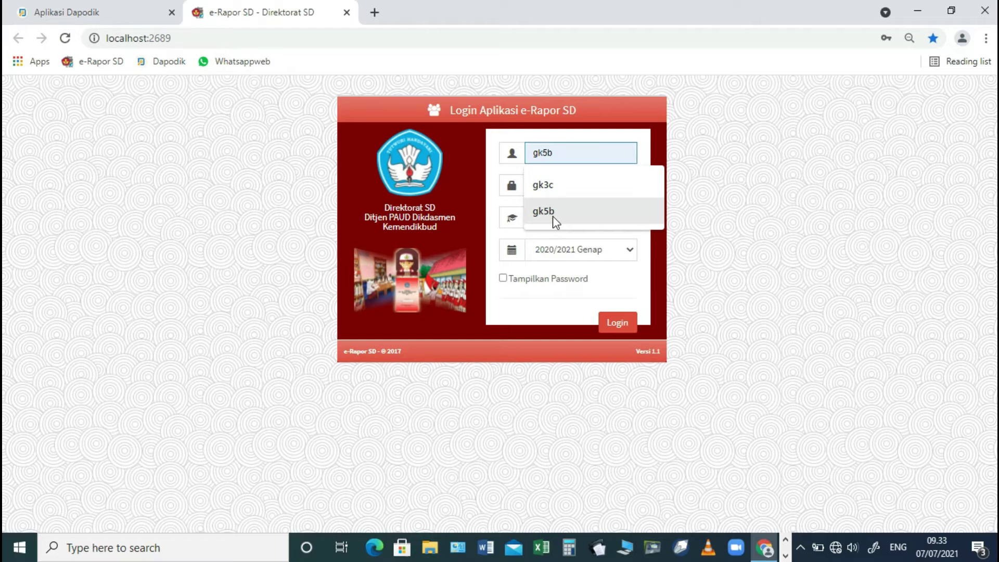
# - Log in with the saved teacher account at user level Guru
pyautogui.click(553, 214)
pyautogui.click(580, 217)
pyautogui.click(559, 248)
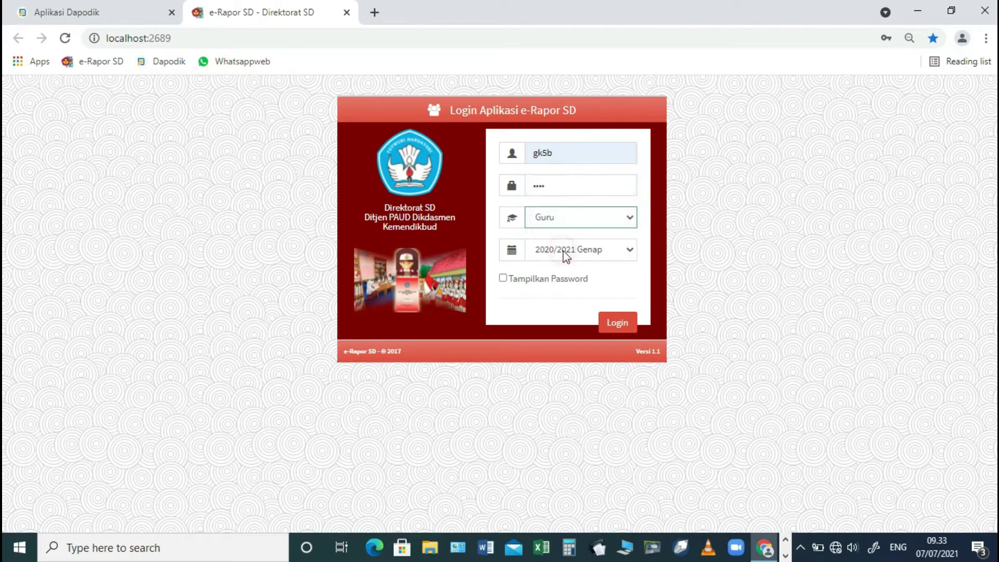
pyautogui.click(618, 325)
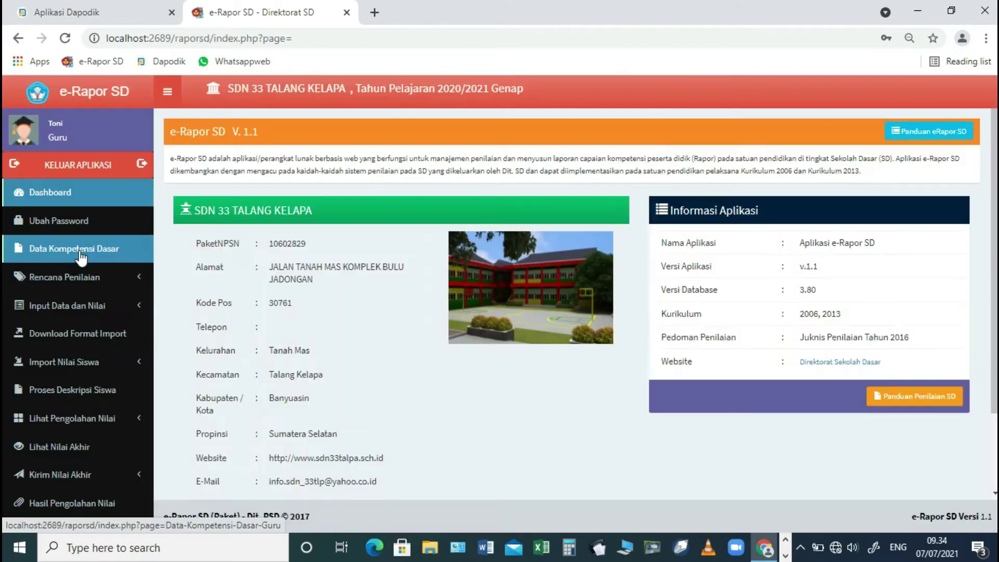
# - Open Rencana Penilaian > Rencana Nilai Pengetahuan from the sidebar
pyautogui.click(80, 251)
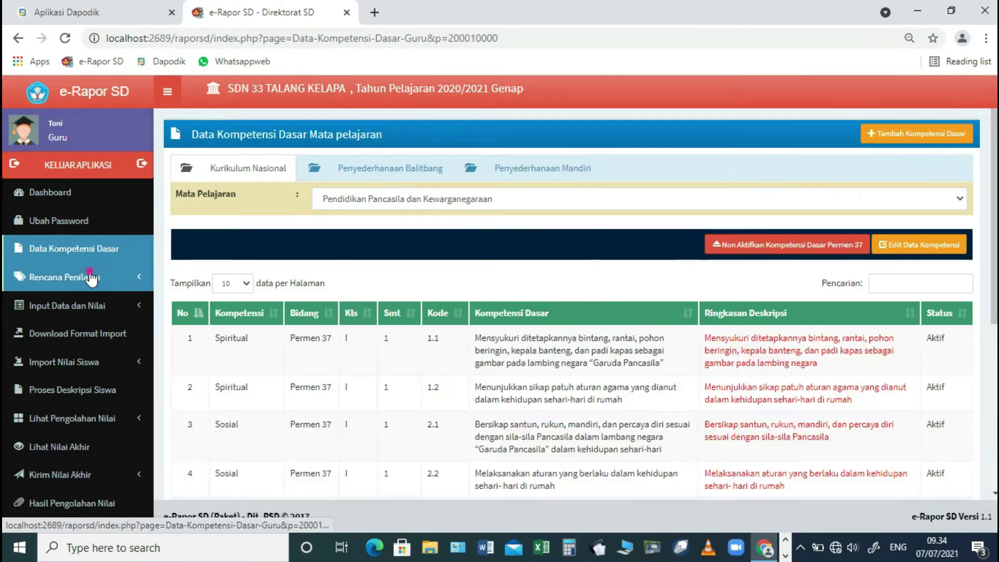
pyautogui.click(90, 278)
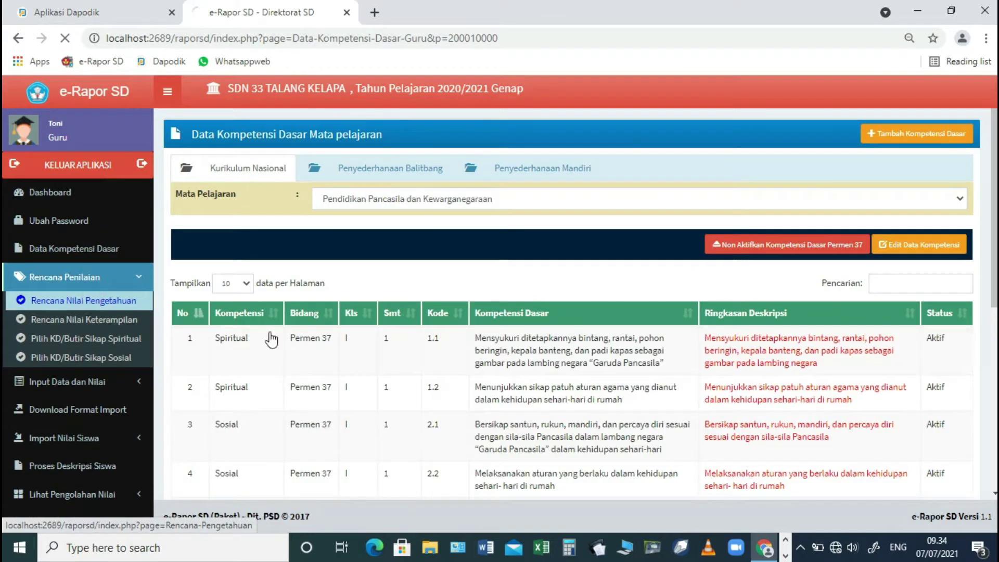
pyautogui.click(96, 300)
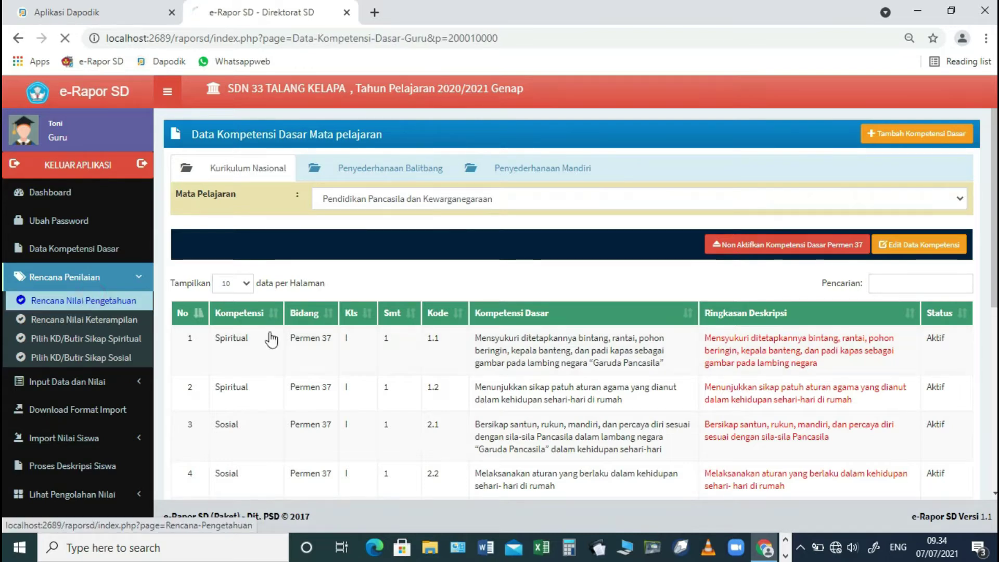
pyautogui.click(96, 298)
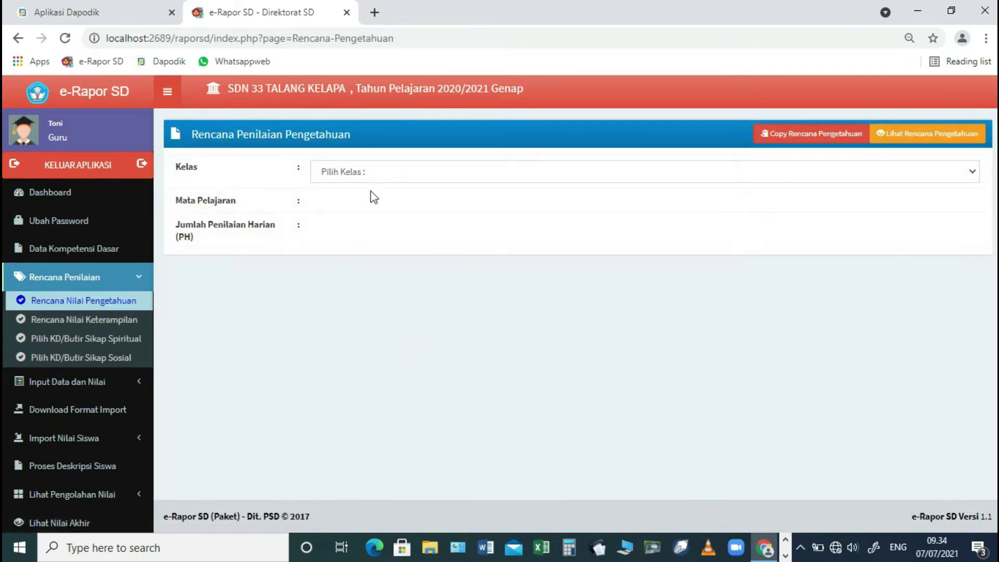
# - View the saved knowledge plan for class 5.B Bahasa Indonesia and scroll through it
pyautogui.click(501, 173)
pyautogui.click(479, 203)
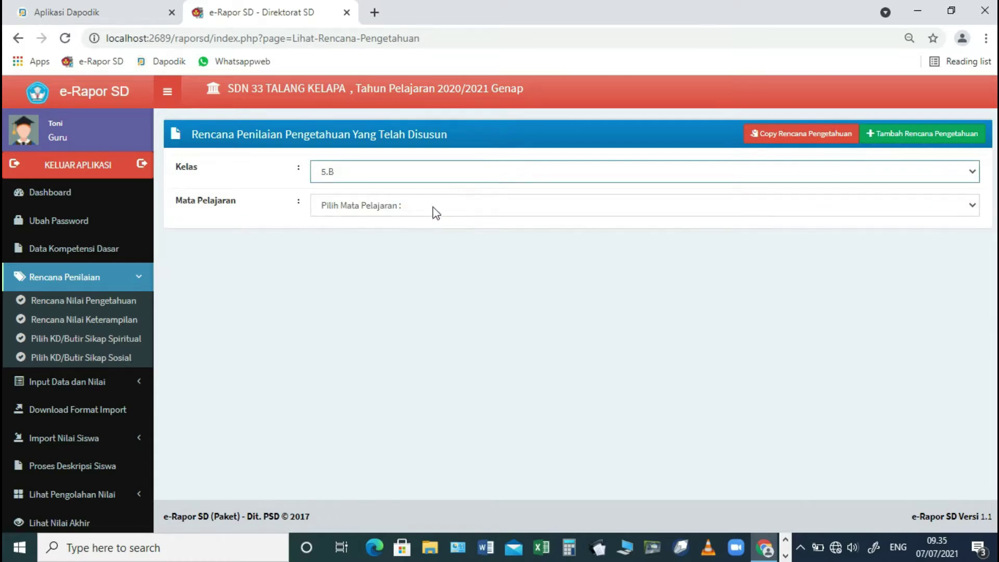
pyautogui.click(435, 207)
pyautogui.click(415, 237)
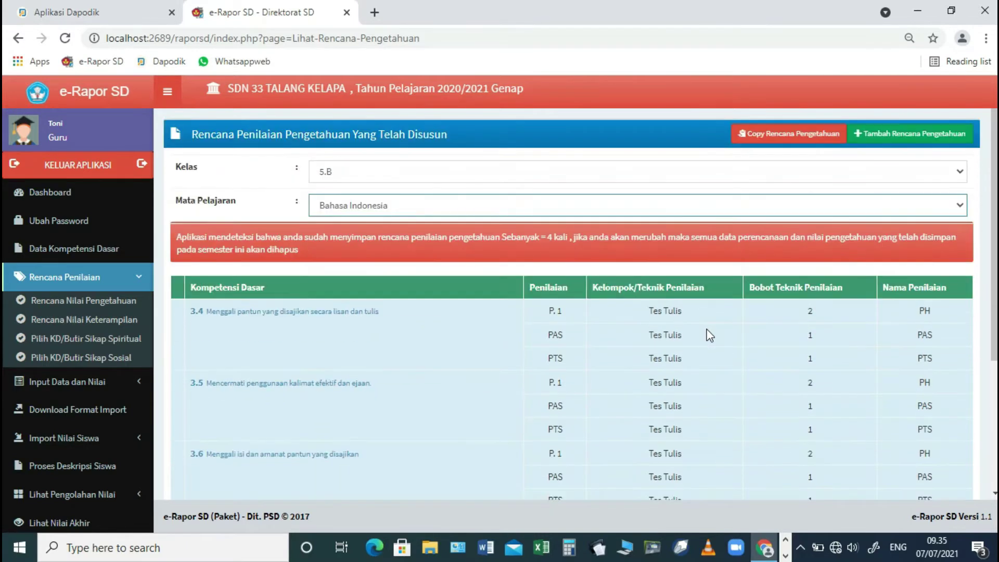
pyautogui.scroll(-1, 343, 380)
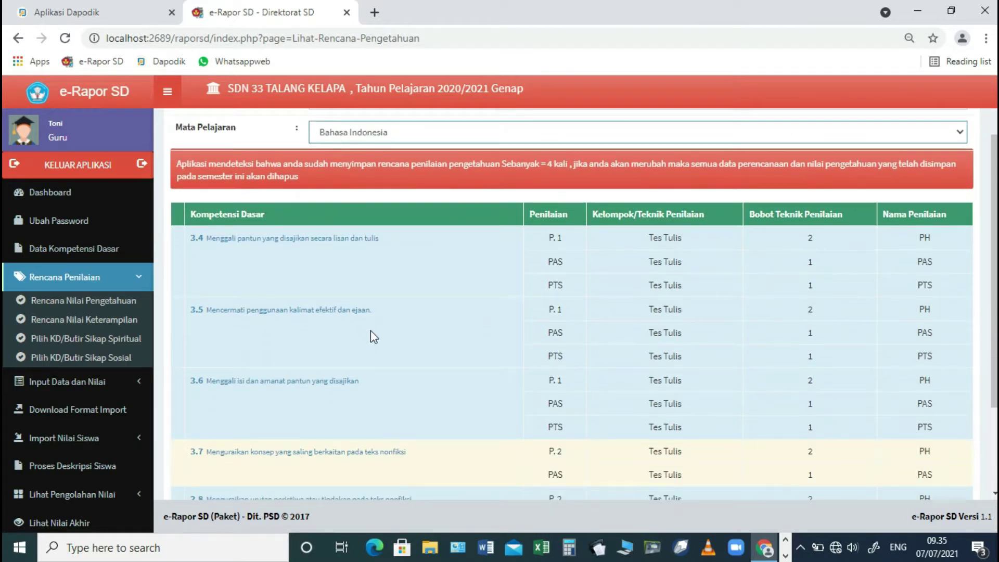
pyautogui.scroll(-1, 373, 332)
pyautogui.scroll(-1, 469, 320)
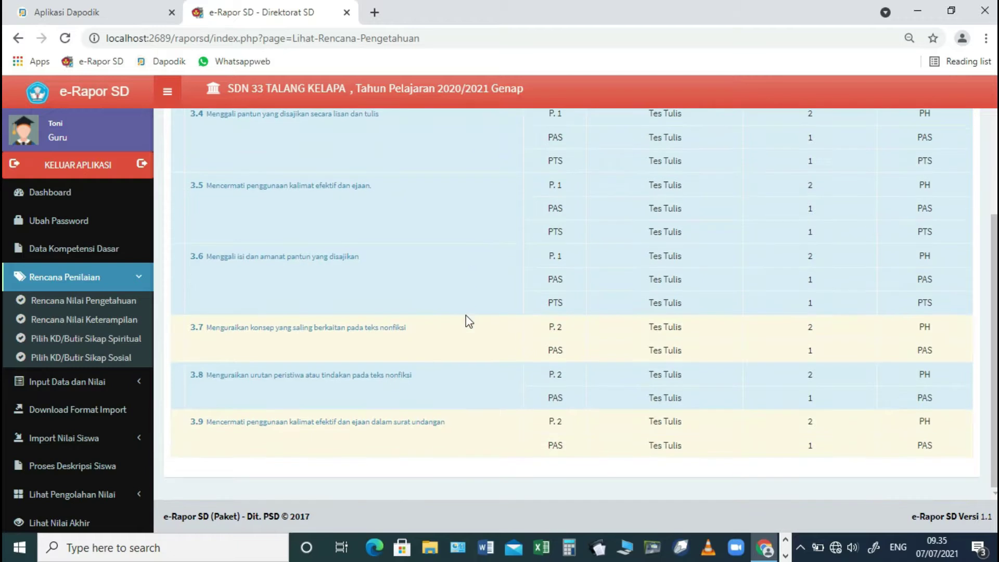
pyautogui.scroll(3, 463, 318)
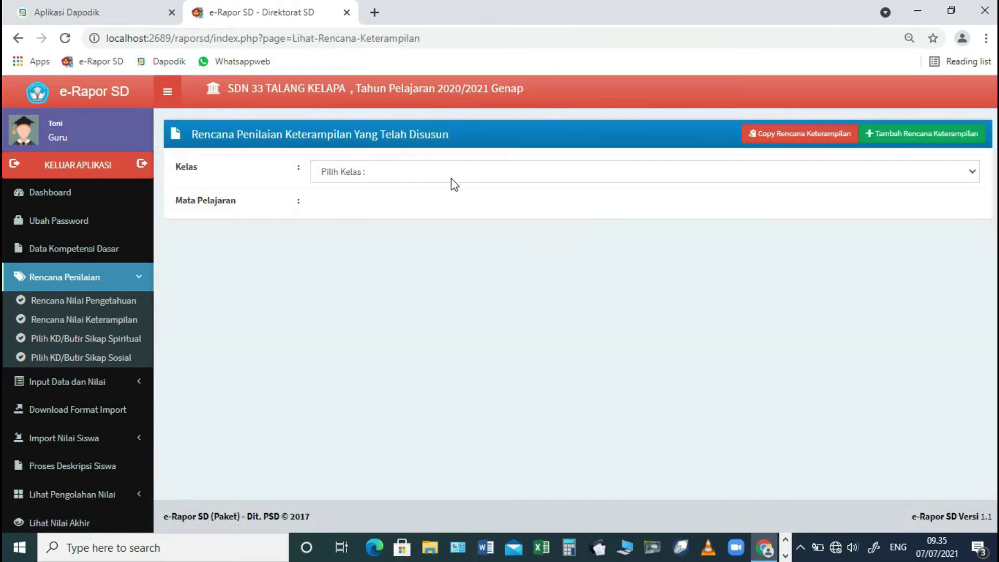
# - Show the 5.B Bahasa Indonesia skills plan (KD 4.4–4.9, P1 and P2), then go to the spiritual attitude plan
pyautogui.click(451, 177)
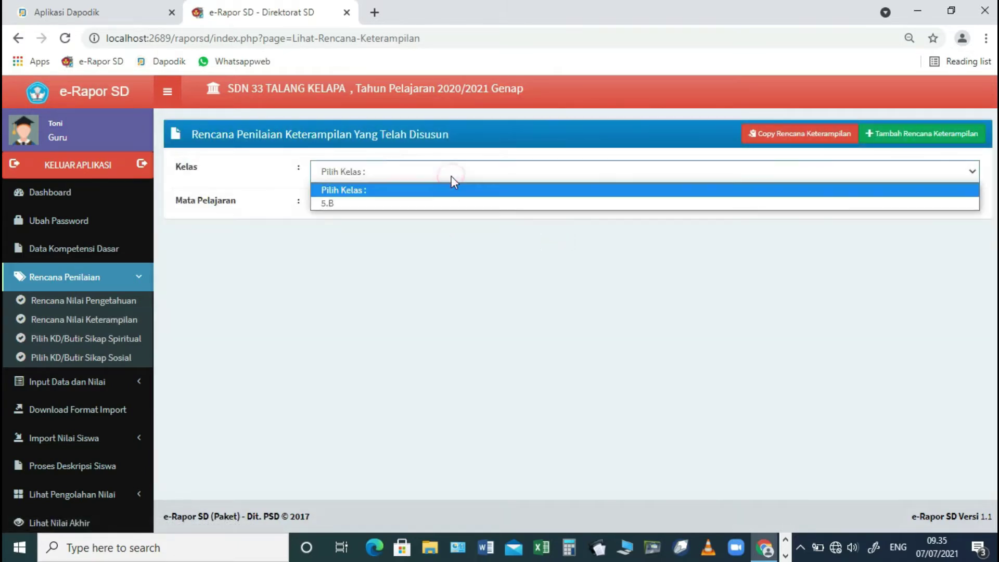
pyautogui.click(425, 202)
pyautogui.click(425, 203)
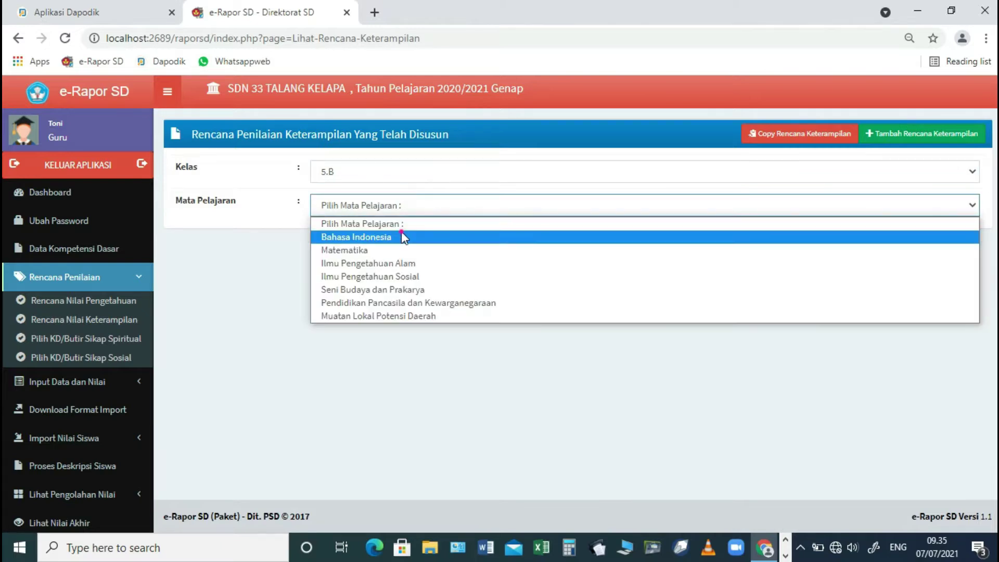
pyautogui.click(401, 232)
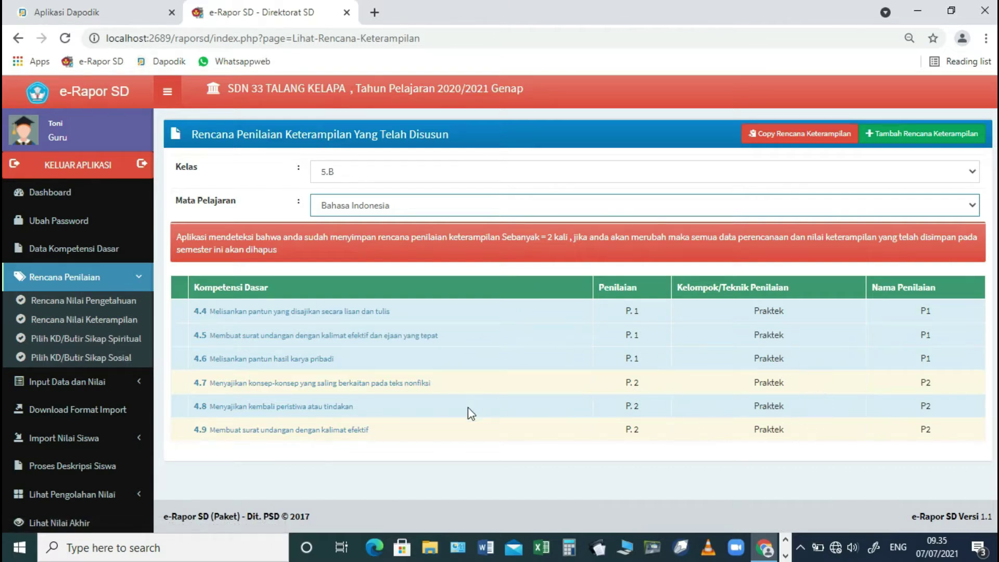
pyautogui.click(116, 339)
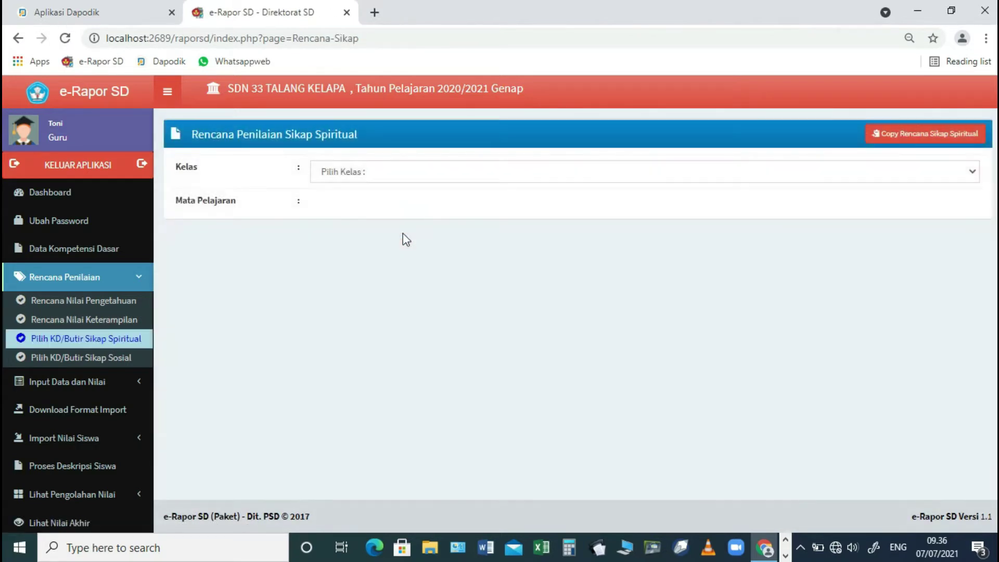
# - Pick class 5.B on the spiritual attitude plan page, leaving the subject unselected
pyautogui.click(406, 177)
pyautogui.click(385, 203)
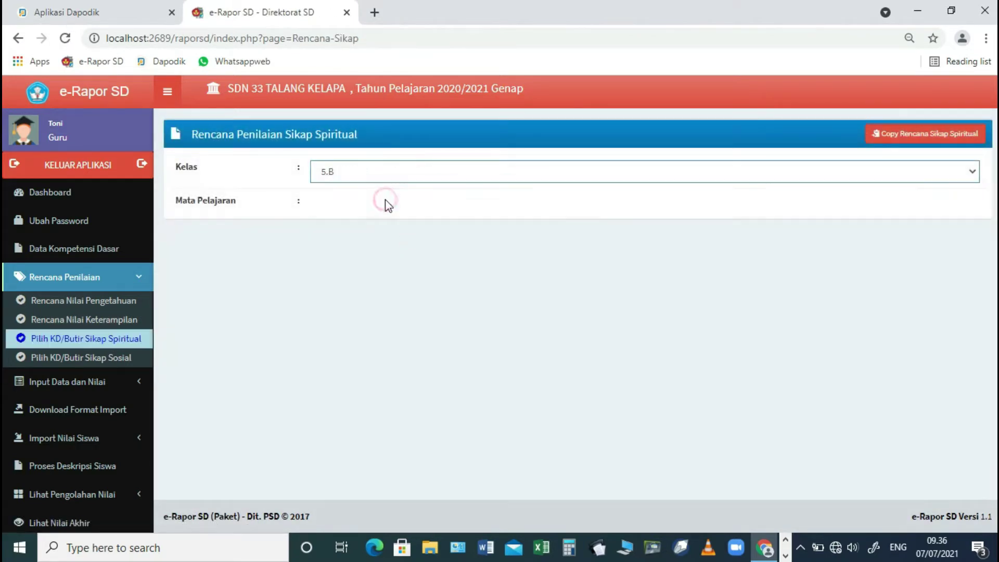
pyautogui.click(386, 204)
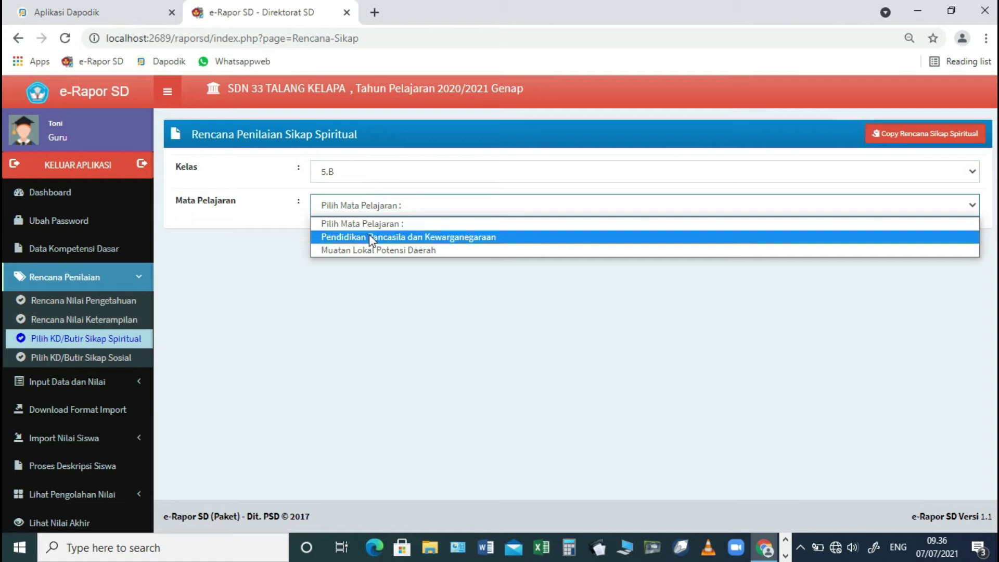
pyautogui.click(362, 295)
pyautogui.scroll(-2, 78, 375)
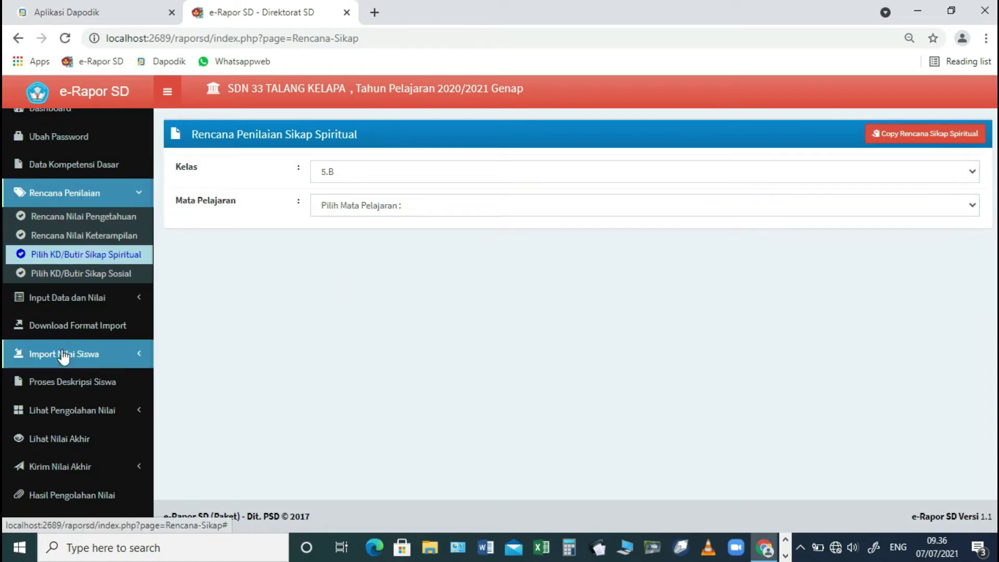
# - Load the Input Nilai Pengetahuan grid for 5.B Bahasa Indonesia, P.1 ; PH1, with all scores at 0
pyautogui.click(89, 301)
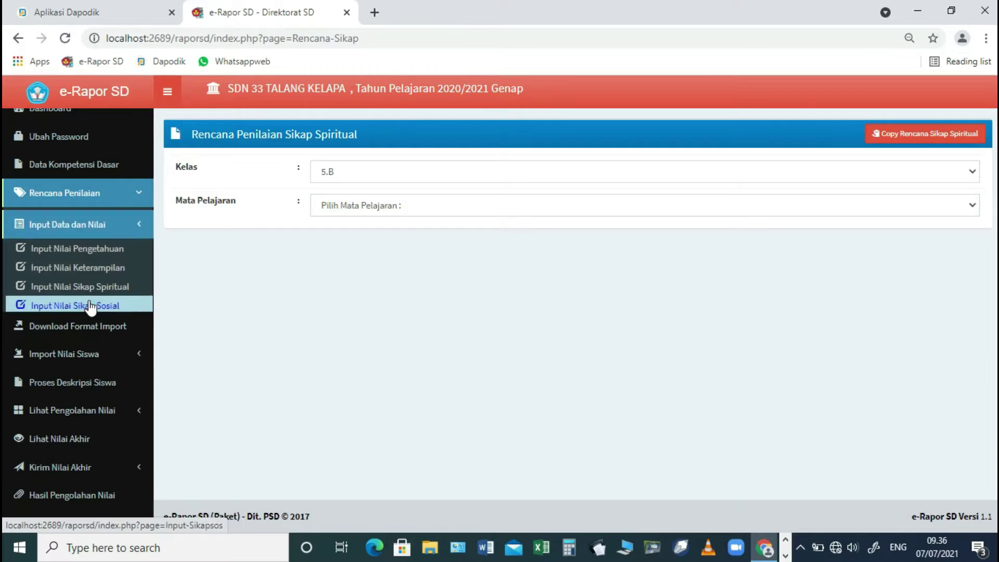
pyautogui.click(100, 247)
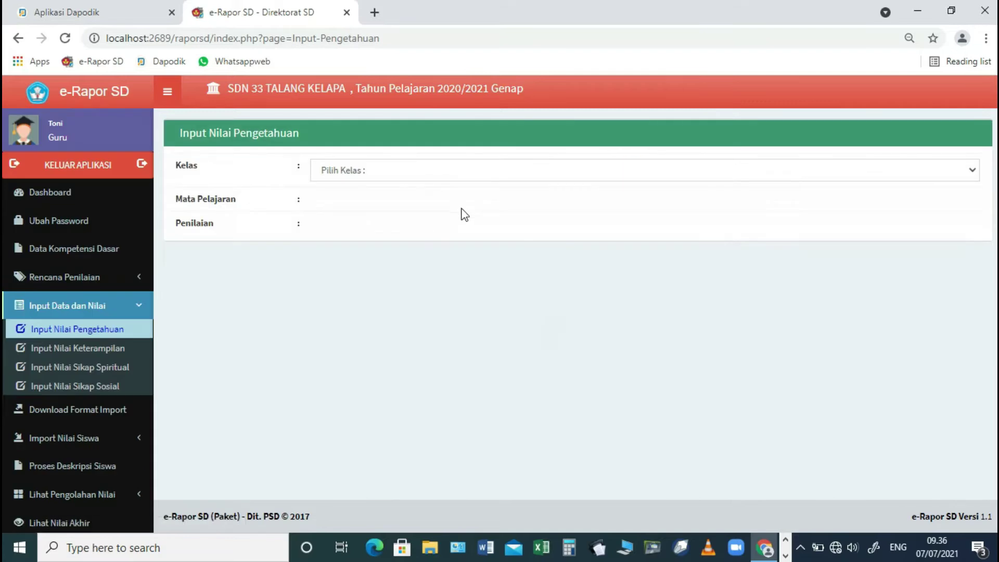
pyautogui.click(442, 170)
pyautogui.click(395, 202)
pyautogui.click(392, 204)
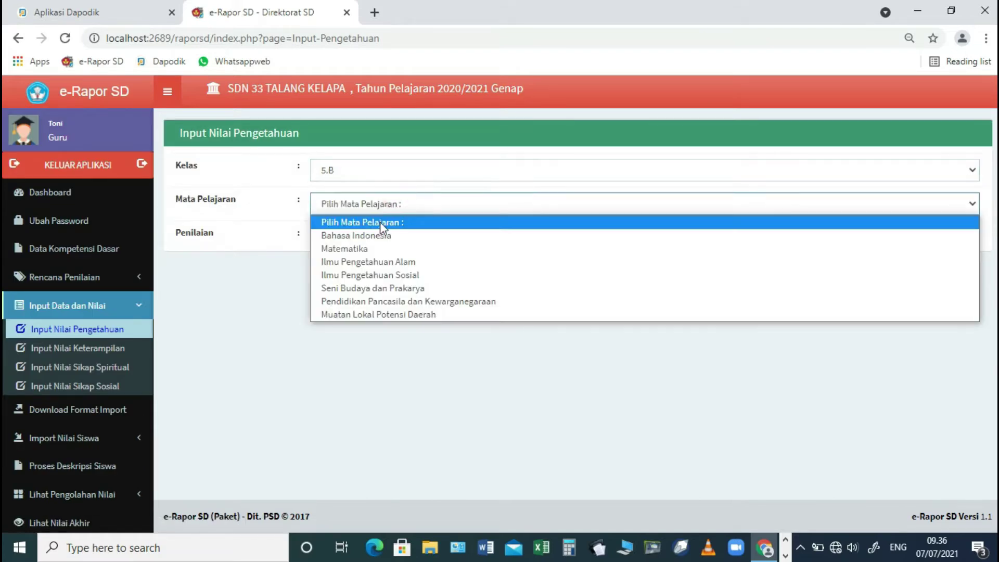
pyautogui.click(364, 235)
pyautogui.click(369, 238)
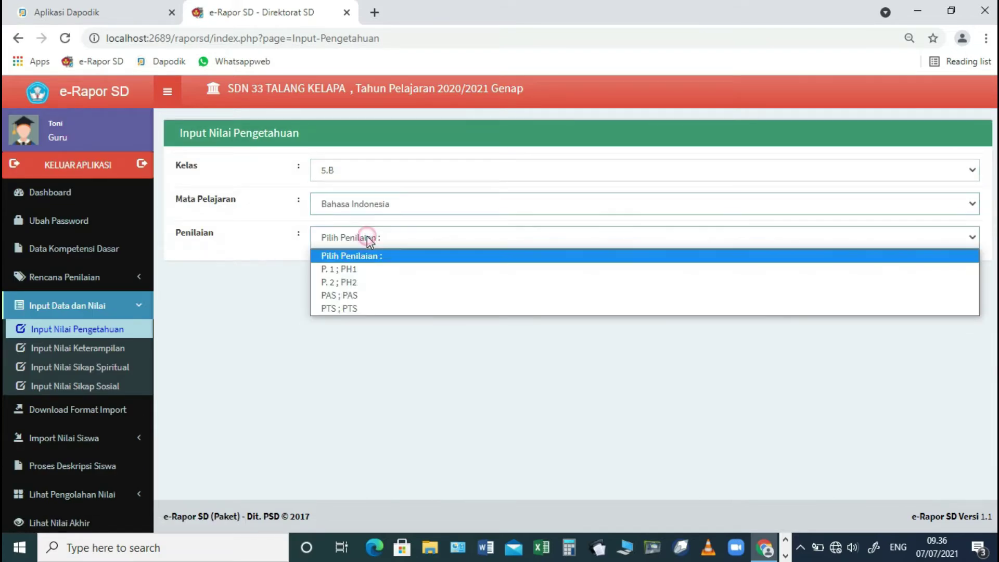
pyautogui.click(355, 270)
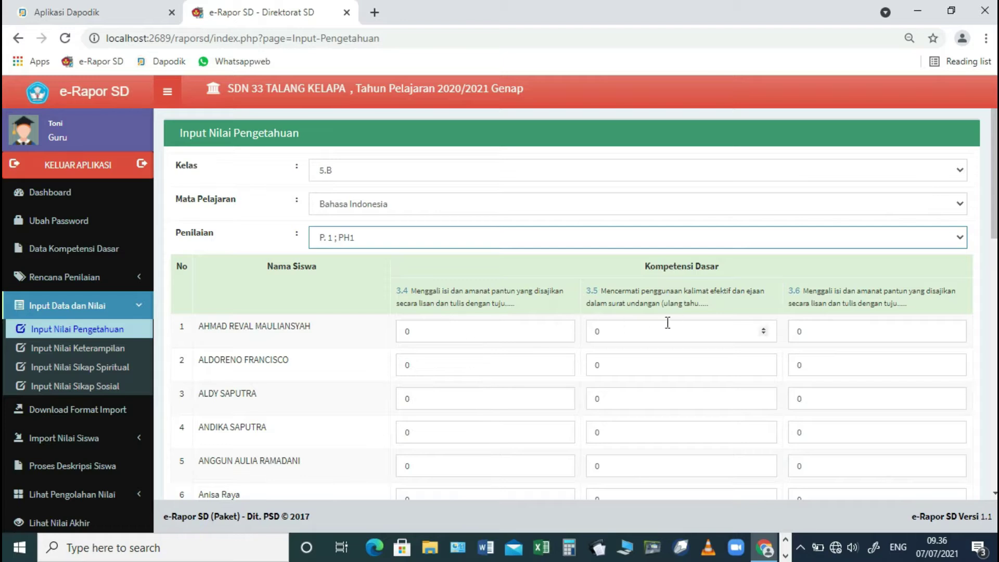
pyautogui.scroll(-2, 111, 349)
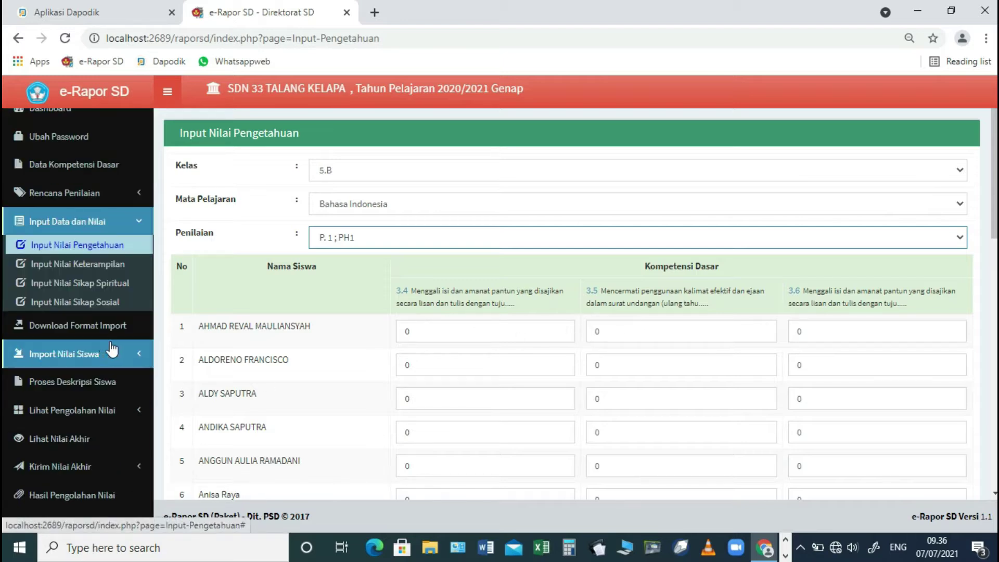
# - Download the 5.B Bahasa Indonesia knowledge import format and show the file in its folder
pyautogui.click(102, 336)
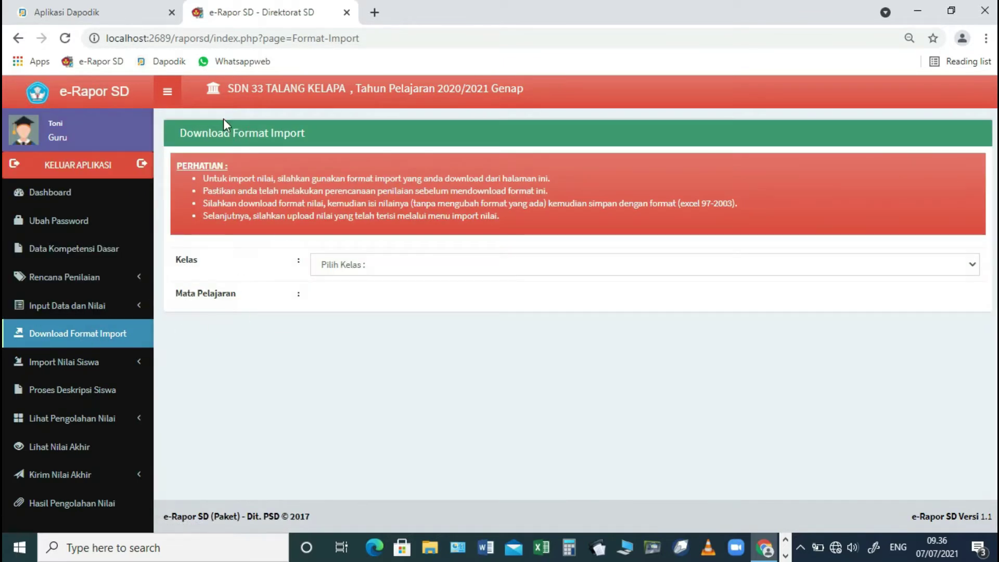
pyautogui.click(385, 266)
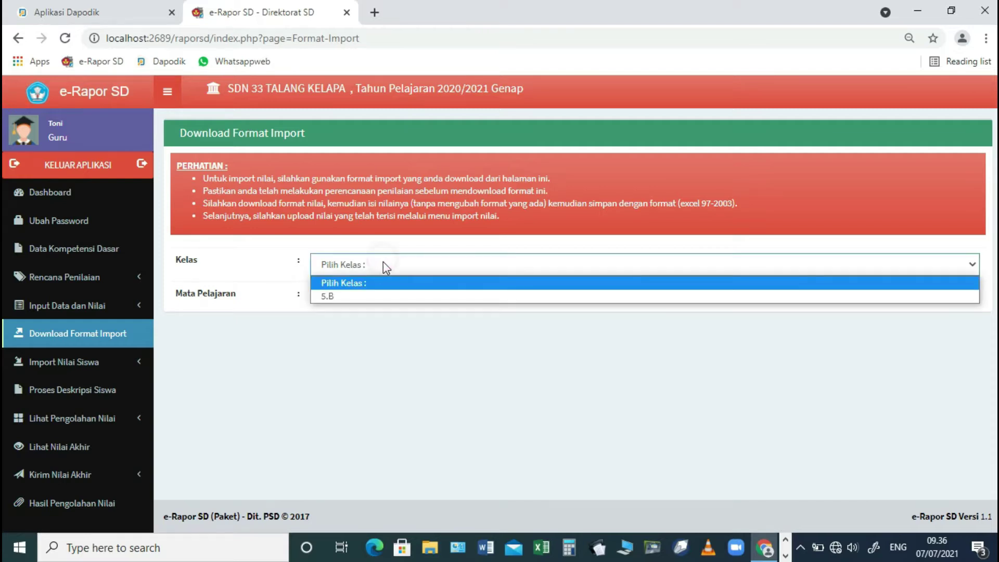
pyautogui.click(356, 291)
pyautogui.click(356, 296)
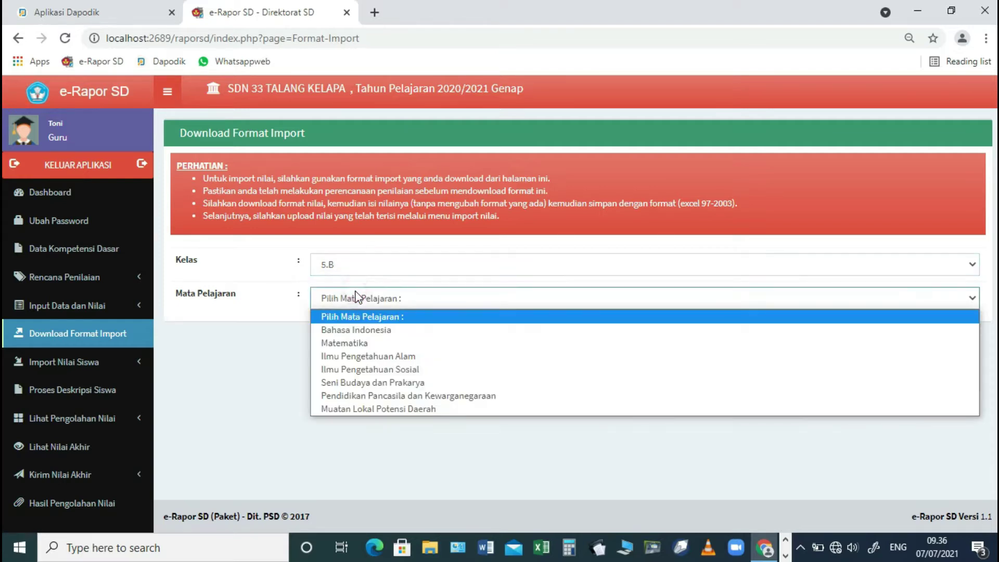
pyautogui.click(356, 332)
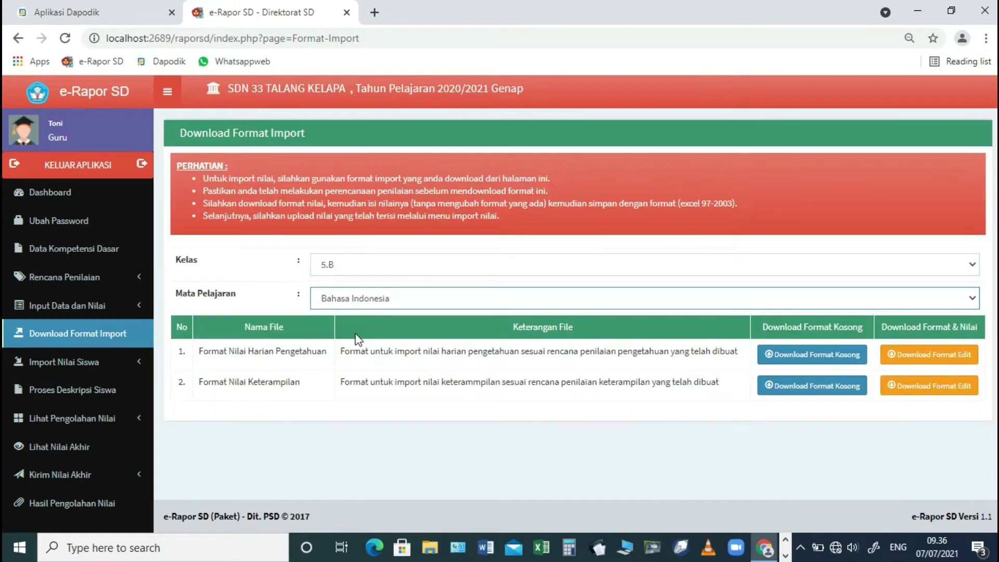
pyautogui.click(964, 356)
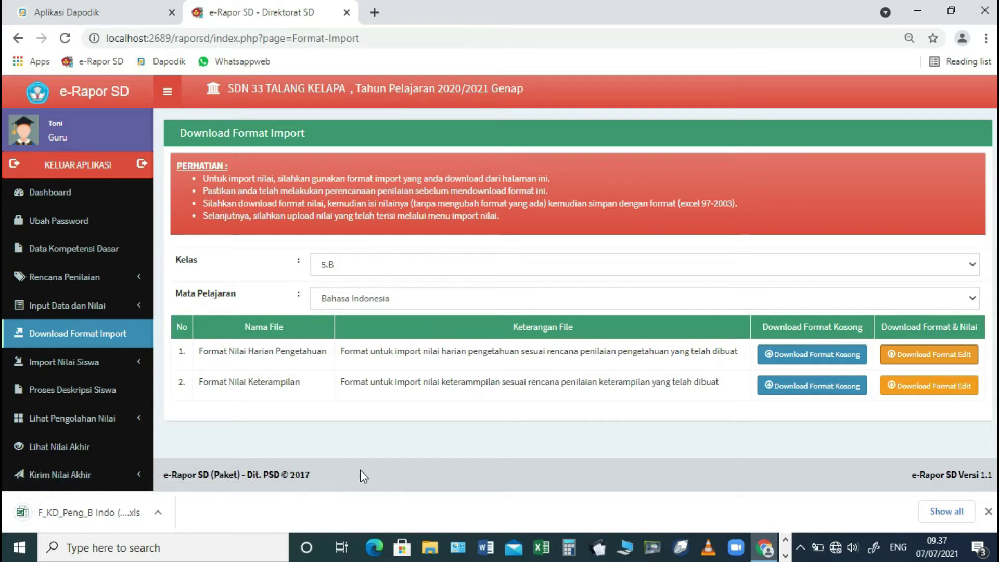
pyautogui.click(157, 515)
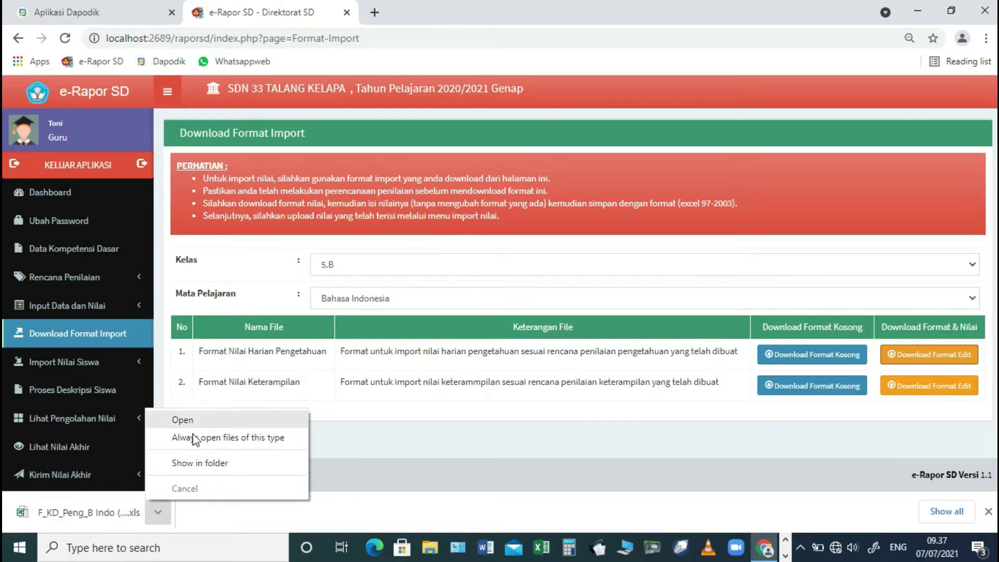
pyautogui.click(195, 467)
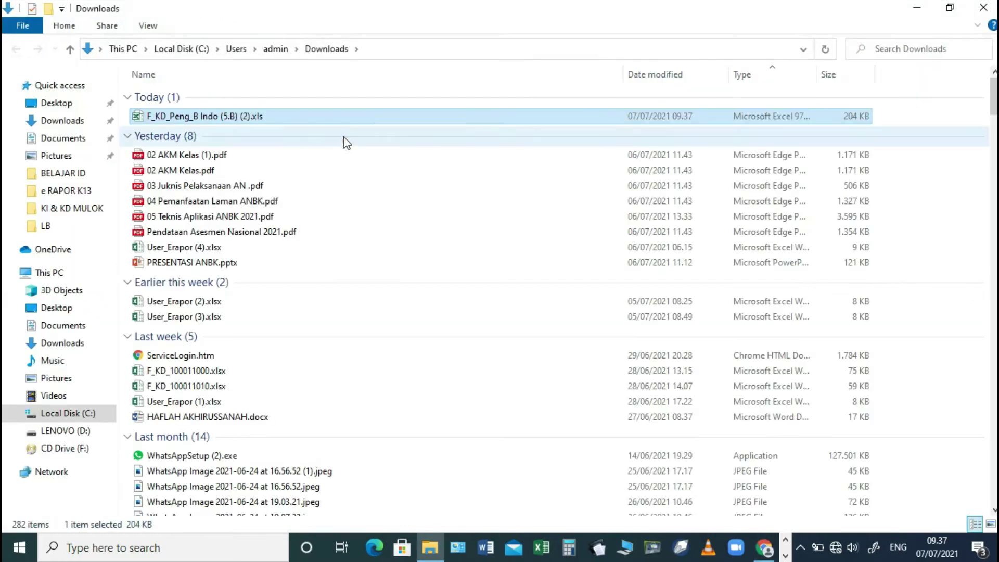
# - Widen the Type column and open F_KD_Peng_B Indo (5.B) (2).xls in Excel
pyautogui.moveTo(817, 73); pyautogui.dragTo(886, 78)
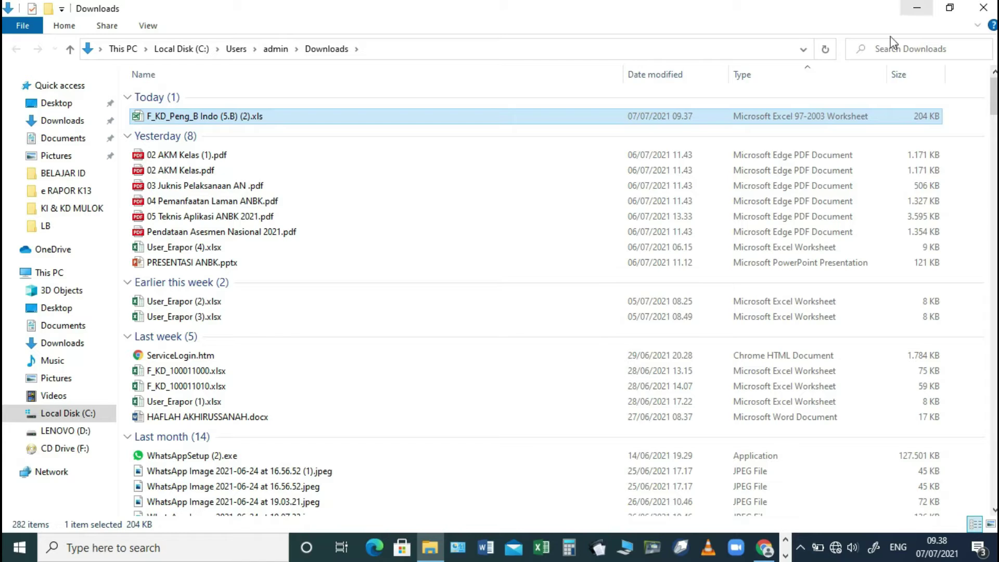
pyautogui.doubleClick(507, 121)
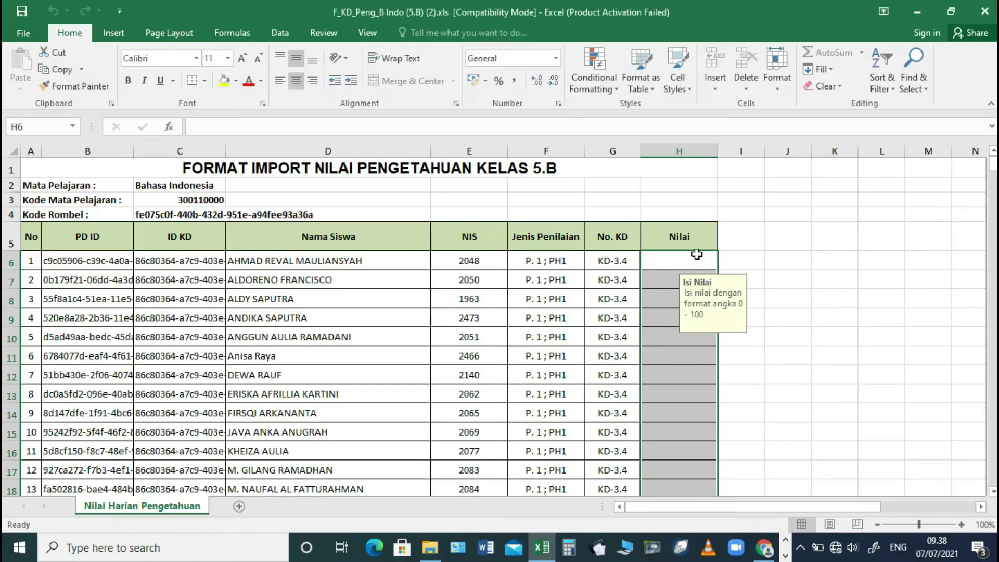
pyautogui.click(681, 260)
pyautogui.click(661, 291)
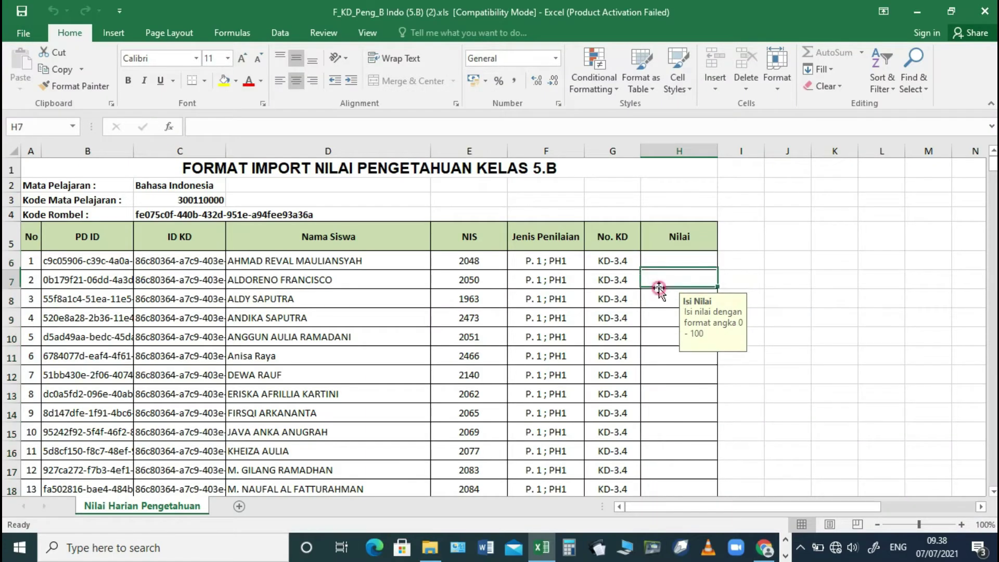
pyautogui.click(661, 304)
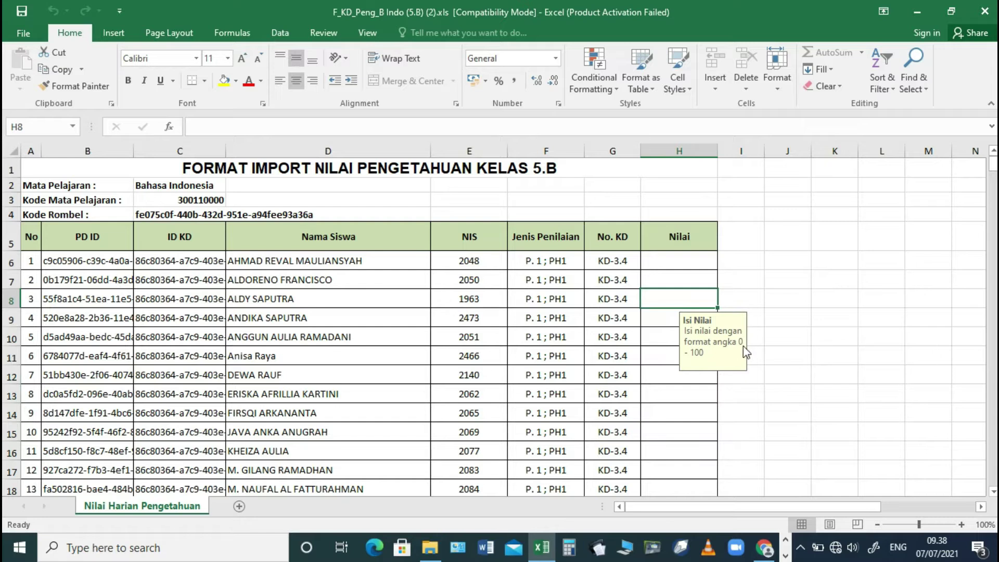
pyautogui.click(672, 261)
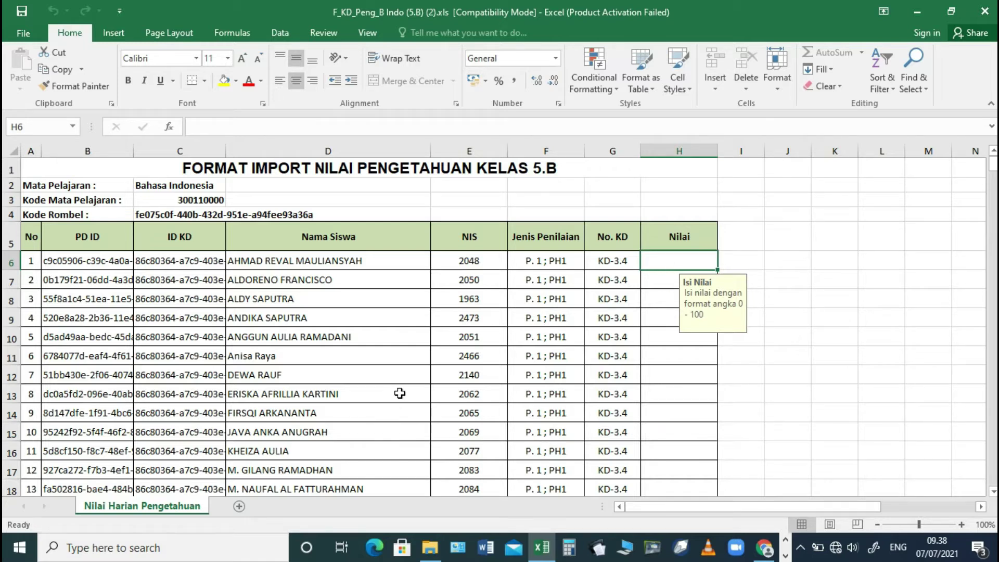
pyautogui.click(550, 260)
pyautogui.click(618, 262)
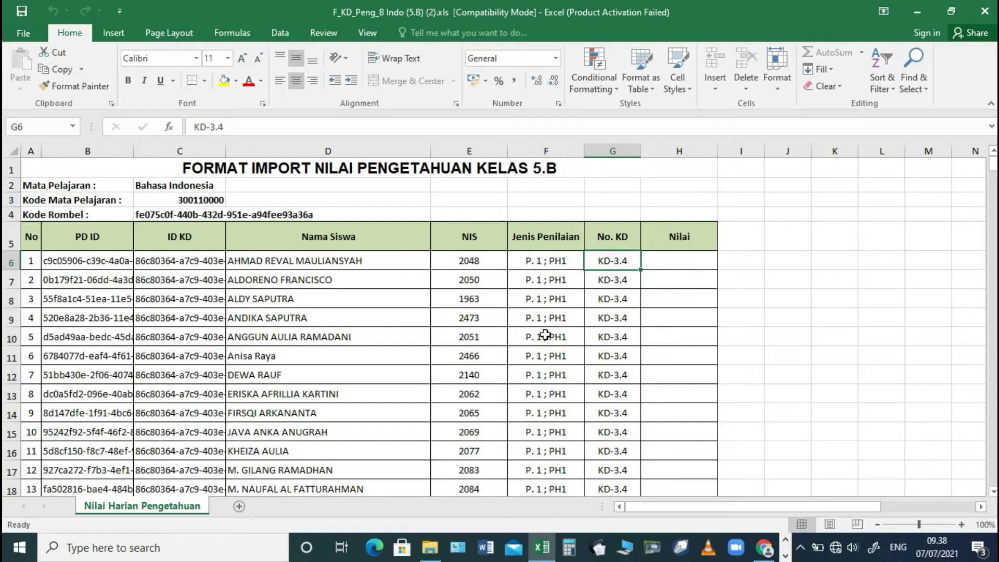
pyautogui.scroll(-6, 522, 348)
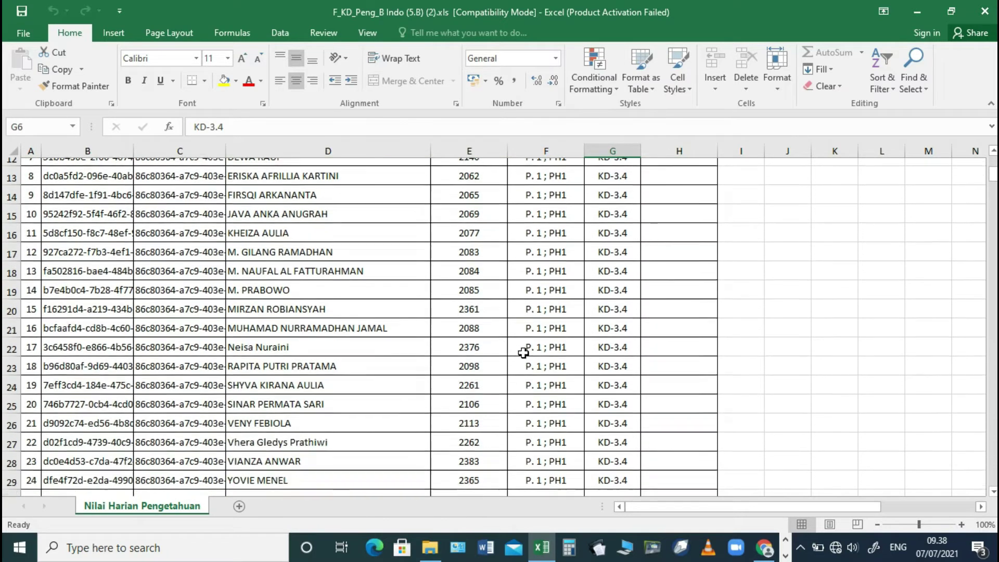
pyautogui.click(559, 360)
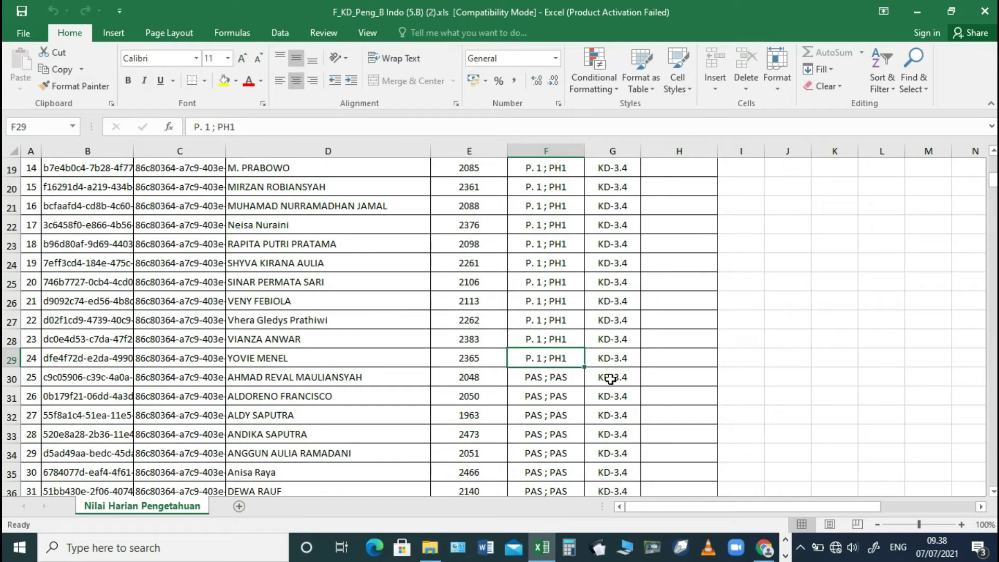
pyautogui.click(674, 376)
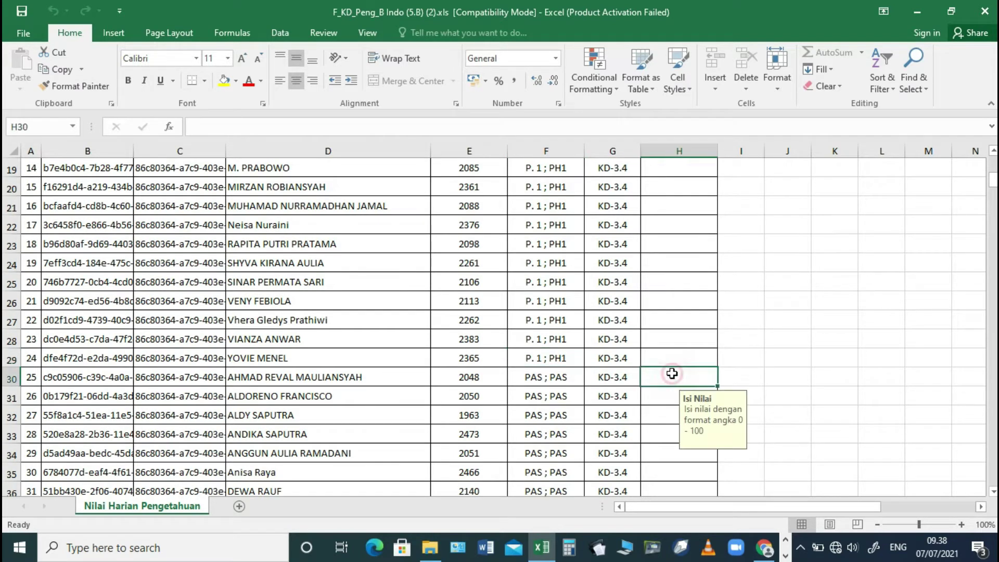
pyautogui.scroll(-5, 673, 376)
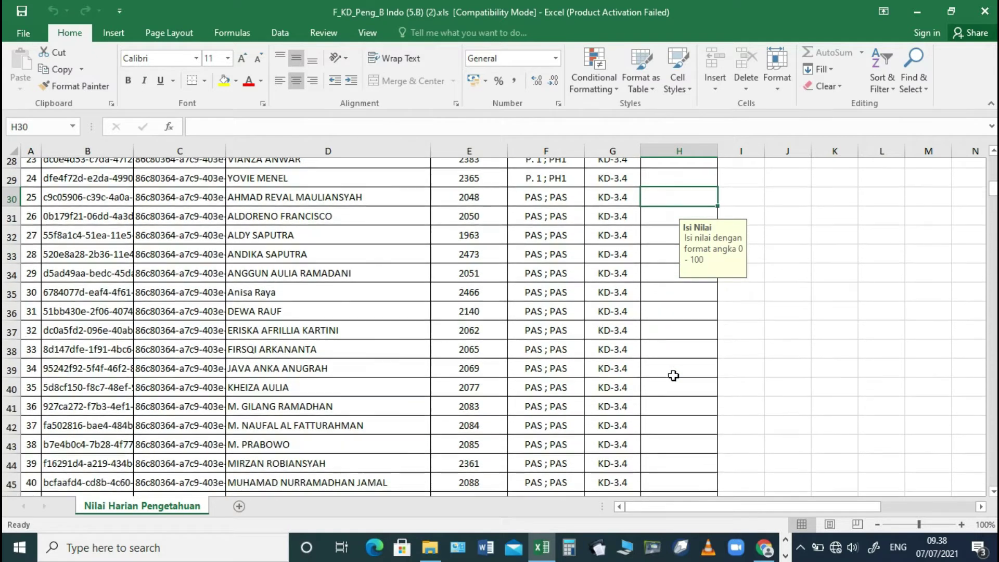
pyautogui.scroll(-5, 674, 376)
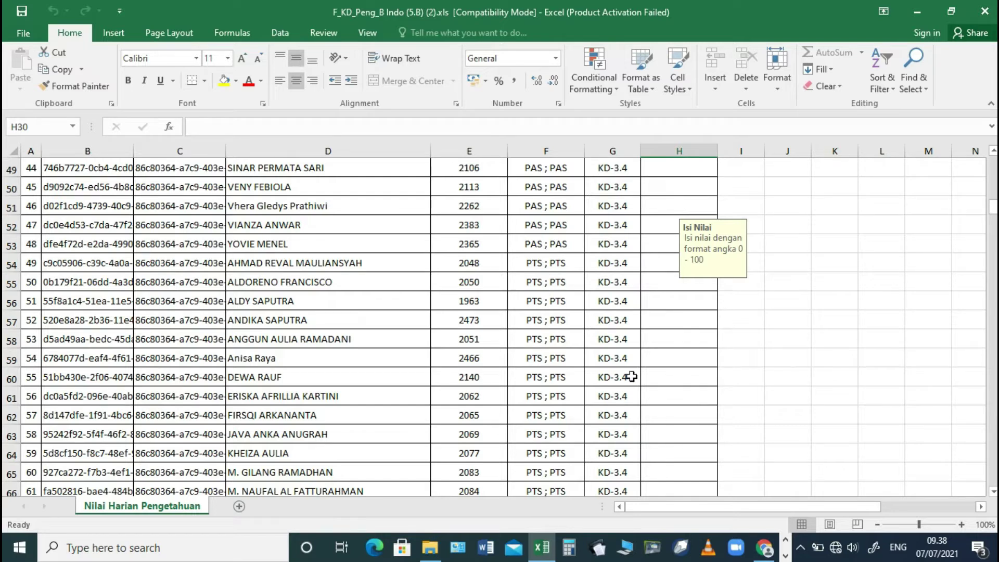
pyautogui.scroll(-8, 632, 376)
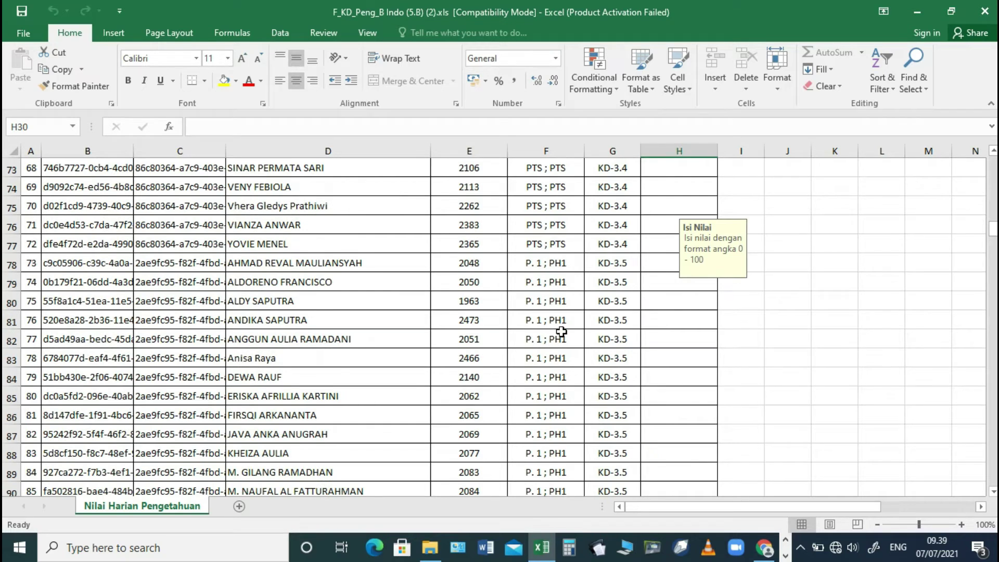
pyautogui.scroll(-13, 562, 332)
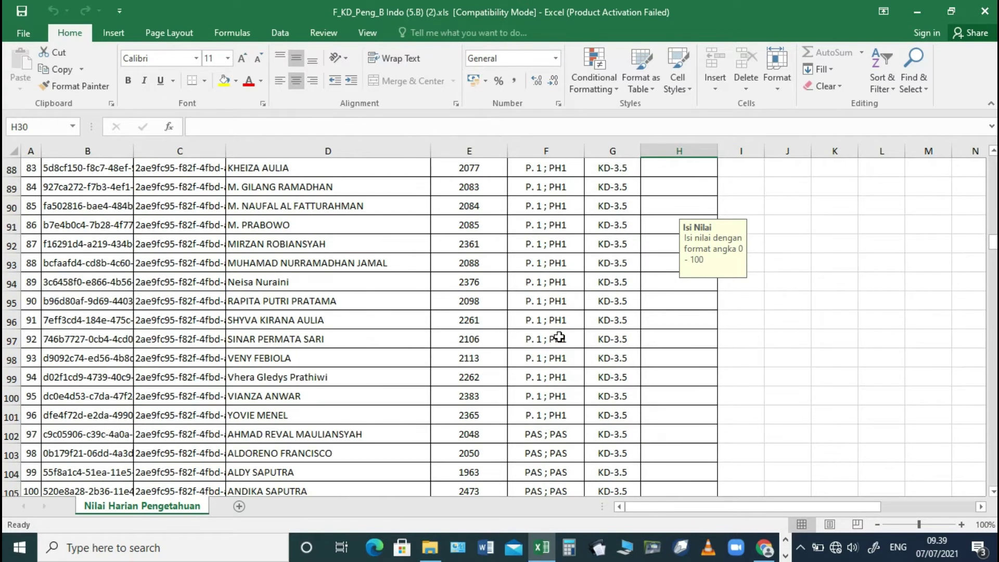
pyautogui.scroll(-14, 559, 337)
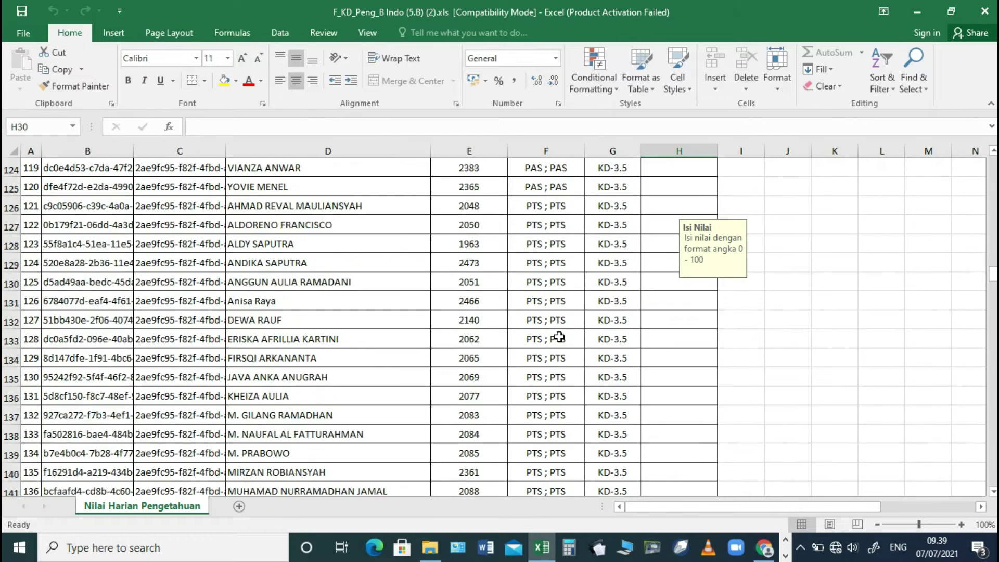
pyautogui.scroll(-6, 559, 338)
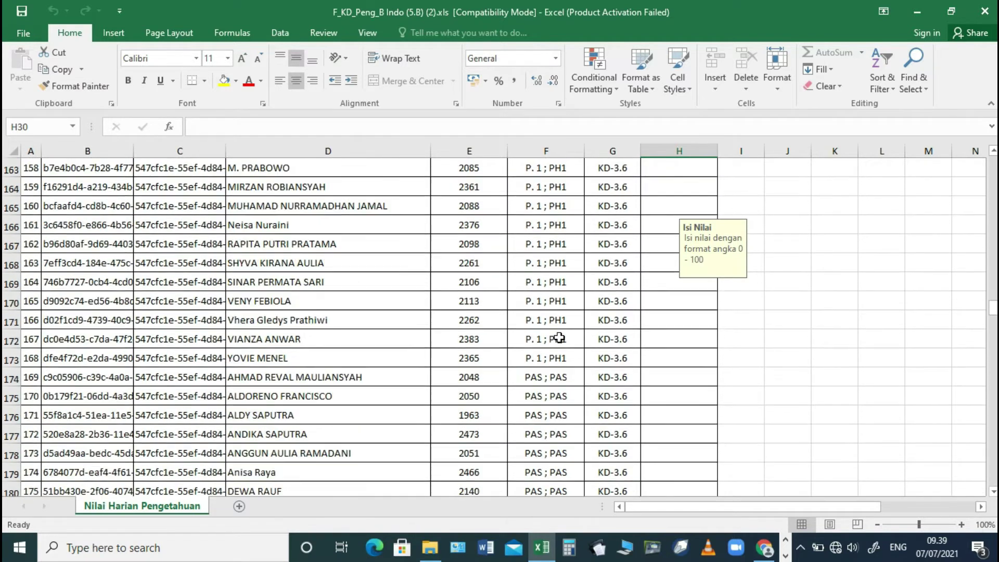
pyautogui.scroll(1, 559, 339)
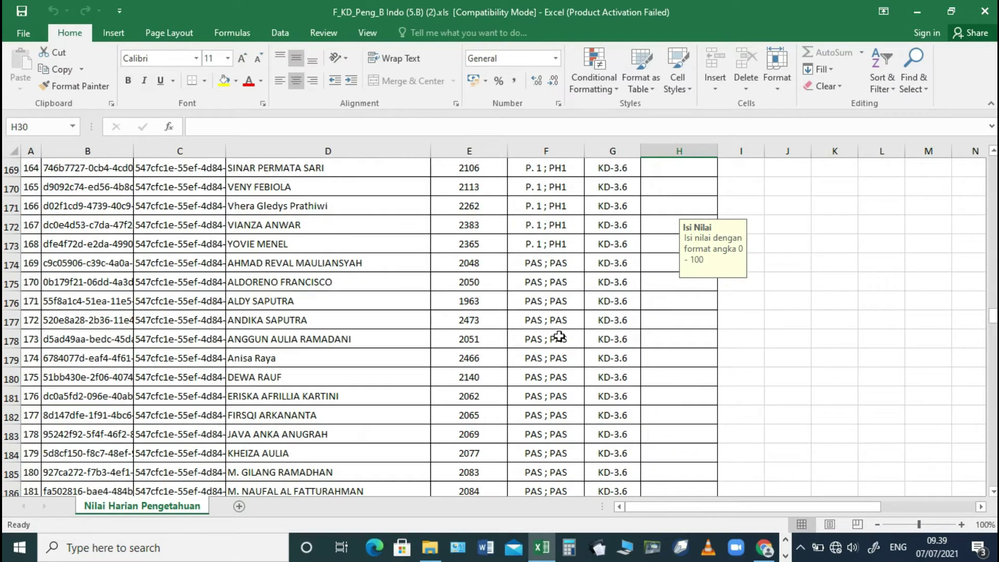
pyautogui.scroll(-16, 559, 336)
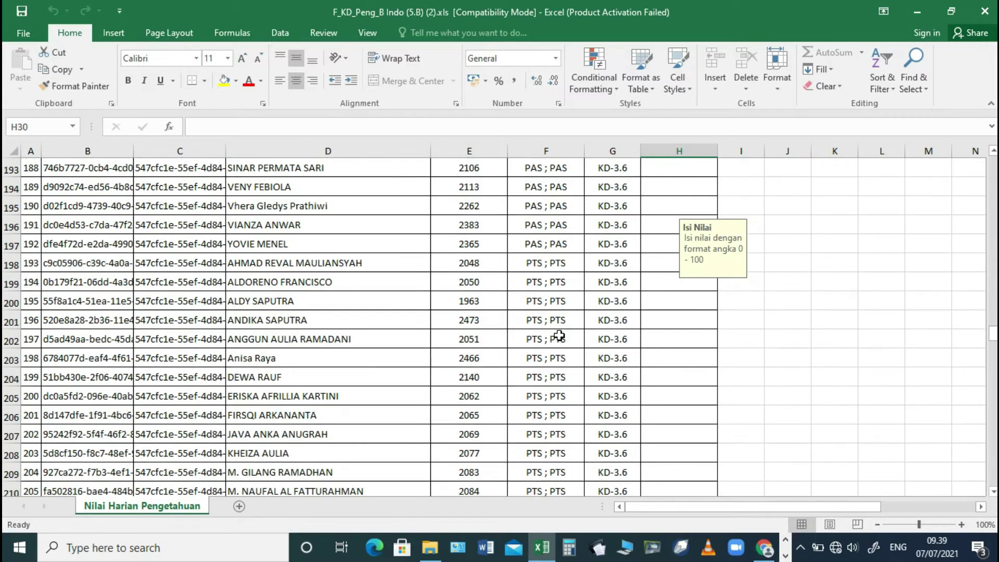
pyautogui.scroll(-4, 559, 338)
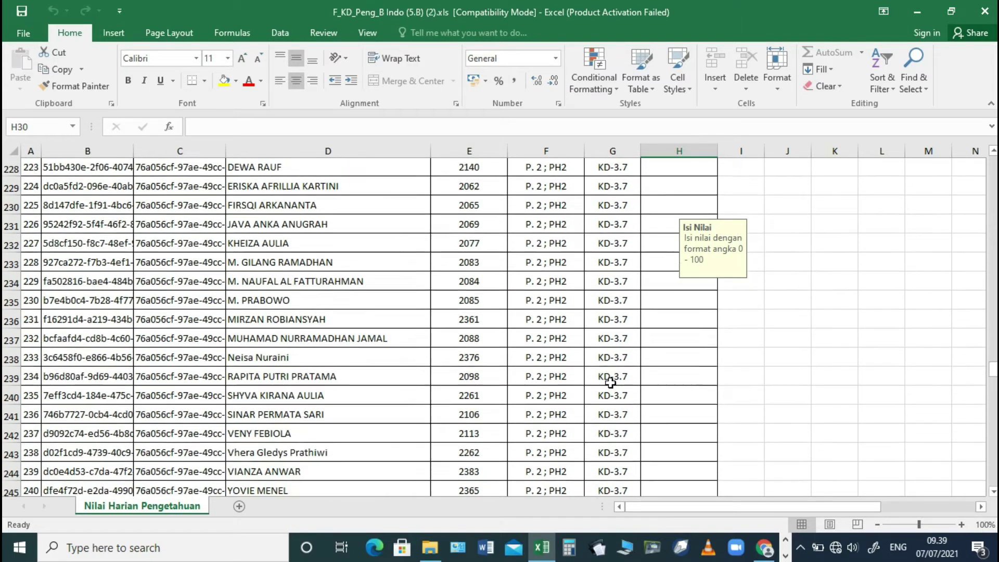
pyautogui.click(536, 365)
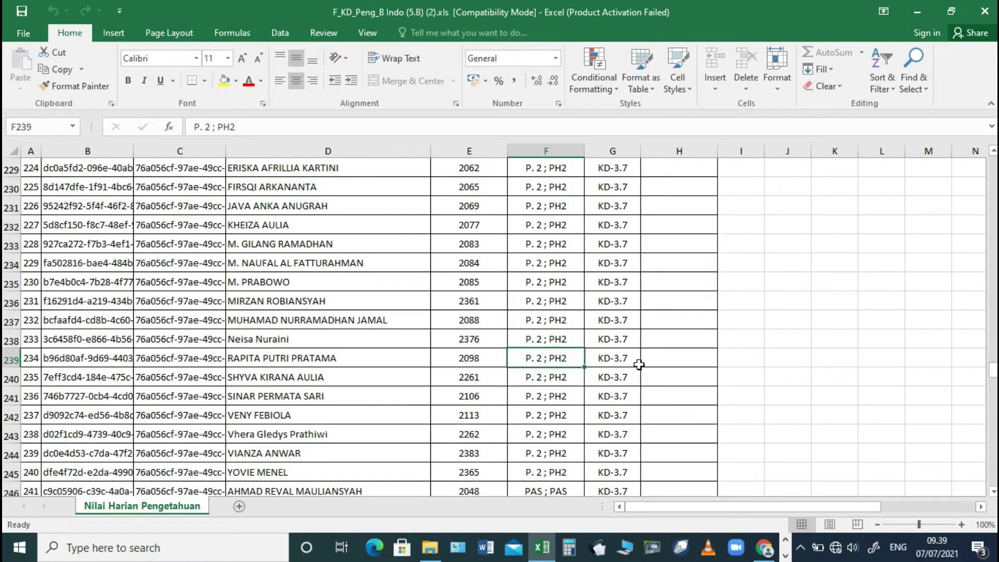
pyautogui.scroll(-6, 573, 383)
pyautogui.scroll(-6, 572, 383)
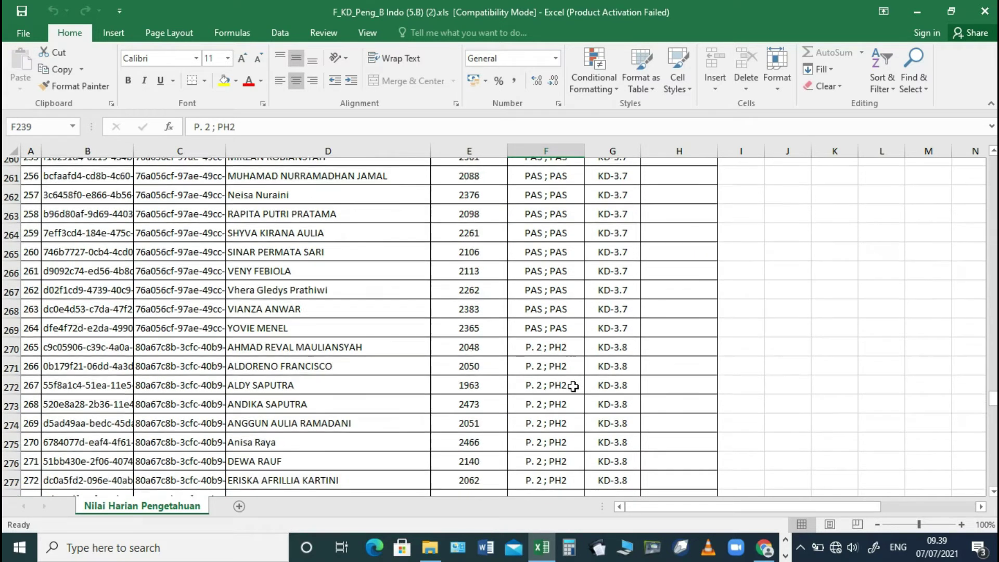
pyautogui.scroll(-15, 615, 398)
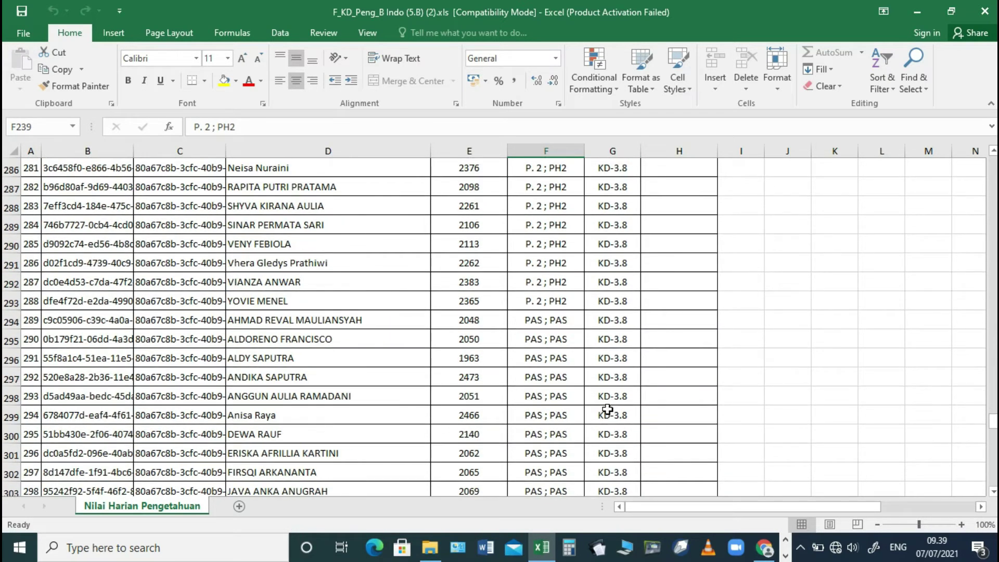
pyautogui.scroll(-3, 599, 411)
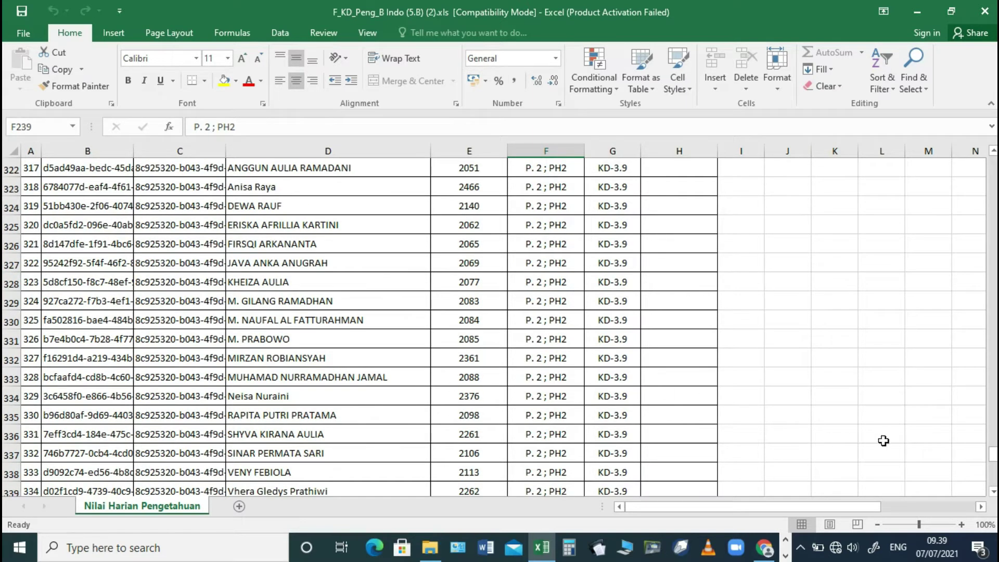
pyautogui.scroll(-15, 707, 451)
pyautogui.scroll(4, 619, 430)
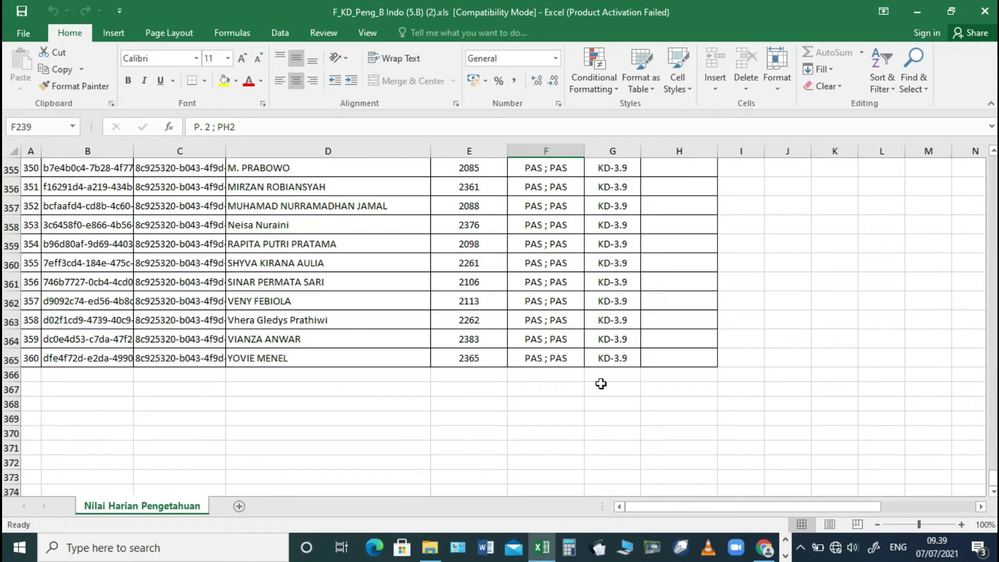
pyautogui.click(627, 360)
# - Enter the students' Nilai scores from H6 downward (80, 80, 88, 87, … 90)
pyautogui.click(563, 359)
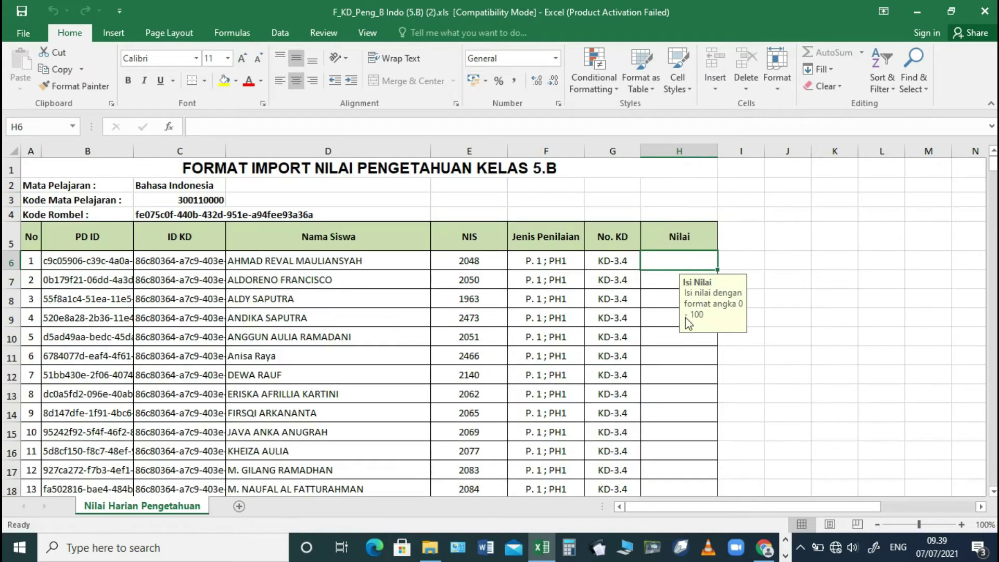
pyautogui.write('80 80 88 87 88 89 90 89 ')
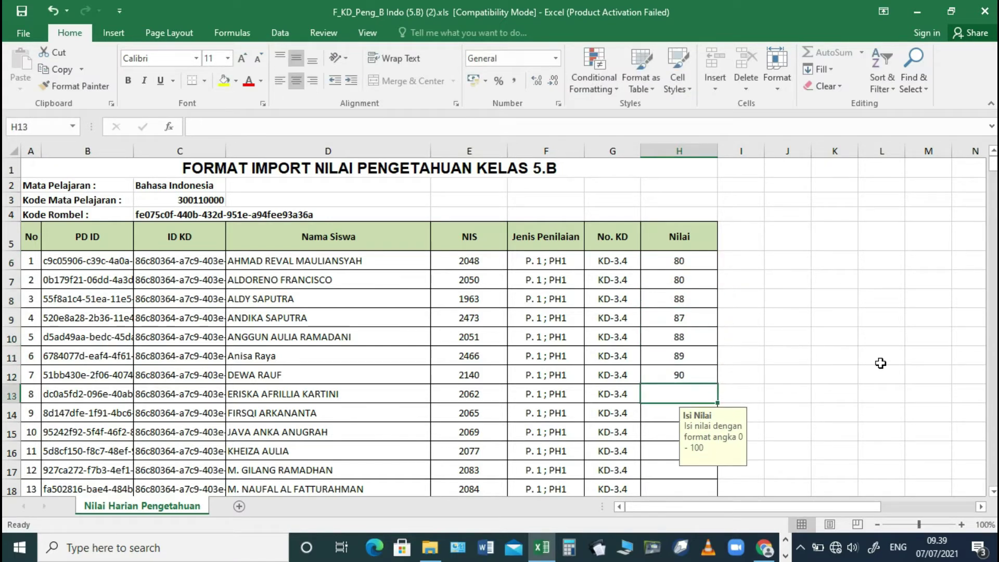
pyautogui.write('87 86 86 87 88 85 80 82 83 ')
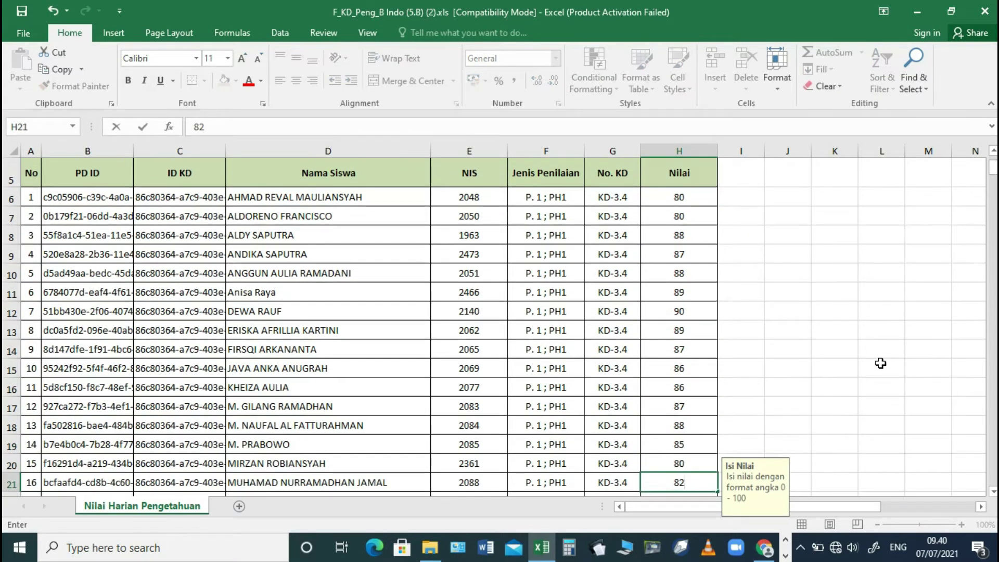
pyautogui.write('84 85 86 87 88 9')
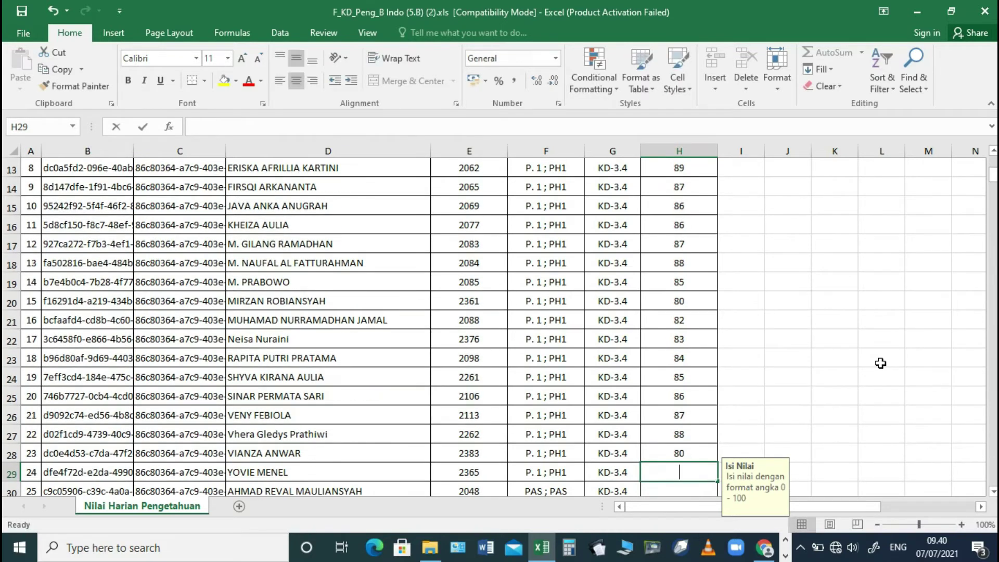
pyautogui.write('0')
pyautogui.scroll(4, 669, 397)
pyautogui.click(676, 200)
# - Copy the 24-score block and paste it into the next empty KD blocks of column H
pyautogui.scroll(-4, 693, 390)
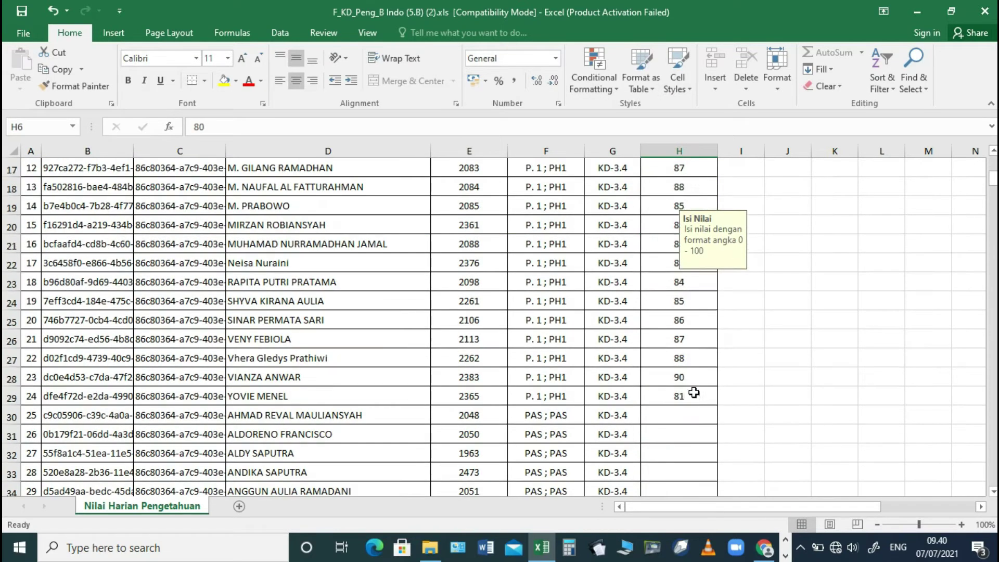
pyautogui.keyDown('shift'); pyautogui.click(694, 396); pyautogui.keyUp('shift')
pyautogui.hotkey('ctrl', 'c')
pyautogui.click(697, 414)
pyautogui.hotkey('ctrl', 'v')
pyautogui.scroll(-1, 700, 405)
pyautogui.click(695, 415)
pyautogui.hotkey('ctrl', 'v')
# - Paste the scores into the remaining empty blocks, then cancel the copy and return to the top
pyautogui.scroll(-11, 662, 266)
pyautogui.click(663, 247)
pyautogui.hotkey('ctrl', 'v')
pyautogui.scroll(-7, 671, 297)
pyautogui.click(676, 300)
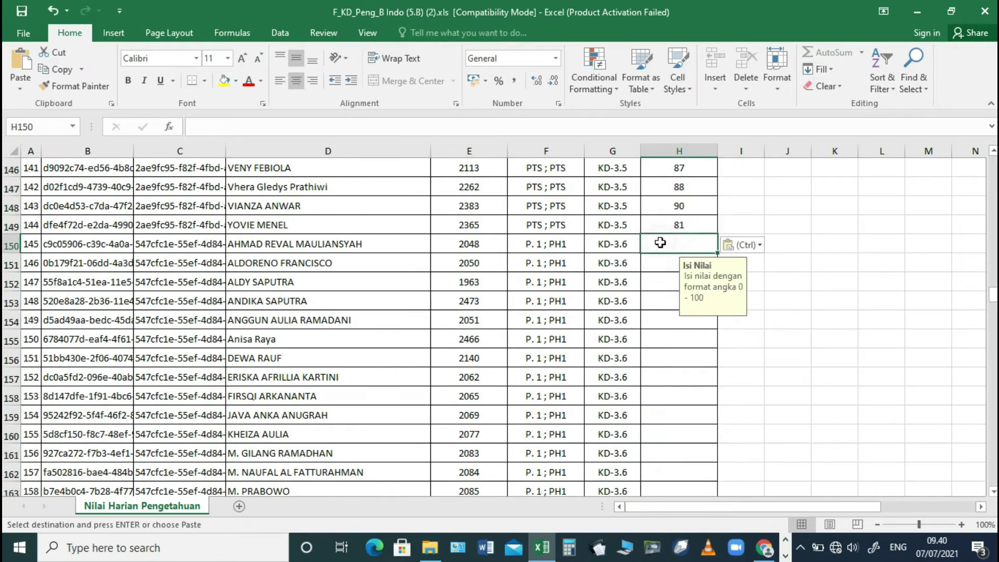
pyautogui.click(664, 361)
pyautogui.hotkey('ctrl', 'v')
pyautogui.scroll(-11, 664, 364)
pyautogui.click(665, 414)
pyautogui.hotkey('ctrl', 'v')
pyautogui.click(660, 410)
pyautogui.hotkey('ctrl', 'v')
pyautogui.scroll(-12, 656, 385)
pyautogui.scroll(20, 655, 370)
pyautogui.hotkey('ctrl', 'Home')
pyautogui.scroll(-3, 664, 360)
pyautogui.scroll(3, 664, 362)
pyautogui.press('Escape')
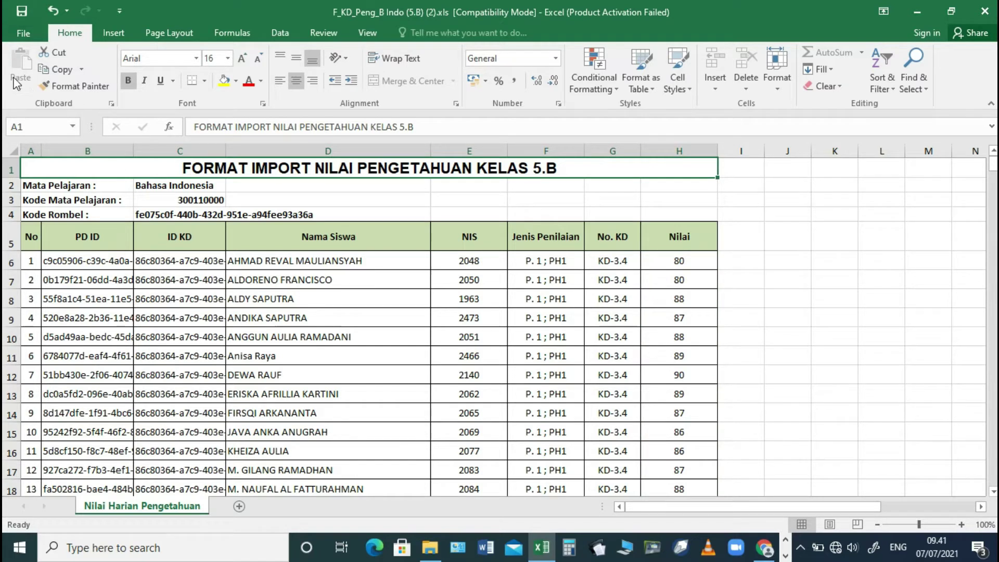
# - Start Save As and browse to D:\Dapodik\e RAPOR K13\FILE IMPORT PENILAIAN
pyautogui.click(30, 36)
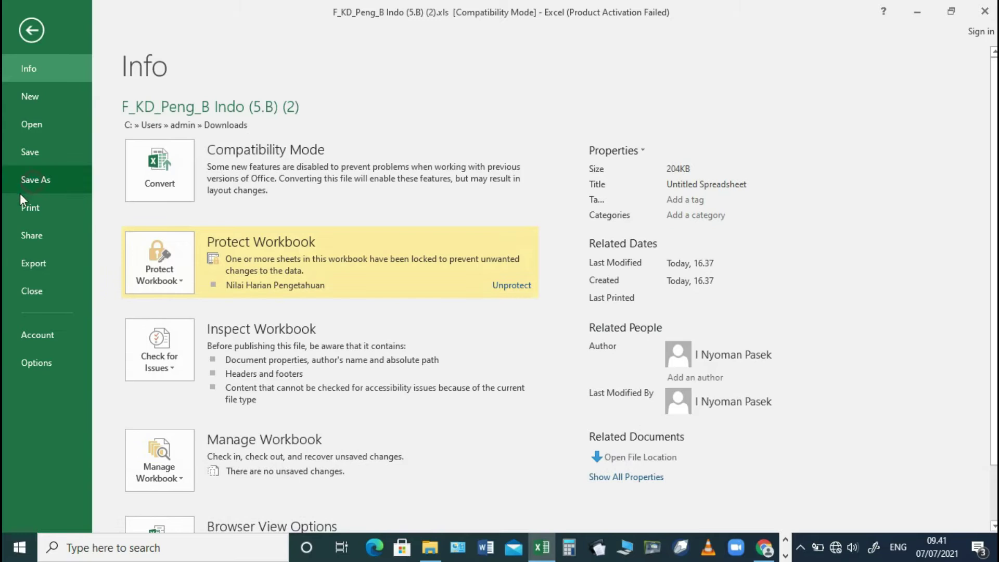
pyautogui.click(30, 183)
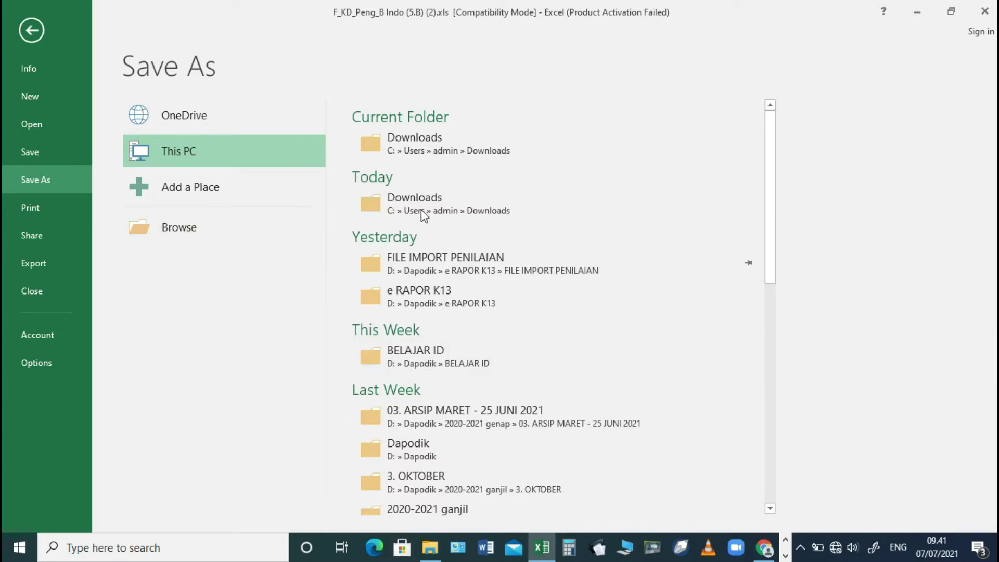
pyautogui.click(203, 227)
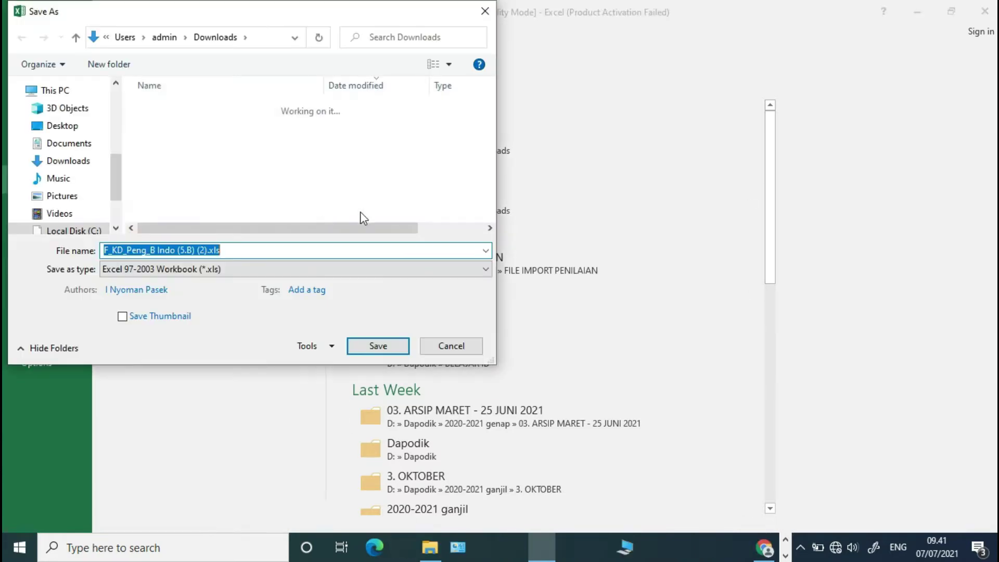
pyautogui.scroll(-2, 83, 187)
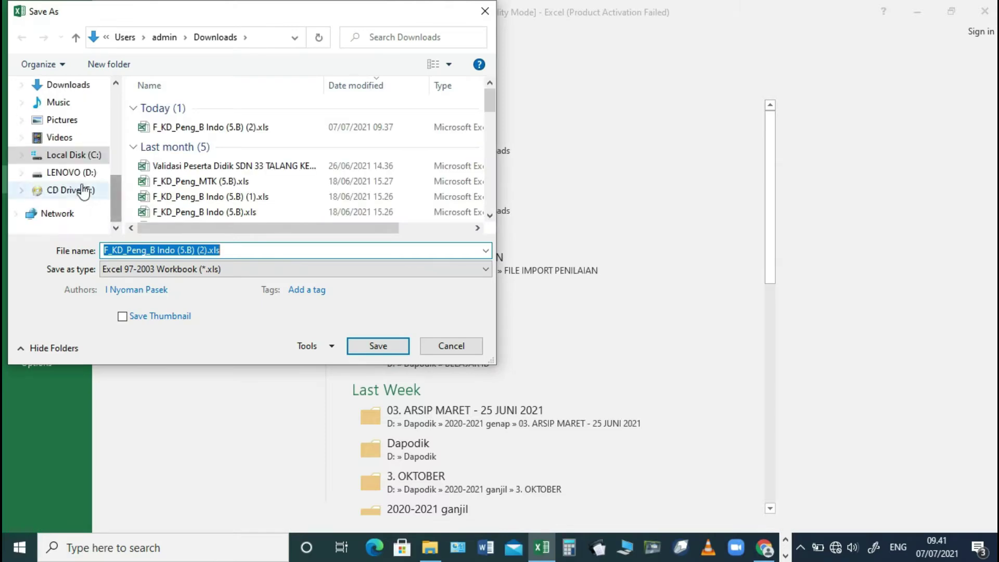
pyautogui.click(82, 178)
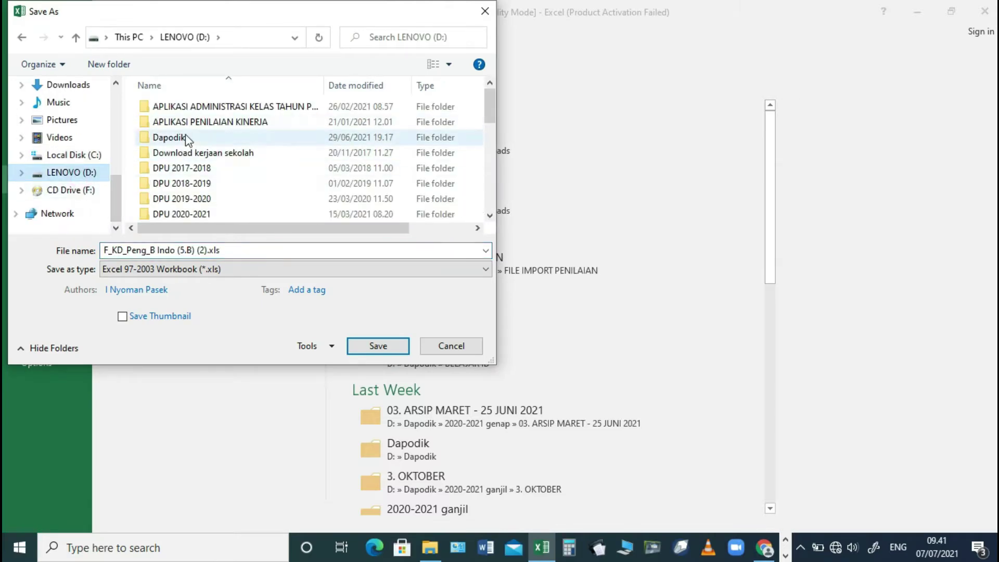
pyautogui.doubleClick(172, 138)
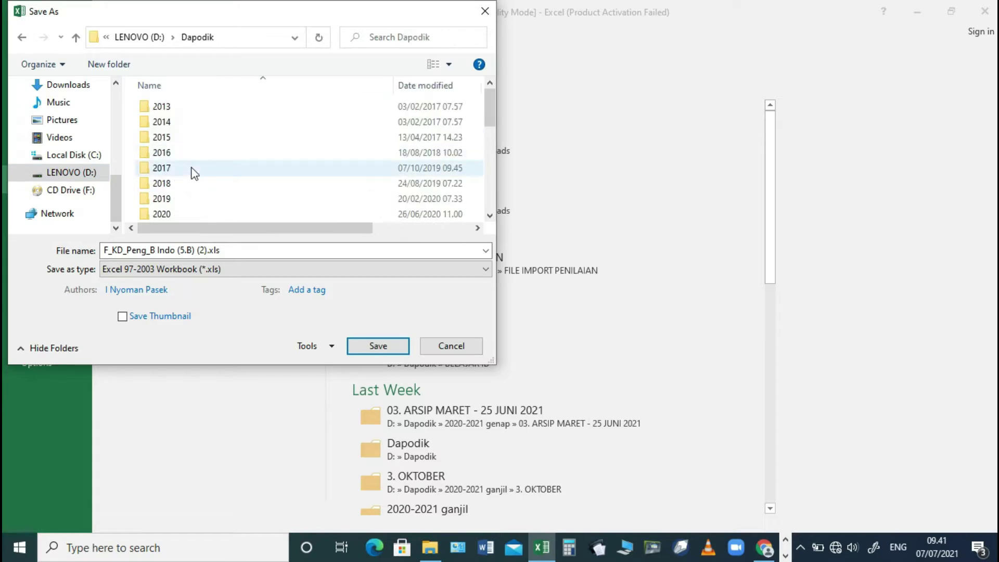
pyautogui.scroll(-3, 183, 189)
pyautogui.click(190, 197)
pyautogui.doubleClick(190, 198)
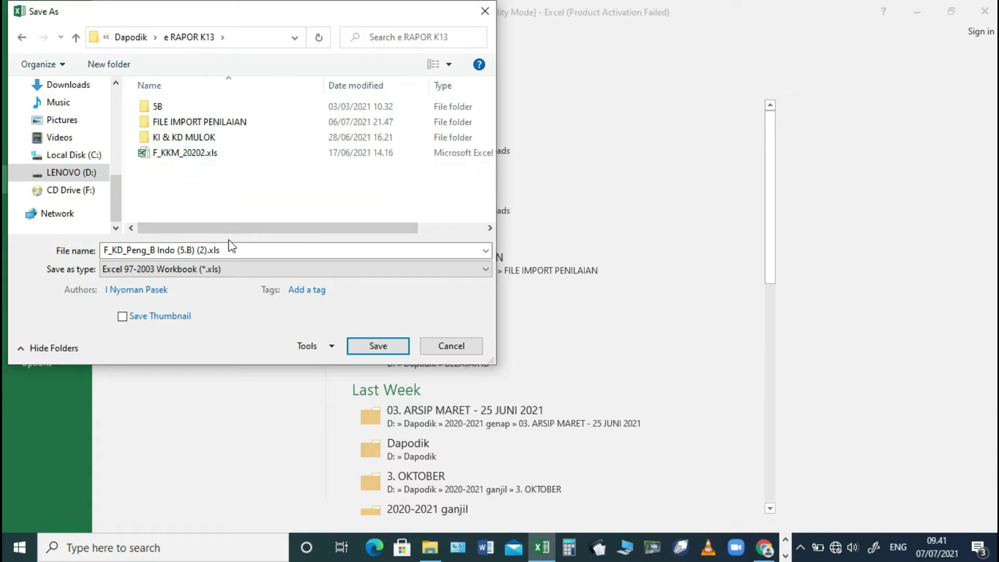
pyautogui.click(201, 124)
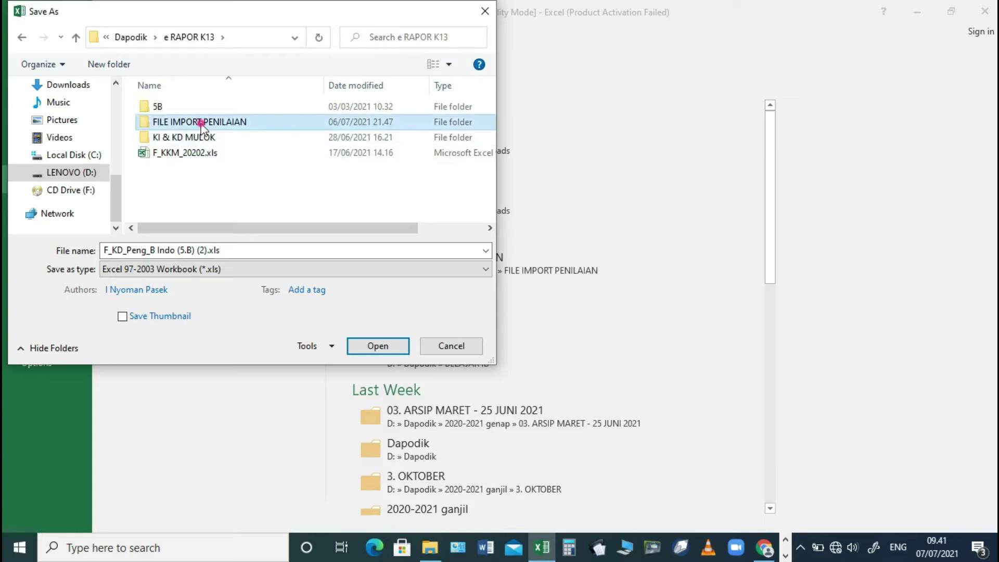
pyautogui.doubleClick(201, 124)
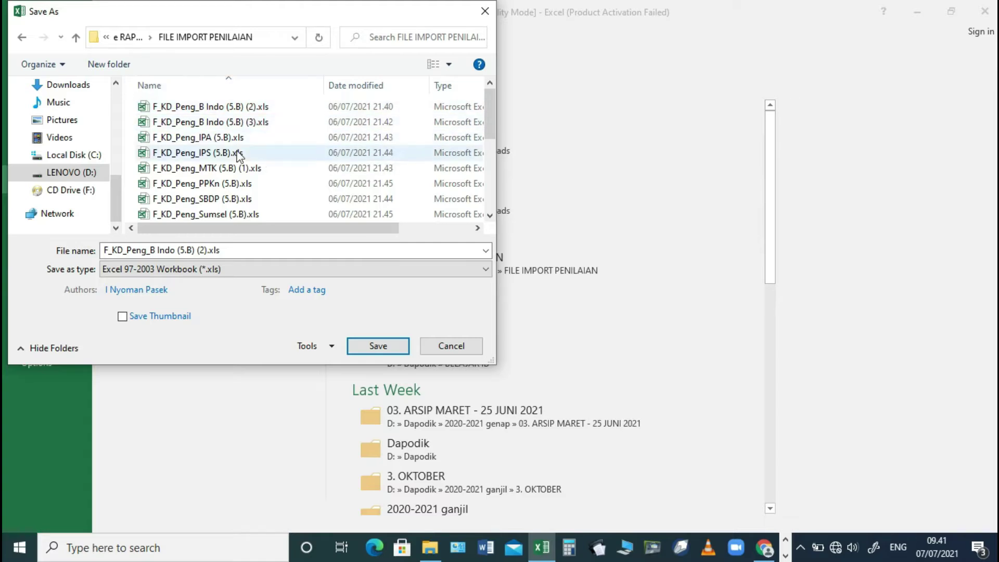
# - Save the workbook there as F_KD_Peng_B Indo (5.B).xls, dropping the ' (2)' suffix
pyautogui.scroll(-2, 234, 168)
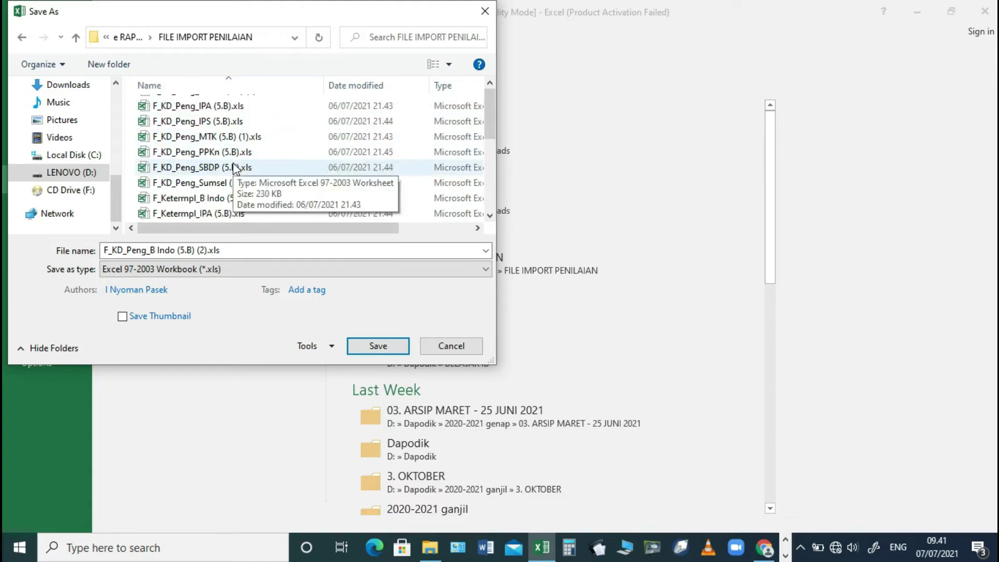
pyautogui.scroll(-1, 235, 168)
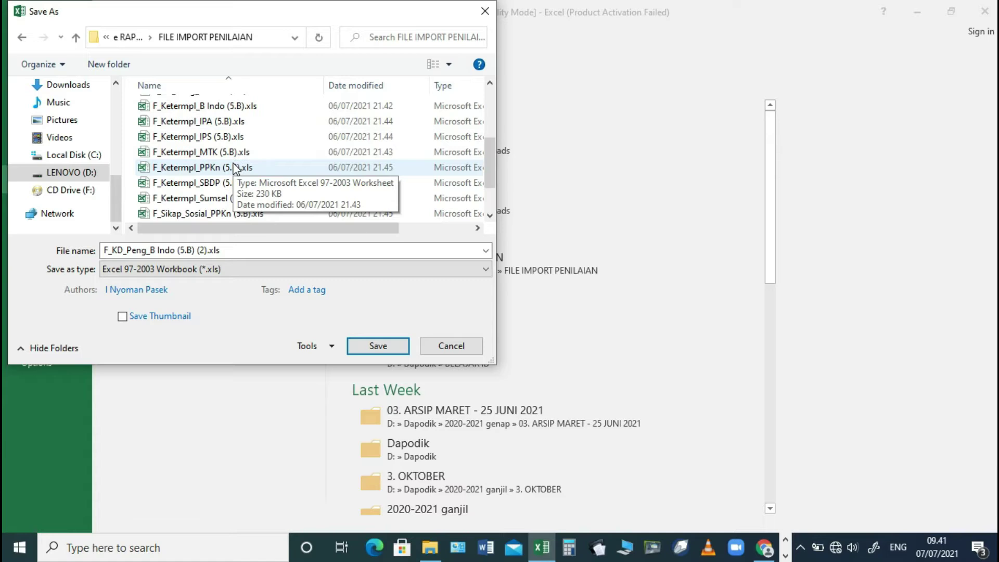
pyautogui.scroll(-1, 236, 168)
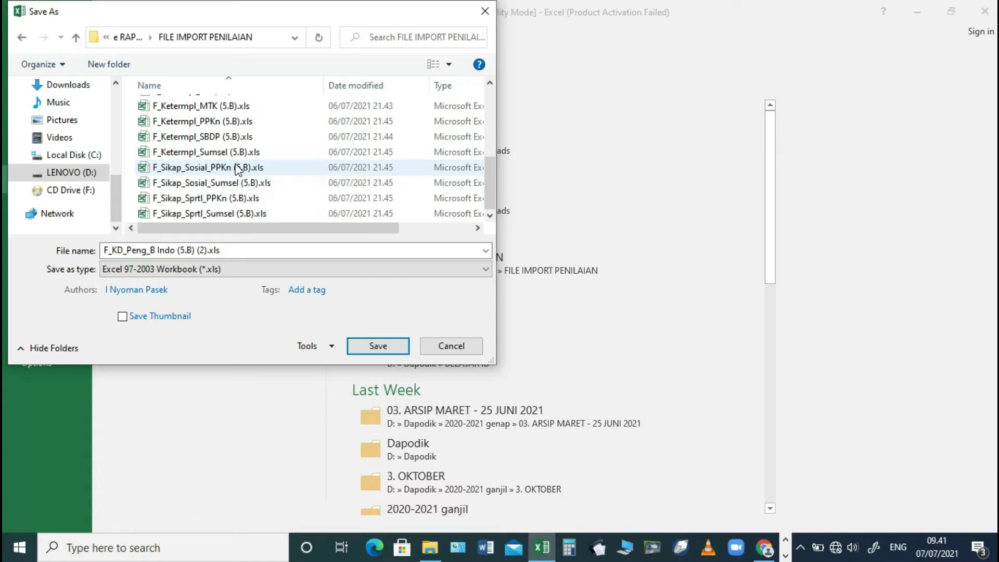
pyautogui.moveTo(486, 164); pyautogui.dragTo(482, 91)
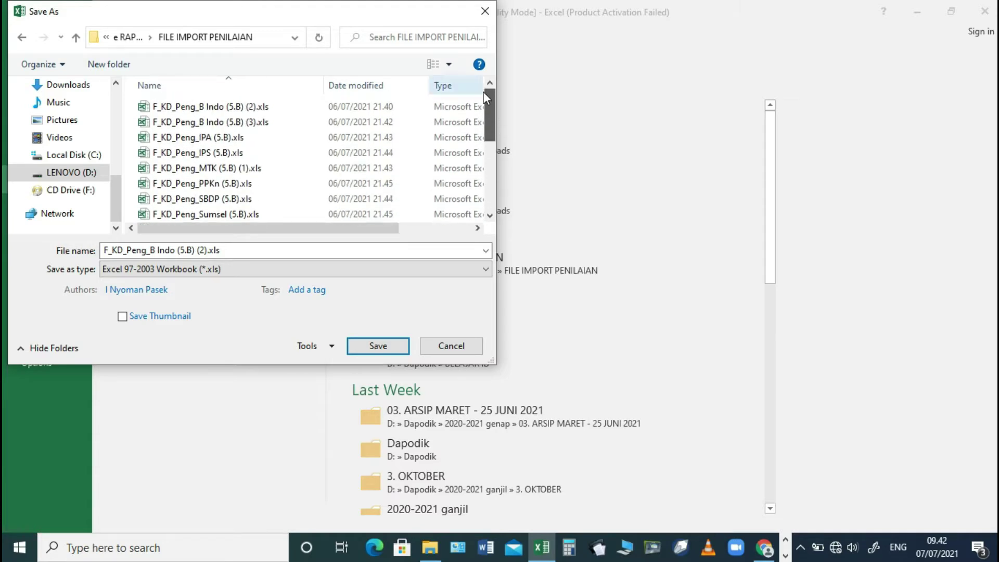
pyautogui.click(257, 107)
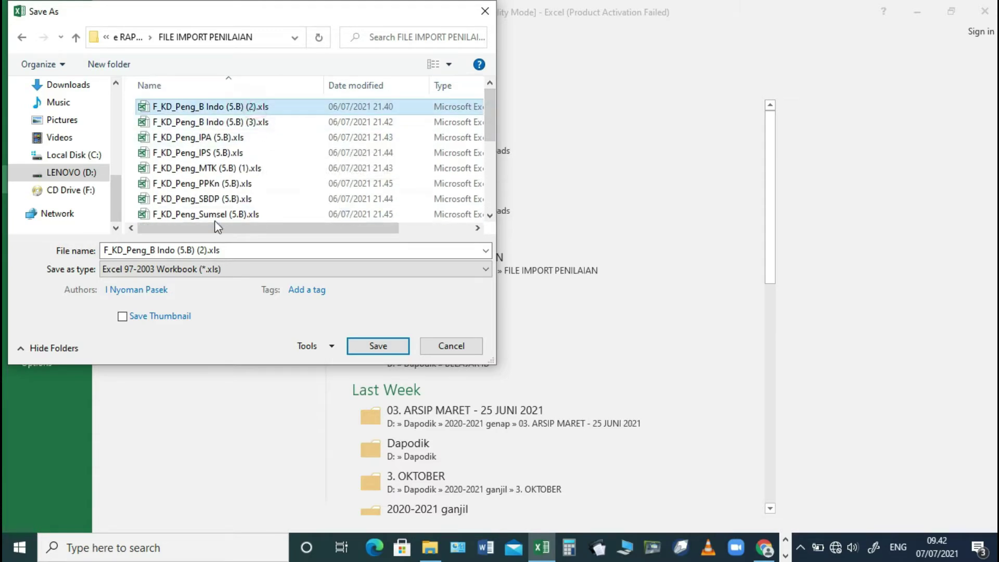
pyautogui.click(208, 250)
pyautogui.click(200, 250)
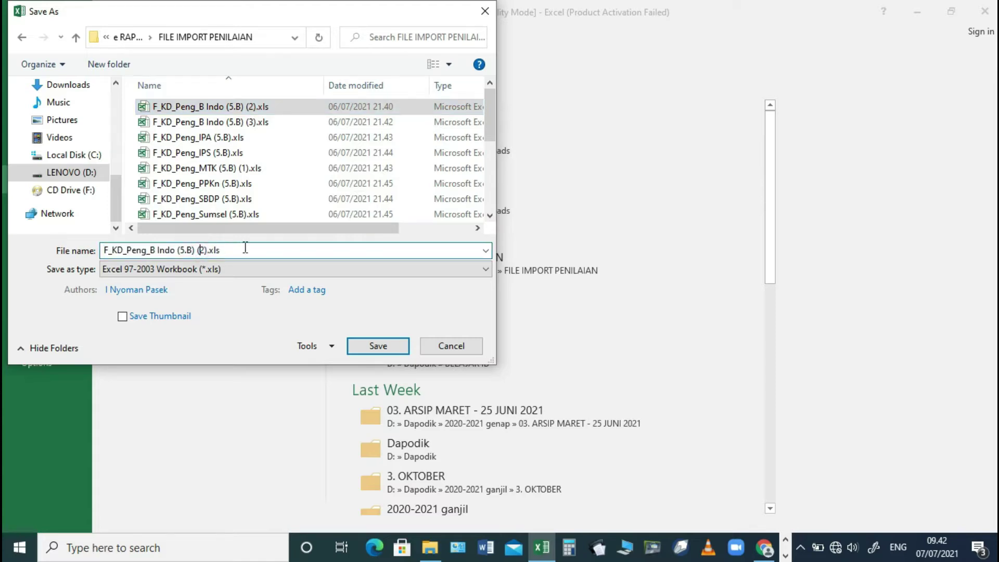
pyautogui.click(194, 250)
pyautogui.press('Delete')
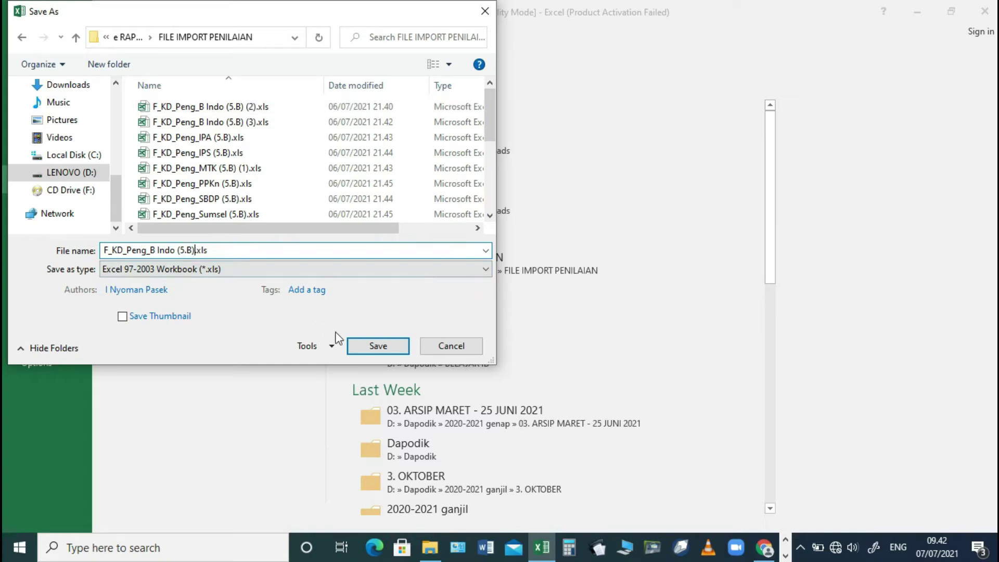
pyautogui.click(368, 345)
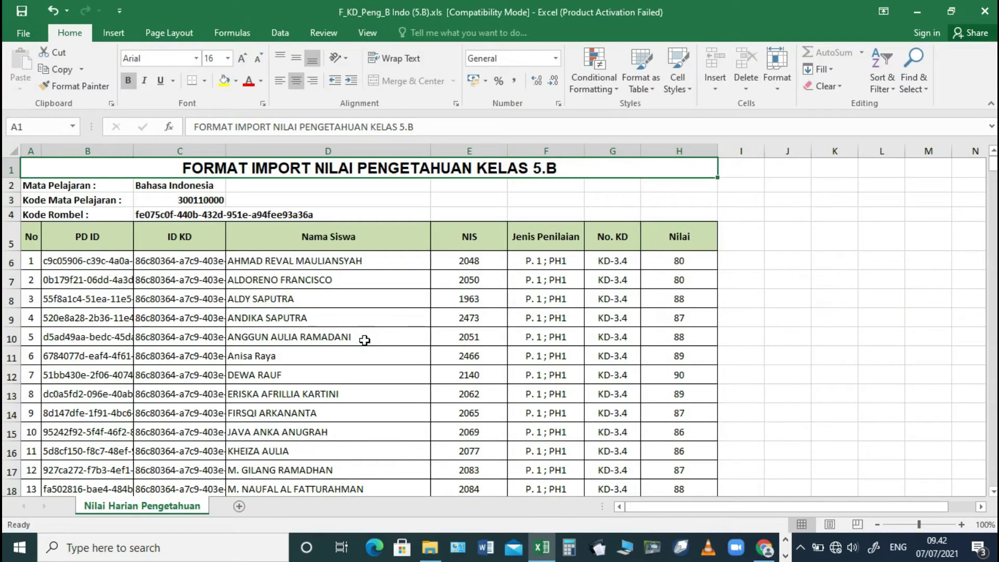
# - Close the workbook and open the FILE IMPORT PENILAIAN folder in File Explorer
pyautogui.click(360, 316)
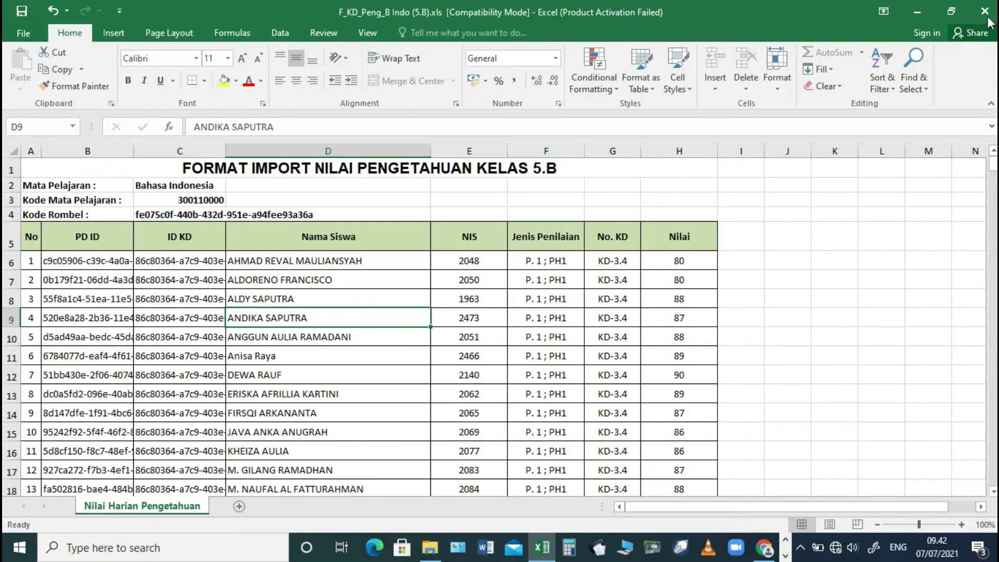
pyautogui.click(985, 10)
pyautogui.click(439, 547)
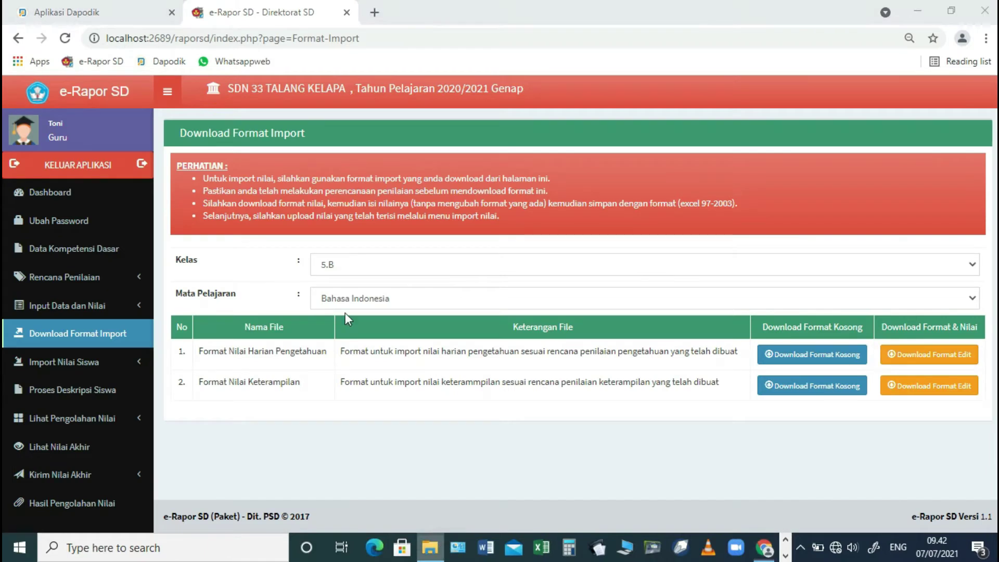
pyautogui.click(84, 430)
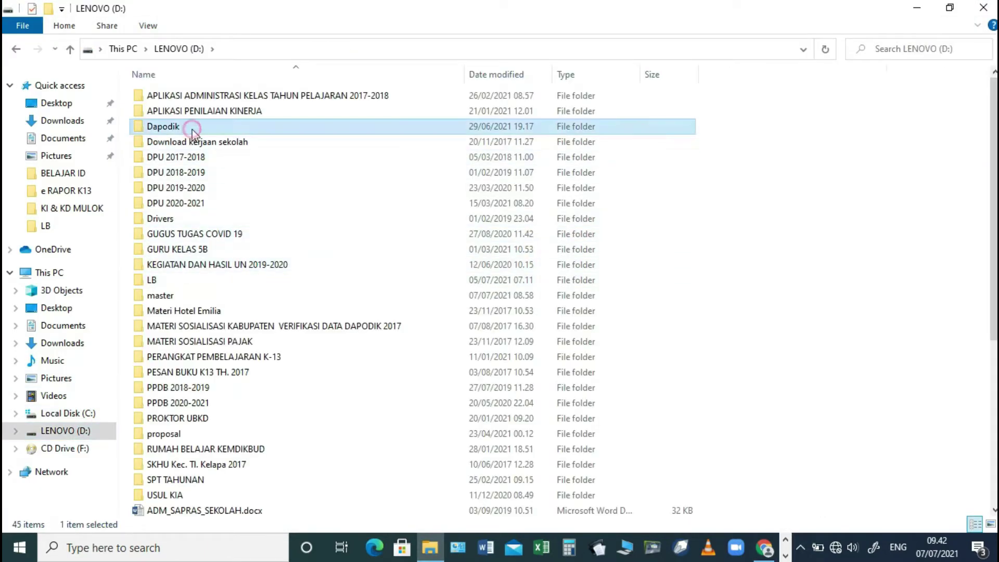
pyautogui.doubleClick(193, 130)
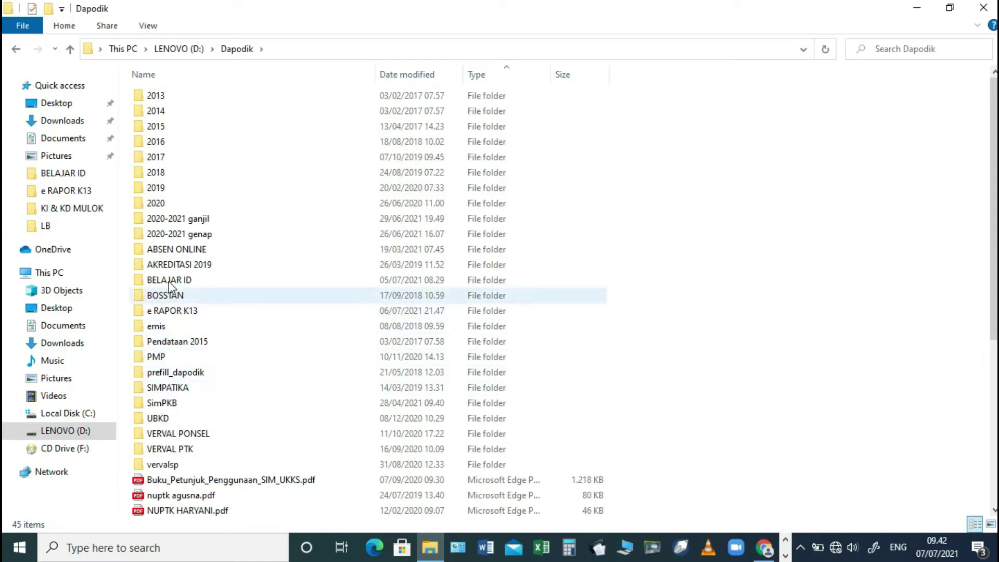
pyautogui.doubleClick(174, 312)
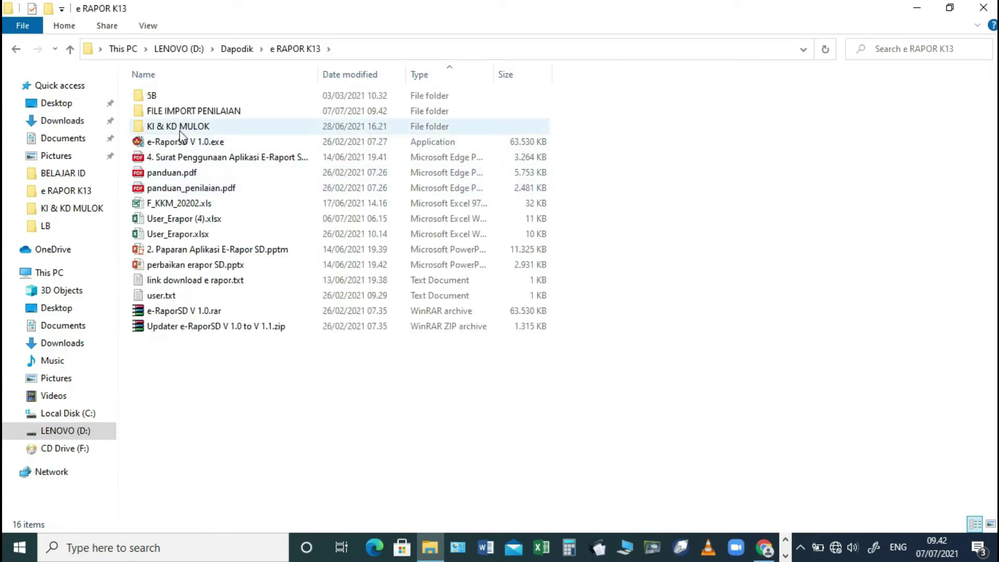
pyautogui.doubleClick(183, 111)
# - Delete the (2) and (3) duplicate grade files and open F_KD_Peng_B Indo (5.B).xls in Excel
pyautogui.click(189, 97)
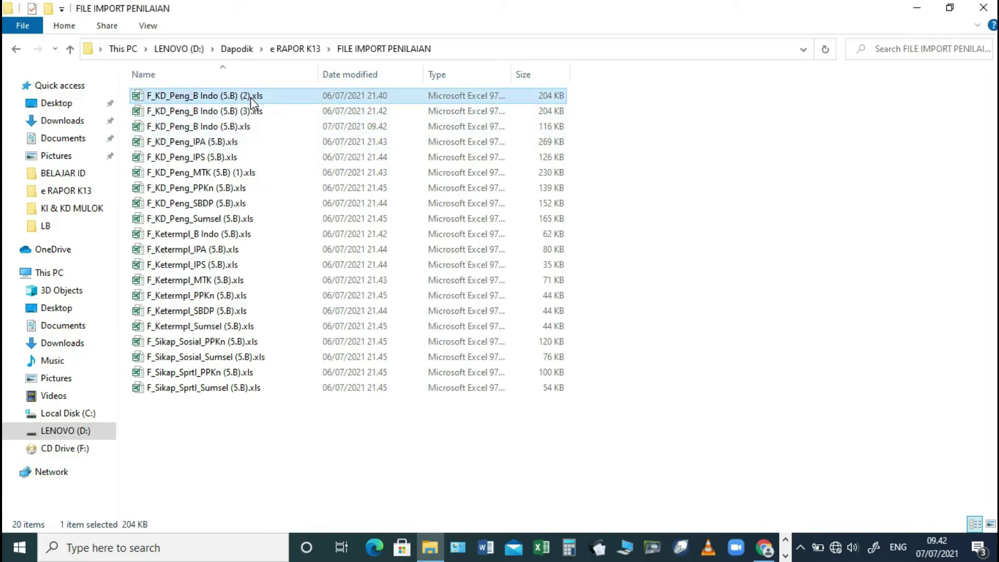
pyautogui.press('Delete')
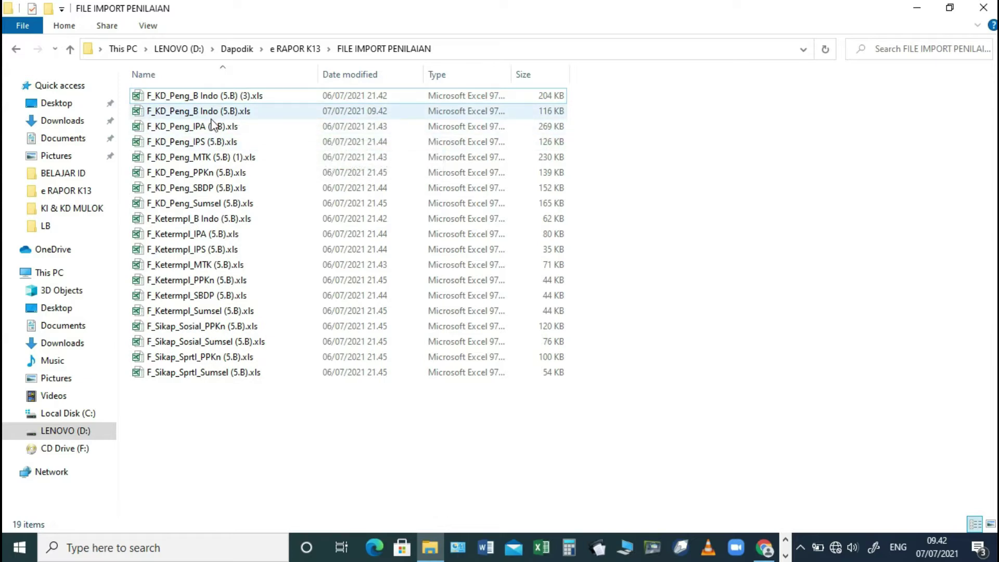
pyautogui.click(221, 112)
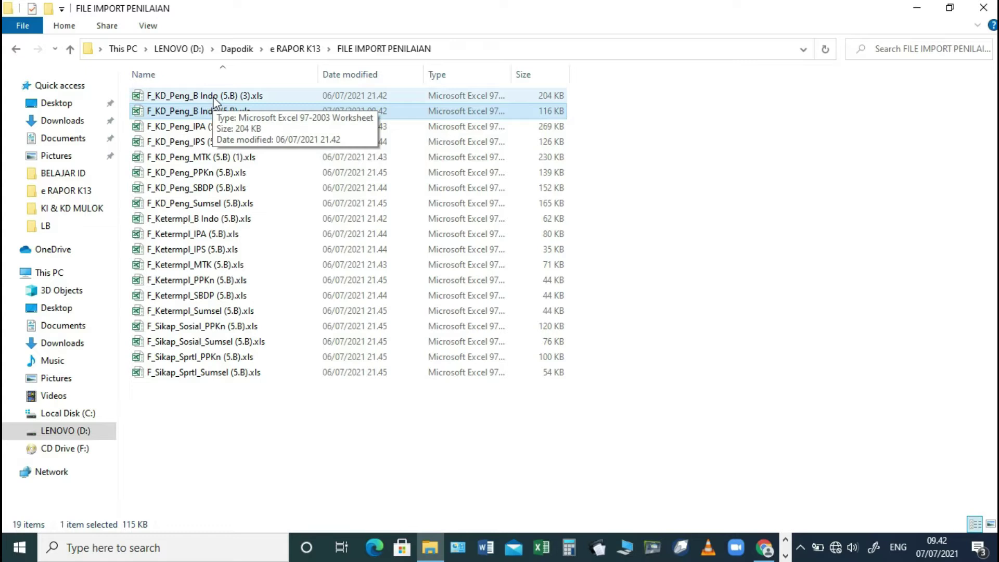
pyautogui.click(216, 98)
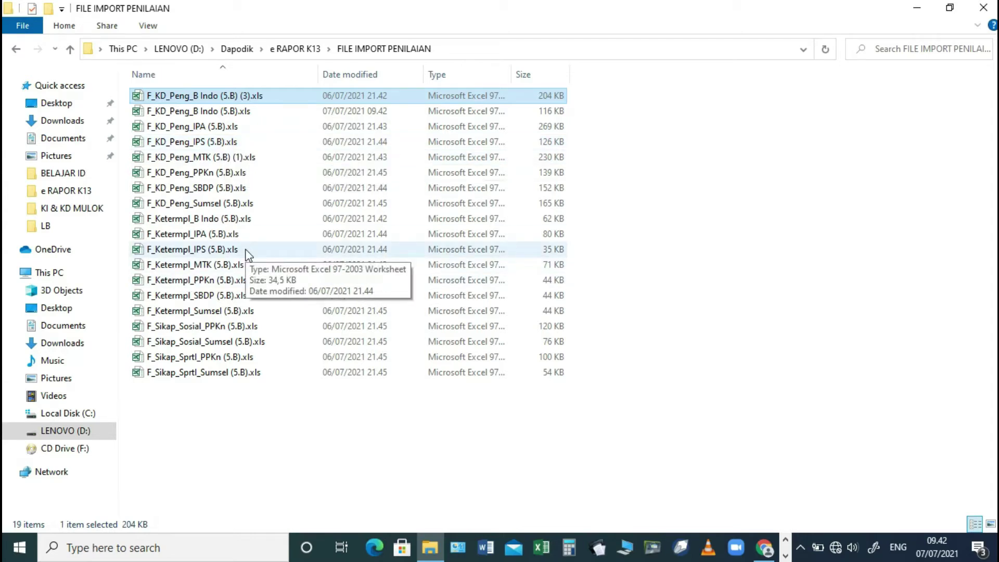
pyautogui.press('Delete')
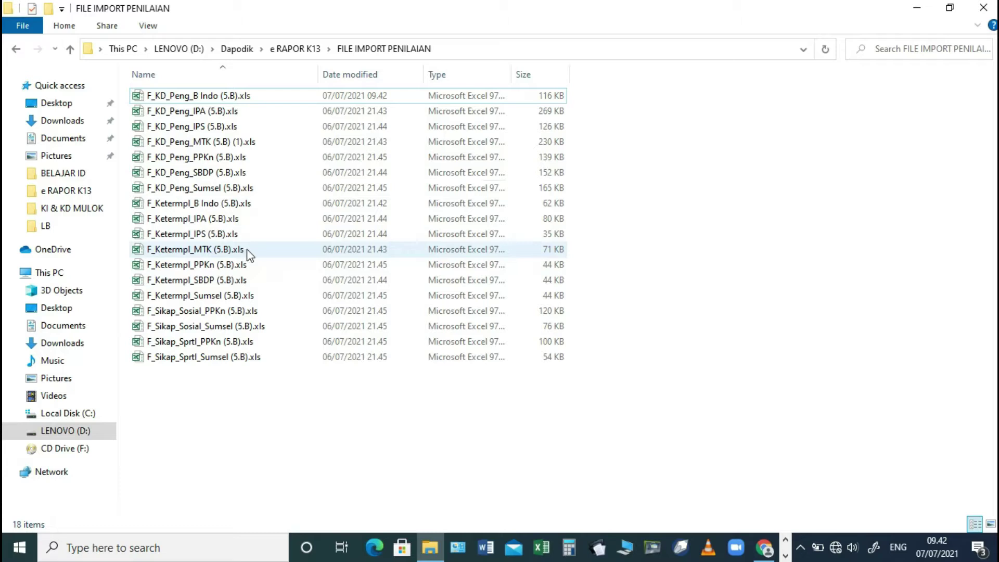
pyautogui.click(222, 206)
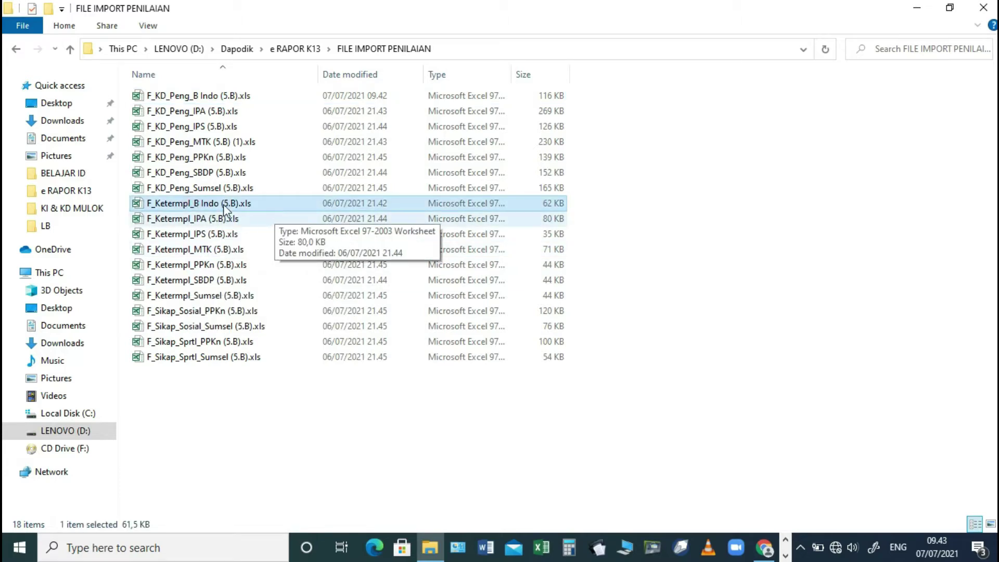
pyautogui.doubleClick(225, 99)
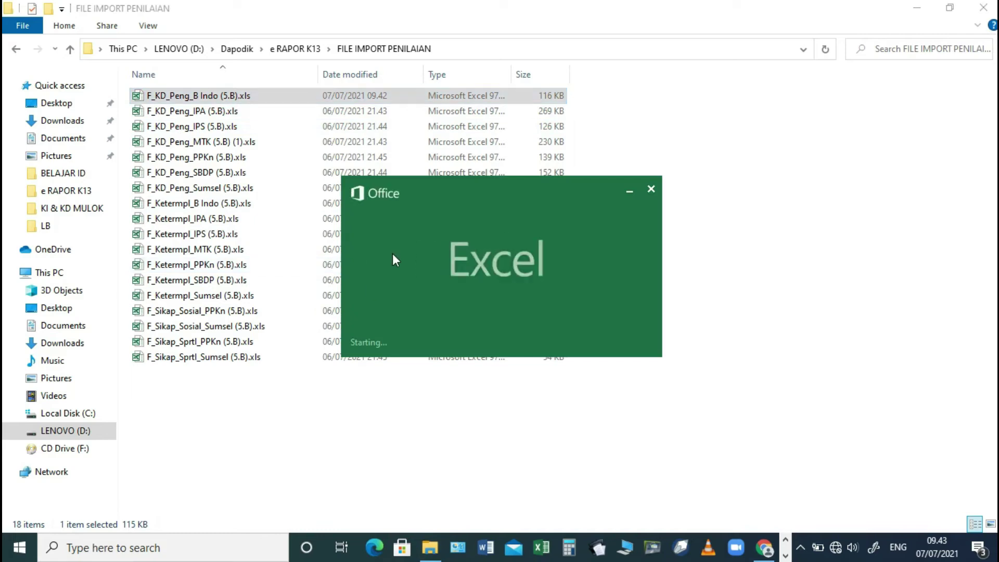
pyautogui.click(764, 547)
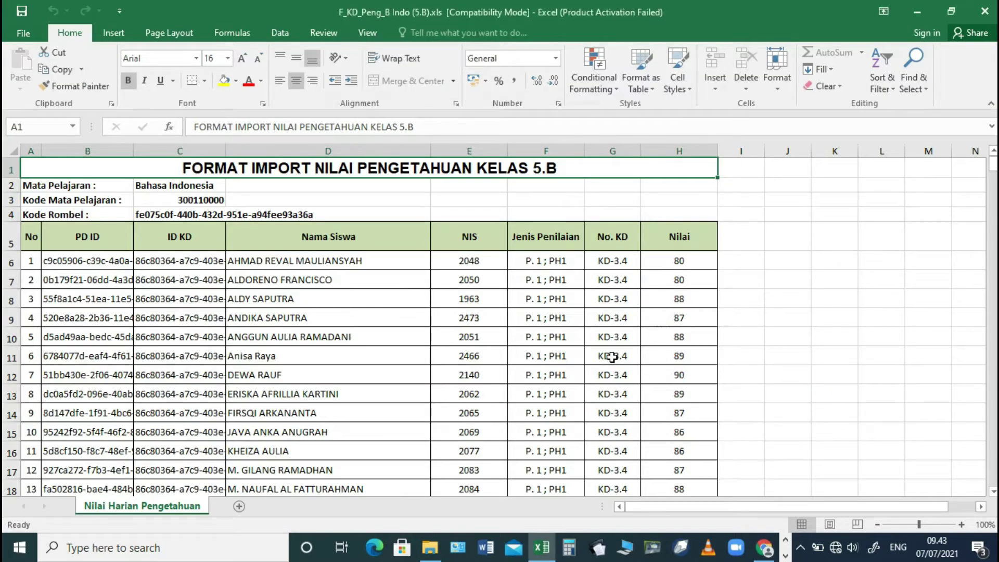
# - Check cells G11 and A1 of the knowledge-grade sheet, then return to e-Rapor SD in Chrome
pyautogui.click(612, 357)
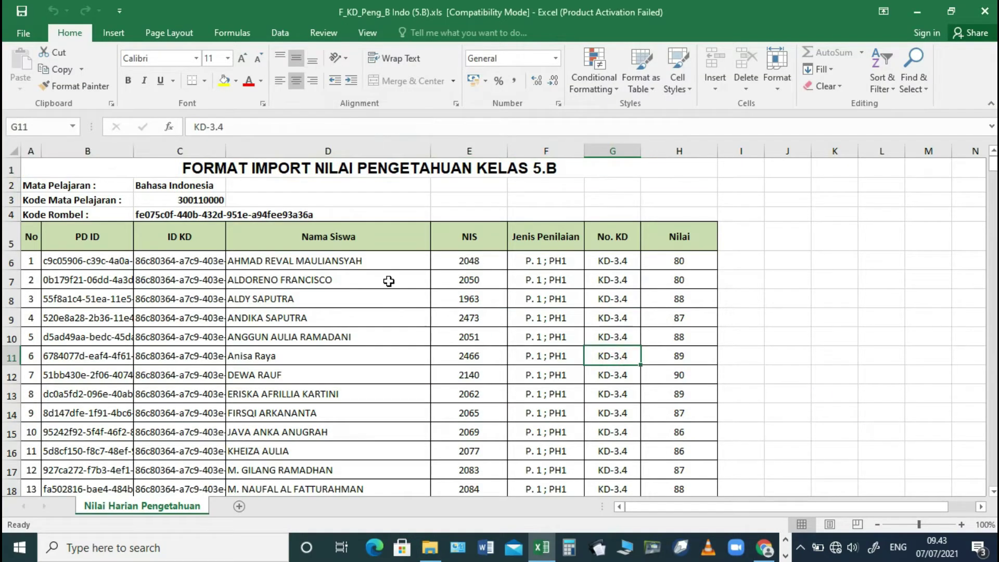
pyautogui.click(343, 177)
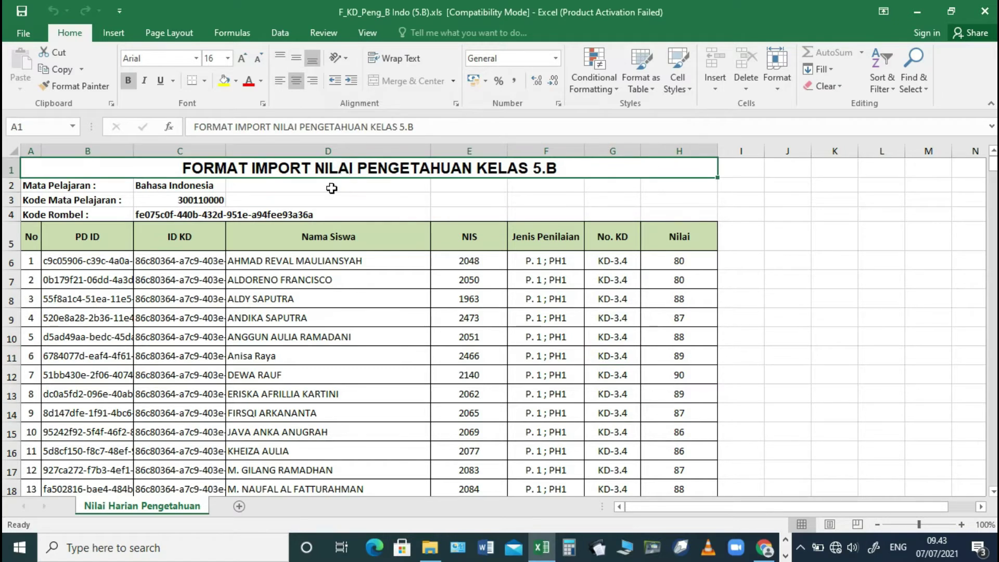
pyautogui.click(764, 548)
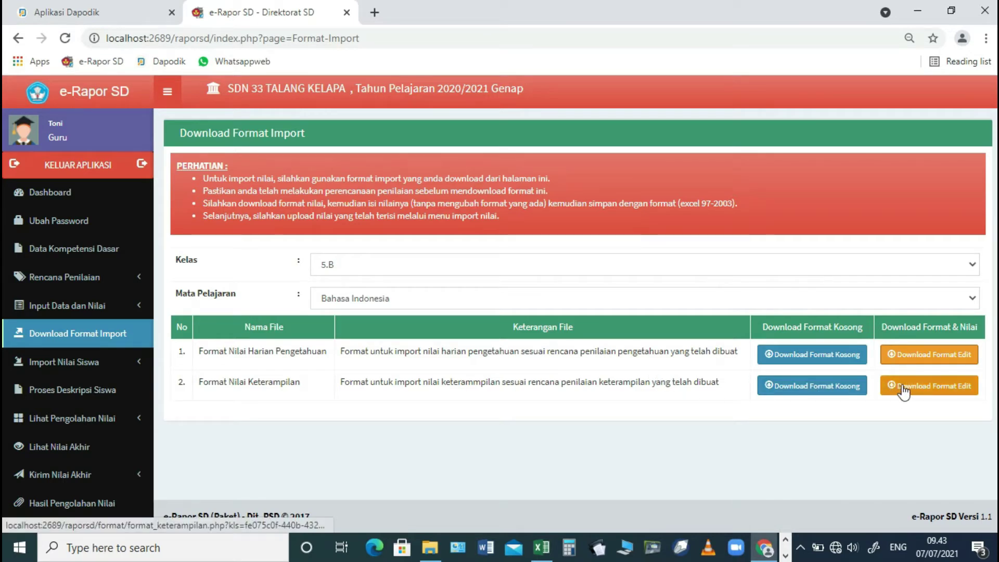
# - Download the skills-grade format and open F_Ketermpl_B Indo (5.B).xls in Excel
pyautogui.click(923, 387)
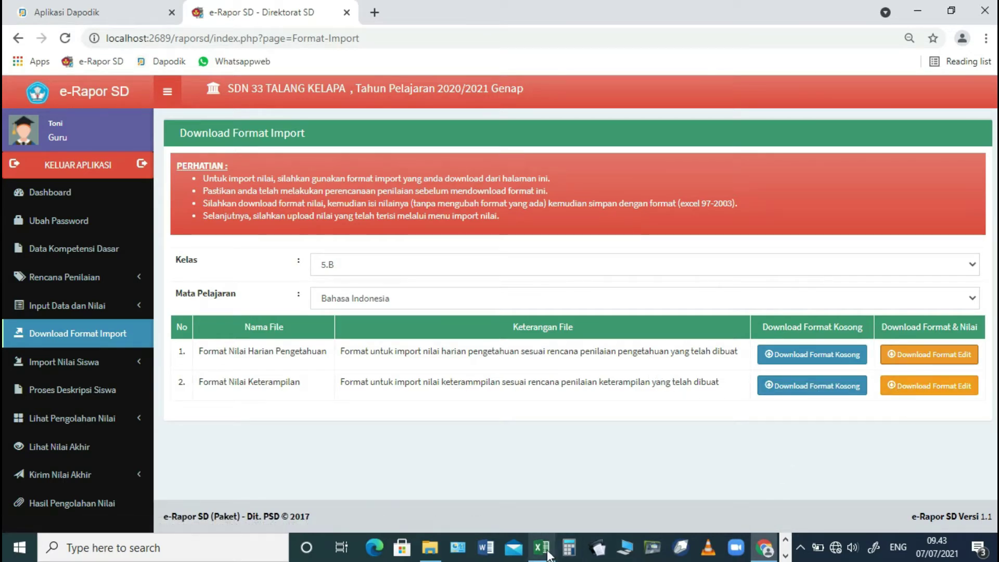
pyautogui.click(541, 547)
pyautogui.click(429, 547)
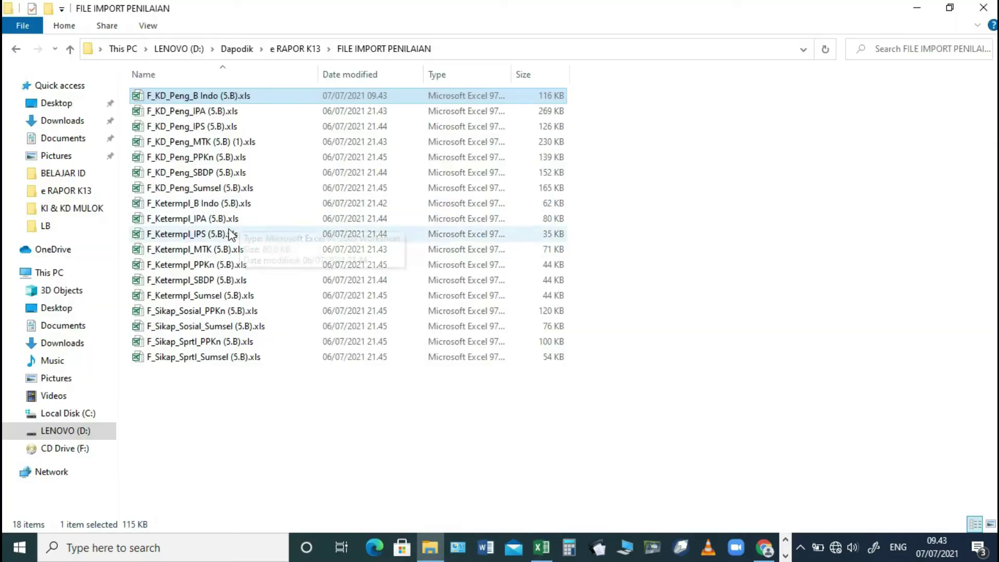
pyautogui.doubleClick(222, 203)
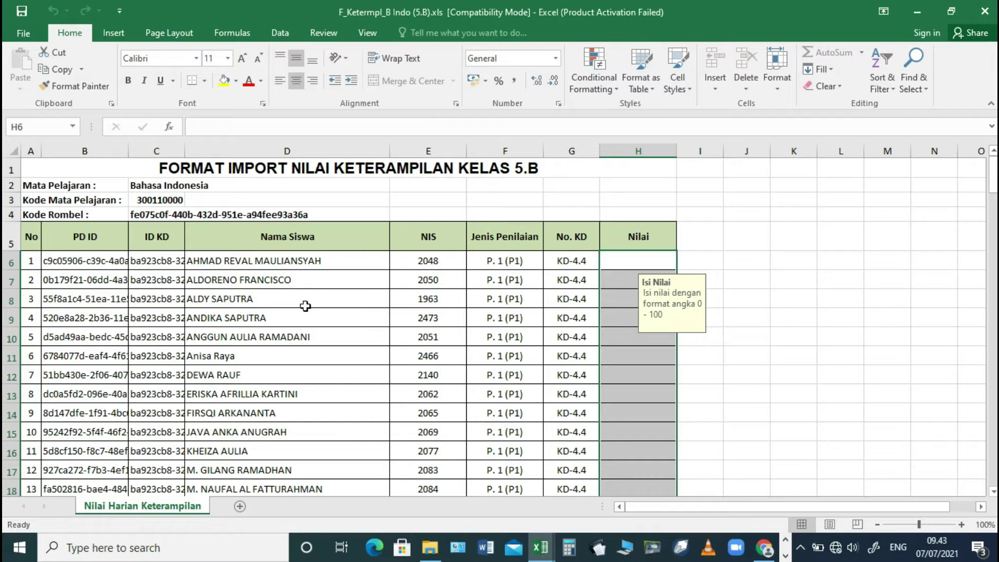
pyautogui.click(306, 298)
pyautogui.click(318, 172)
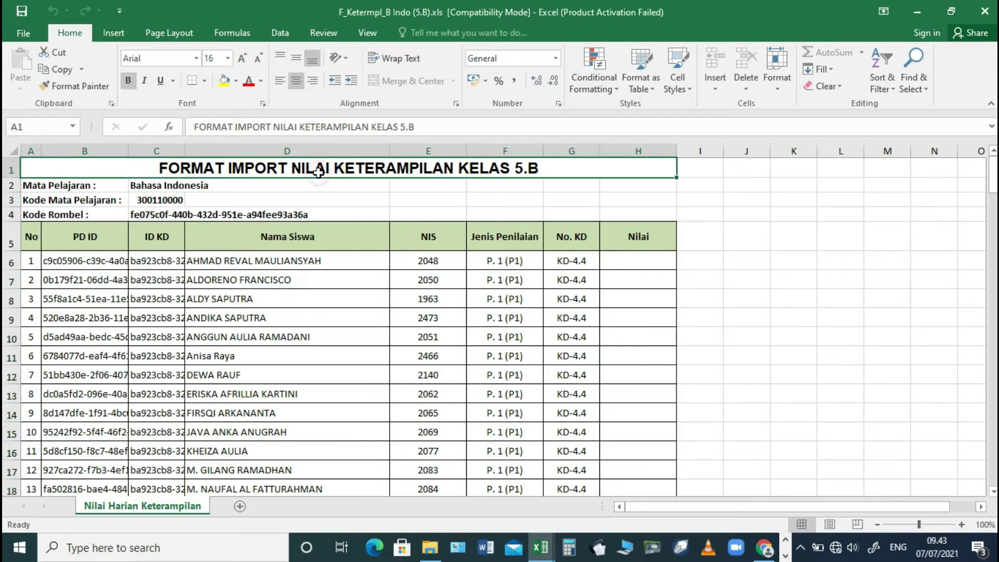
# - Copy the Nilai grades from F_KD_Peng_B Indo and paste them into H6 of the skills sheet
pyautogui.hotkey('alt', 'Tab')
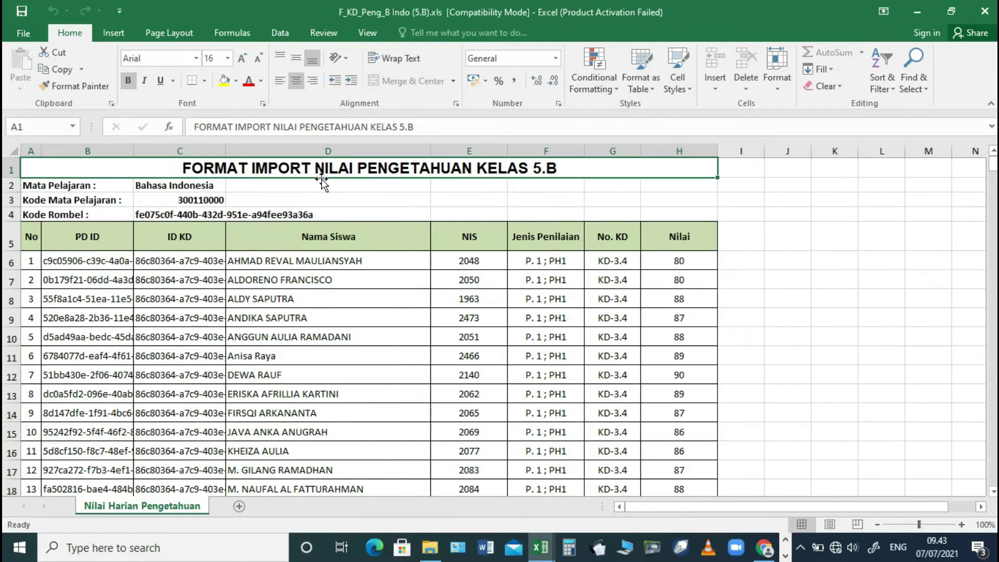
pyautogui.hotkey('alt', 'Tab')
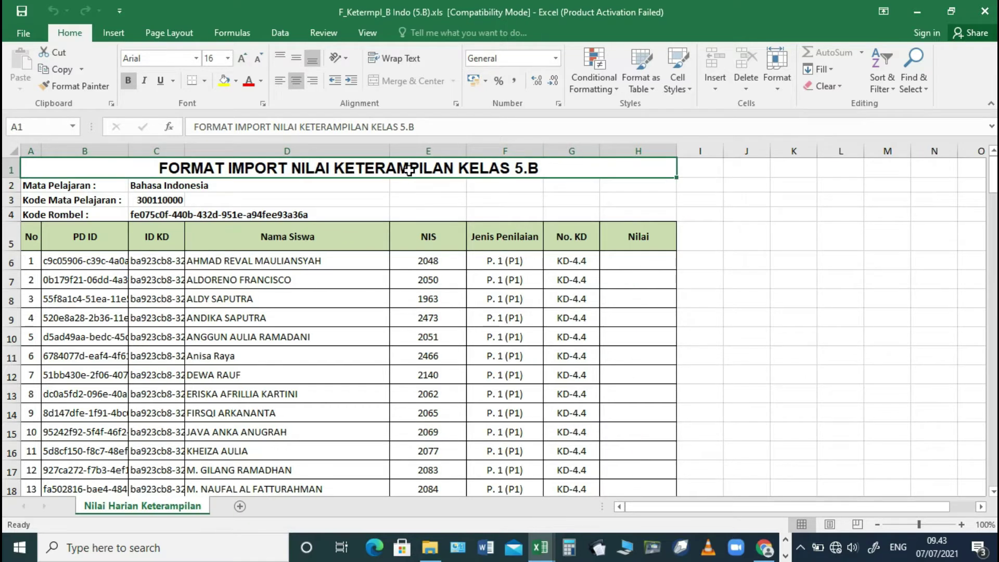
pyautogui.hotkey('alt', 'Tab')
pyautogui.scroll(-4, 686, 265)
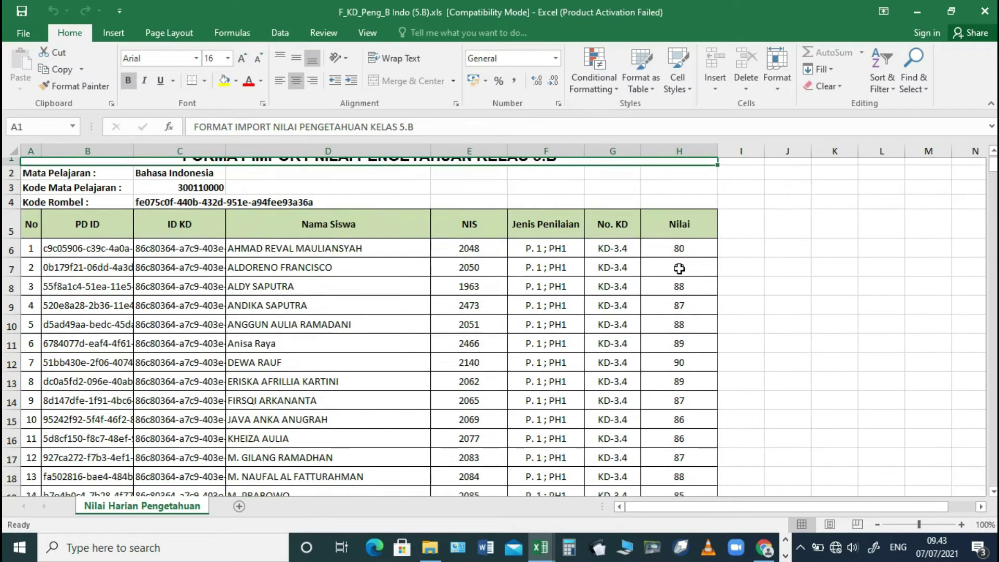
pyautogui.hotkey('shift', 'Down')
pyautogui.hotkey('shift', 'Down')
pyautogui.hotkey('shift', 'Down')
pyautogui.hotkey('shift', 'Down')
pyautogui.hotkey('shift', 'Down')
pyautogui.hotkey('shift', 'Down')
pyautogui.hotkey('shift', 'Down')
pyautogui.hotkey('shift', 'Down')
pyautogui.hotkey('shift', 'Down')
pyautogui.hotkey('shift', 'Down')
pyautogui.hotkey('shift', 'Down')
pyautogui.hotkey('shift', 'Down')
pyautogui.hotkey('shift', 'Down')
pyautogui.hotkey('shift', 'Down')
pyautogui.hotkey('shift', 'Down')
pyautogui.hotkey('shift', 'Down')
pyautogui.hotkey('shift', 'Down')
pyautogui.hotkey('shift', 'Down')
pyautogui.hotkey('shift', 'Down')
pyautogui.hotkey('shift', 'Down')
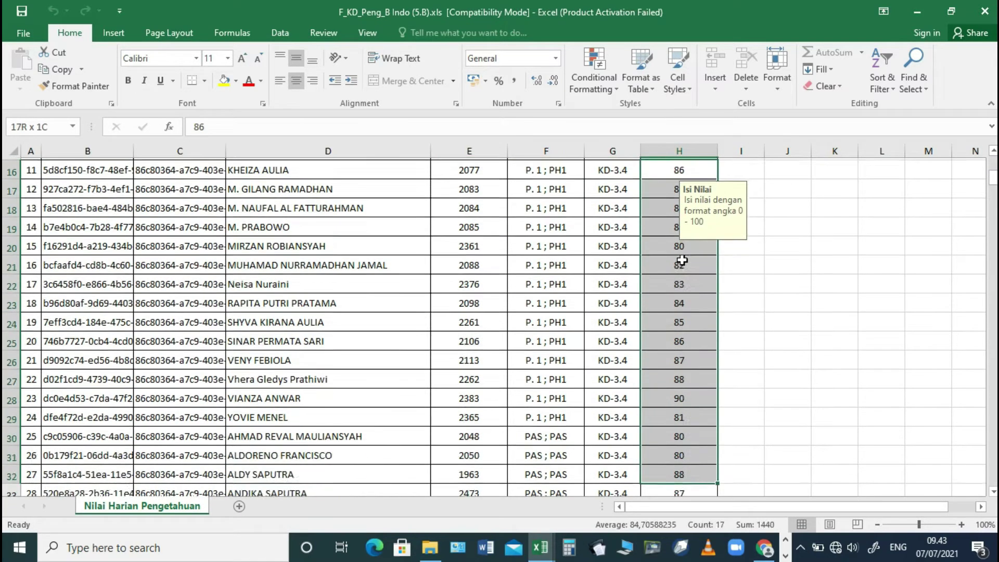
pyautogui.hotkey('ctrl', 'c')
pyautogui.hotkey('alt', 'Tab')
pyautogui.click(639, 270)
pyautogui.hotkey('ctrl', 'v')
# - Delete the surplus grade in H30, then paste the H6–H29 grades into the KD-4.5 rows from H30
pyautogui.scroll(-6, 630, 391)
pyautogui.hotkey('ctrl', 'c')
pyautogui.click(625, 397)
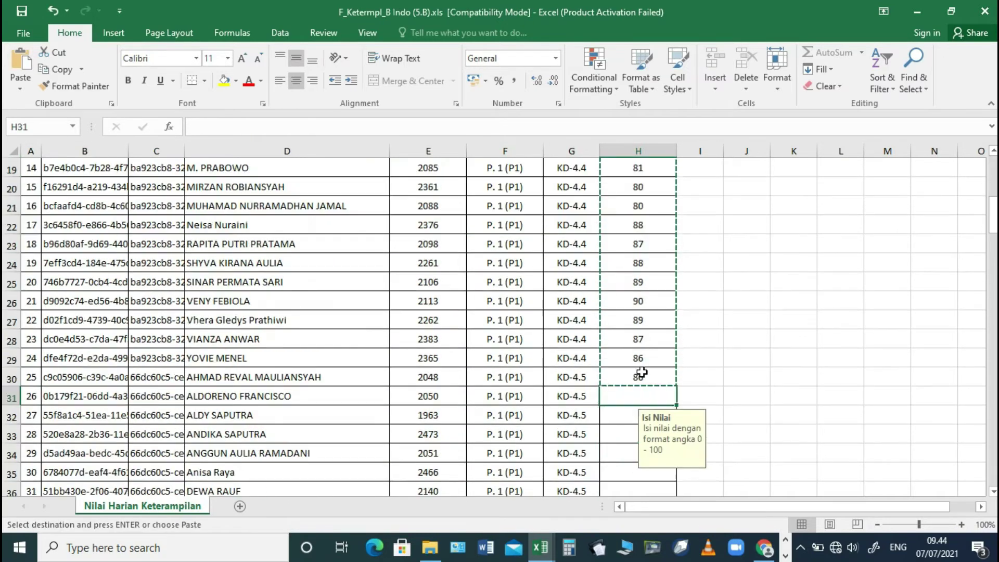
pyautogui.click(640, 376)
pyautogui.press('Delete')
pyautogui.click(641, 212)
pyautogui.keyDown('shift'); pyautogui.click(647, 472); pyautogui.keyUp('shift')
pyautogui.hotkey('ctrl', 'c')
pyautogui.click(653, 206)
pyautogui.scroll(-20, 660, 431)
pyautogui.keyDown('shift'); pyautogui.click(620, 305); pyautogui.keyUp('shift')
pyautogui.hotkey('ctrl', 'v')
pyautogui.scroll(20, 650, 292)
pyautogui.click(688, 262)
pyautogui.press('Escape')
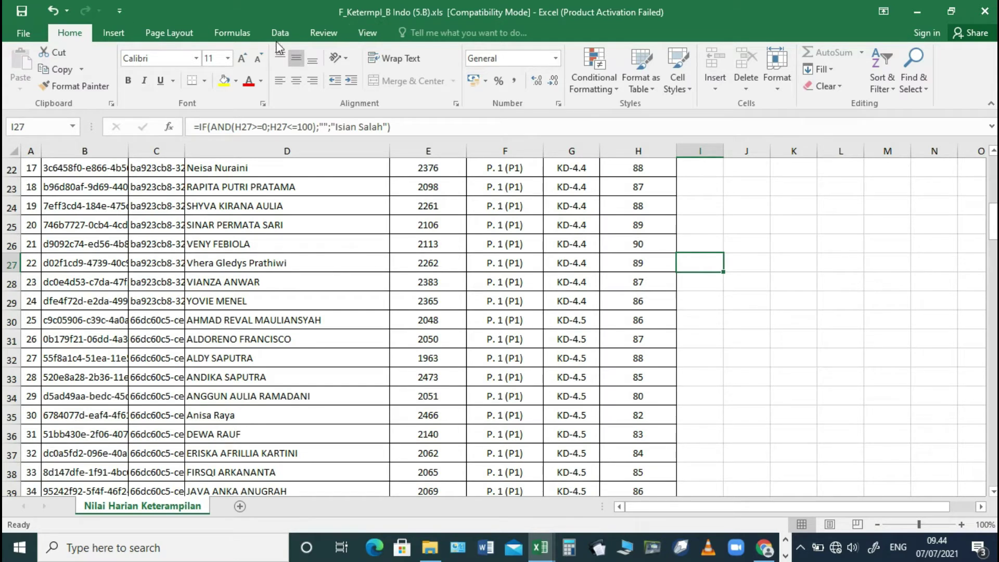
# - Save the skills sheet over F_Ketermpl_B Indo (5.B).xls in FILE IMPORT PENILAIAN, replacing the existing file
pyautogui.click(24, 32)
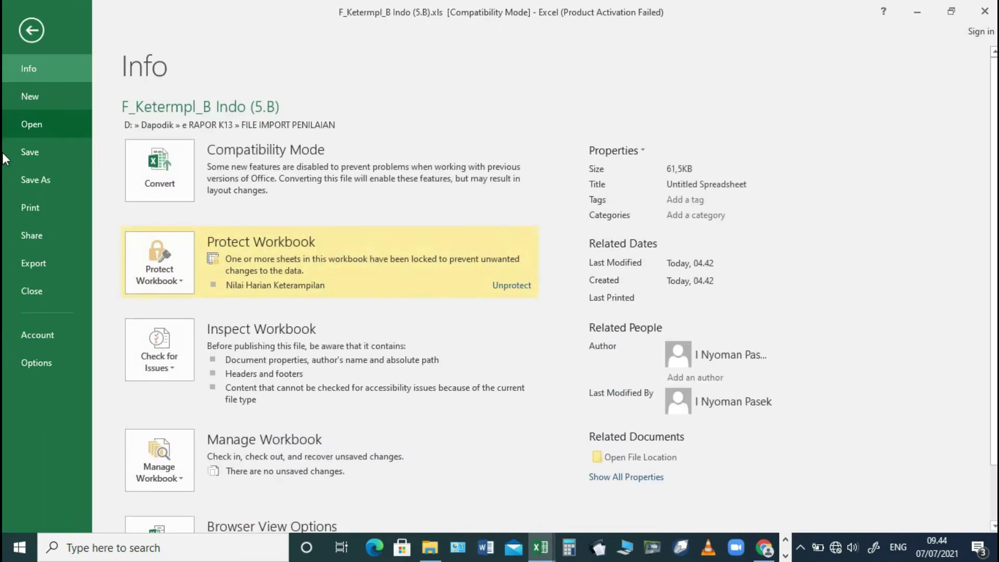
pyautogui.click(41, 178)
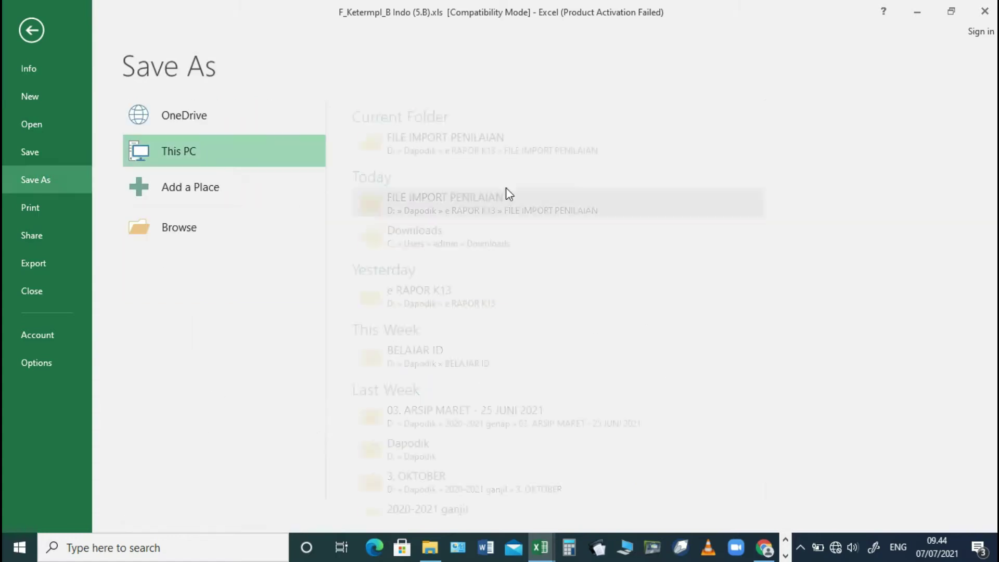
pyautogui.click(476, 150)
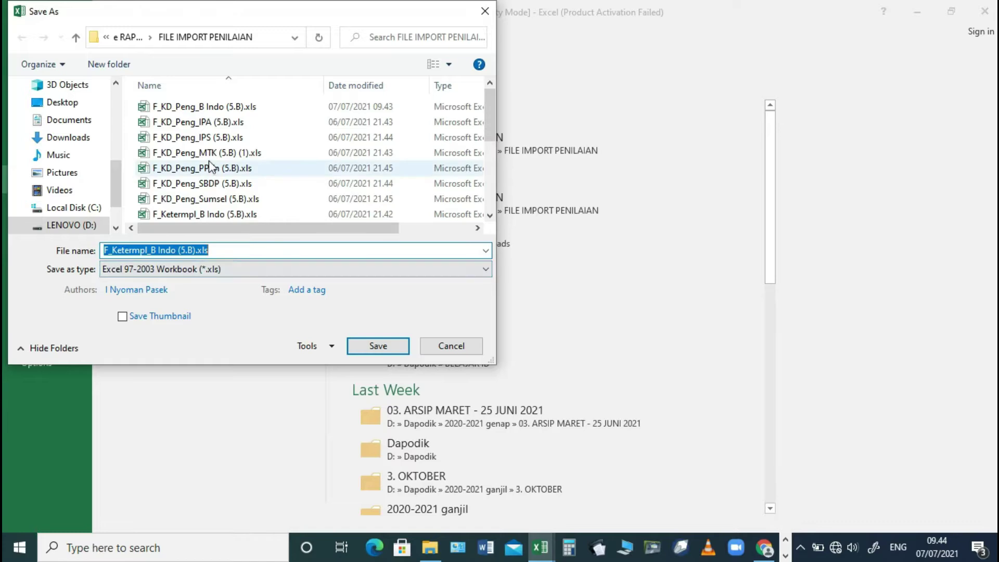
pyautogui.click(208, 212)
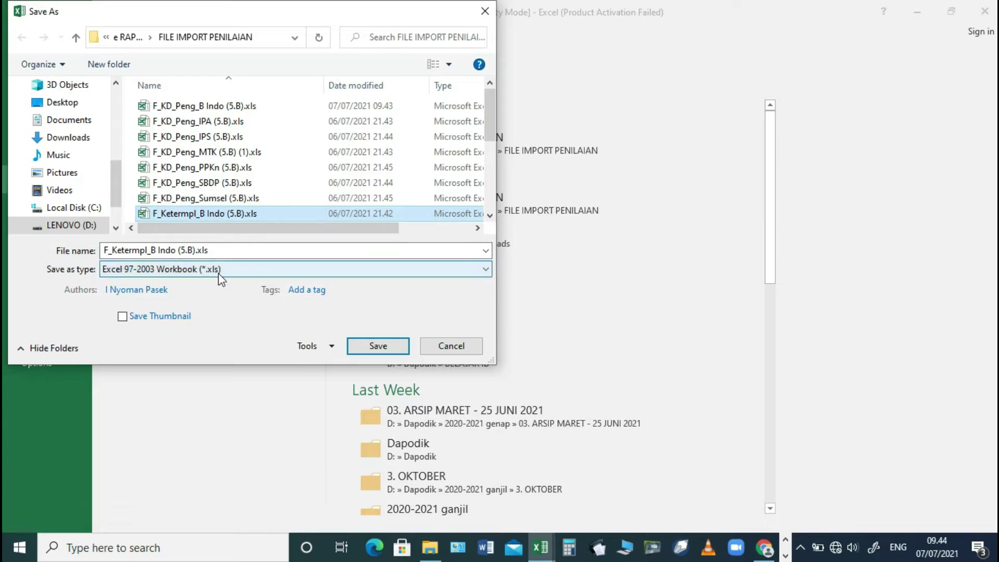
pyautogui.click(378, 346)
pyautogui.click(535, 274)
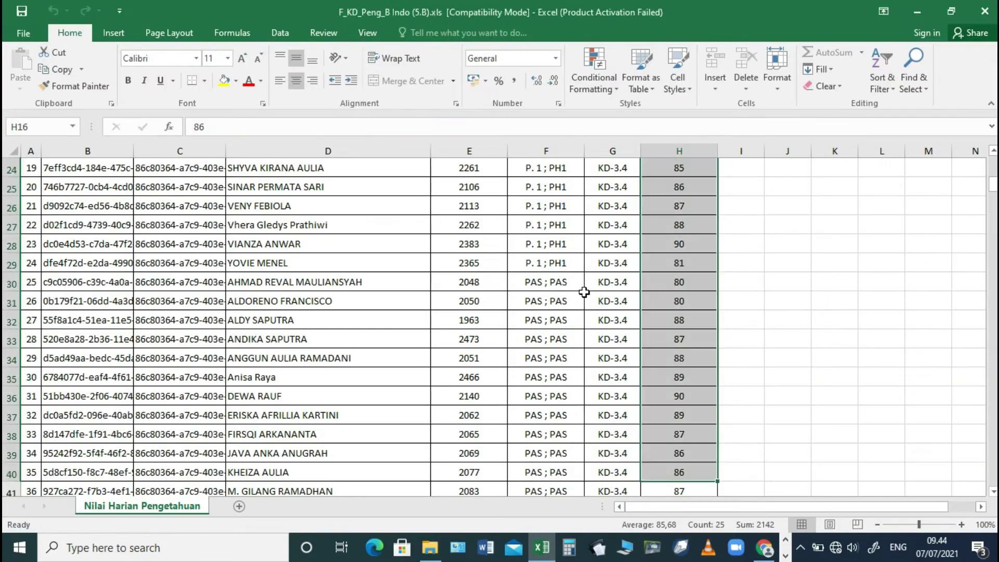
pyautogui.hotkey('alt', 'f')
# - Close the knowledge workbook, refresh the FILE IMPORT PENILAIAN folder and return to e-Rapor SD
pyautogui.press('c')
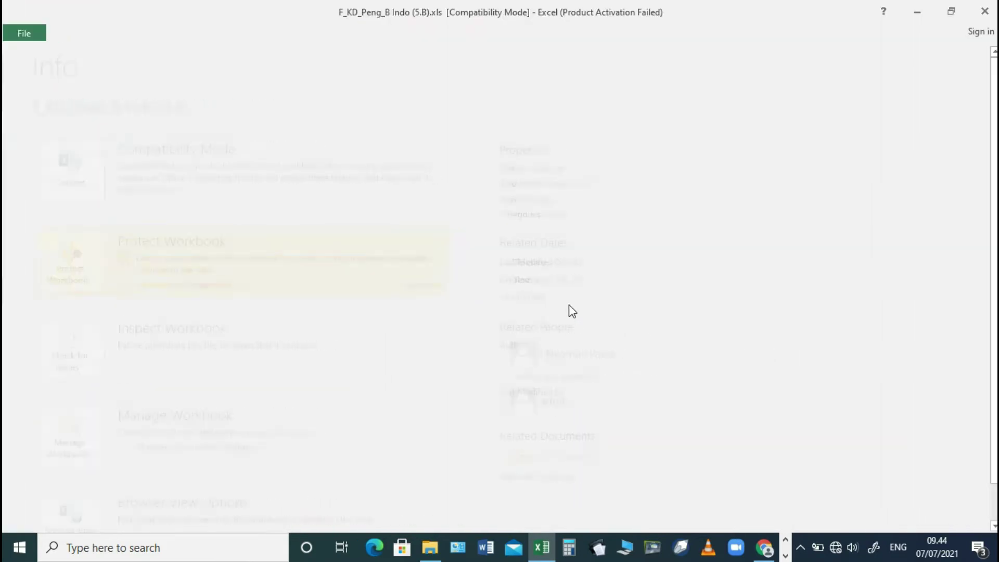
pyautogui.click(919, 12)
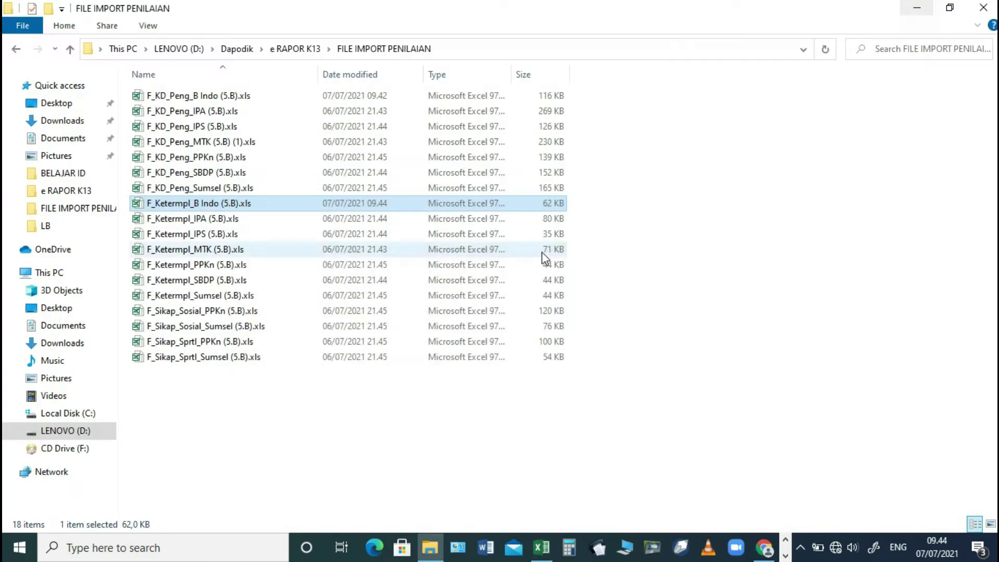
pyautogui.rightClick(663, 213)
pyautogui.click(622, 301)
pyautogui.click(917, 8)
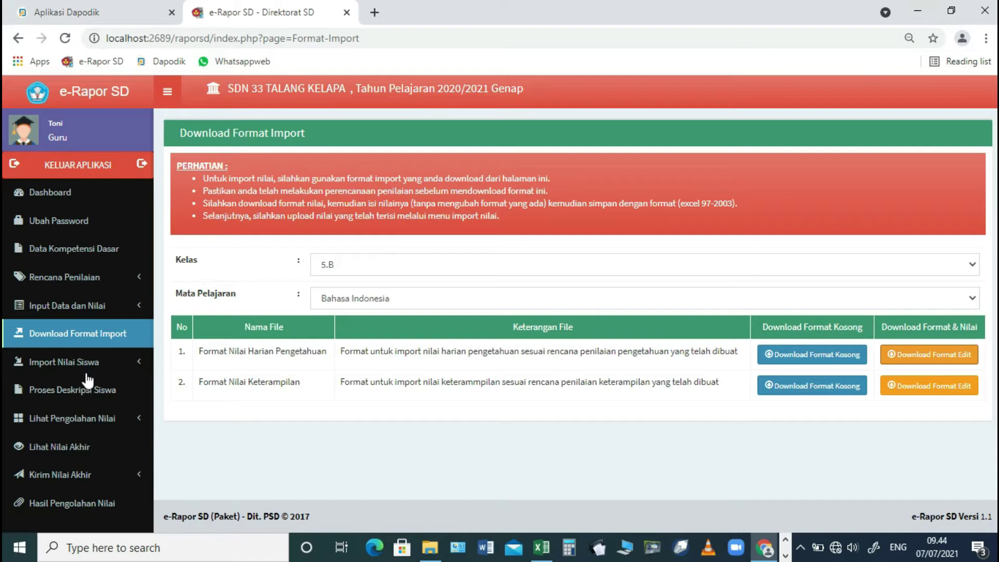
# - On the knowledge-grade import page, pick F_KD_Peng_B Indo (5.B).xls from FILE IMPORT PENILAIAN
pyautogui.click(74, 364)
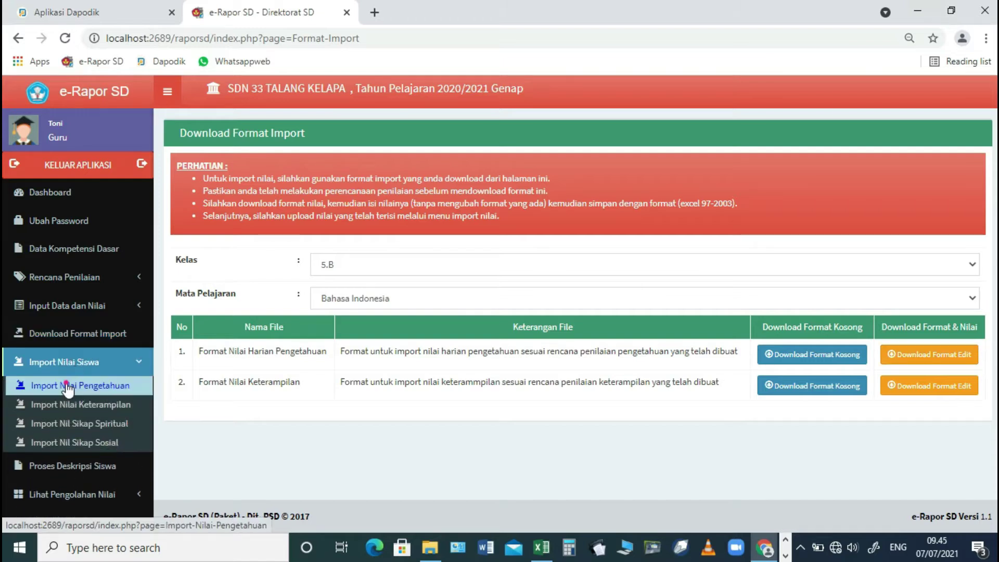
pyautogui.click(68, 386)
pyautogui.click(435, 265)
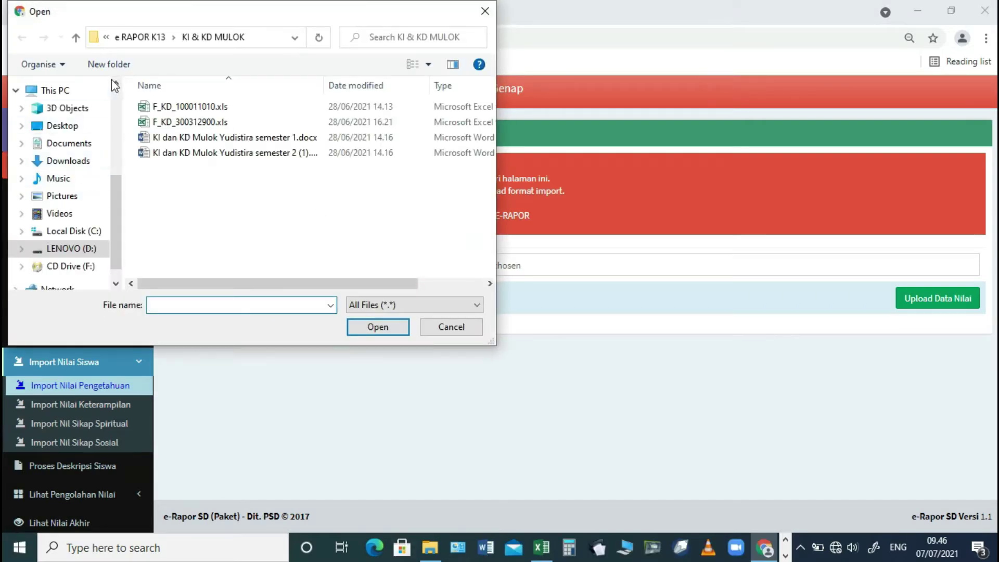
pyautogui.click(140, 36)
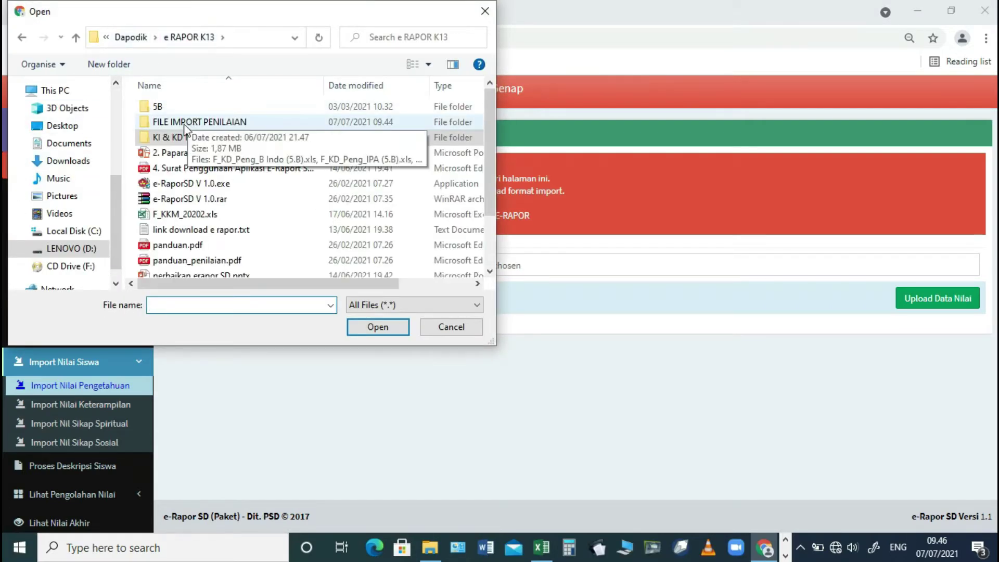
pyautogui.doubleClick(185, 125)
pyautogui.click(208, 108)
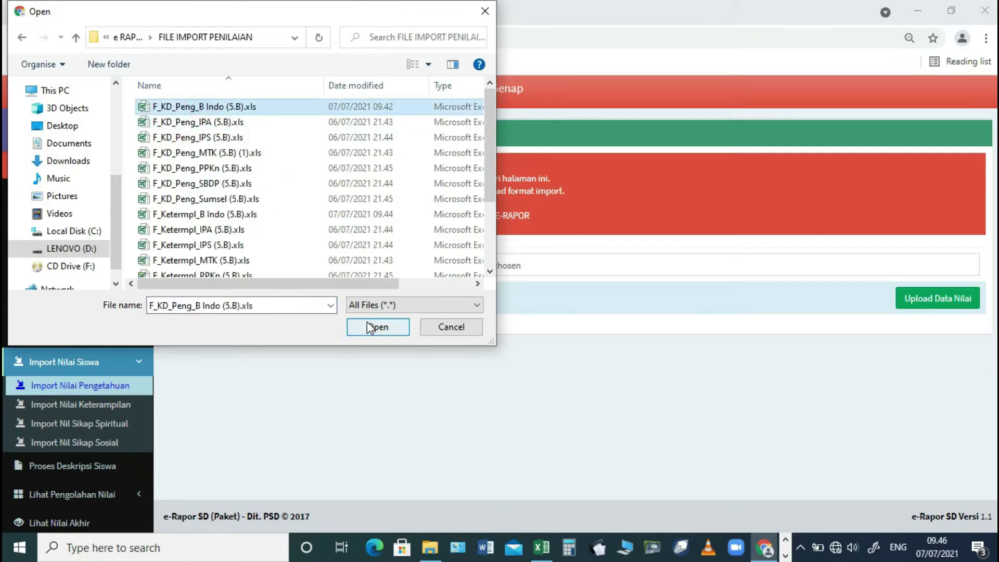
pyautogui.click(349, 325)
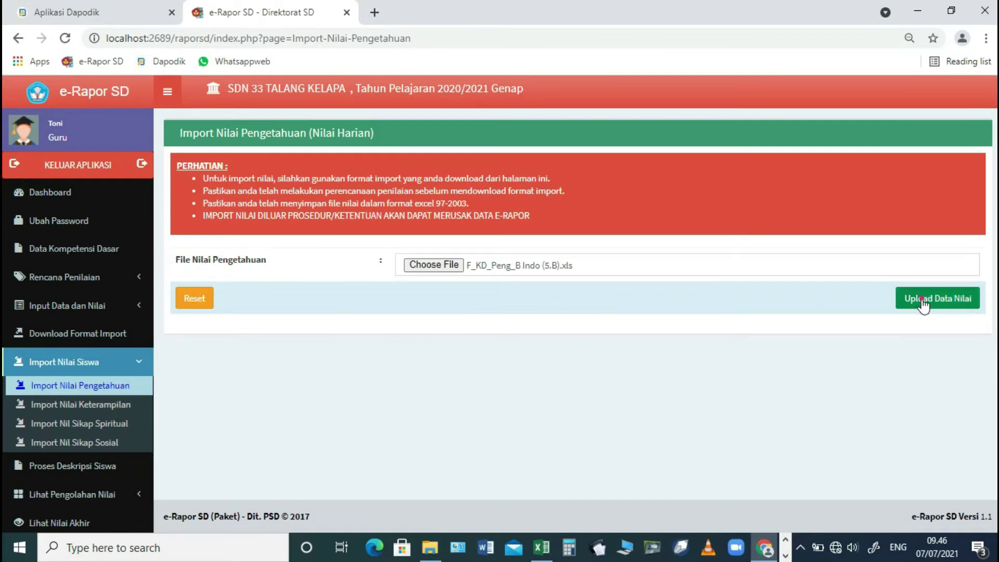
# - Upload the knowledge file, save the previewed grades and dismiss the 360-records-added alert
pyautogui.click(922, 297)
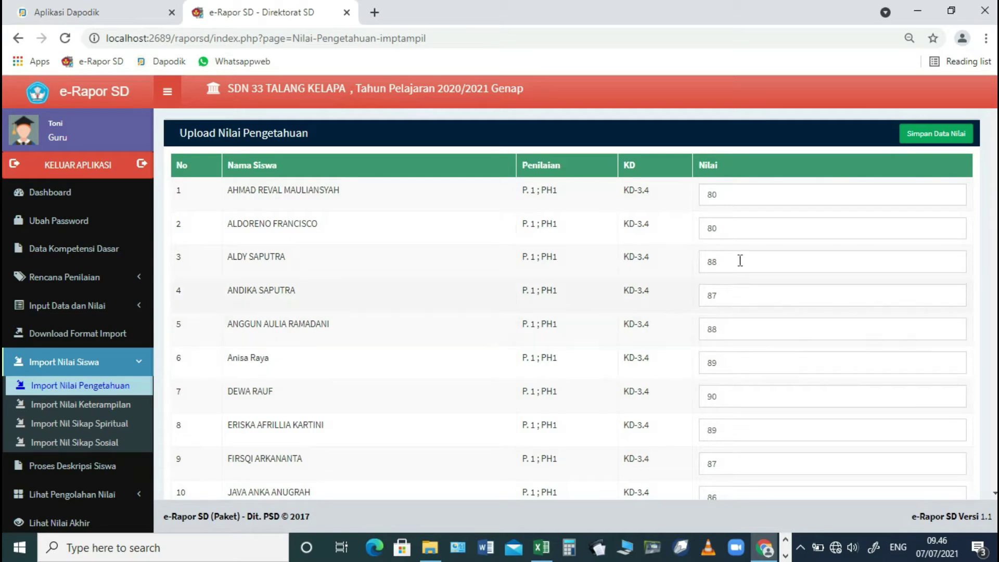
pyautogui.click(934, 133)
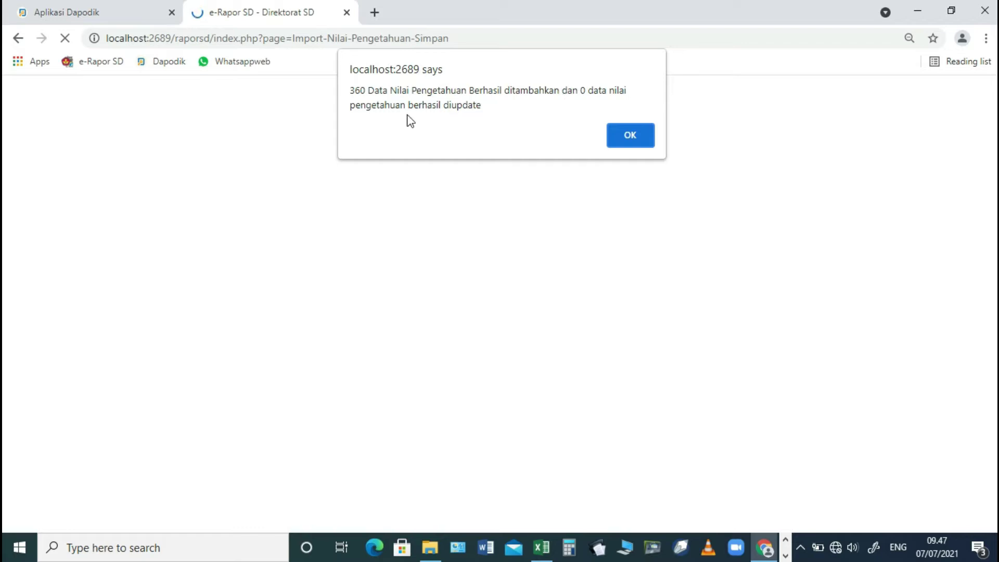
pyautogui.click(630, 129)
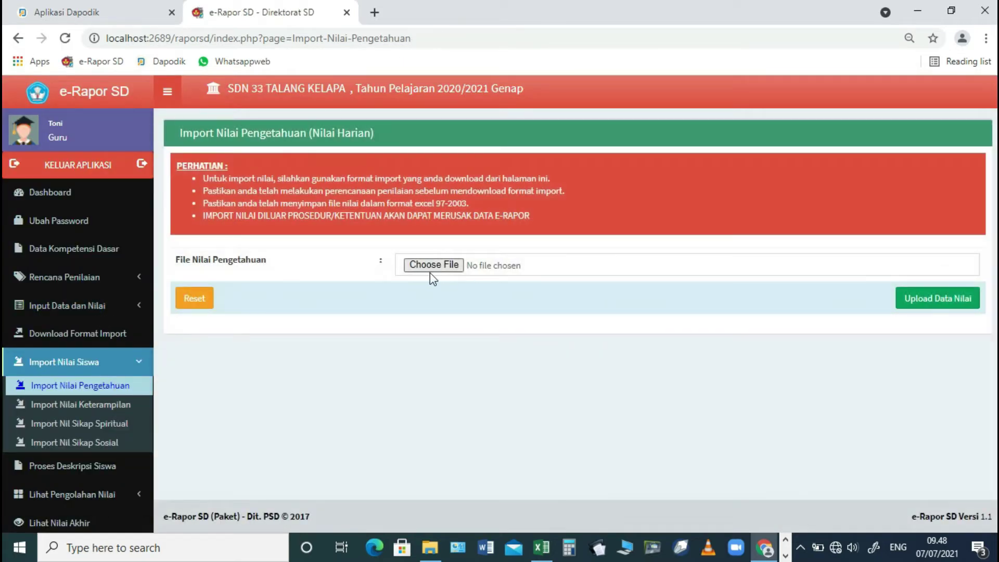
pyautogui.click(89, 307)
# - Show the class 5.B Bahasa Indonesia knowledge grades for the P.1 ; PH1 assessment
pyautogui.click(124, 329)
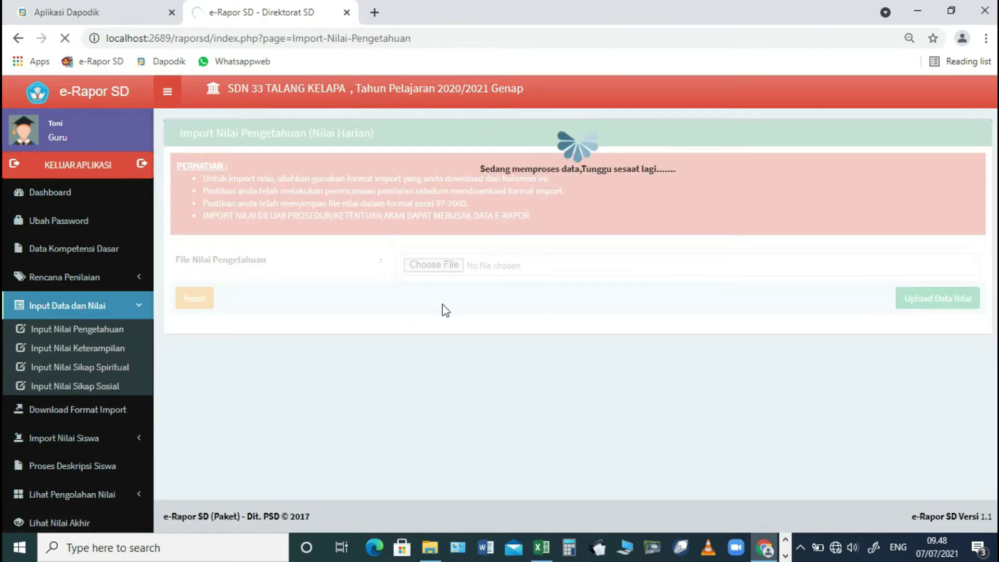
pyautogui.click(764, 550)
pyautogui.click(764, 552)
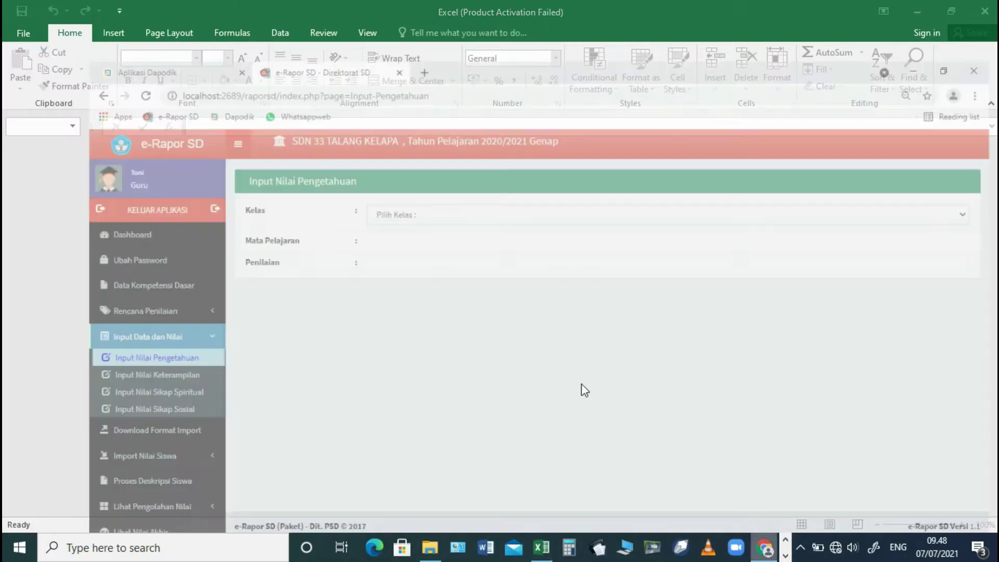
pyautogui.click(341, 171)
pyautogui.click(347, 201)
pyautogui.click(345, 203)
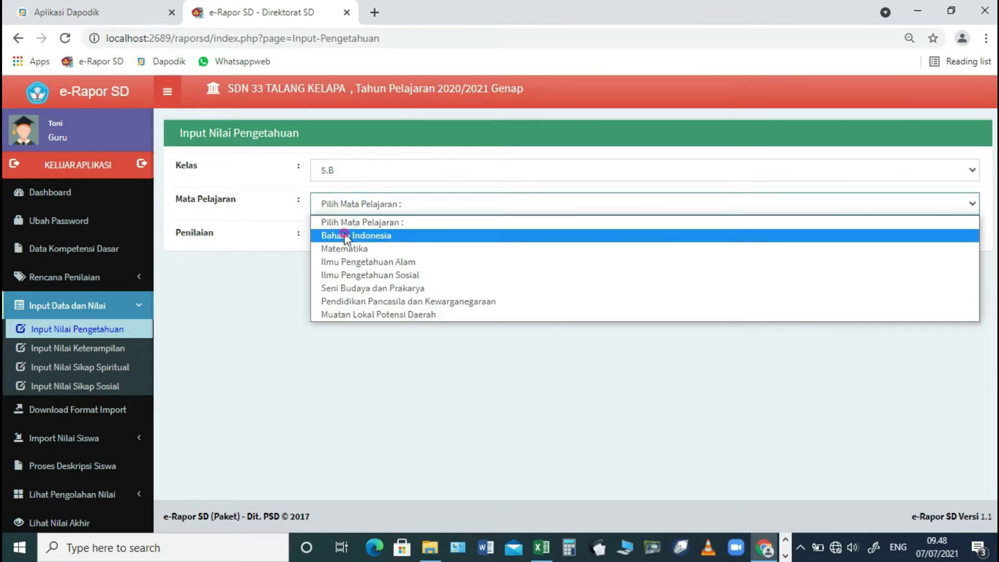
pyautogui.click(346, 235)
pyautogui.click(479, 245)
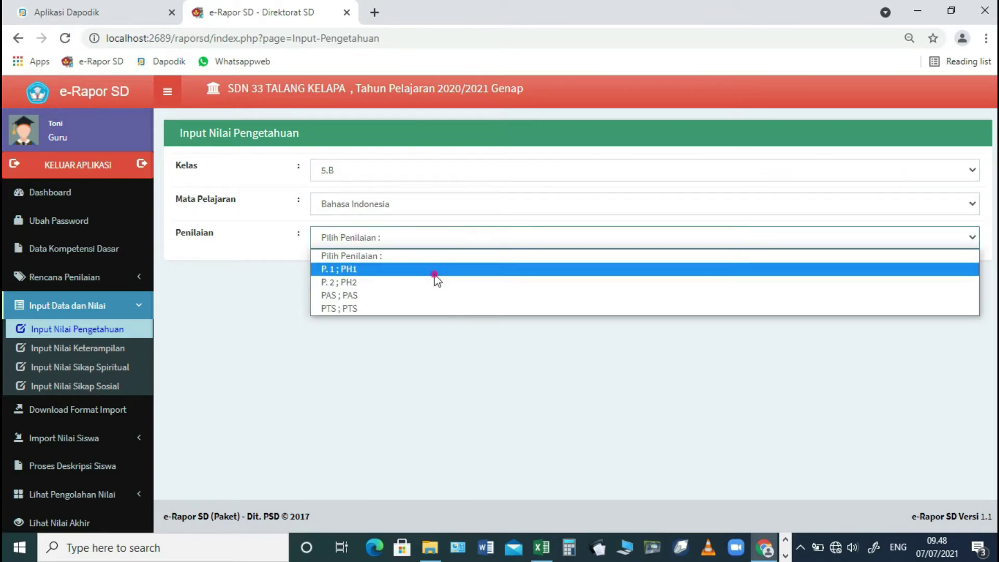
pyautogui.click(436, 269)
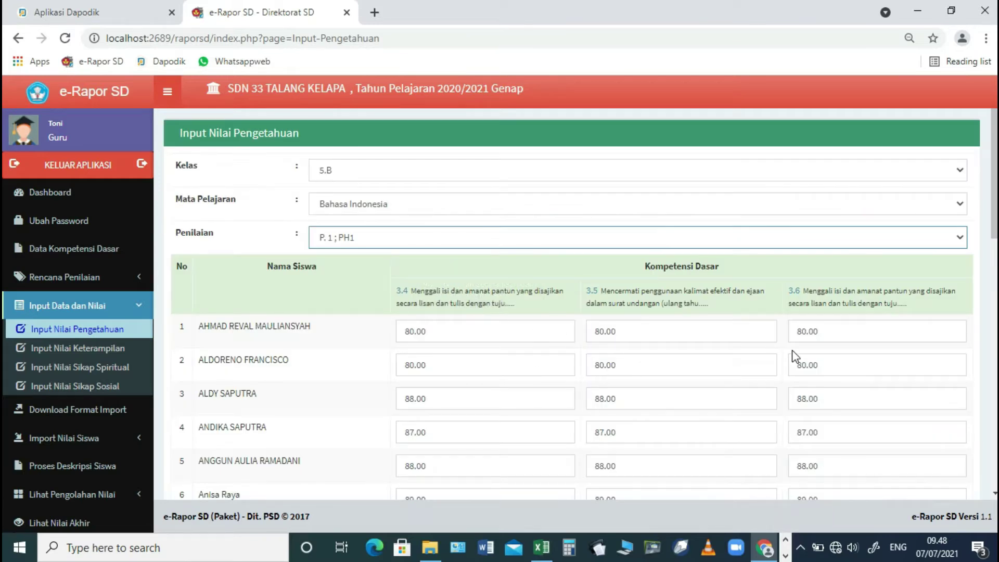
# - Switch the assessment to P.2 ; PH2, then PAS, then PTS to check their grades
pyautogui.scroll(-1, 648, 351)
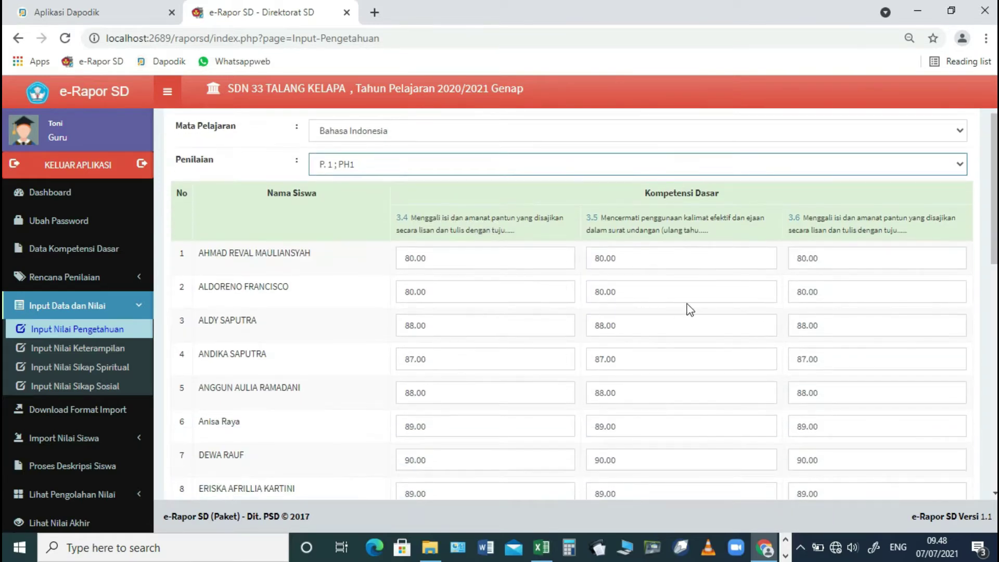
pyautogui.click(414, 169)
pyautogui.click(374, 212)
pyautogui.click(444, 165)
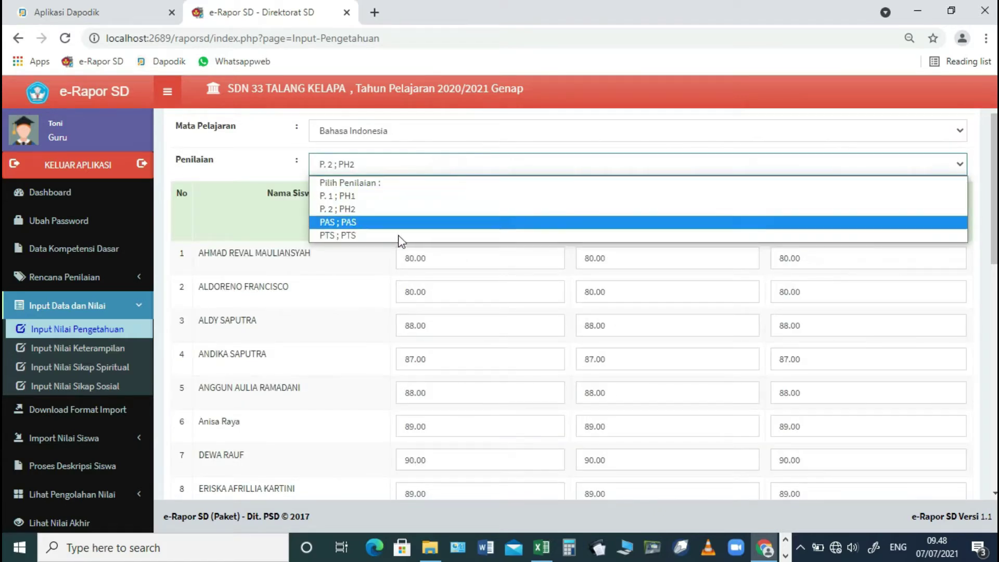
pyautogui.click(395, 224)
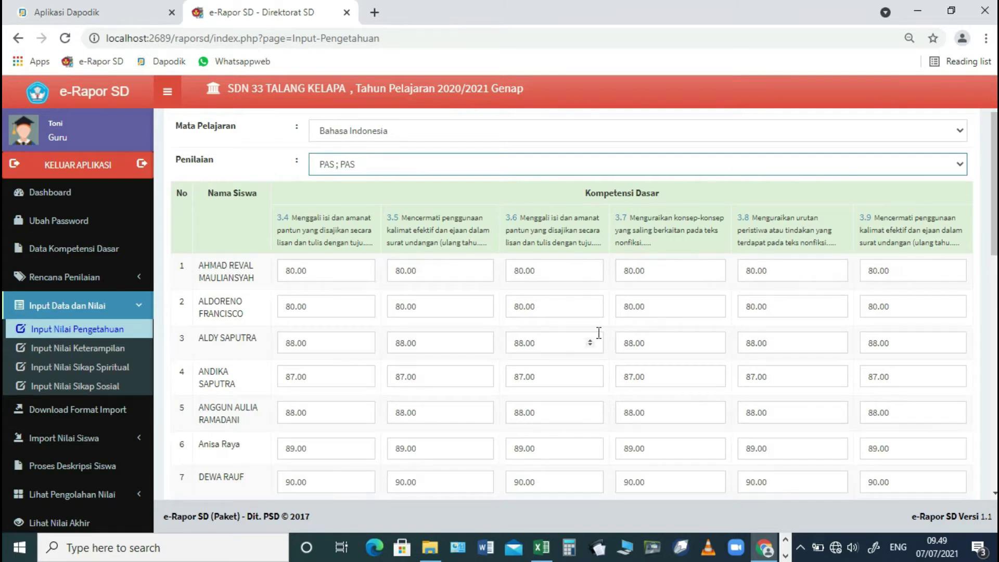
pyautogui.scroll(-3, 599, 333)
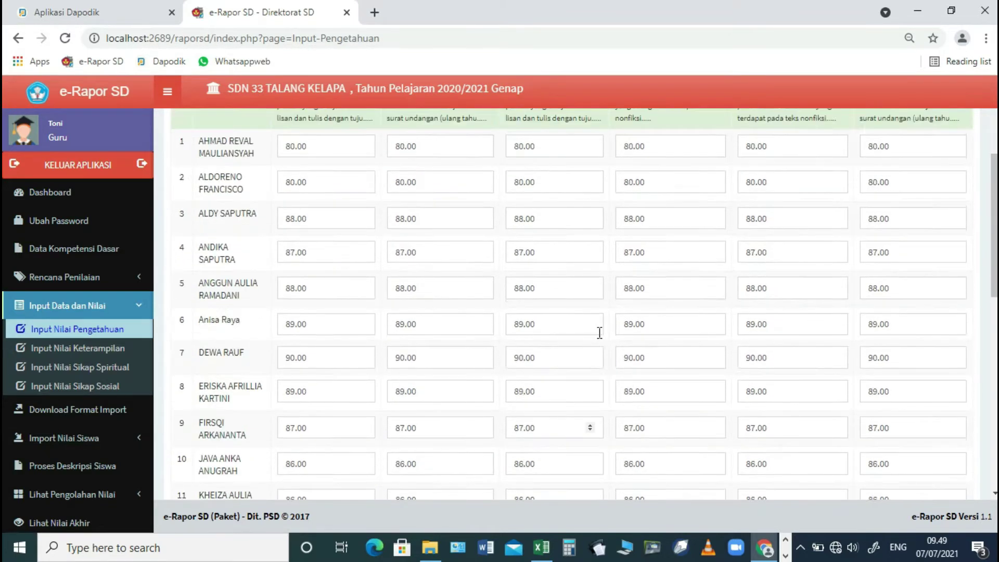
pyautogui.scroll(5, 599, 333)
pyautogui.click(411, 234)
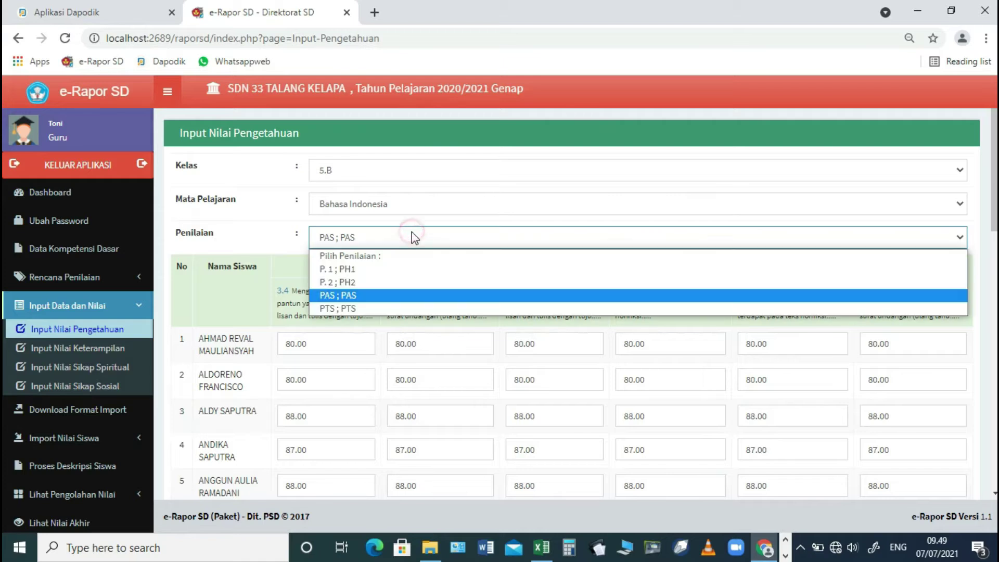
pyautogui.click(363, 310)
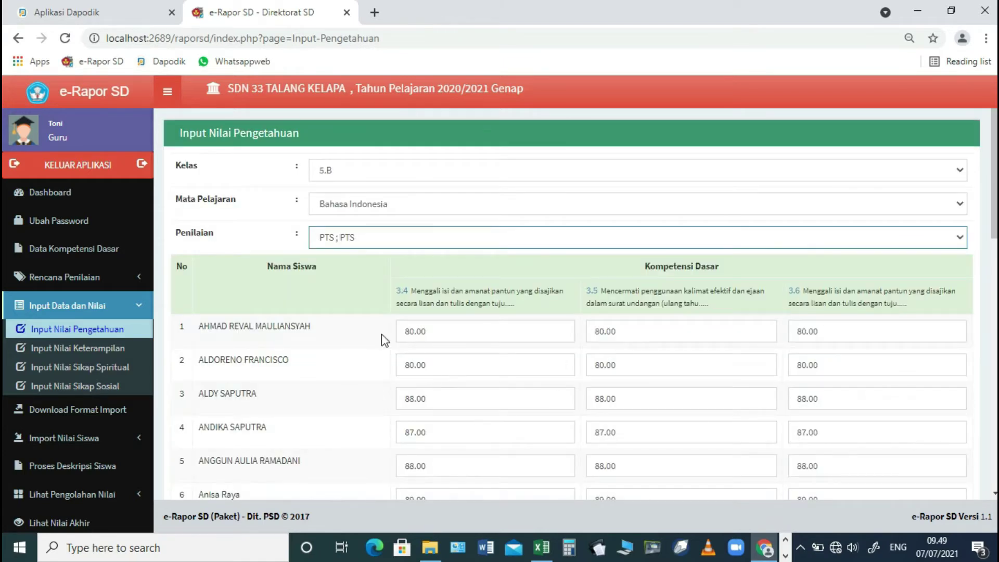
# - Show the class 5.B Bahasa Indonesia skills grades for assessment P. 1 (P1)
pyautogui.click(102, 346)
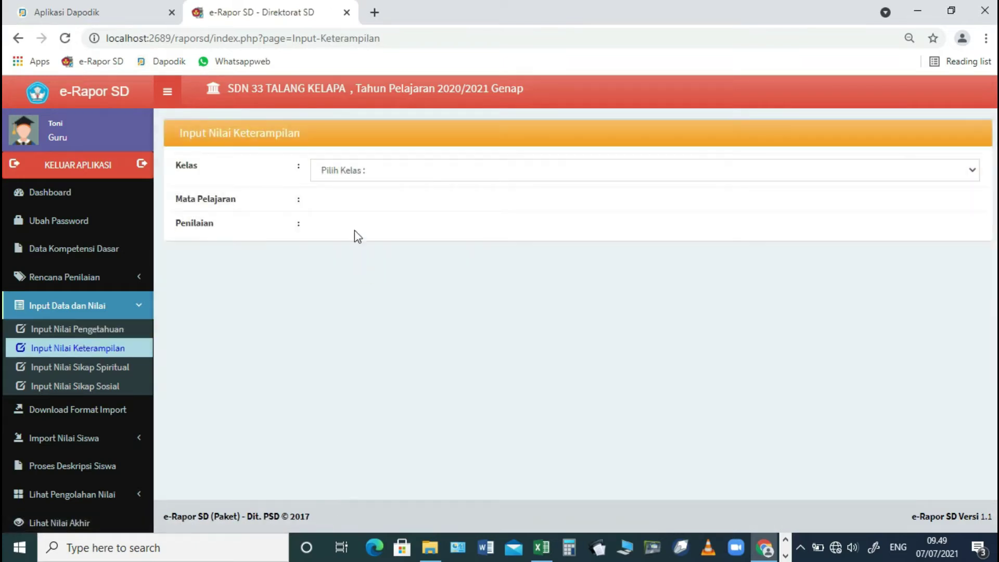
pyautogui.click(382, 173)
pyautogui.click(367, 201)
pyautogui.click(357, 203)
pyautogui.click(350, 236)
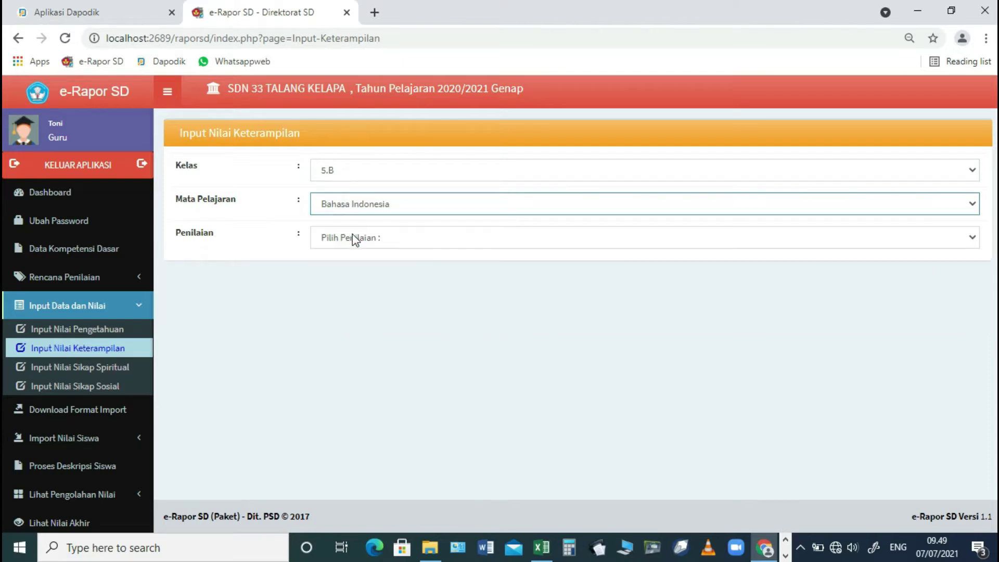
pyautogui.click(366, 242)
pyautogui.click(353, 266)
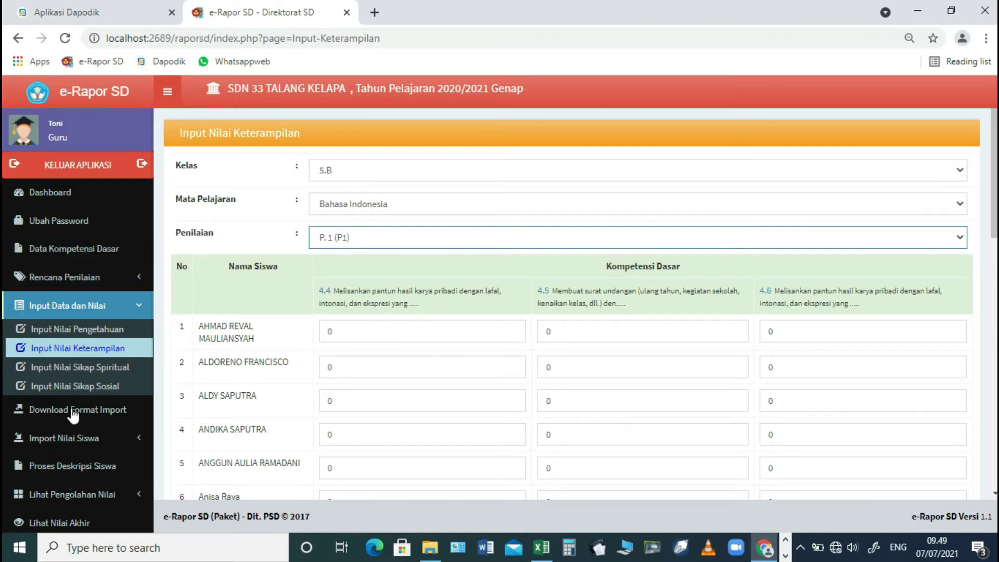
# - Import F_Ketermpl_B Indo (5.B).xls as skills grades, save them and dismiss the 144-records alert
pyautogui.click(66, 434)
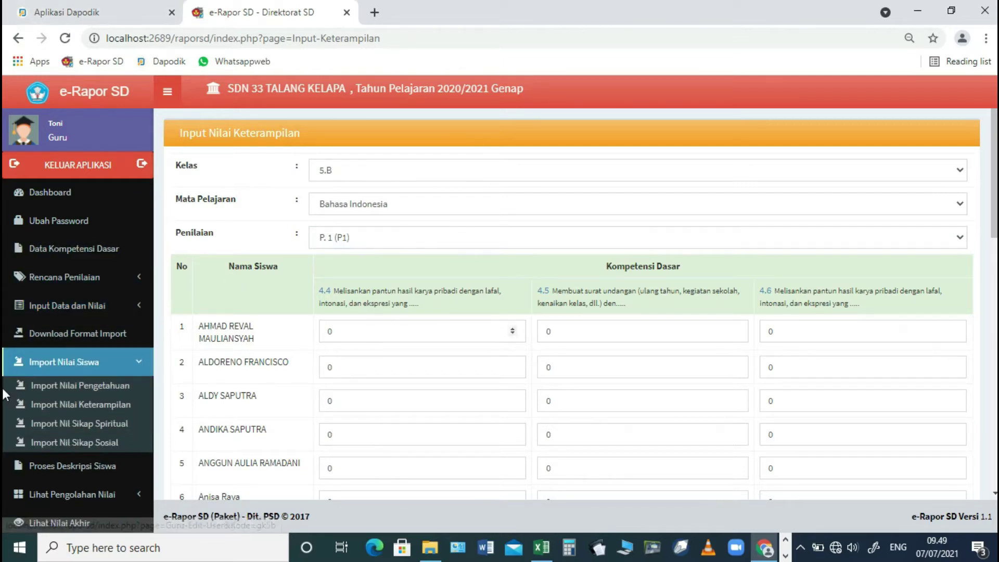
pyautogui.click(57, 405)
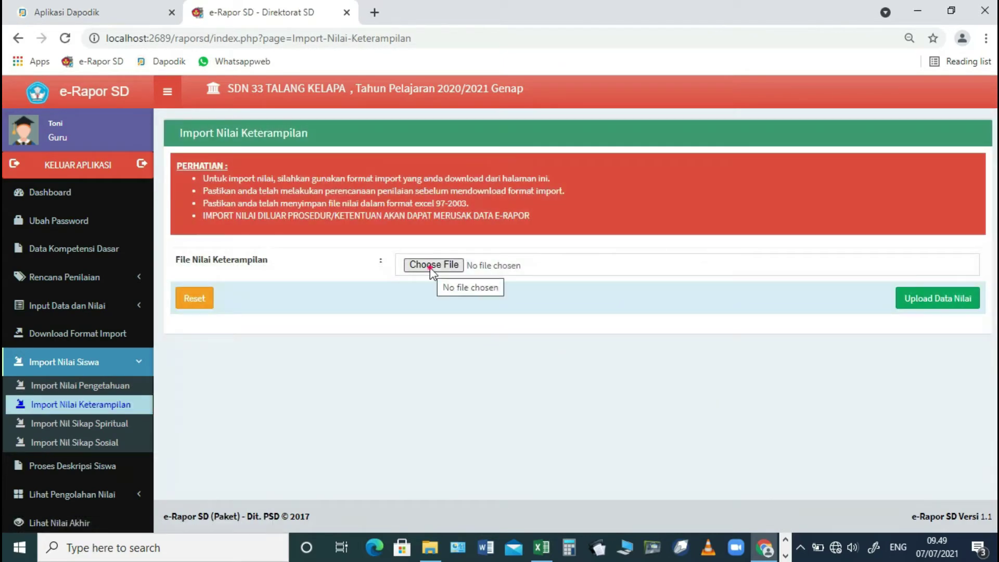
pyautogui.click(431, 268)
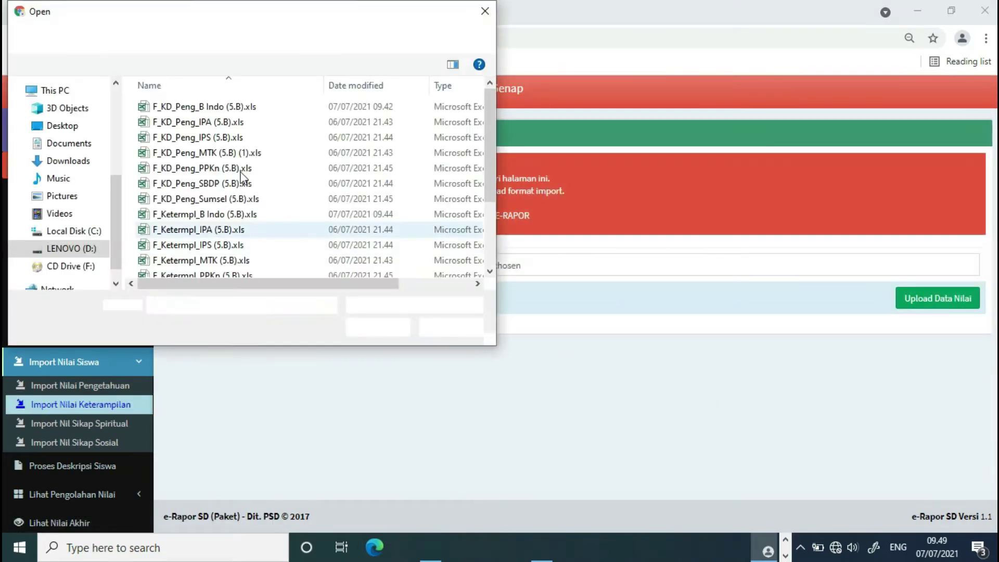
pyautogui.click(188, 213)
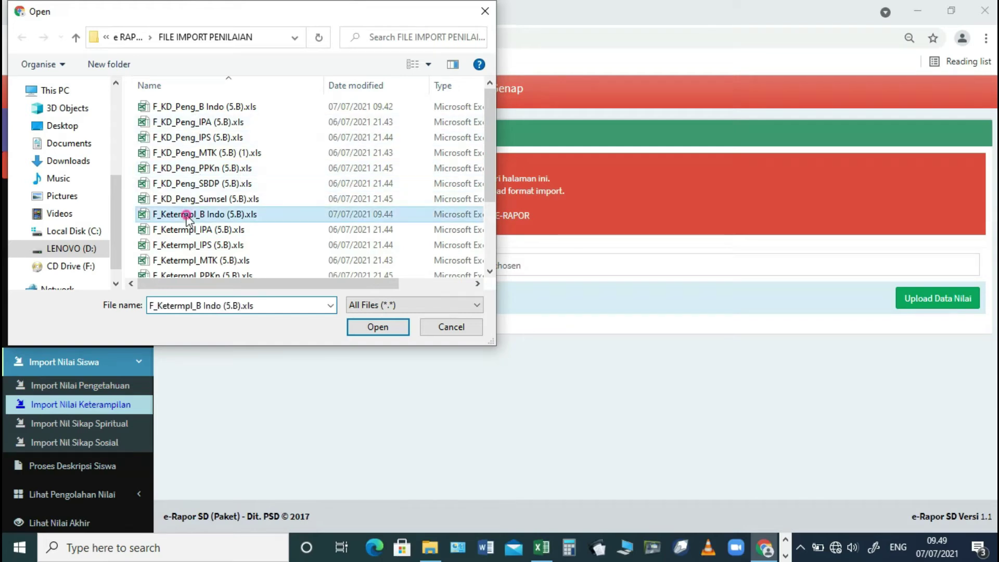
pyautogui.click(358, 330)
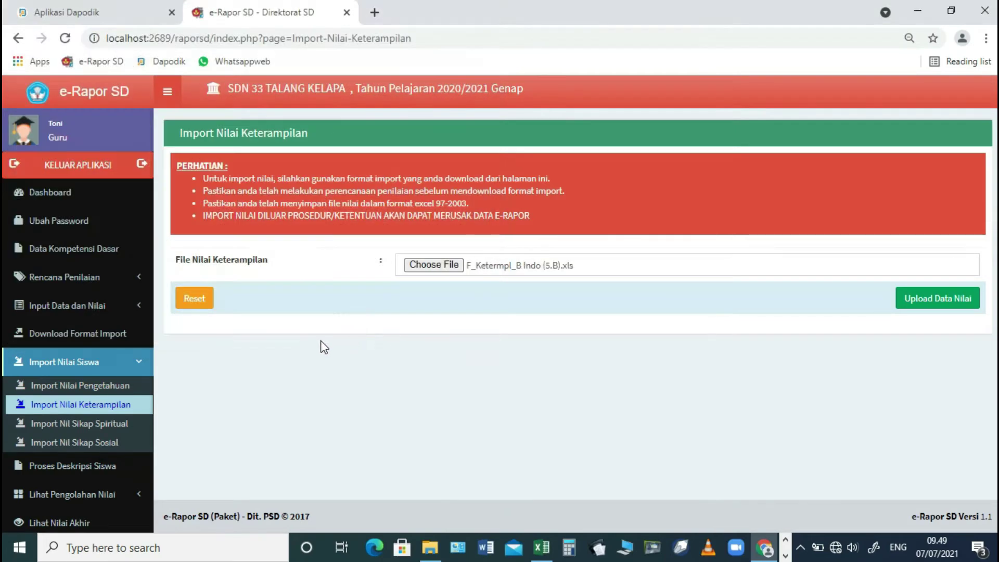
pyautogui.click(936, 301)
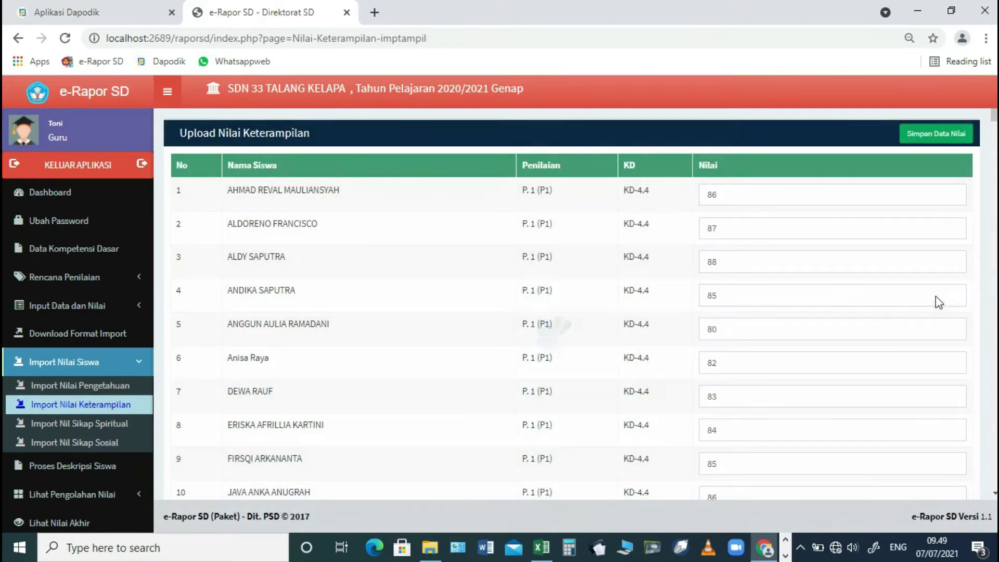
pyautogui.click(938, 137)
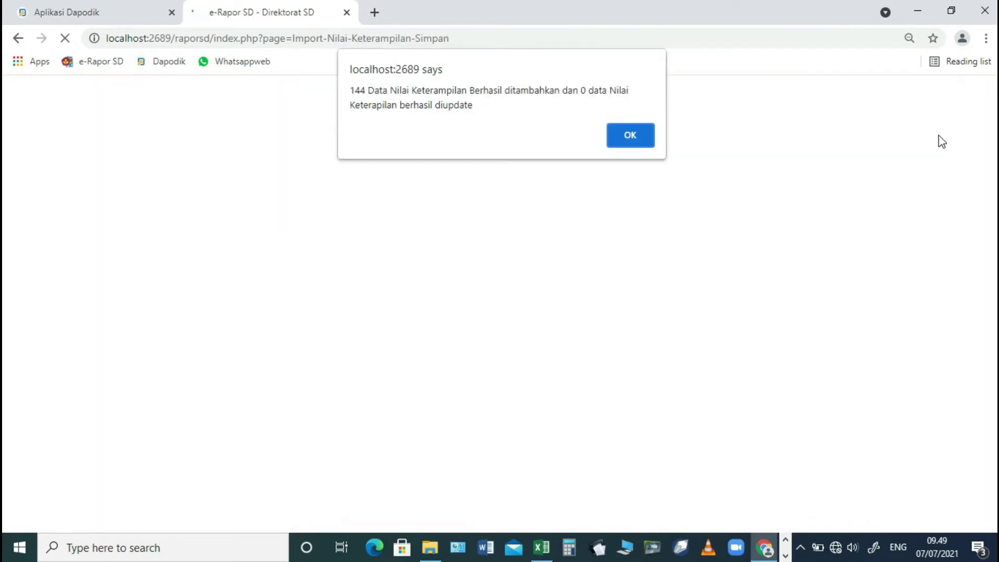
pyautogui.press('Return')
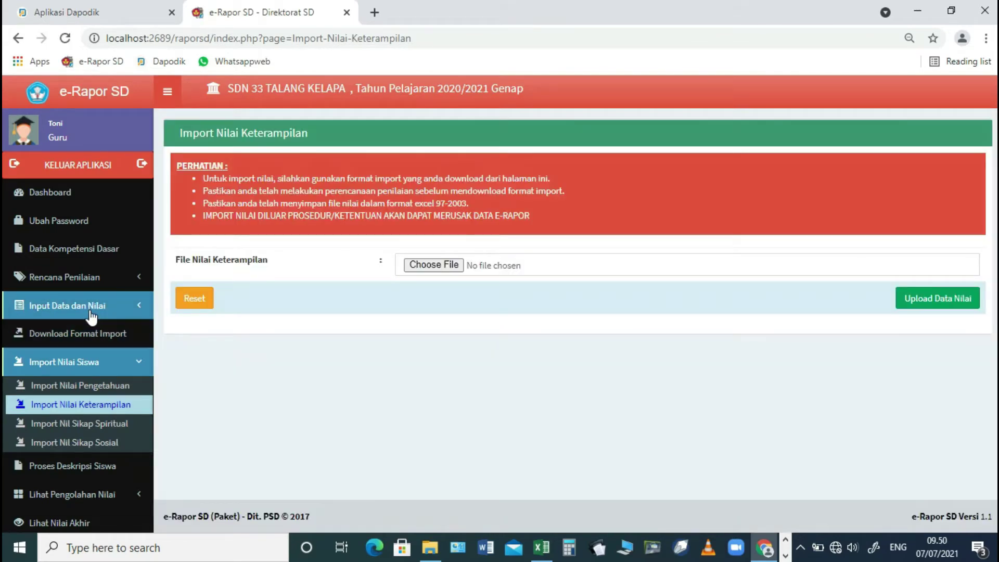
# - Load the class 5.B Bahasa Indonesia skills grades for assessment P.1
pyautogui.click(90, 311)
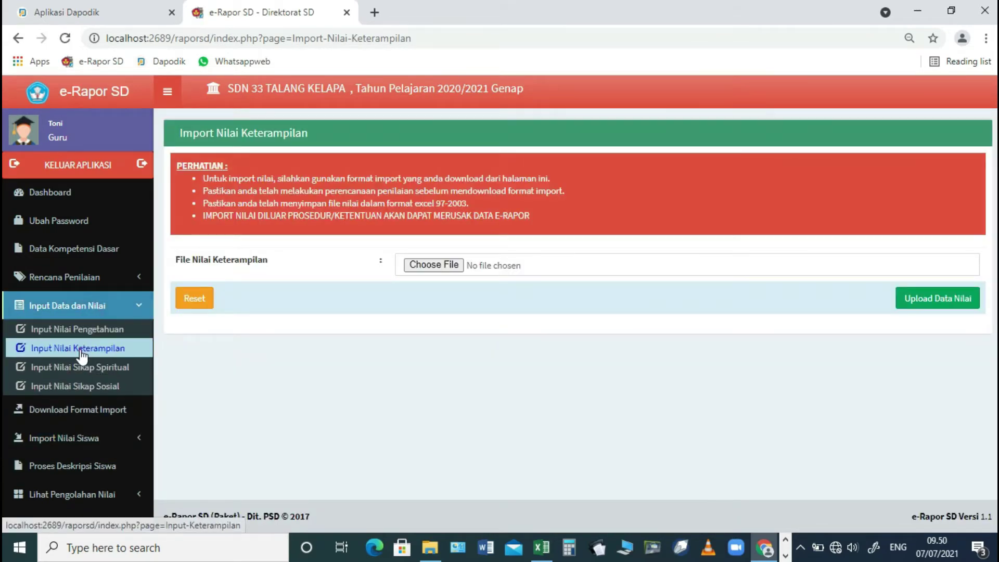
pyautogui.click(81, 349)
pyautogui.click(386, 176)
pyautogui.click(365, 200)
pyautogui.click(362, 204)
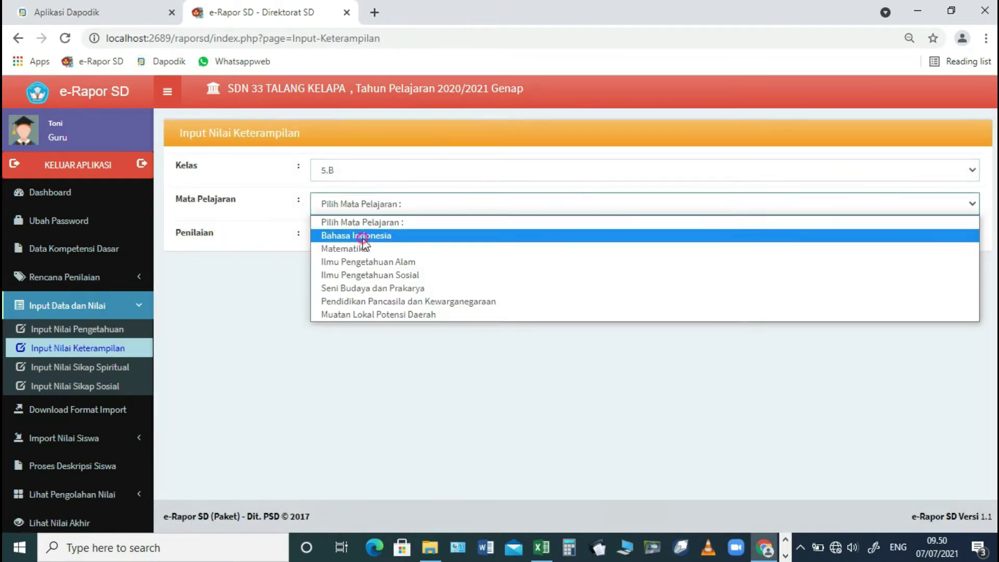
pyautogui.click(364, 236)
pyautogui.click(361, 237)
pyautogui.click(343, 268)
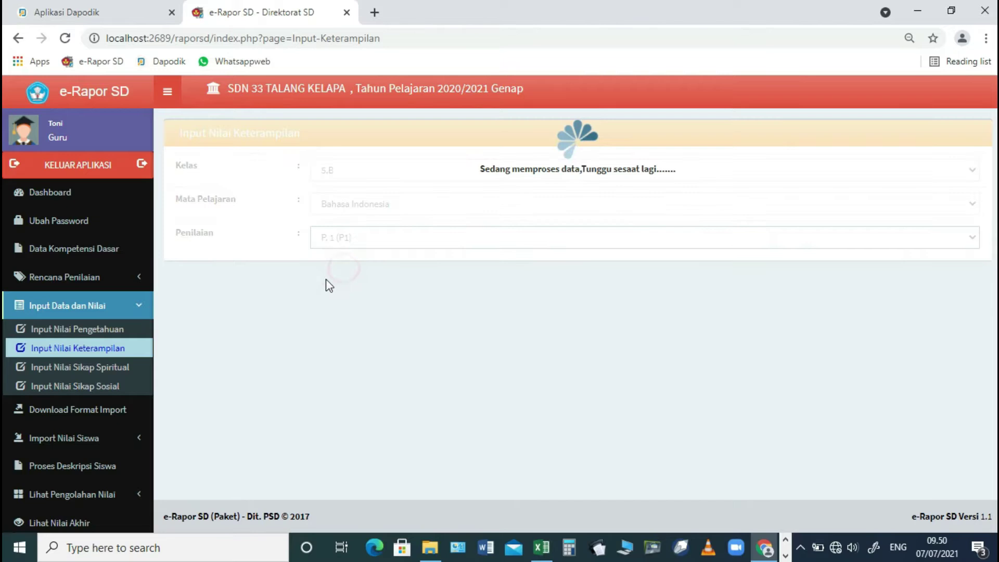
# - Switch to assessment P.2 (P2) and scroll through the KD 4.7–4.9 scores
pyautogui.click(386, 238)
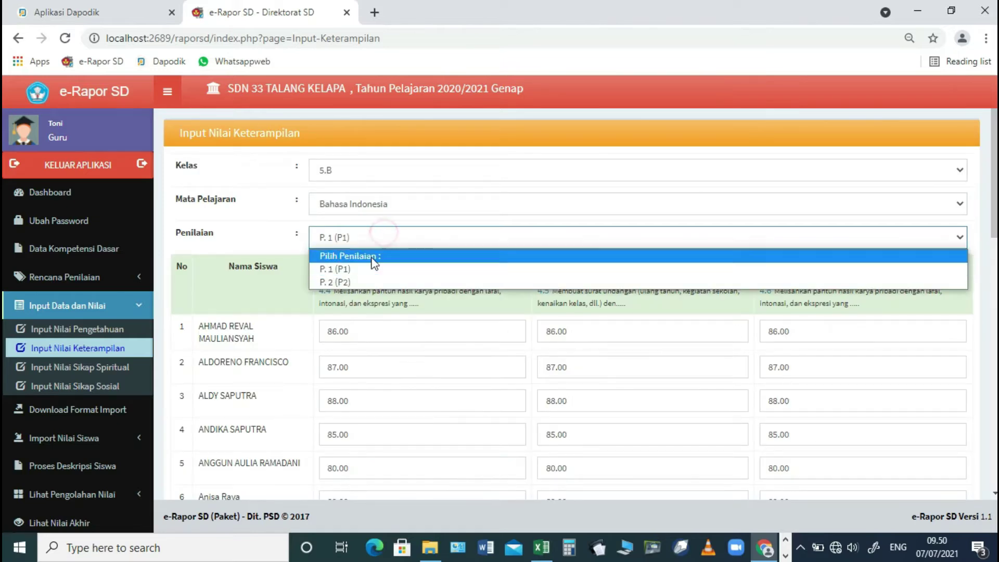
pyautogui.click(356, 280)
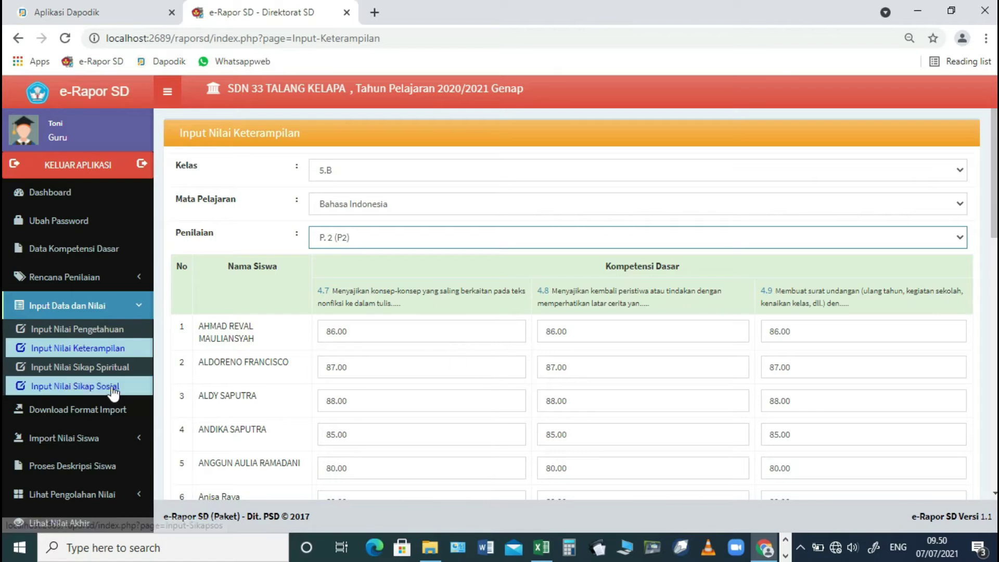
pyautogui.click(370, 237)
pyautogui.click(370, 236)
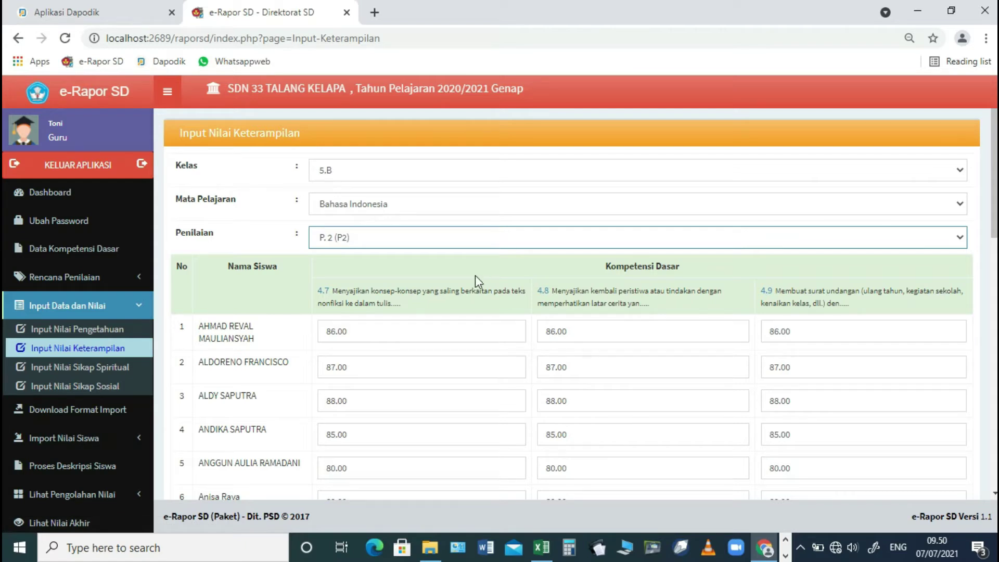
pyautogui.scroll(-3, 476, 296)
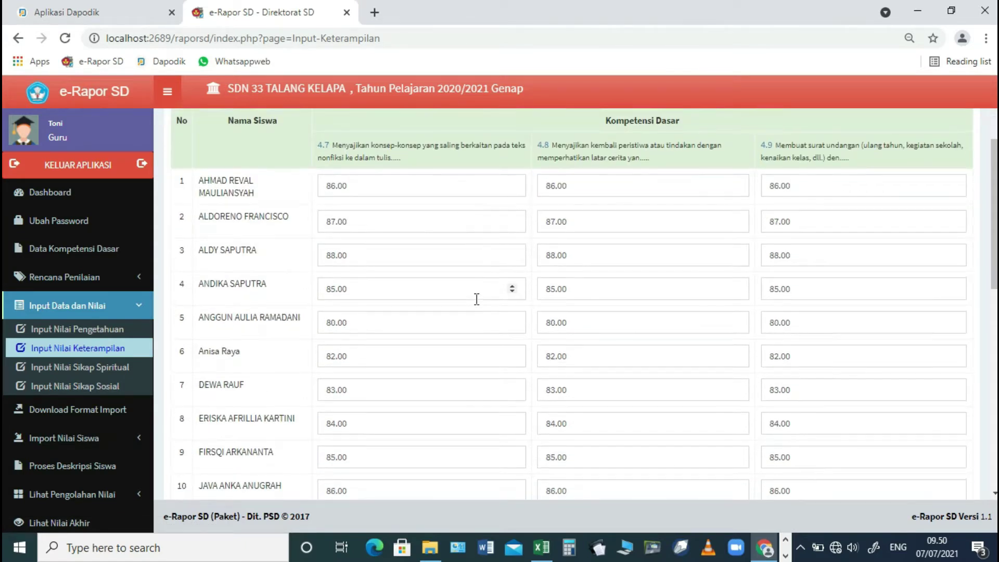
pyautogui.scroll(3, 476, 299)
pyautogui.scroll(-12, 476, 302)
pyautogui.scroll(-2, 476, 302)
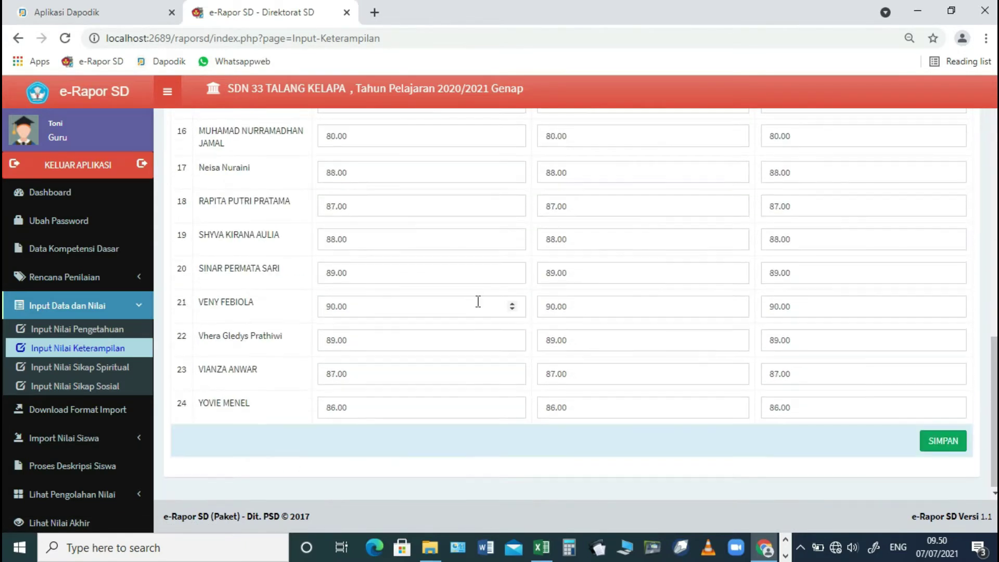
pyautogui.scroll(14, 478, 301)
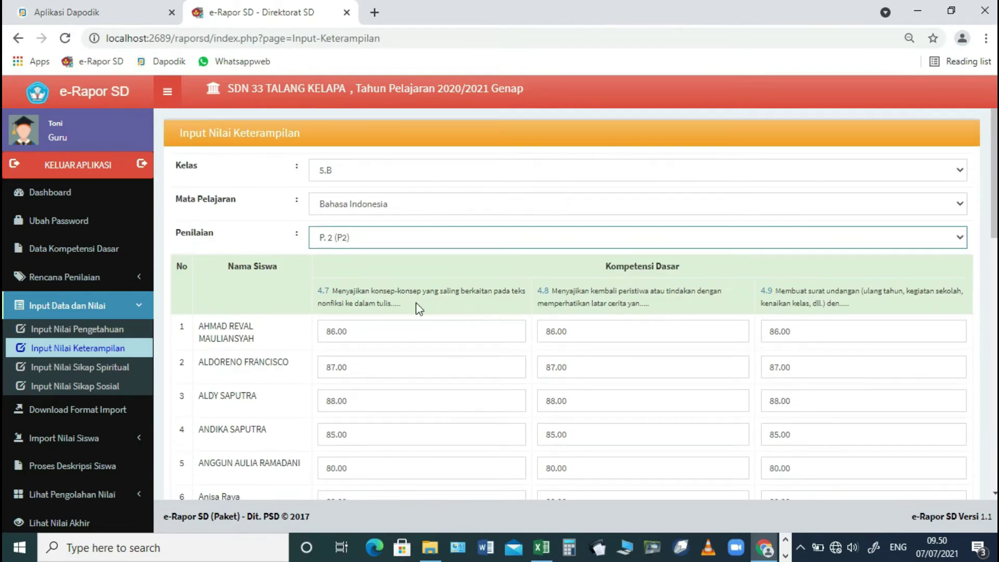
# - Open the knowledge-grade entry page with class 5.B and Bahasa Indonesia selected
pyautogui.click(76, 333)
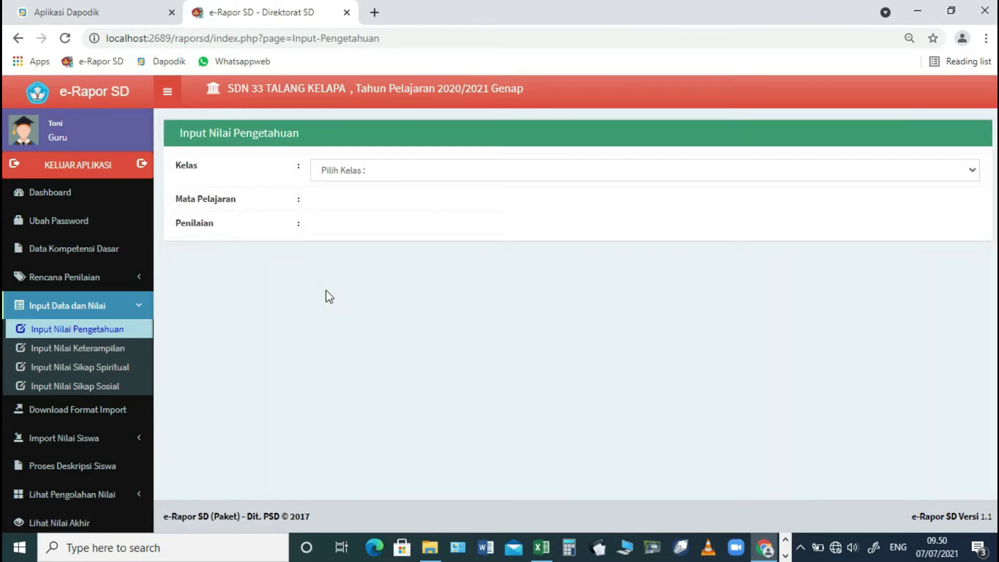
pyautogui.click(423, 173)
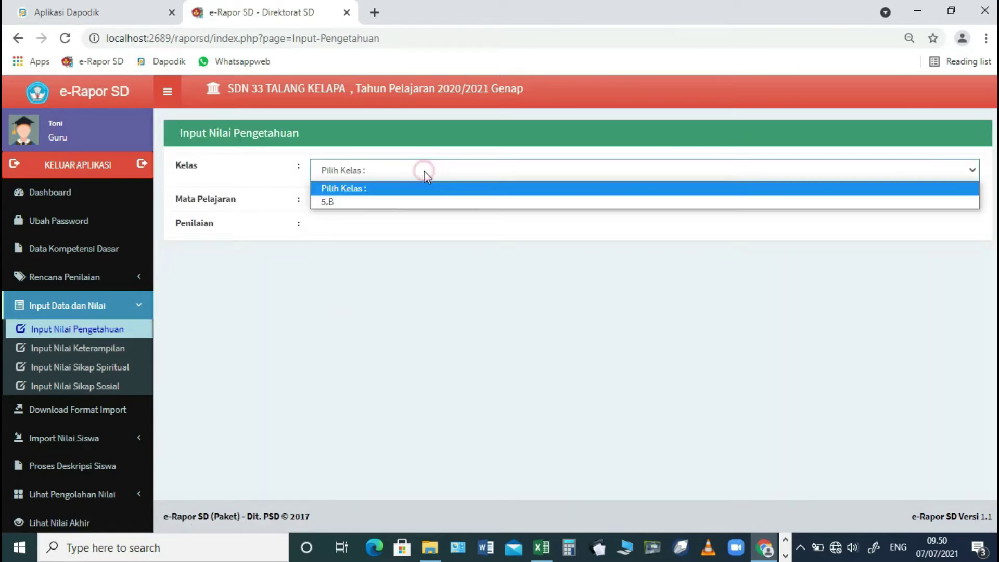
pyautogui.click(400, 205)
pyautogui.click(383, 232)
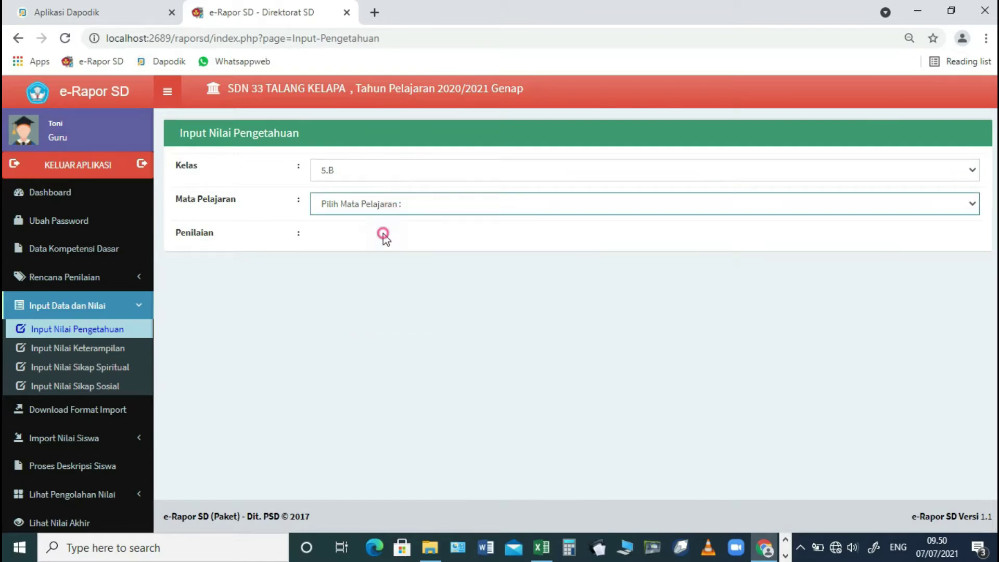
pyautogui.click(383, 235)
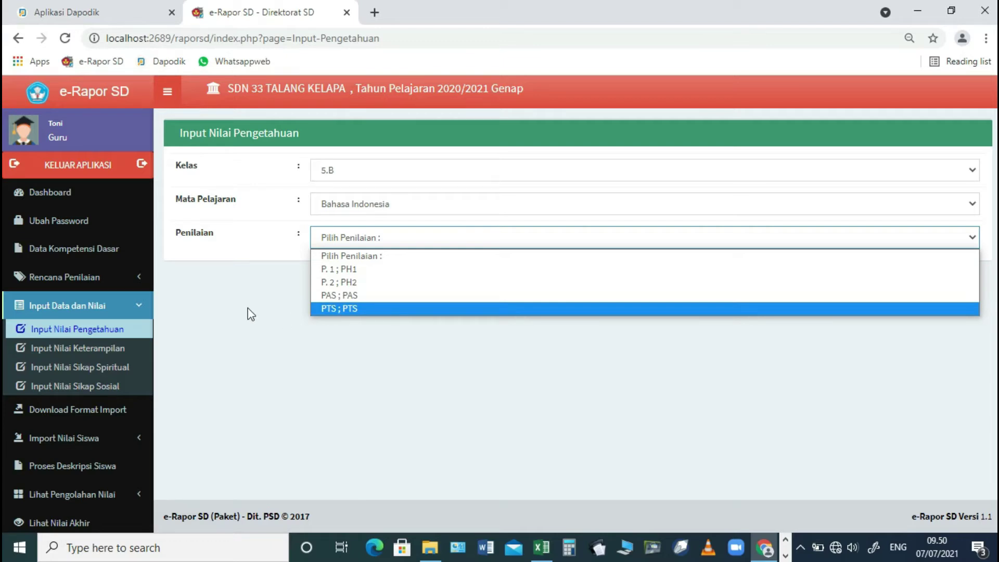
# - Open the skills-grade entry page for class 5.B Bahasa Indonesia and view its assessment options
pyautogui.click(101, 348)
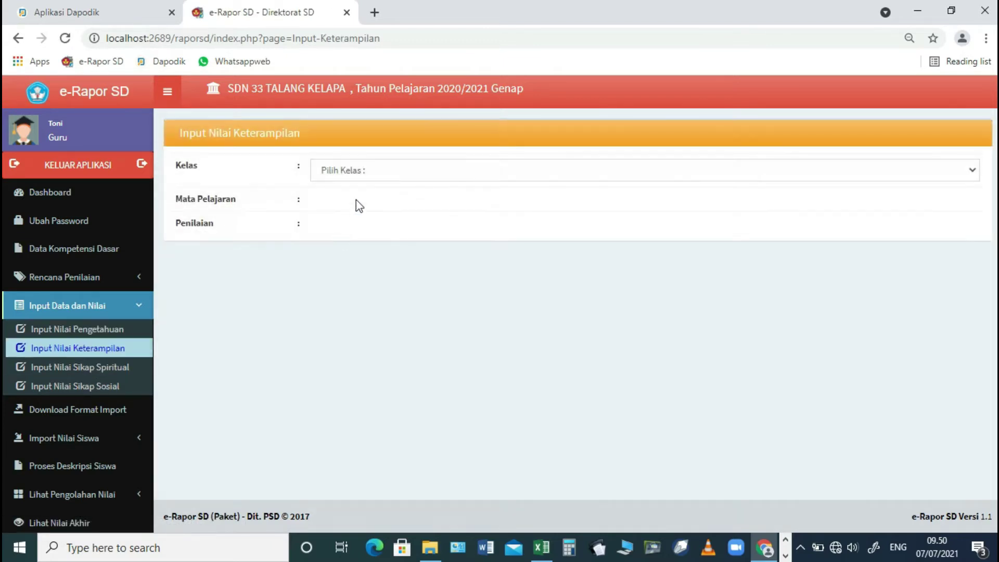
pyautogui.click(372, 178)
pyautogui.click(360, 196)
pyautogui.click(358, 204)
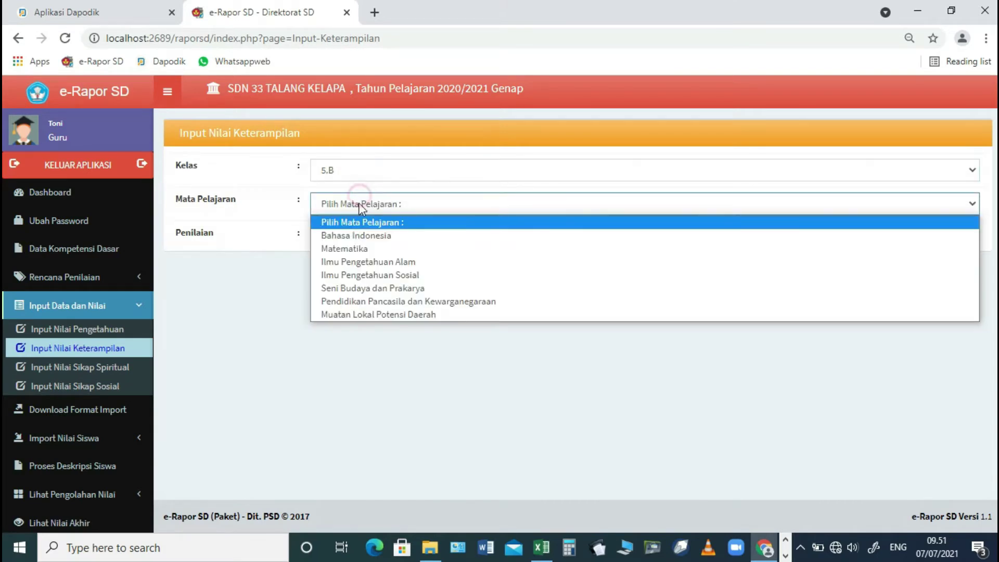
pyautogui.click(345, 235)
pyautogui.click(346, 237)
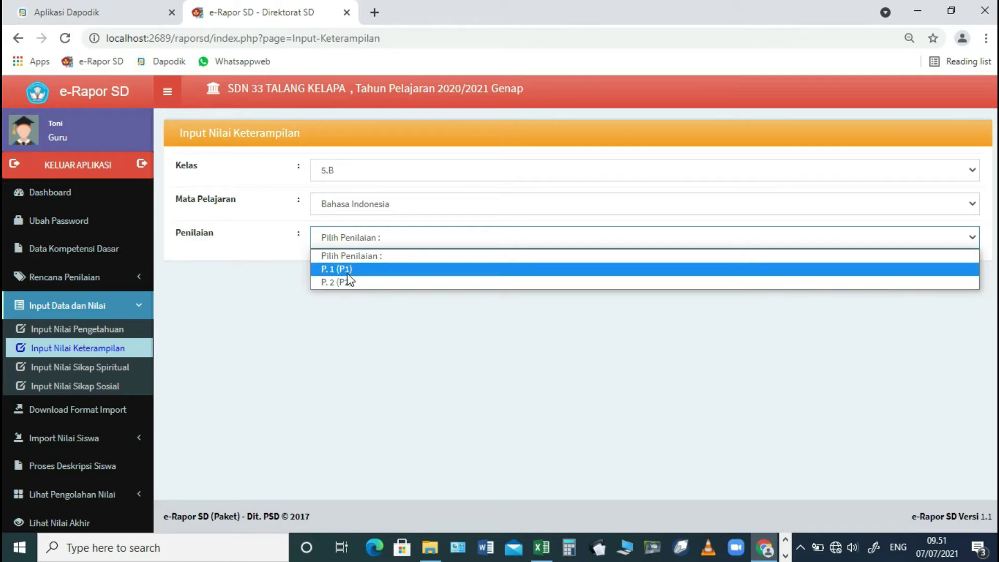
# - Return to knowledge-grade entry for 5.B Bahasa Indonesia, closing the assessment list without choosing
pyautogui.click(99, 329)
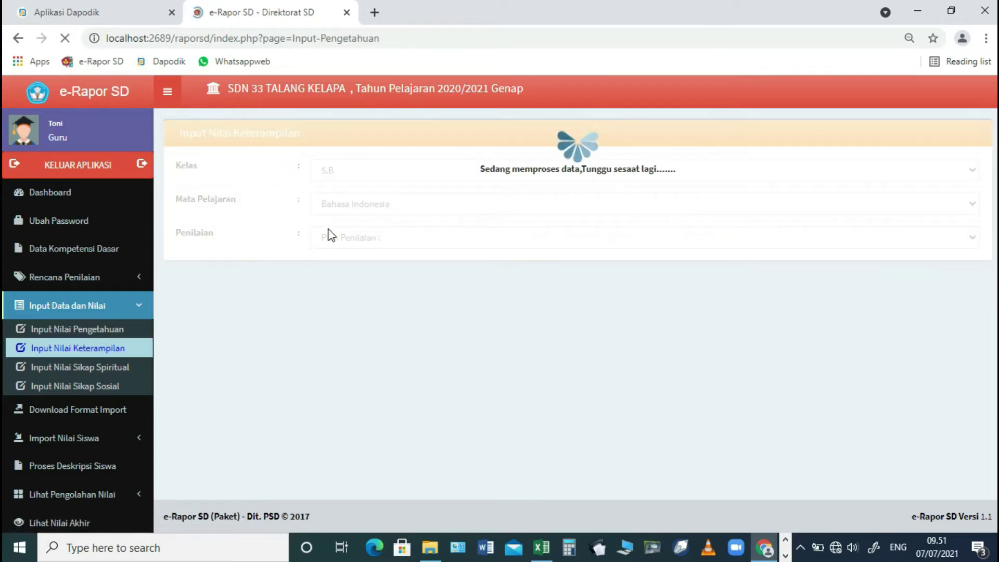
pyautogui.click(392, 175)
pyautogui.click(364, 201)
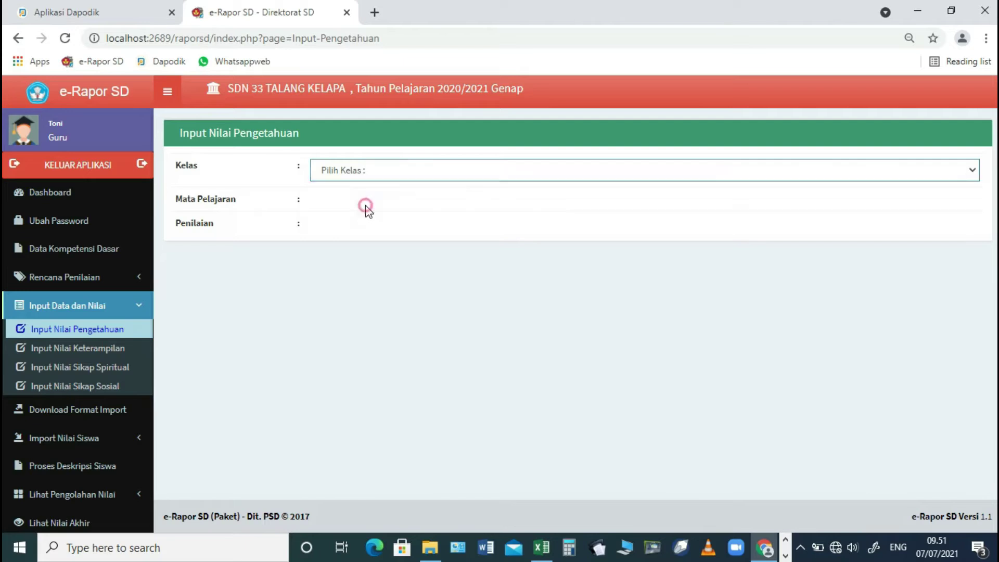
pyautogui.click(363, 204)
pyautogui.click(353, 233)
pyautogui.click(353, 233)
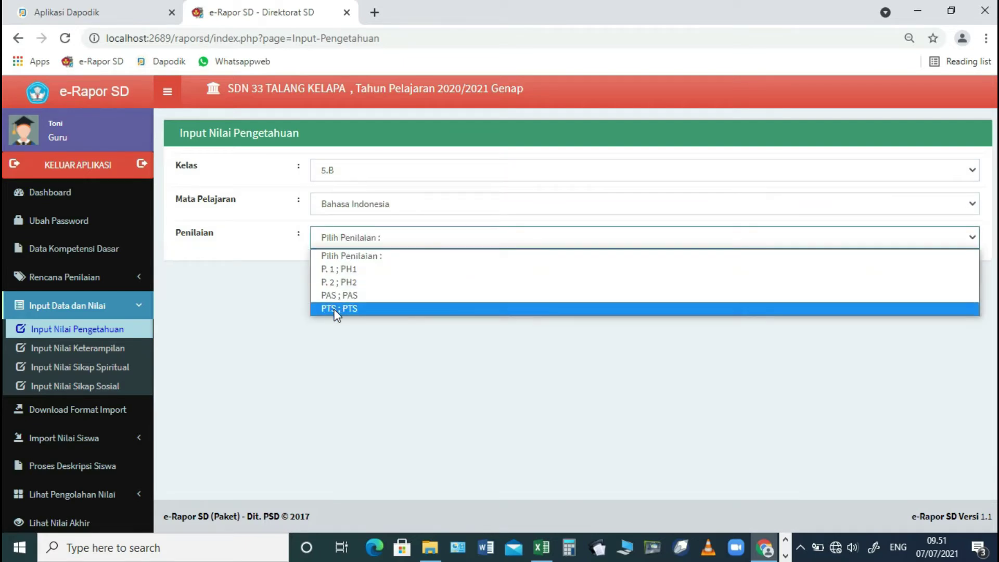
pyautogui.click(325, 346)
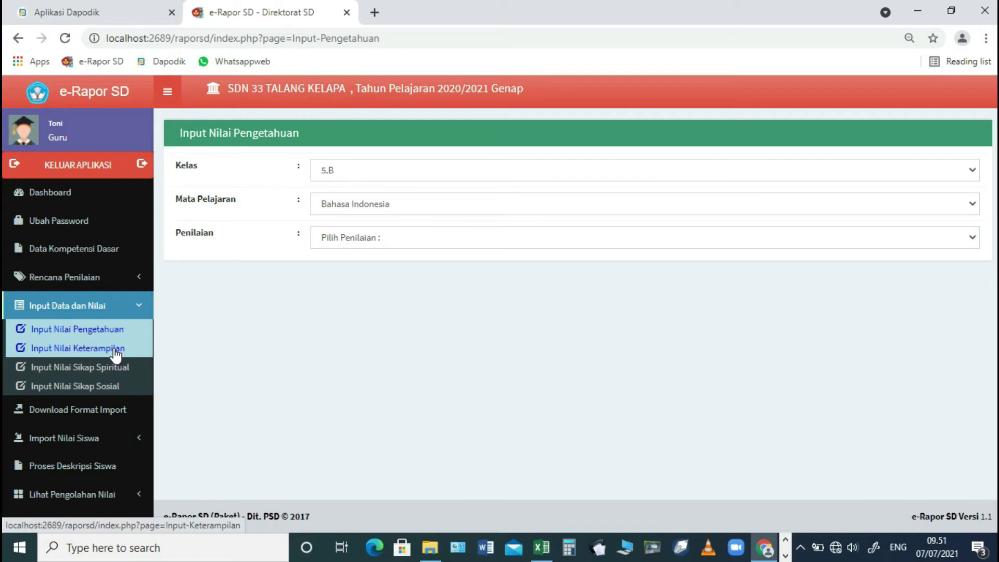
# - Open the knowledge assessment plan for class 5.B Bahasa Indonesia, leaving the daily-assessment count unchanged
pyautogui.click(95, 277)
pyautogui.click(91, 321)
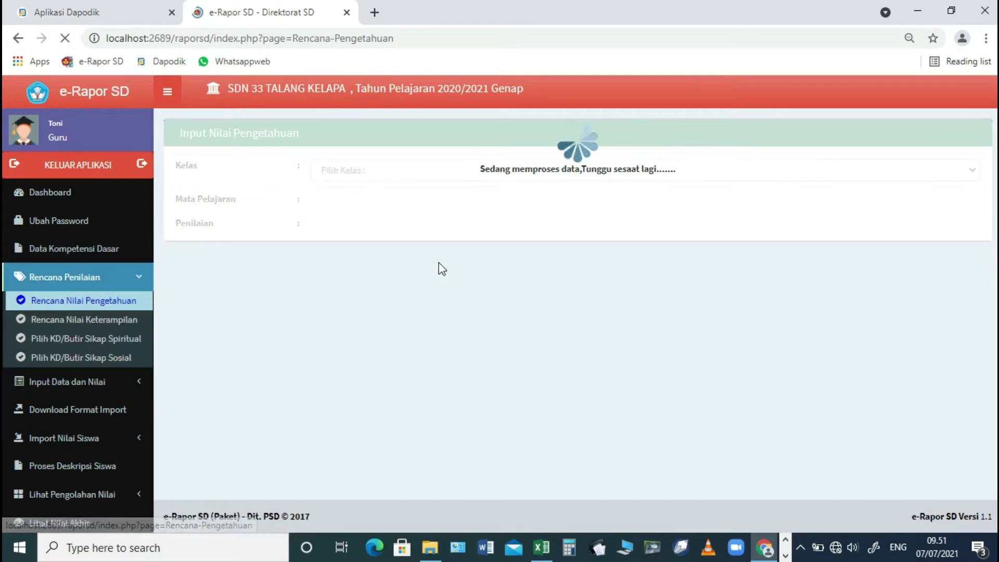
pyautogui.click(407, 171)
pyautogui.click(385, 209)
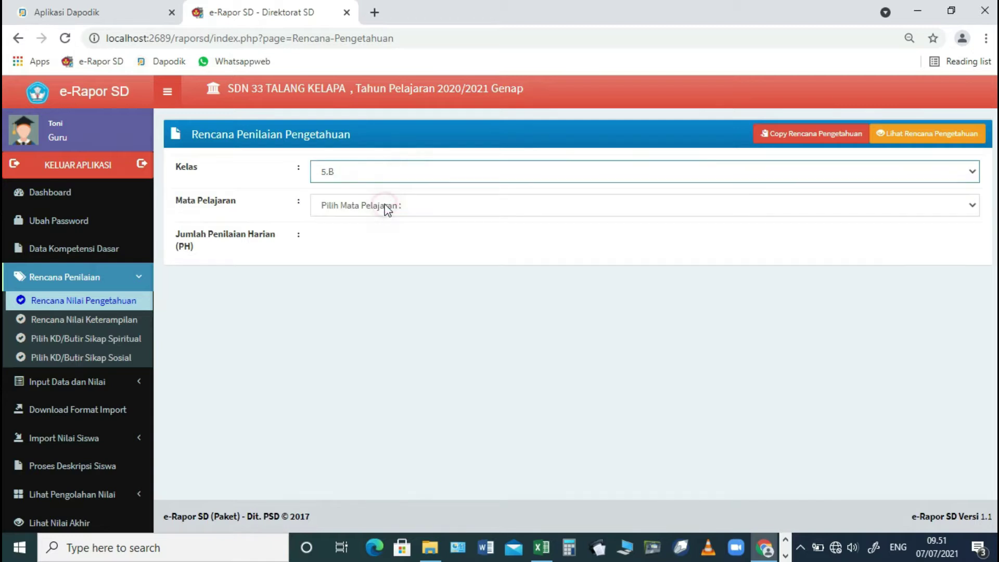
pyautogui.click(384, 206)
pyautogui.click(370, 236)
pyautogui.click(370, 238)
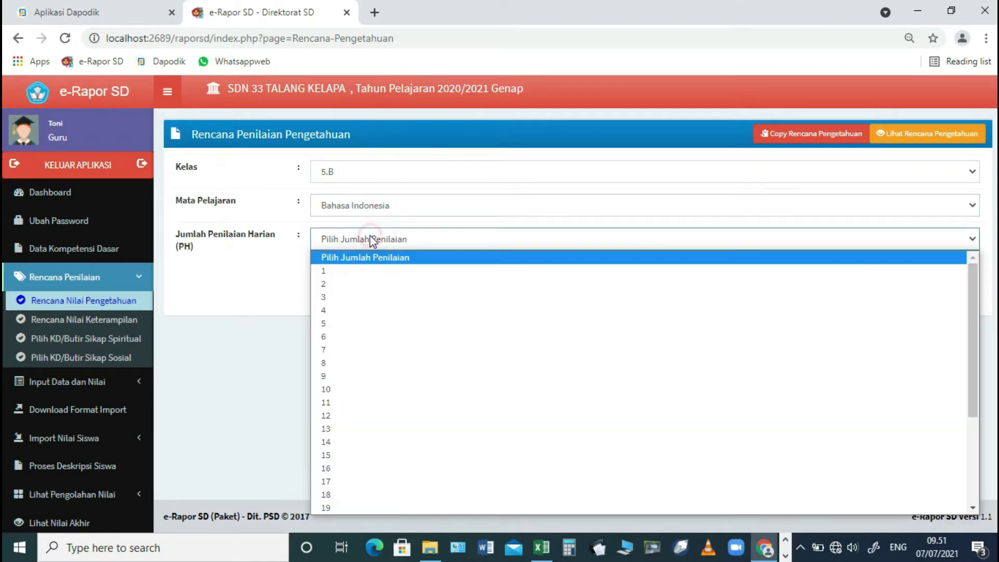
pyautogui.click(562, 141)
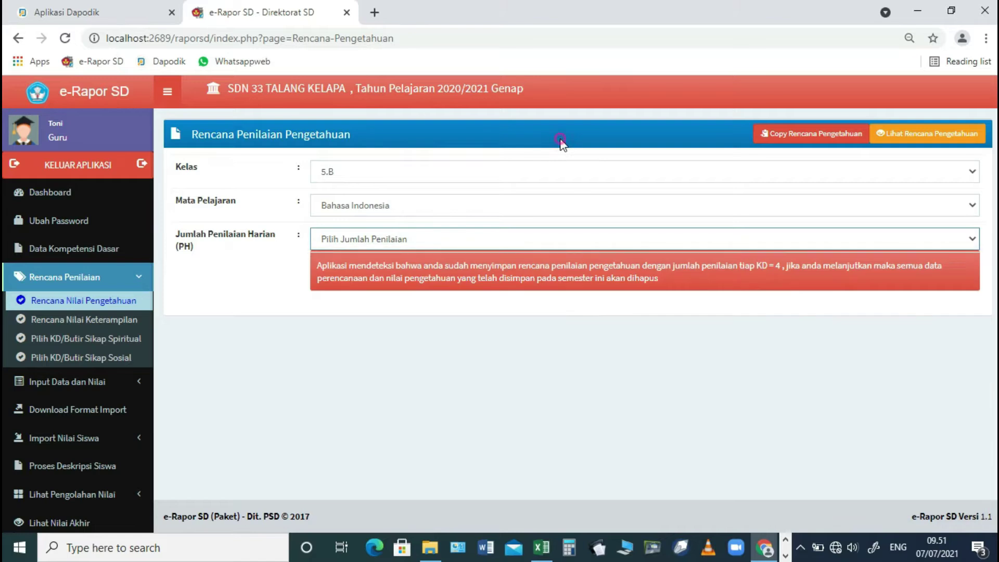
# - View the saved 5.B Bahasa Indonesia knowledge plan and scroll through KD 3.4–3.9
pyautogui.click(912, 125)
pyautogui.click(362, 173)
pyautogui.click(348, 204)
pyautogui.click(349, 206)
pyautogui.click(346, 239)
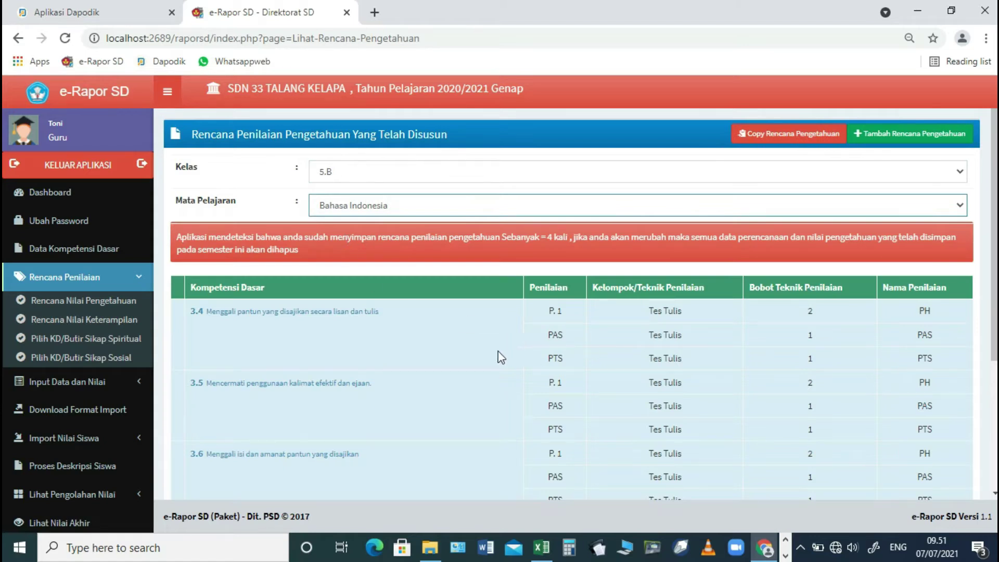
pyautogui.scroll(-1, 440, 354)
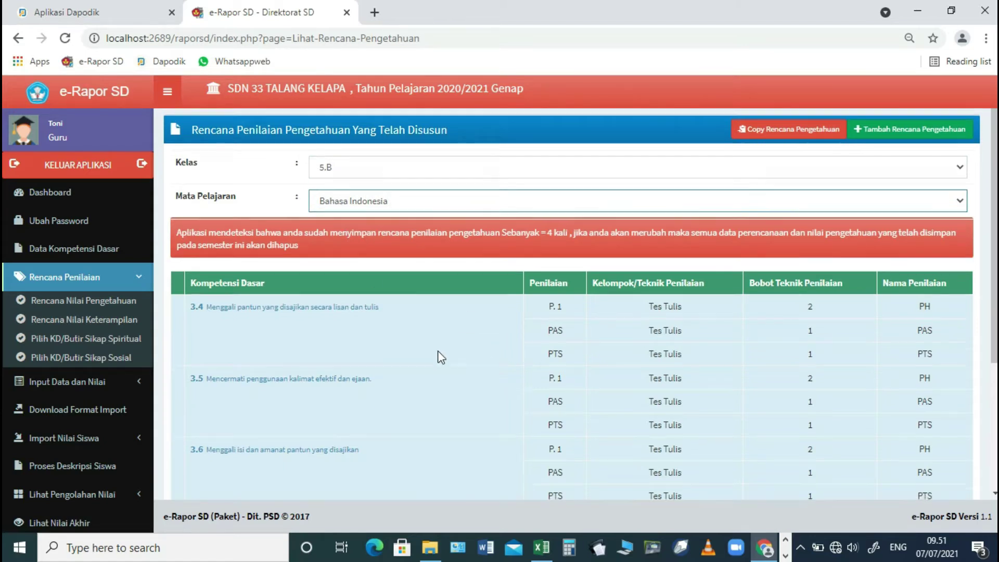
pyautogui.scroll(-3, 439, 357)
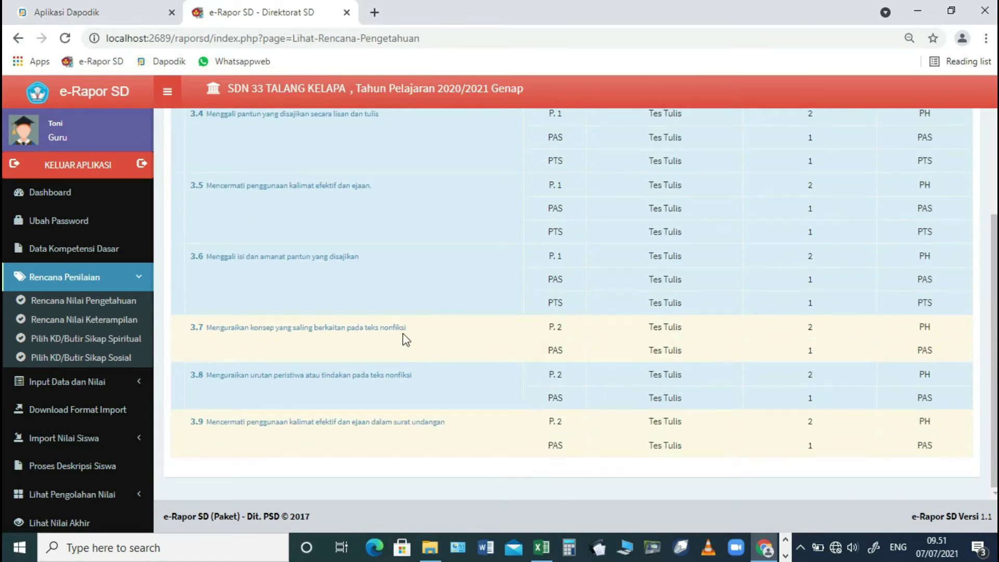
pyautogui.scroll(3, 903, 323)
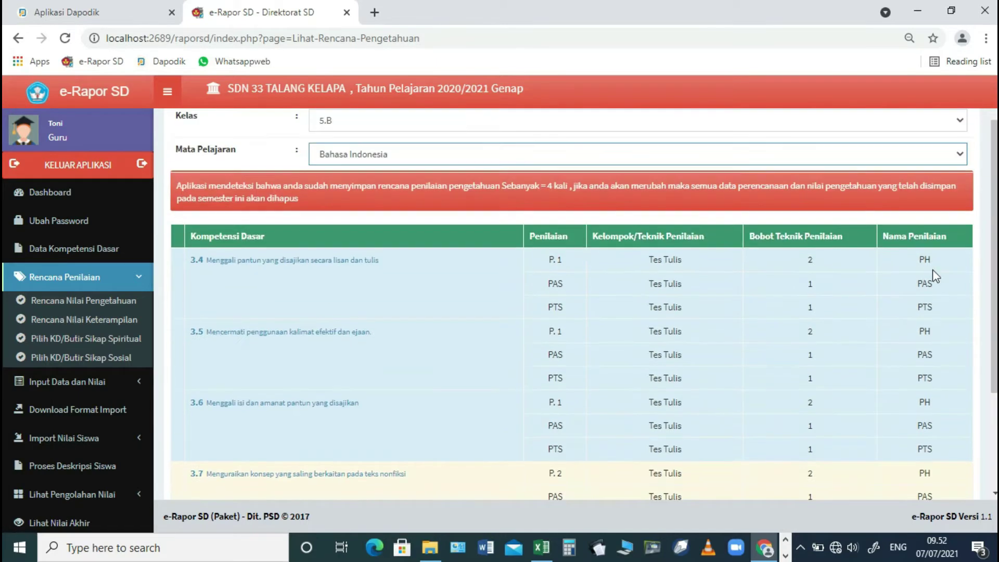
pyautogui.scroll(-3, 937, 333)
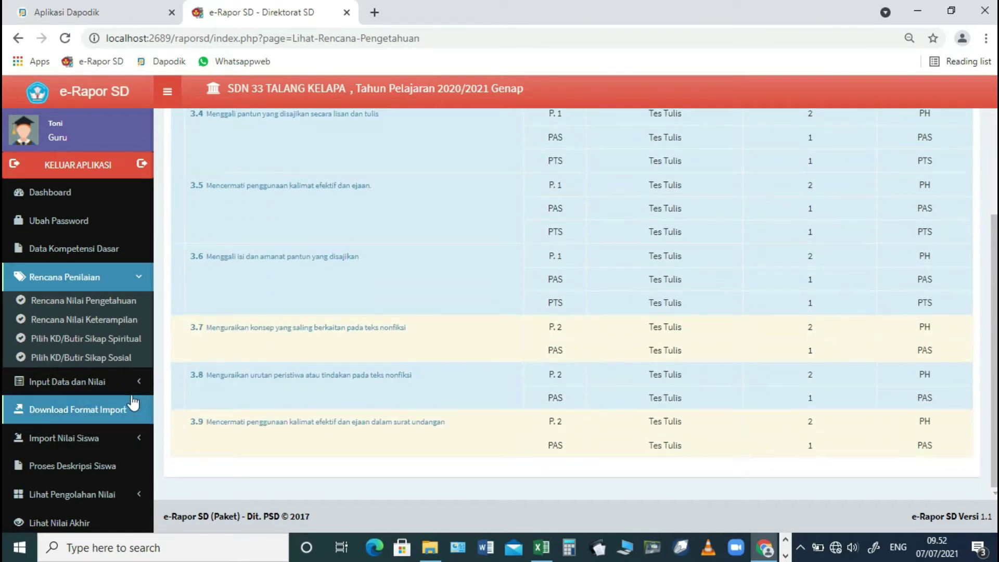
# - On the skills assessment plan page, select class 5.B and Bahasa Indonesia
pyautogui.click(101, 318)
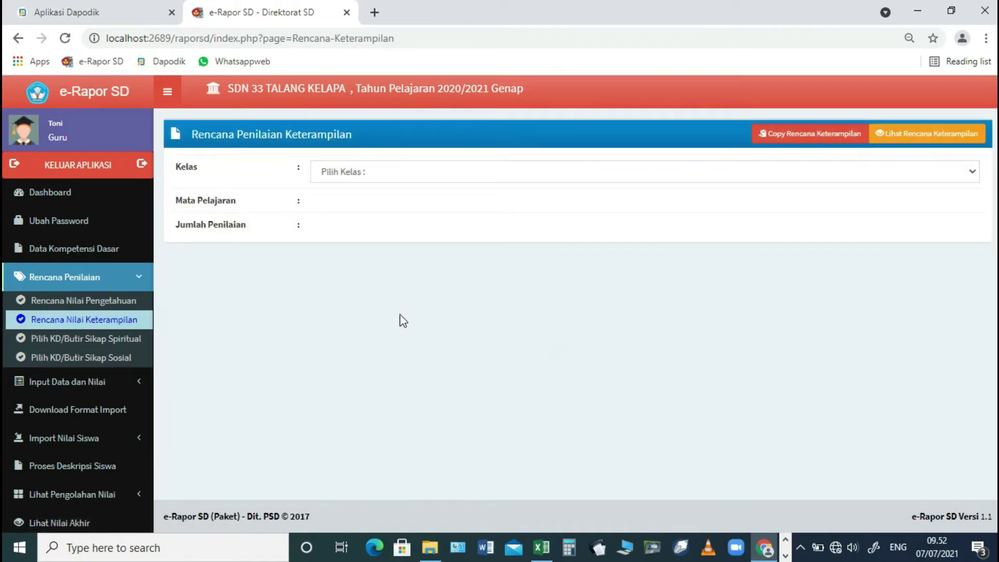
pyautogui.click(411, 174)
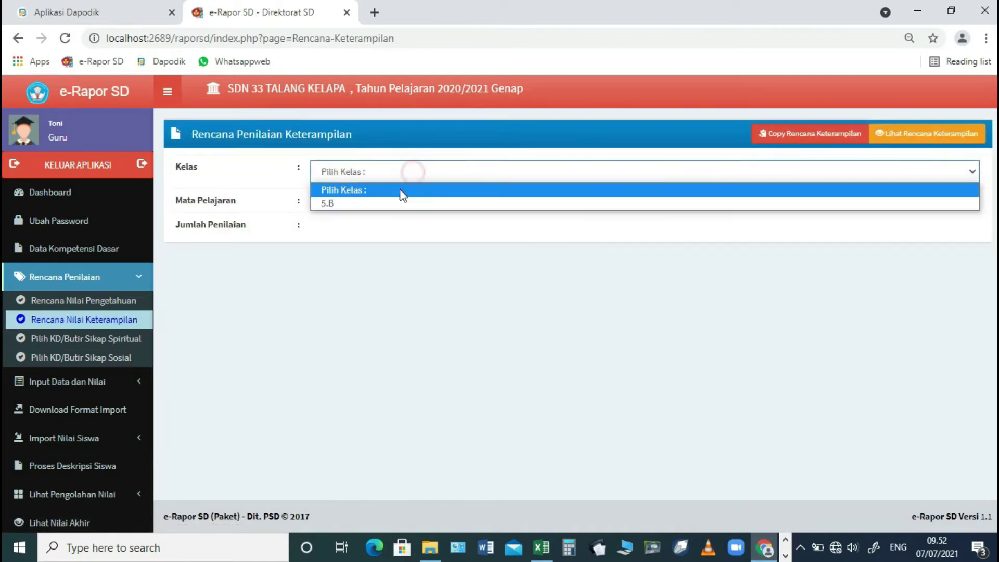
pyautogui.click(390, 205)
pyautogui.click(390, 204)
pyautogui.click(372, 234)
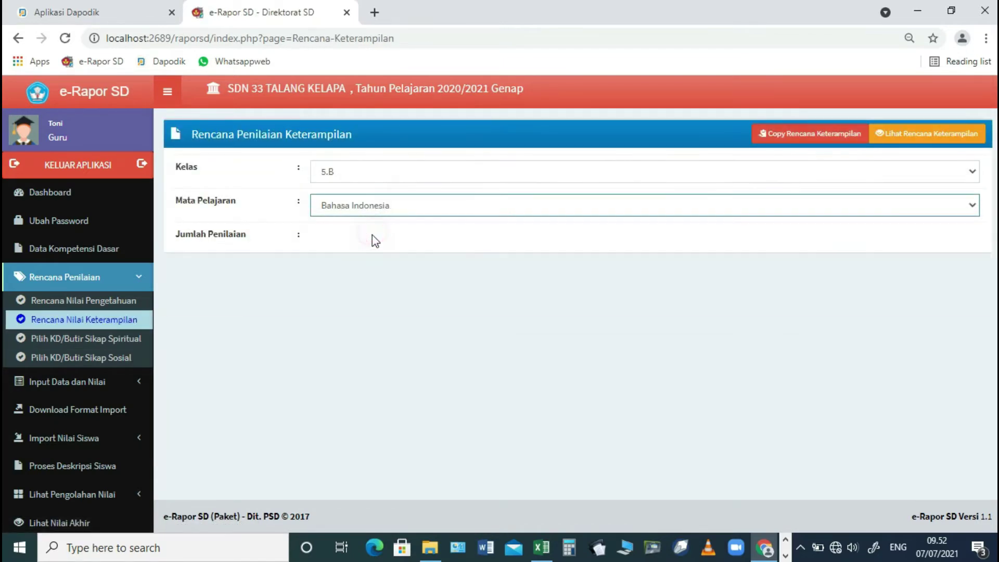
# - Display the saved 5.B Bahasa Indonesia skills plan with competencies 4.4–4.9 in P1 and P2
pyautogui.click(927, 134)
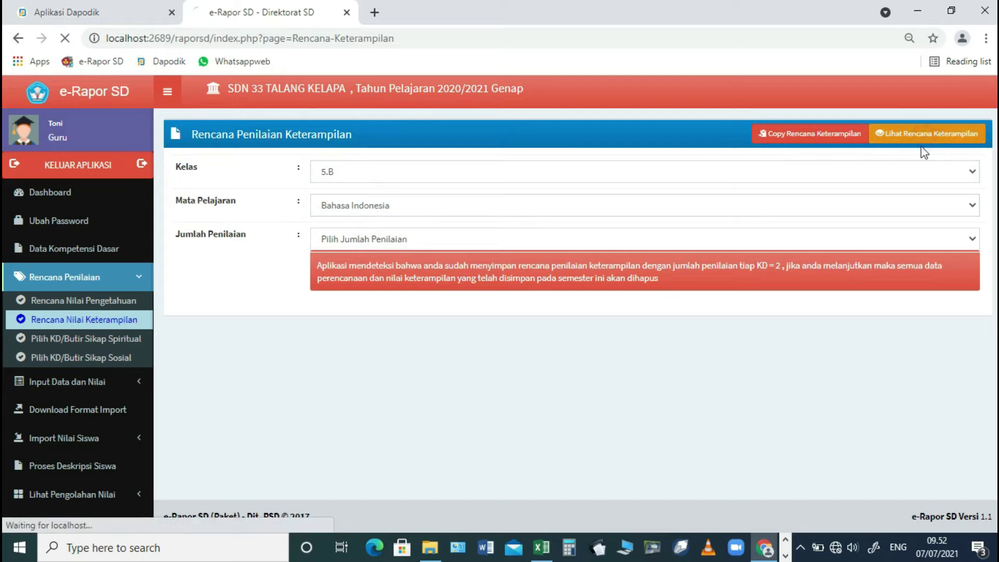
pyautogui.click(471, 166)
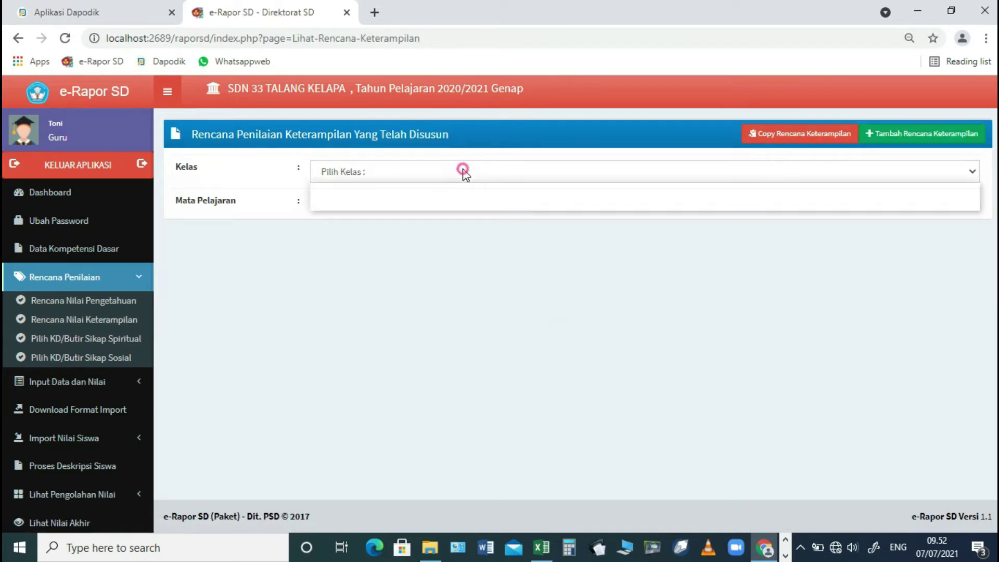
pyautogui.click(432, 201)
pyautogui.click(426, 205)
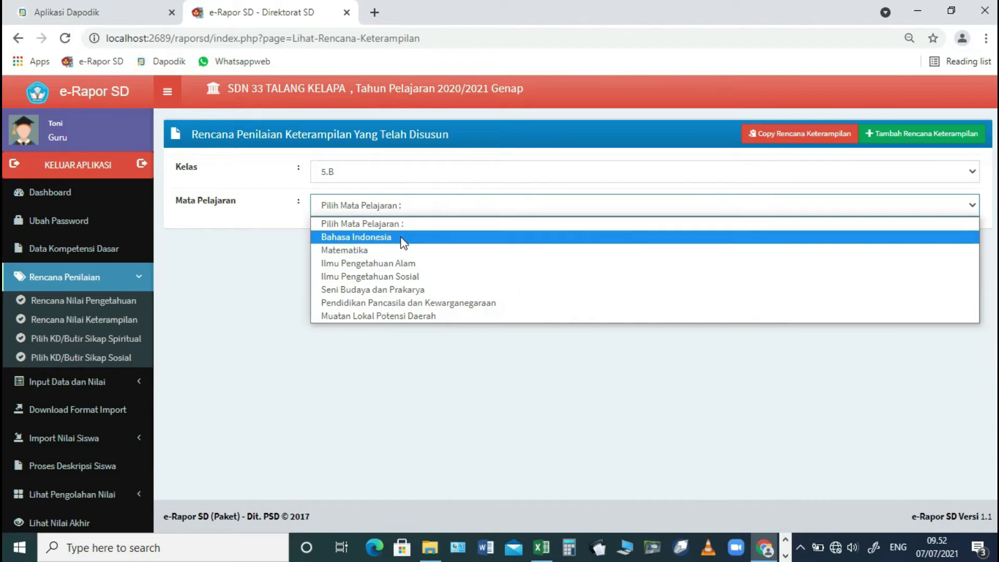
pyautogui.click(402, 237)
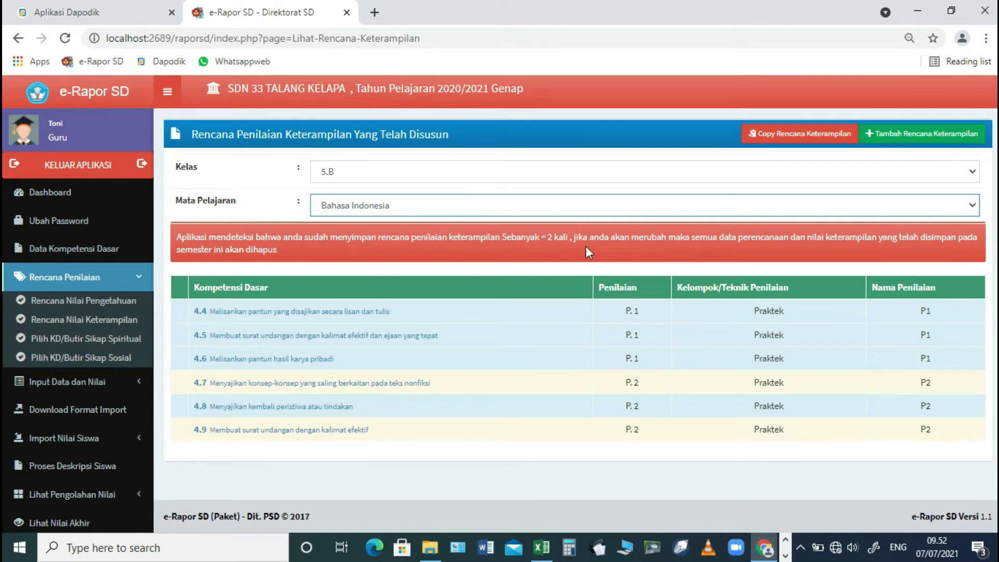
# - Set the skills plan form to class 5.B, Bahasa Indonesia and 2 assessments
pyautogui.click(117, 318)
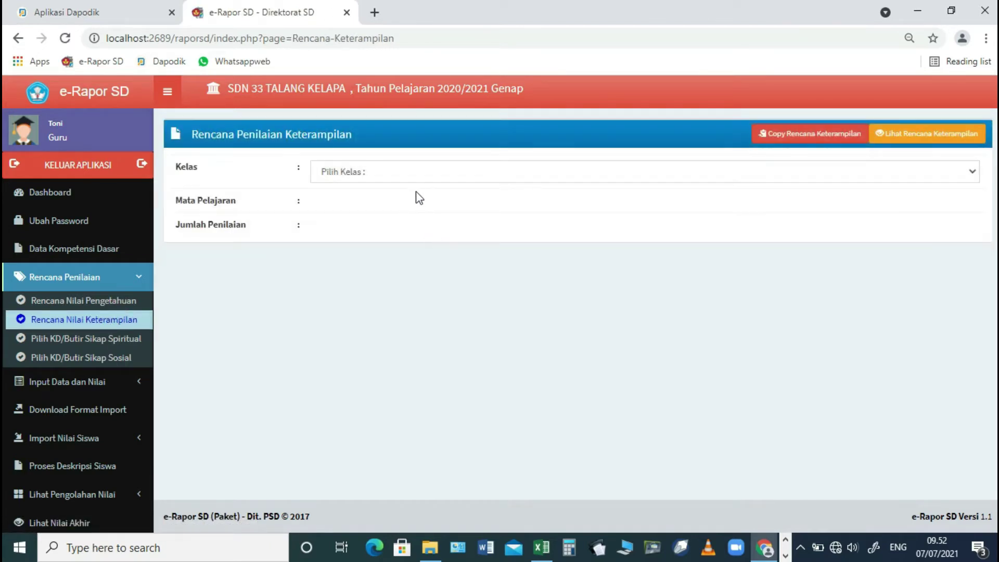
pyautogui.click(413, 174)
pyautogui.click(389, 211)
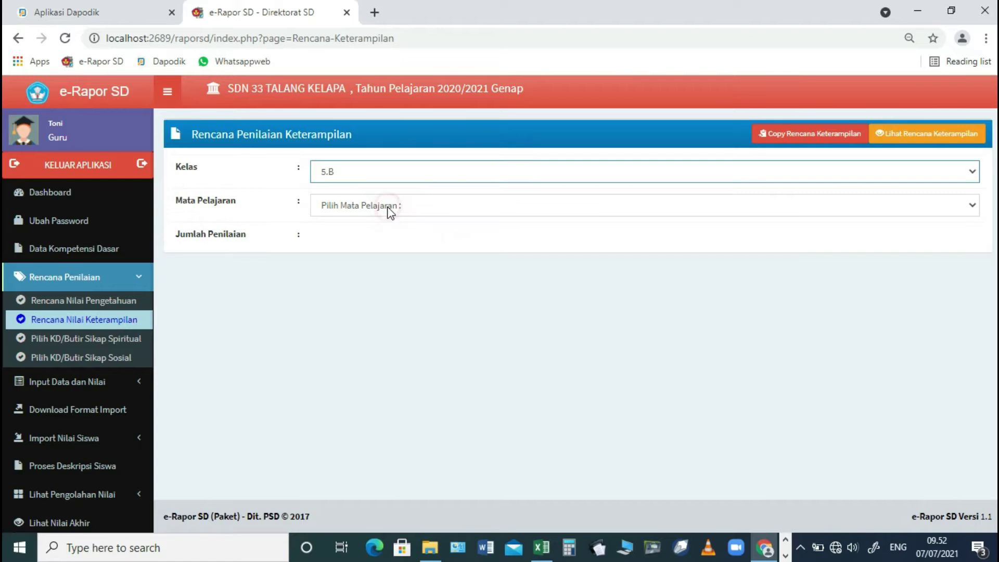
pyautogui.click(389, 209)
pyautogui.click(383, 239)
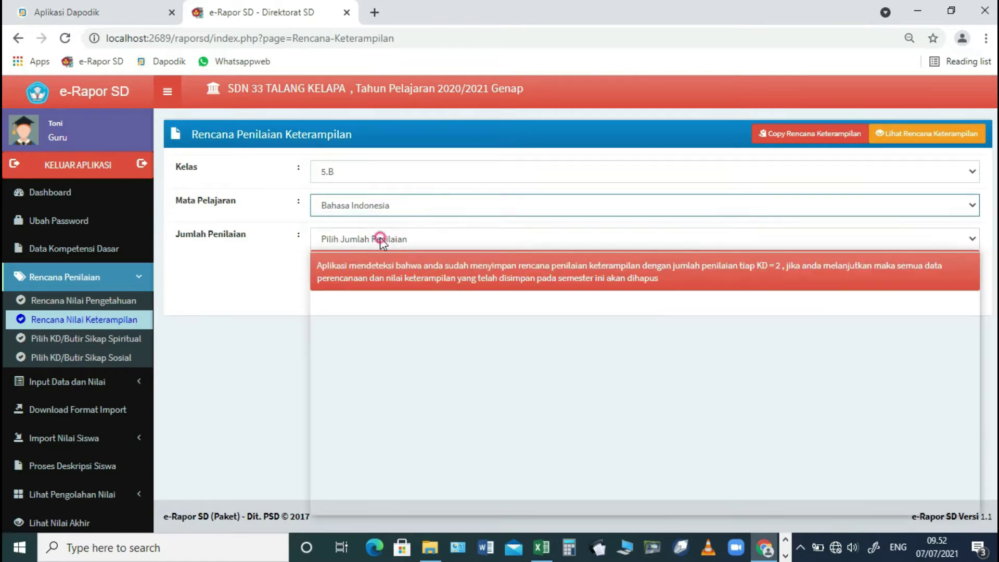
pyautogui.click(383, 239)
pyautogui.click(363, 283)
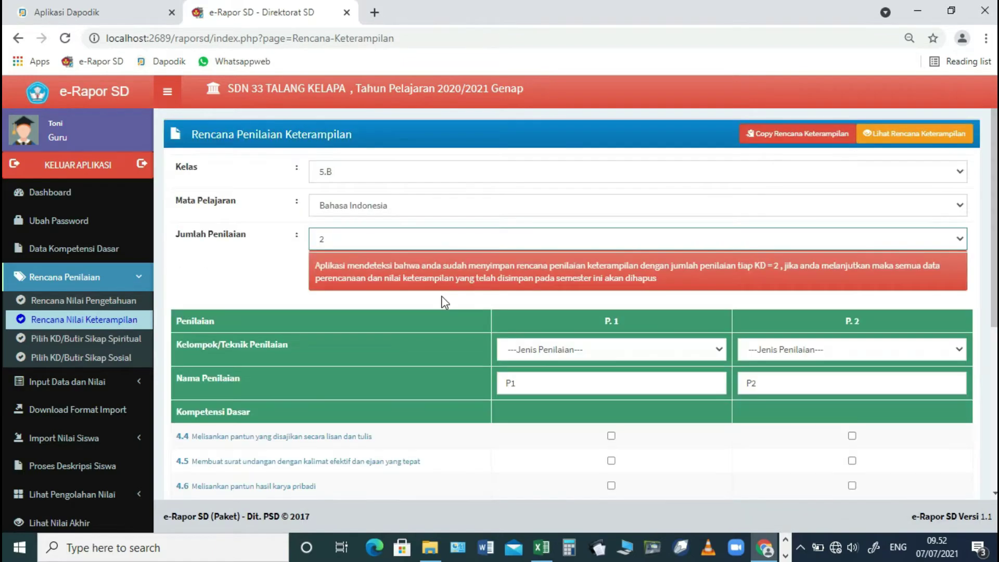
# - Look over the P.1/P.2 columns for competencies 4.4–4.9, then go to knowledge planning
pyautogui.scroll(-4, 612, 362)
pyautogui.scroll(4, 613, 362)
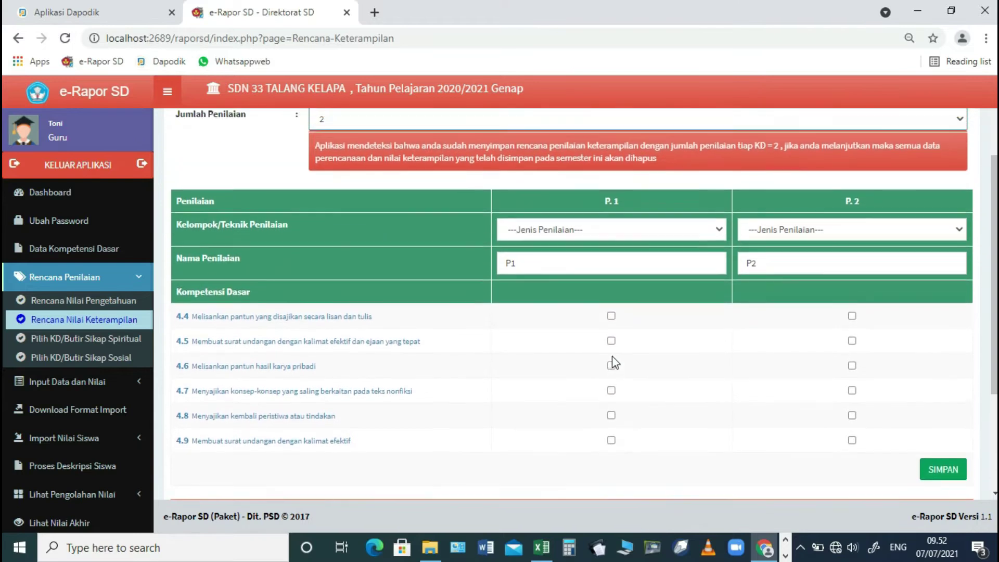
pyautogui.scroll(-4, 614, 362)
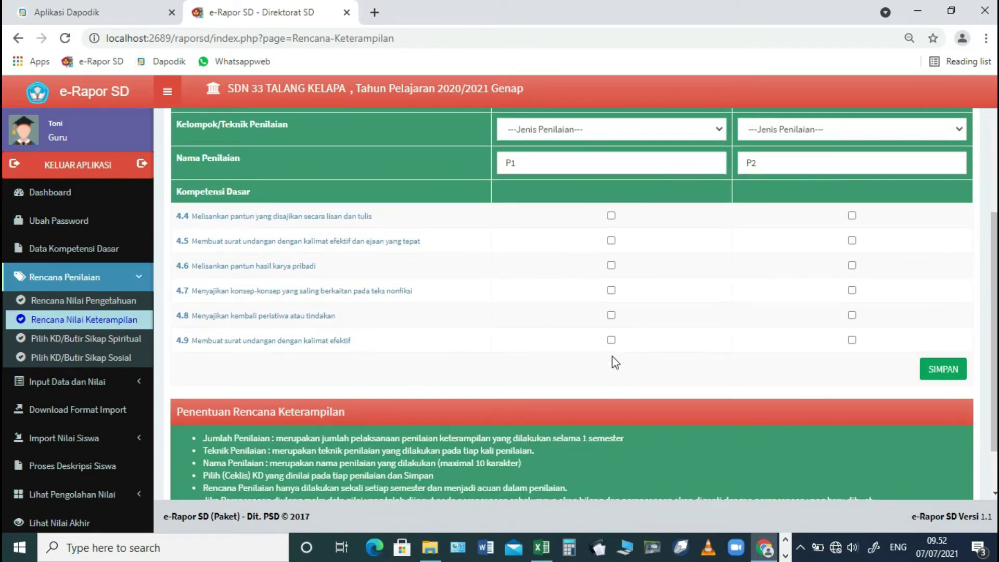
pyautogui.scroll(-1, 614, 362)
pyautogui.scroll(4, 612, 355)
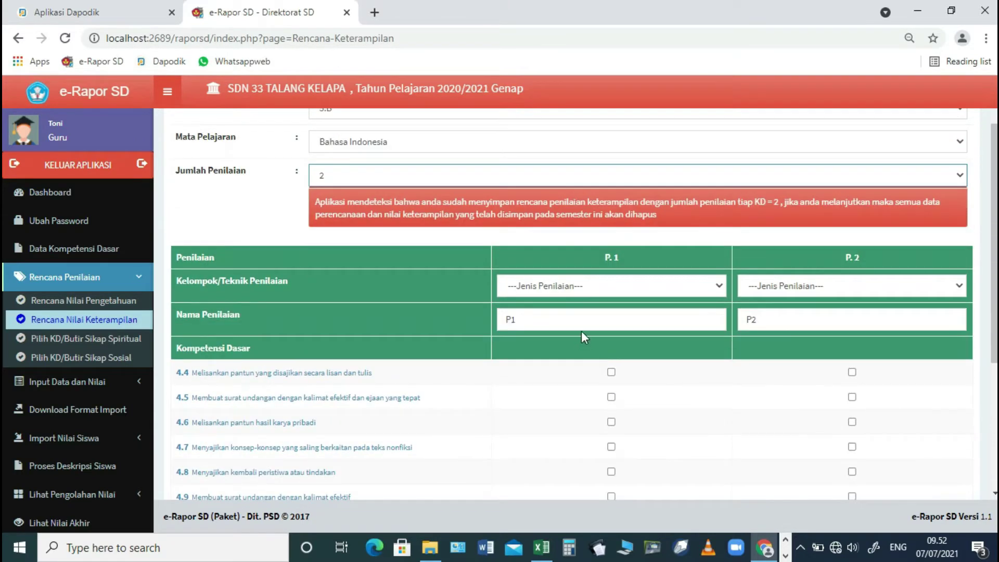
pyautogui.click(108, 307)
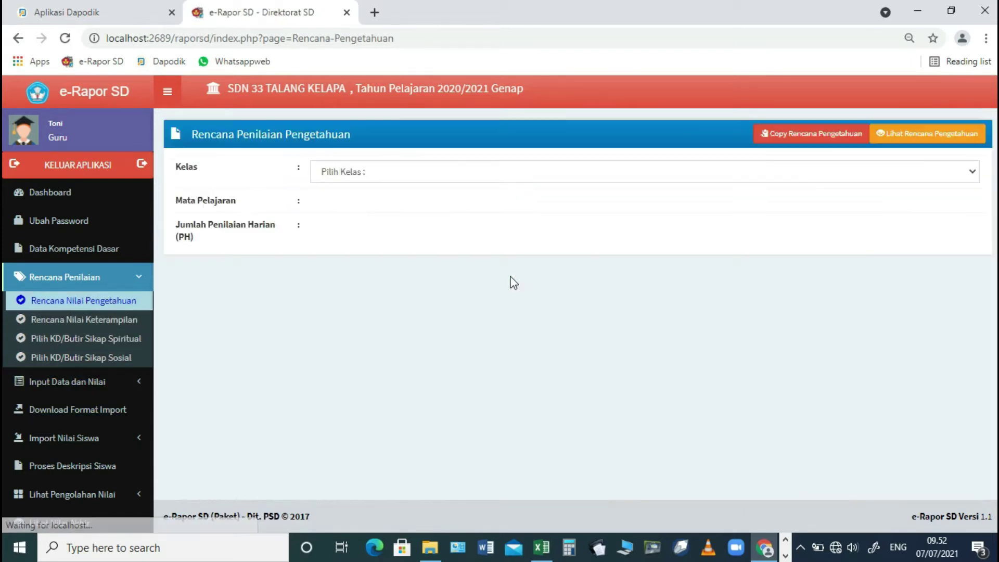
# - Fill the knowledge plan form with class 5.B, Bahasa Indonesia and 2 daily assessments (PH)
pyautogui.click(446, 177)
pyautogui.click(427, 206)
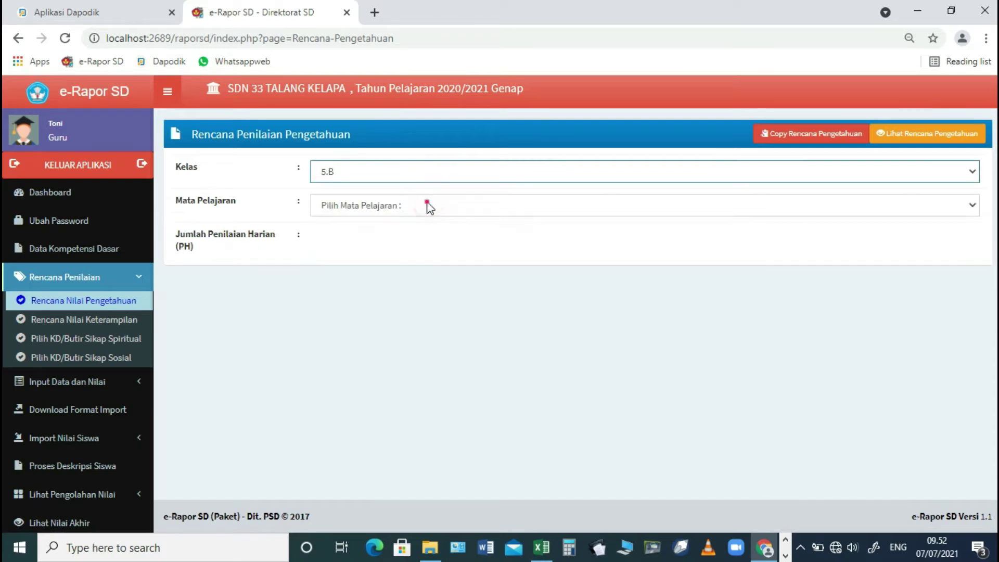
pyautogui.click(401, 235)
pyautogui.click(400, 240)
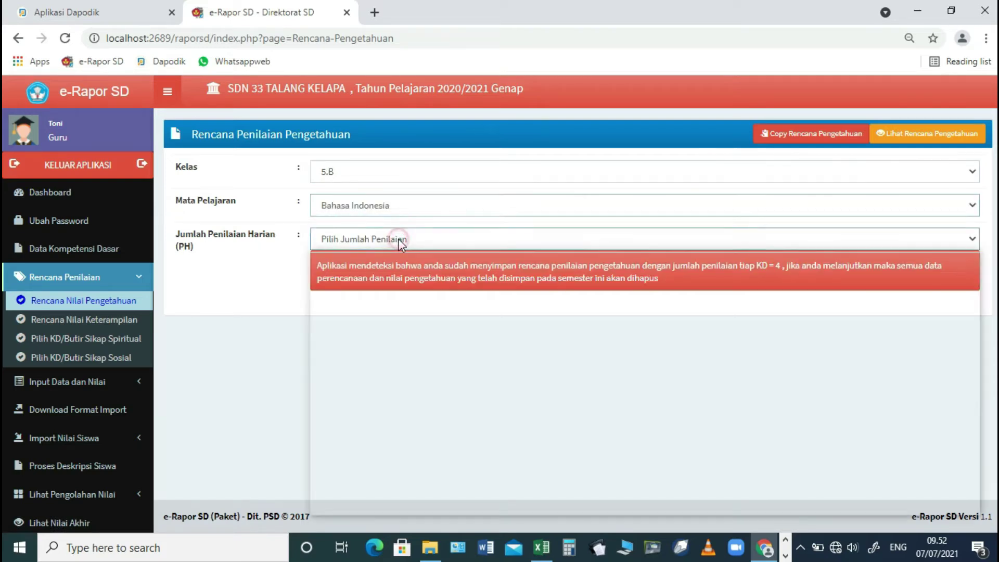
pyautogui.click(381, 280)
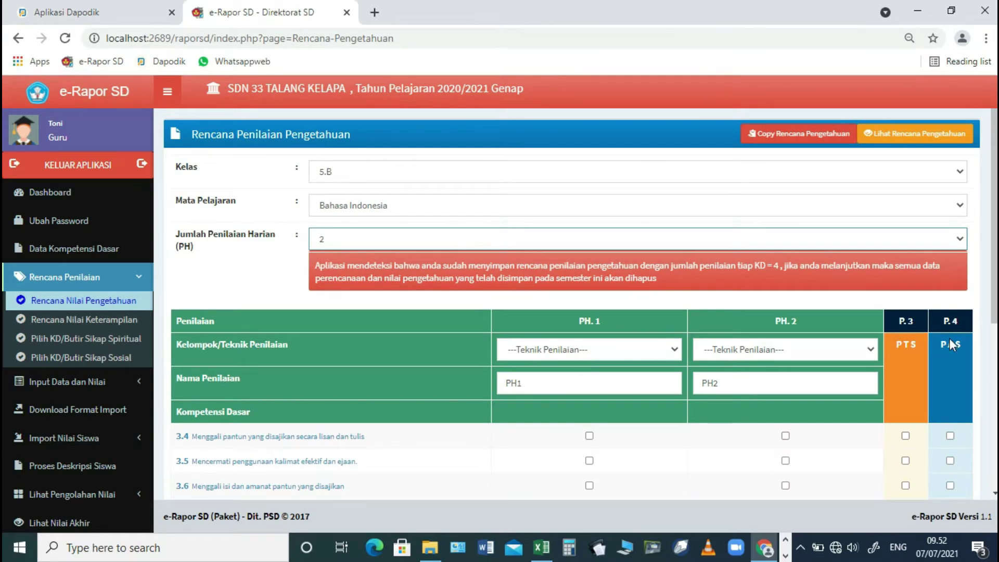
pyautogui.scroll(-2, 96, 307)
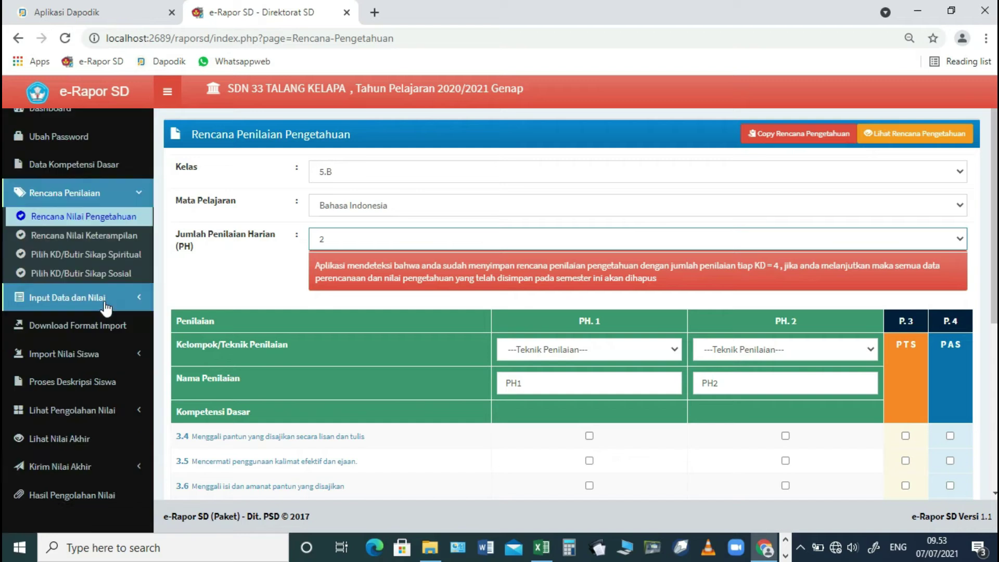
pyautogui.click(90, 360)
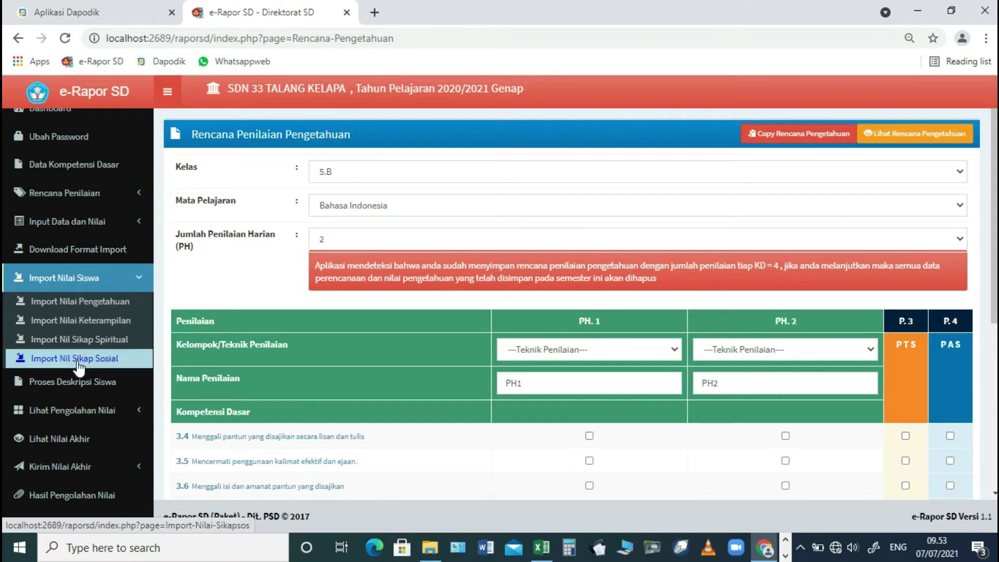
# - Load the knowledge and skills descriptions for each class 5.B Bahasa Indonesia student
pyautogui.click(73, 384)
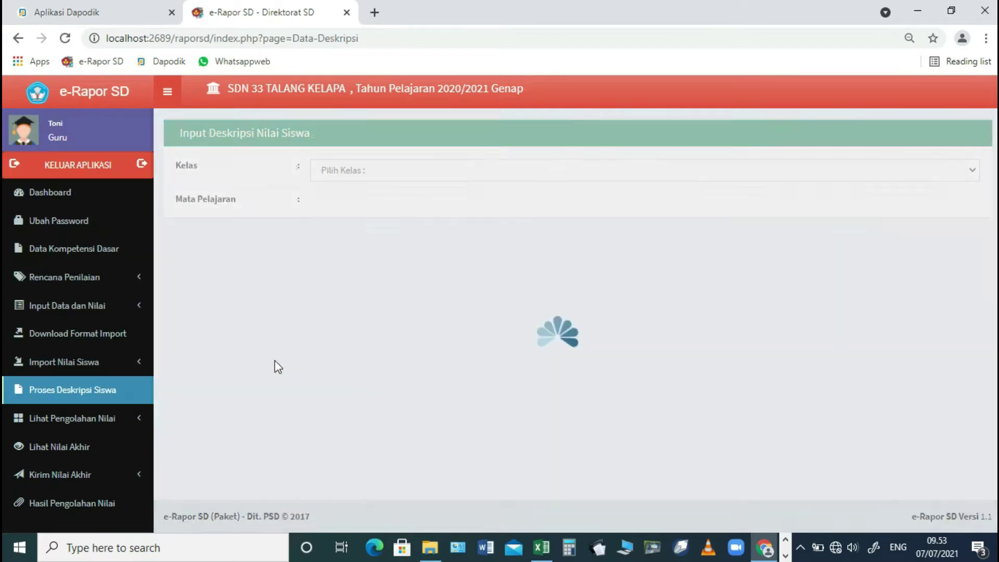
pyautogui.click(407, 173)
pyautogui.click(379, 202)
pyautogui.click(379, 204)
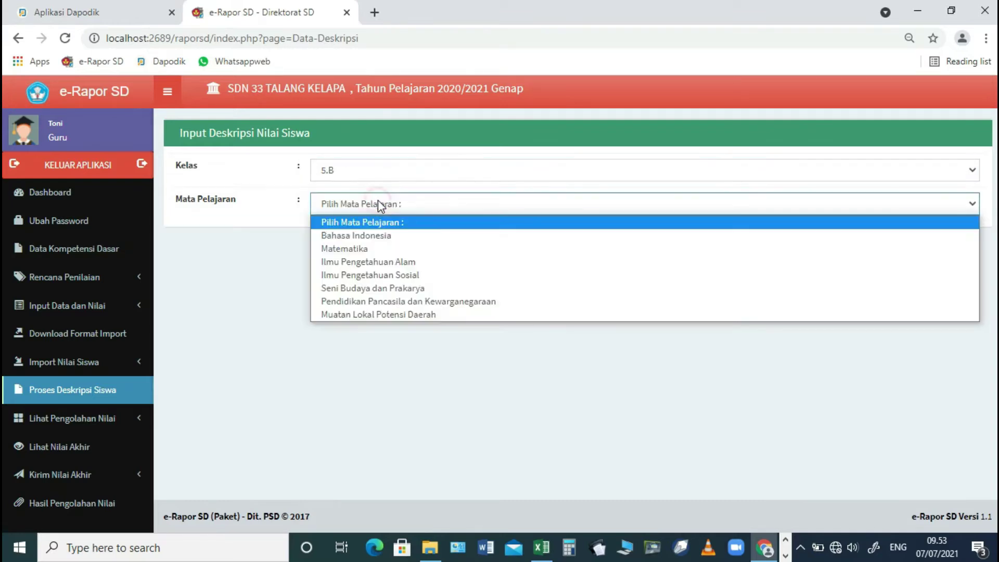
pyautogui.click(378, 237)
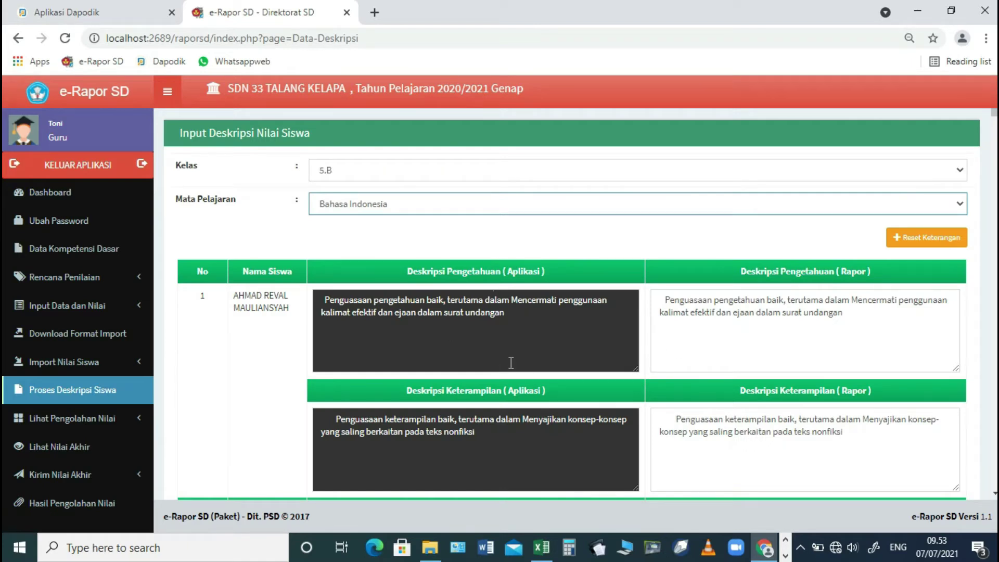
pyautogui.scroll(-3, 513, 359)
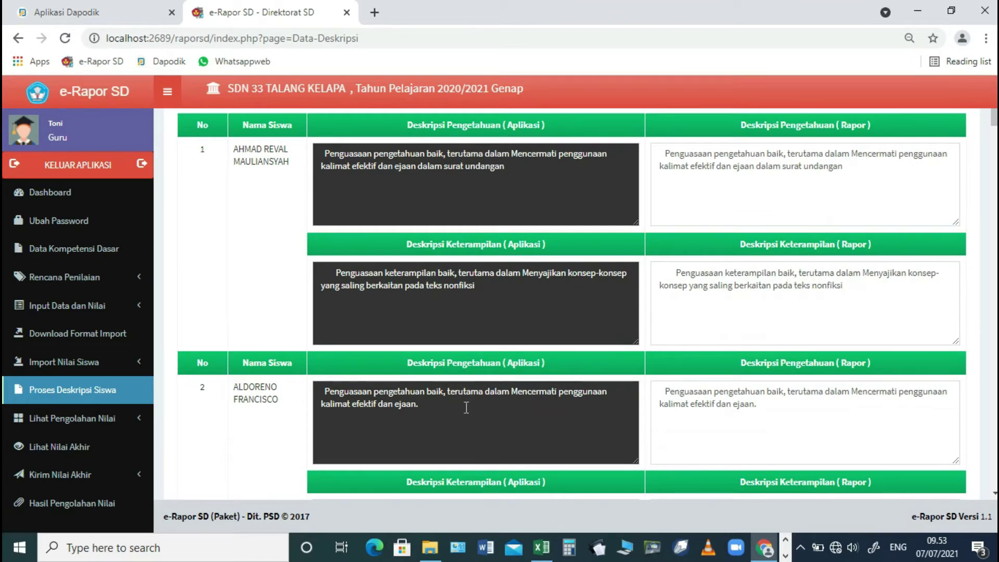
pyautogui.click(57, 418)
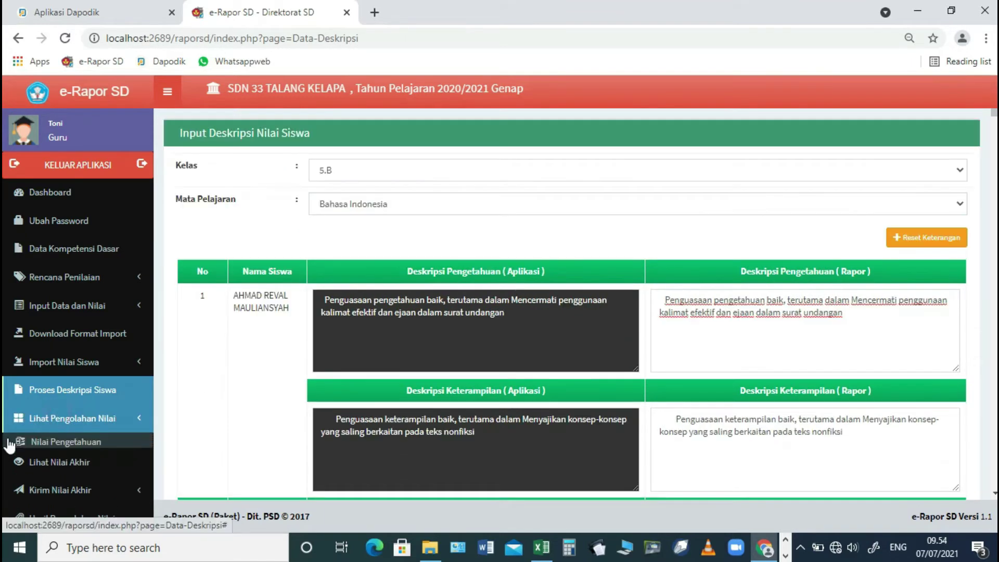
pyautogui.click(83, 442)
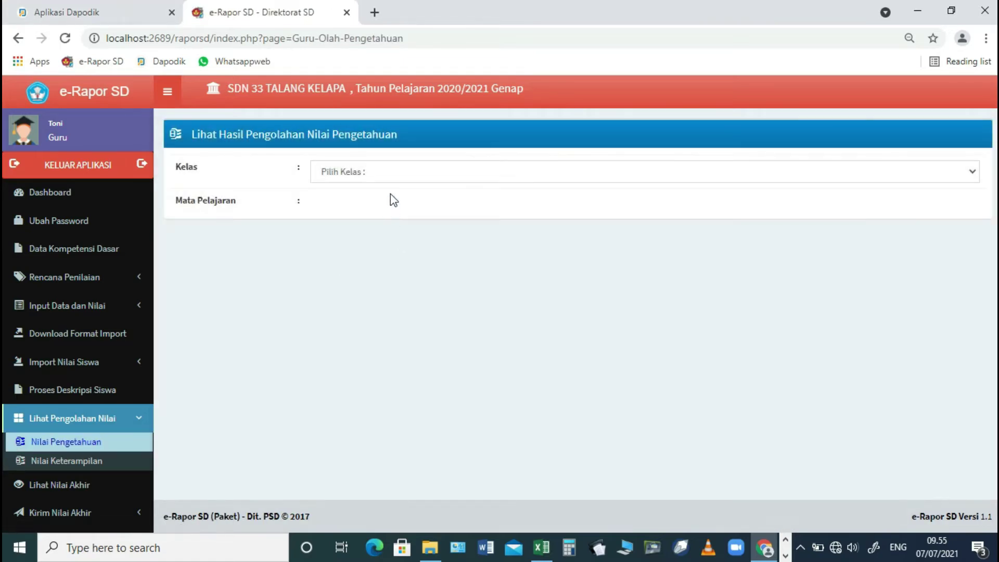
# - Load 5.B Bahasa Indonesia processed knowledge grades, viewing the per-KD and report-grade tabs
pyautogui.click(394, 173)
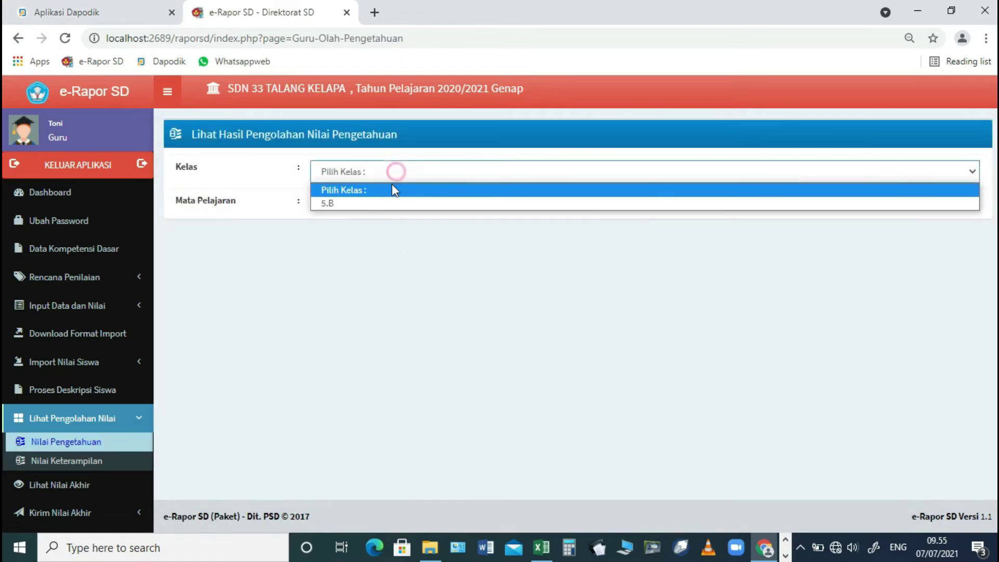
pyautogui.click(373, 203)
pyautogui.click(372, 205)
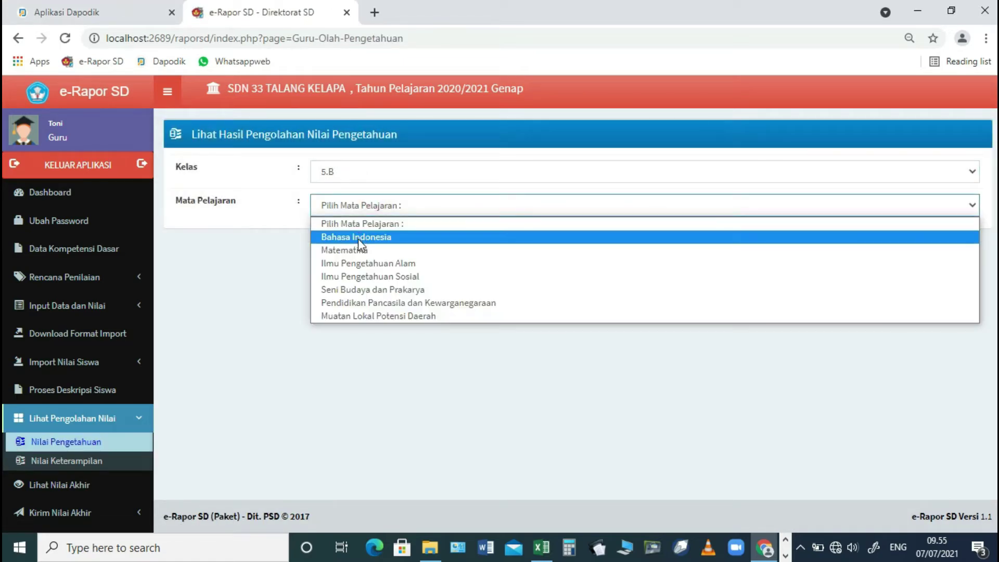
pyautogui.click(358, 234)
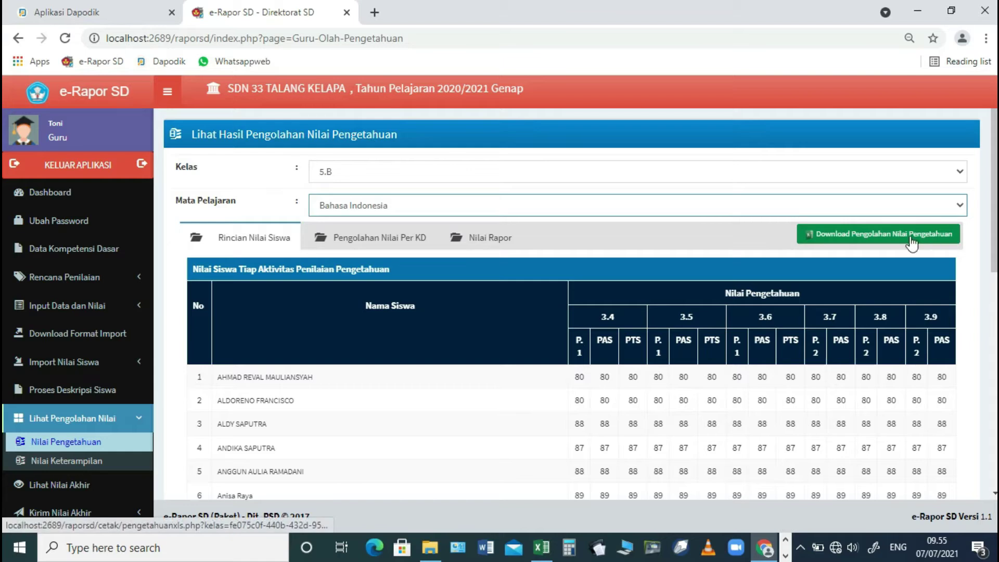
pyautogui.click(404, 238)
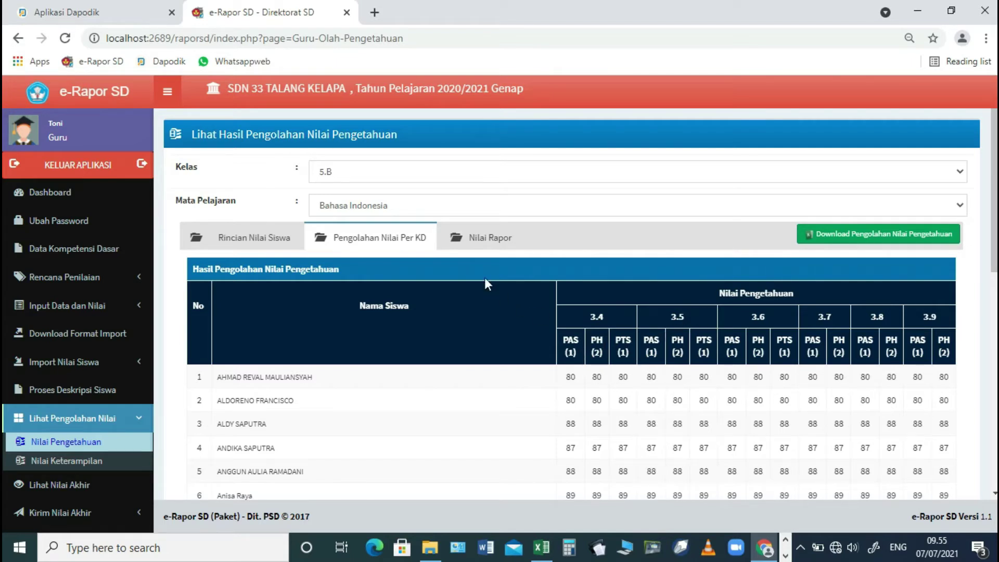
pyautogui.click(492, 243)
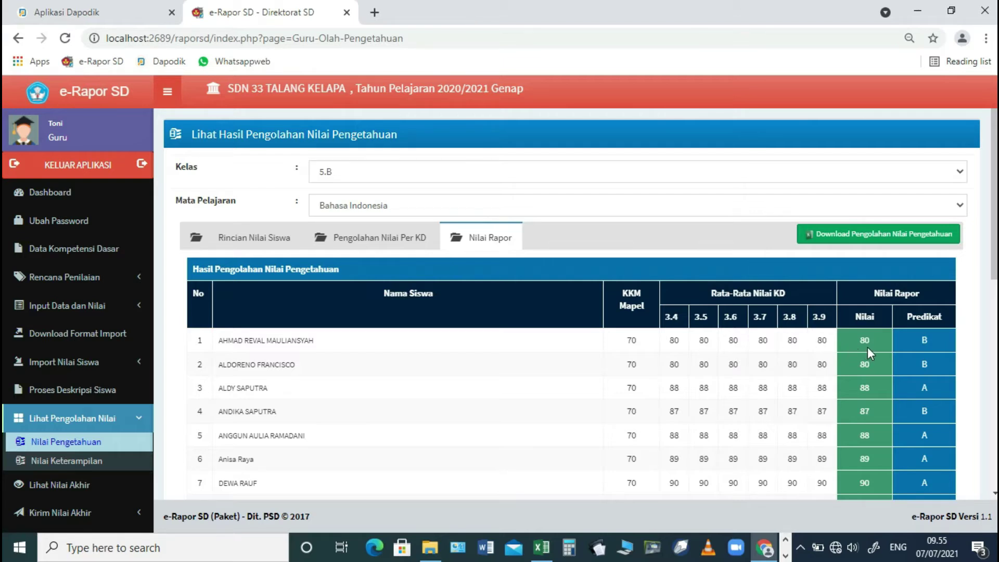
# - Recheck the per-KD knowledge grades and each student's grades per assessment activity
pyautogui.scroll(-9, 904, 364)
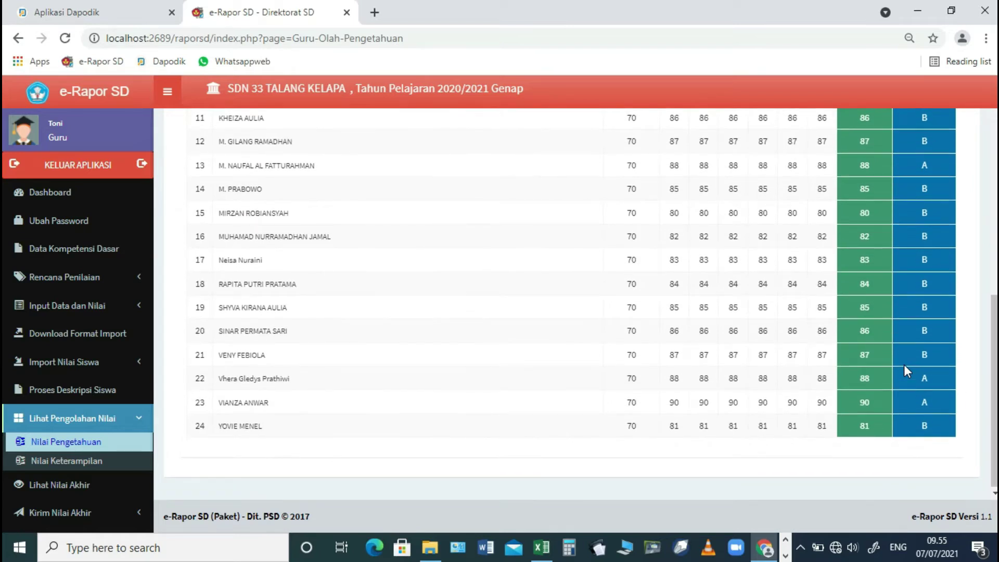
pyautogui.scroll(9, 903, 371)
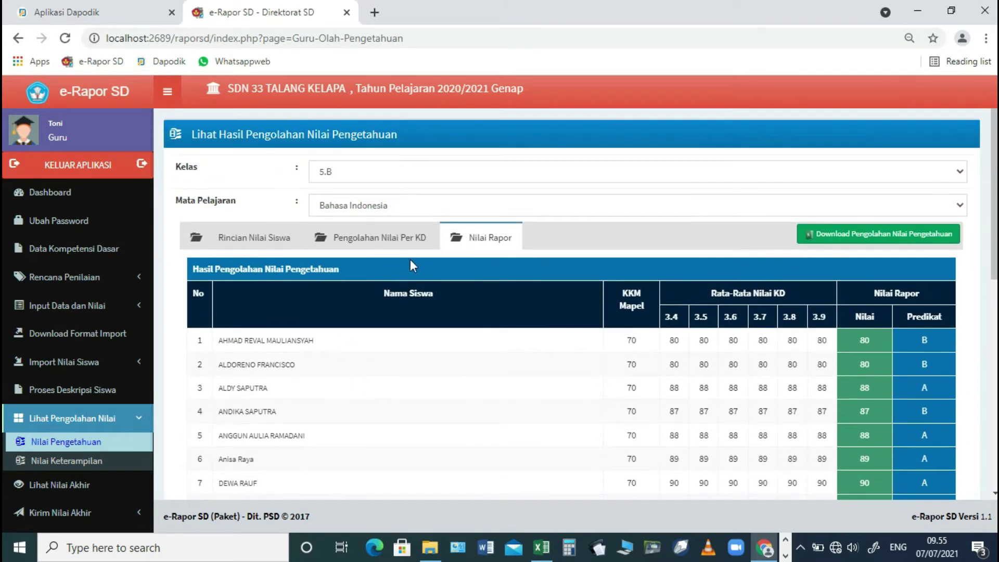
pyautogui.click(405, 249)
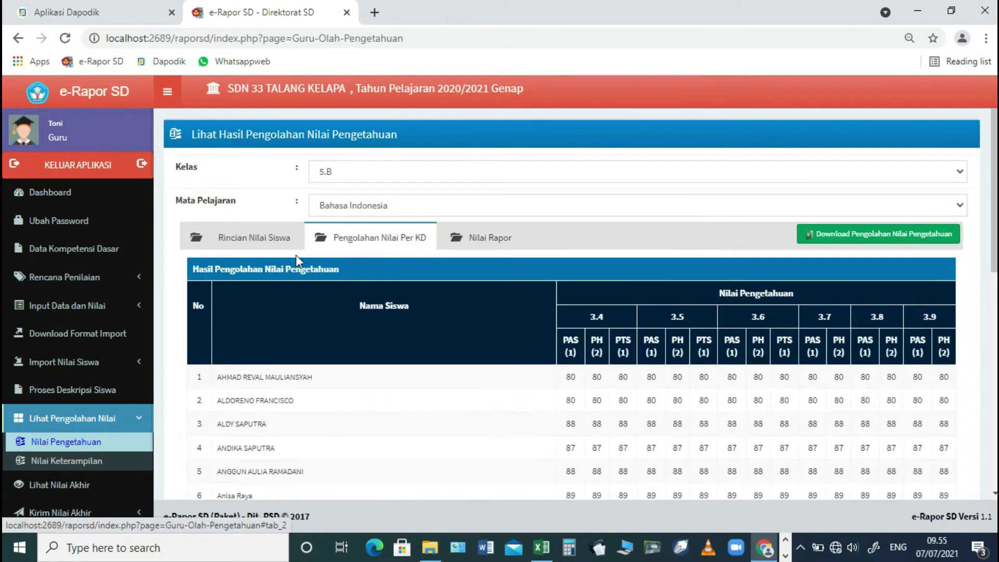
pyautogui.click(272, 241)
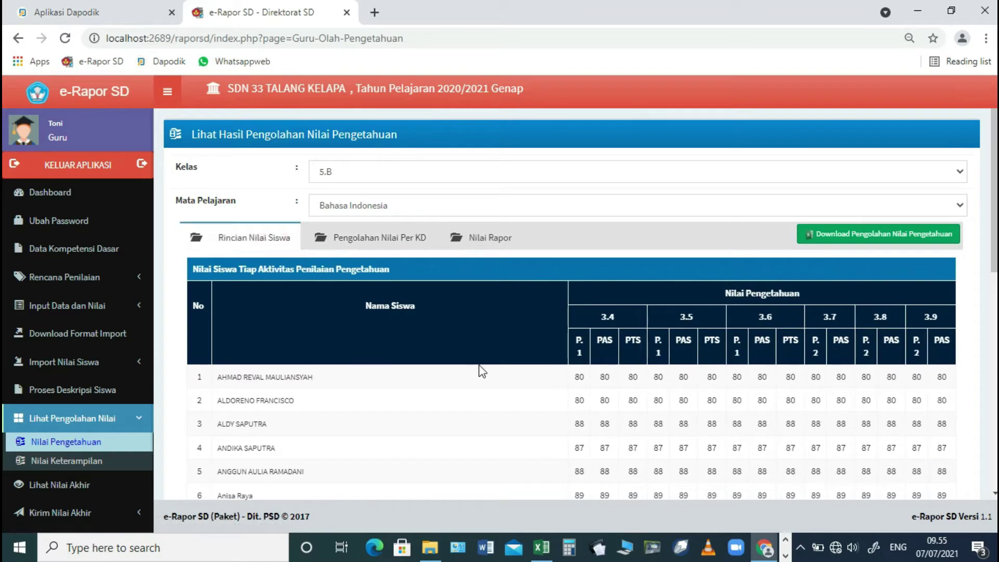
pyautogui.click(75, 461)
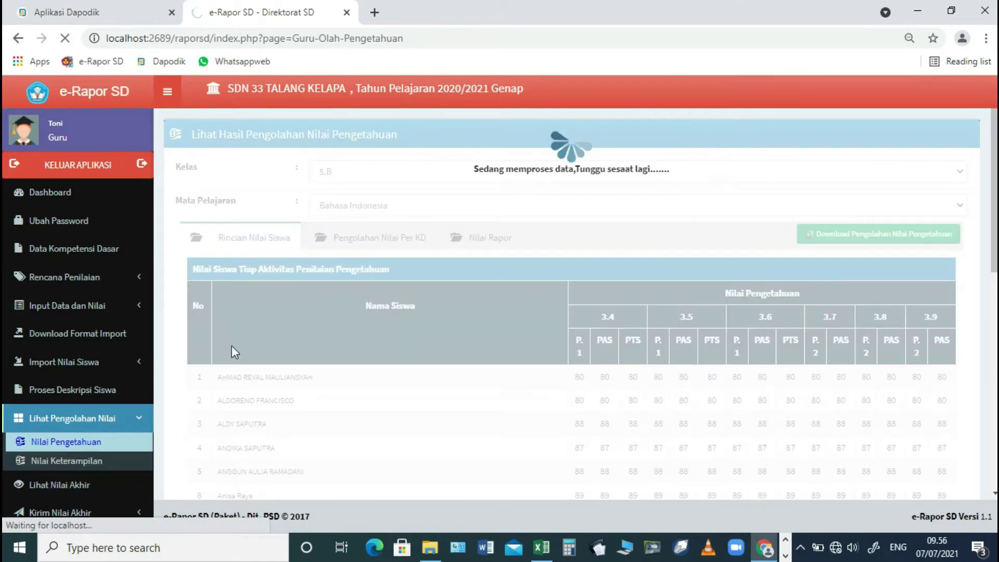
# - Pick 5.B Bahasa Indonesia and view per-KD skills grades and report predicates (86 B, 88 A…)
pyautogui.click(426, 171)
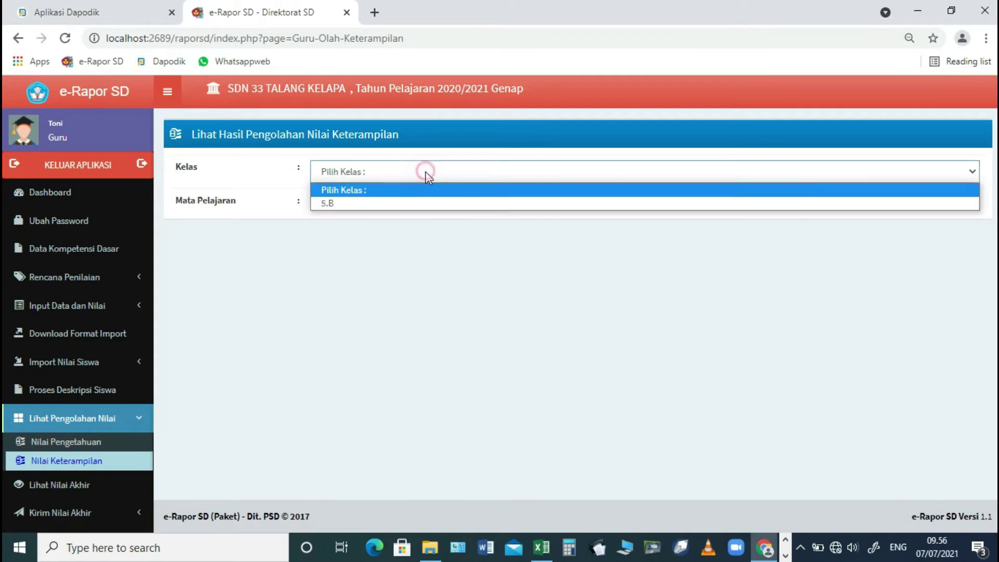
pyautogui.click(401, 204)
pyautogui.click(346, 205)
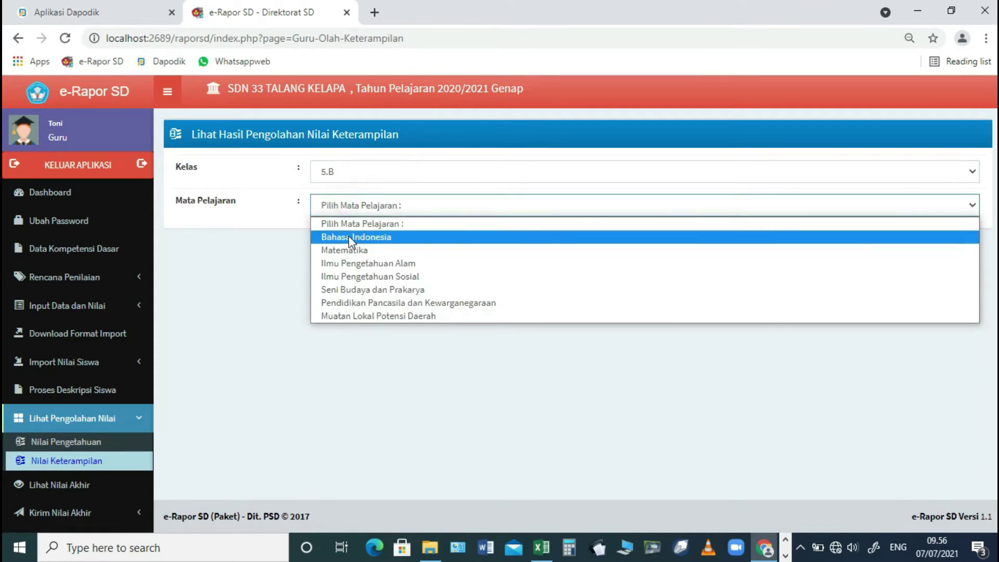
pyautogui.click(347, 234)
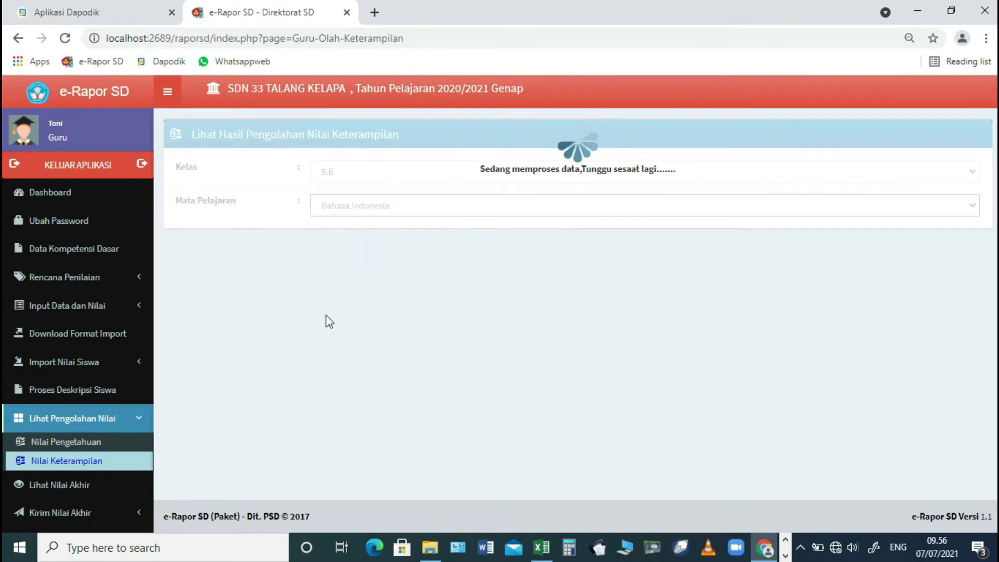
pyautogui.scroll(-2, 406, 360)
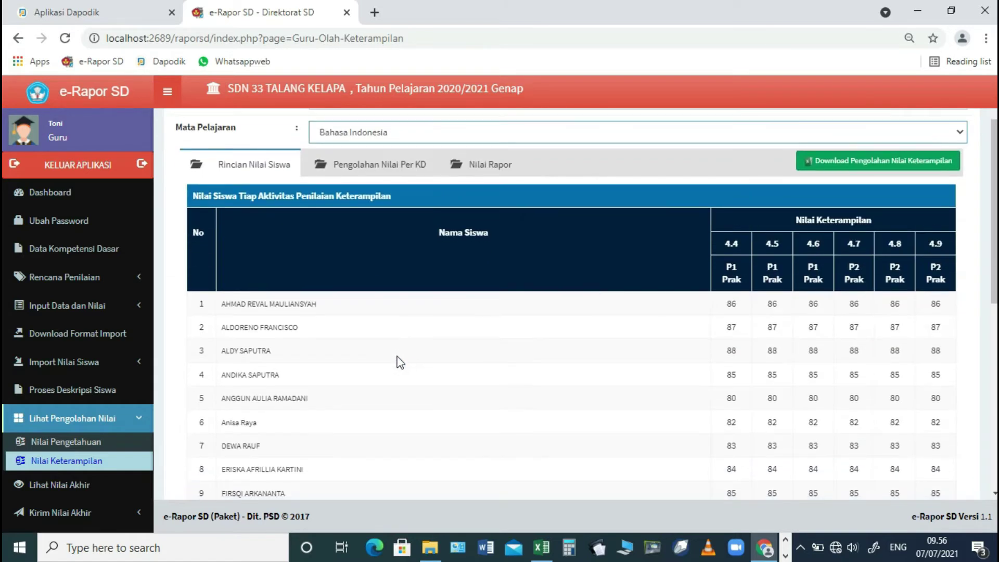
pyautogui.click(404, 170)
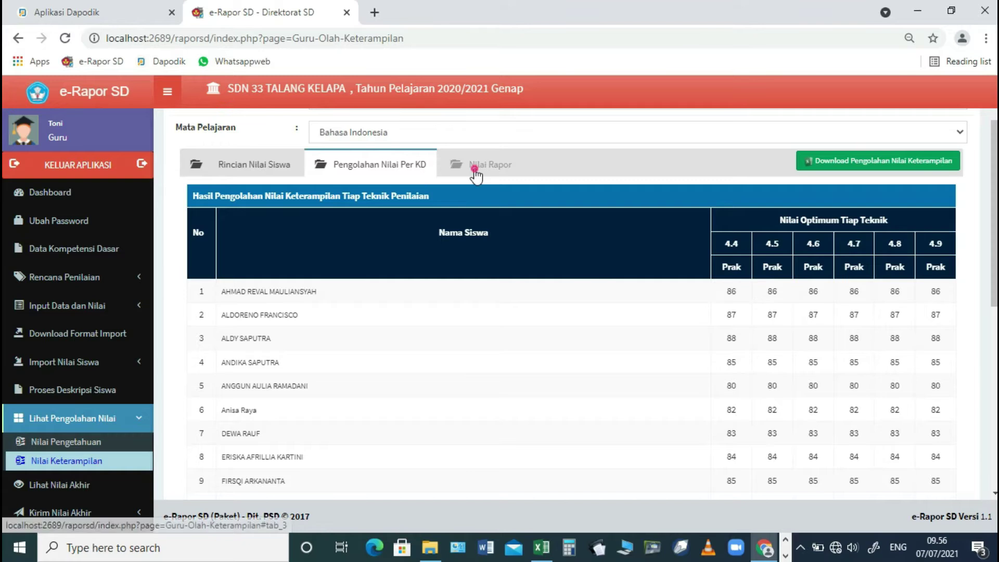
pyautogui.click(474, 165)
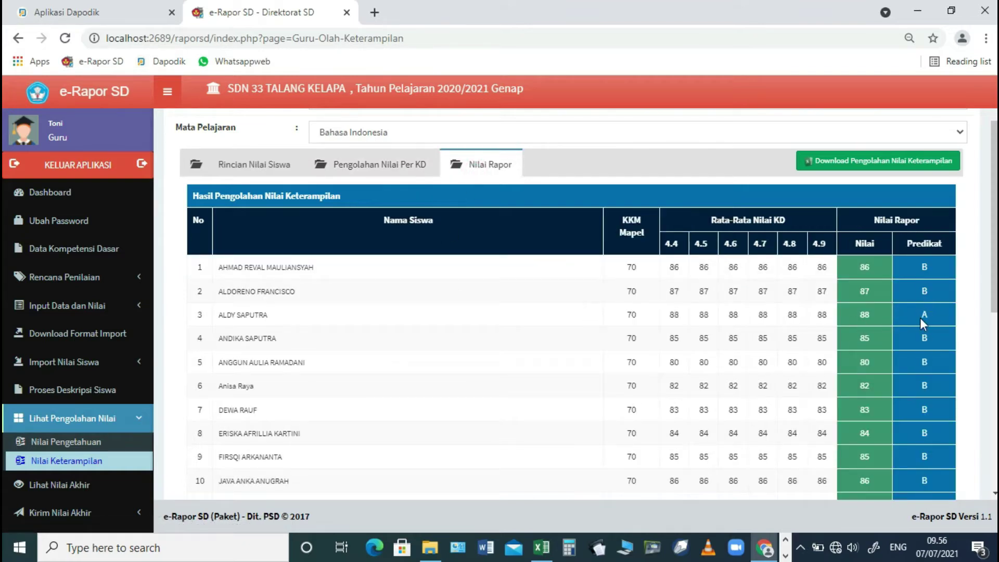
pyautogui.scroll(-1, 890, 320)
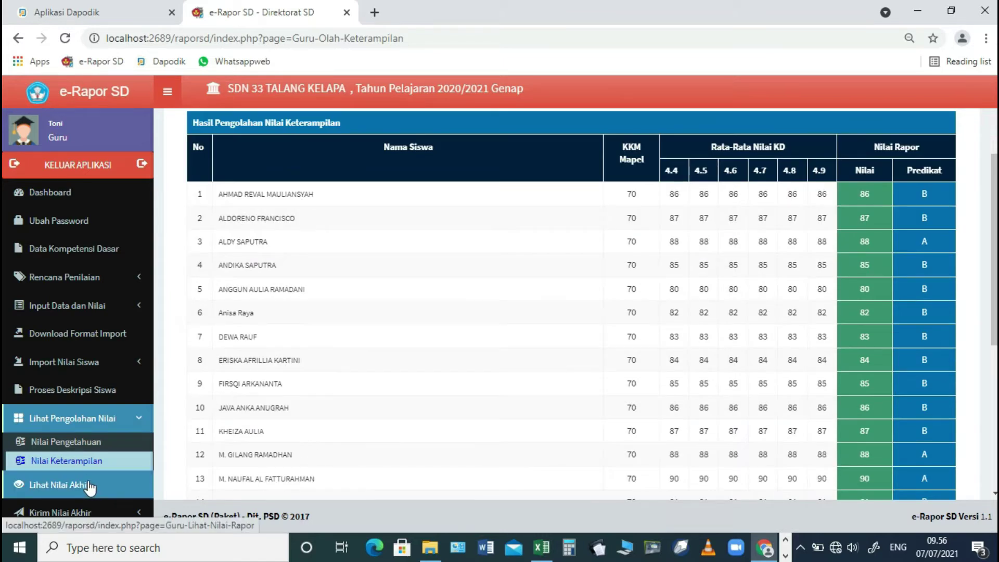
pyautogui.click(88, 485)
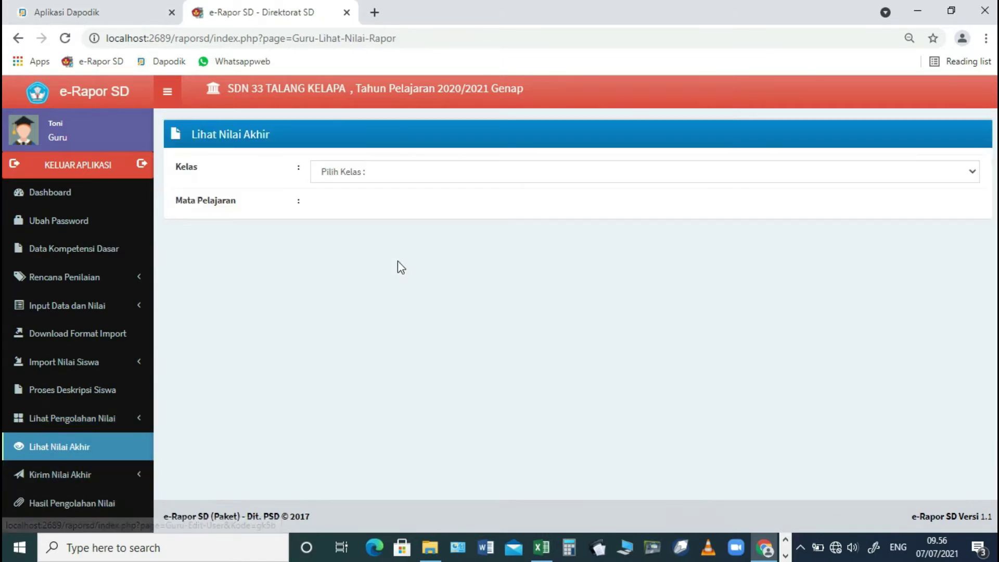
# - Show final knowledge and skills grades (KKM 65) for the 24 students of 5.B Bahasa Indonesia
pyautogui.click(397, 175)
pyautogui.click(371, 203)
pyautogui.click(372, 204)
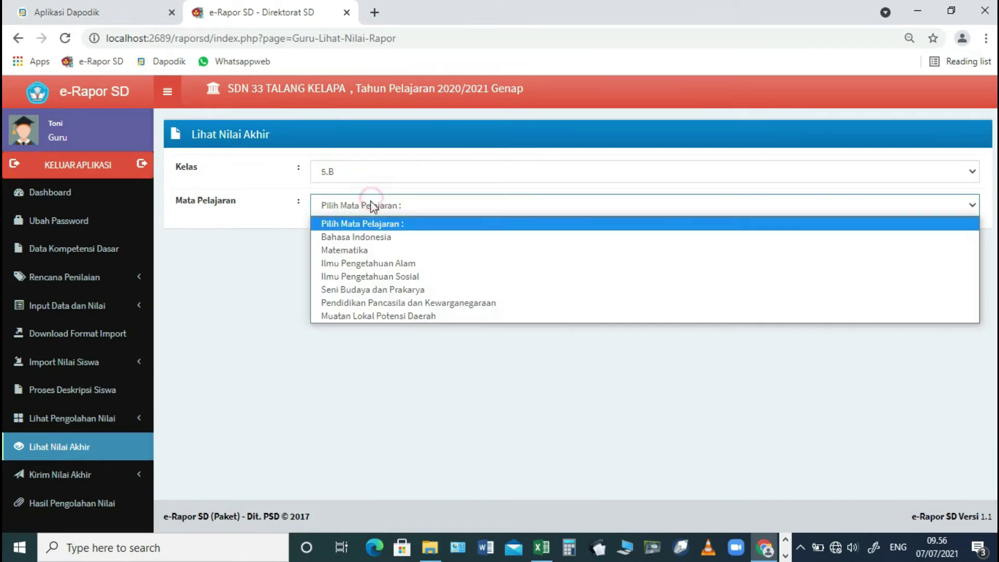
pyautogui.click(351, 236)
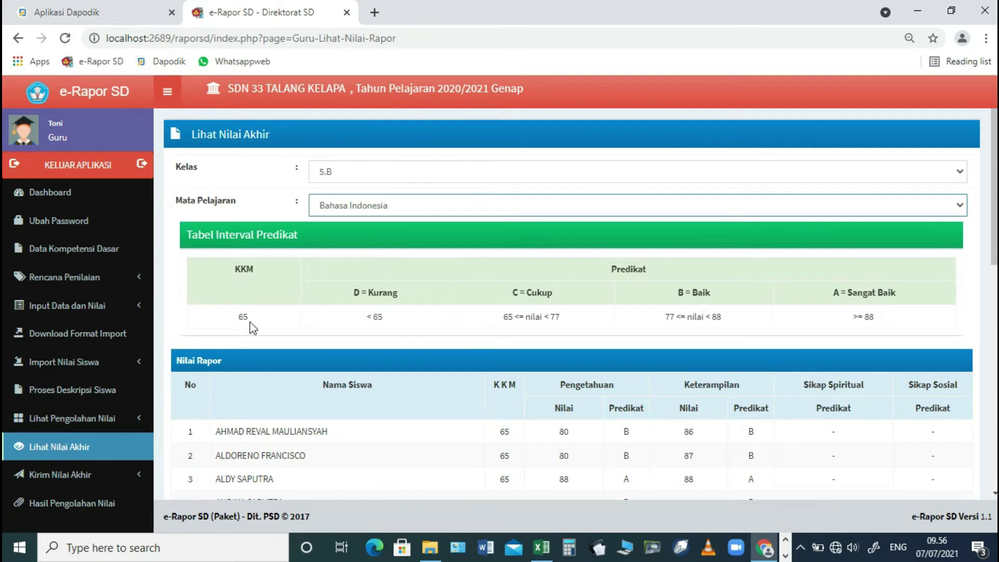
pyautogui.scroll(-10, 250, 321)
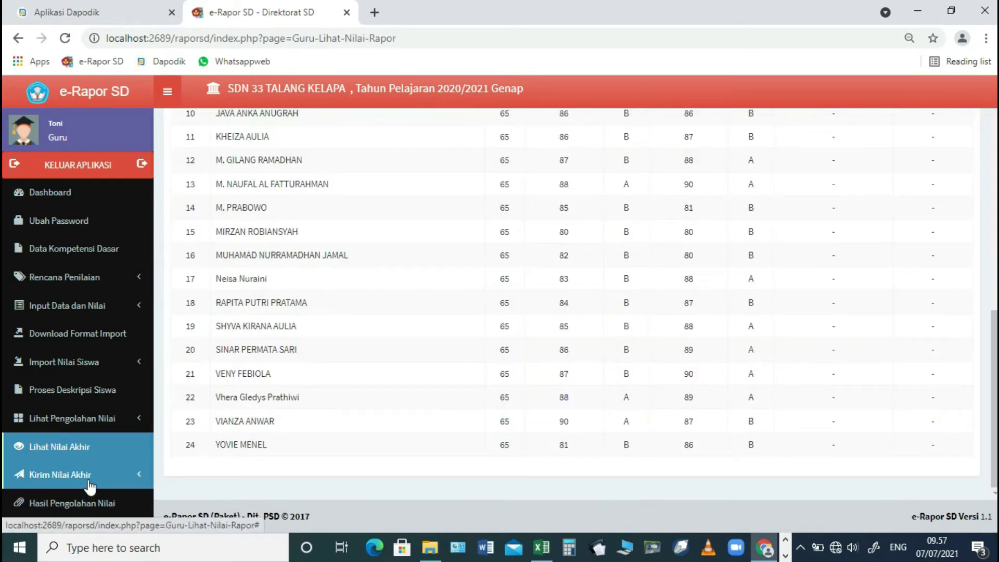
pyautogui.click(90, 486)
pyautogui.scroll(-1, 94, 476)
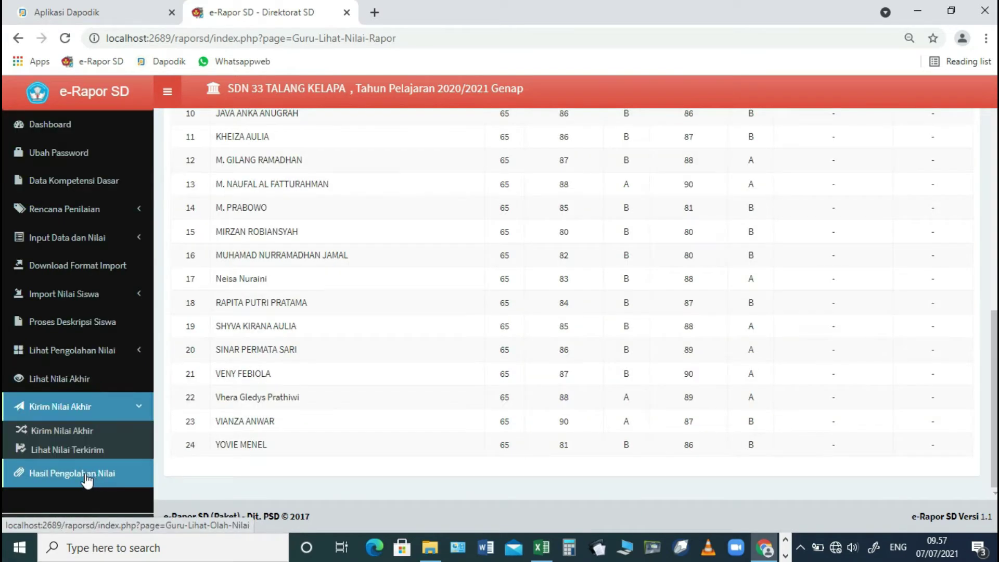
# - Load the 5.B Bahasa Indonesia final grades for all 24 students on the sending page
pyautogui.click(80, 433)
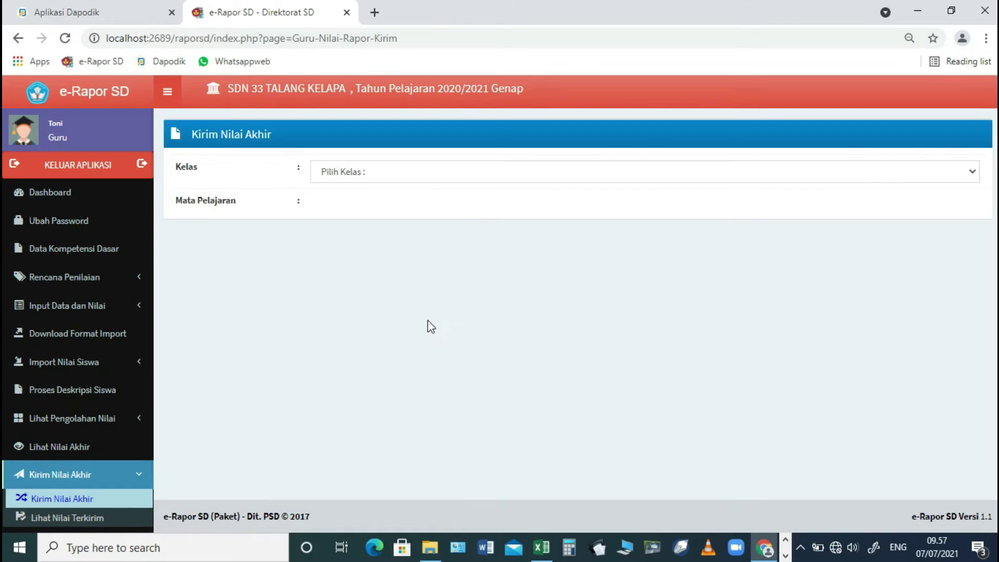
pyautogui.click(419, 180)
pyautogui.click(386, 200)
pyautogui.click(385, 205)
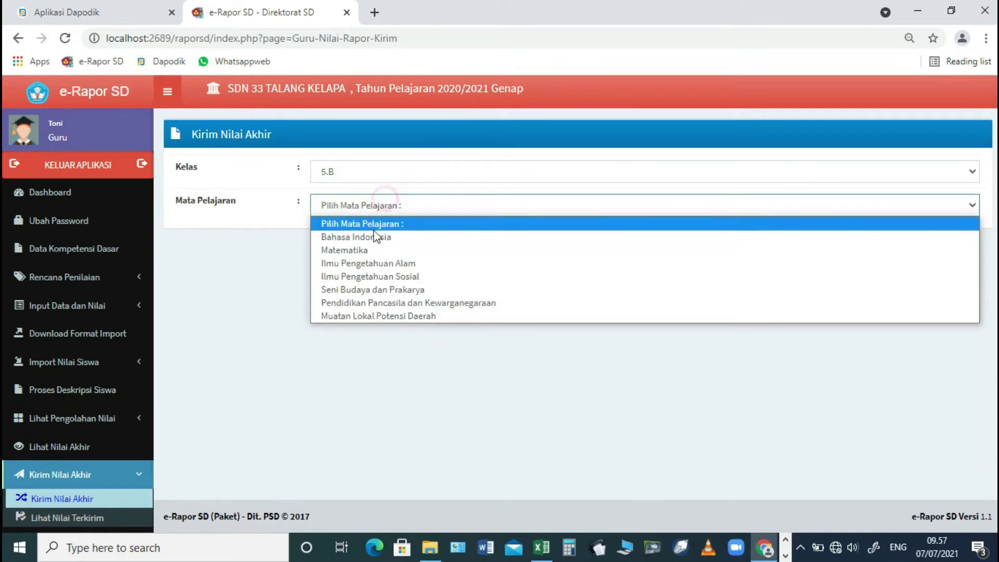
pyautogui.click(371, 234)
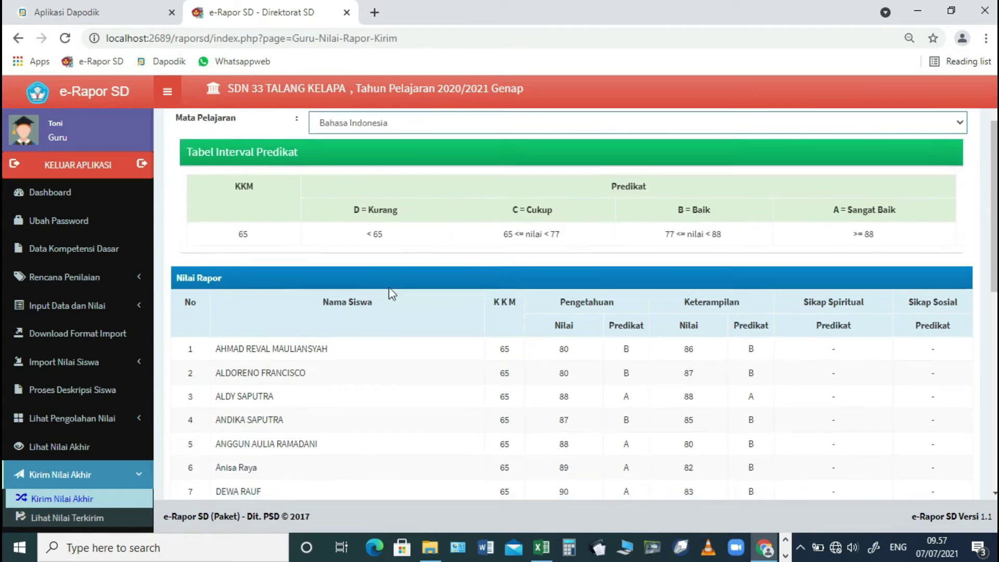
pyautogui.scroll(-9, 392, 302)
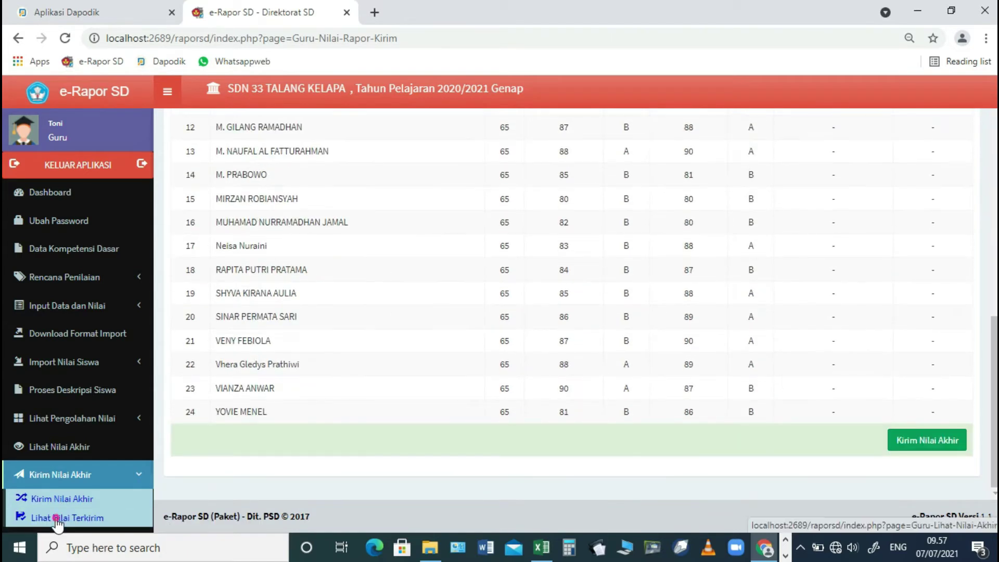
pyautogui.click(57, 520)
# - Check the sent final grades for 5.B Bahasa Indonesia, which are still empty
pyautogui.click(413, 170)
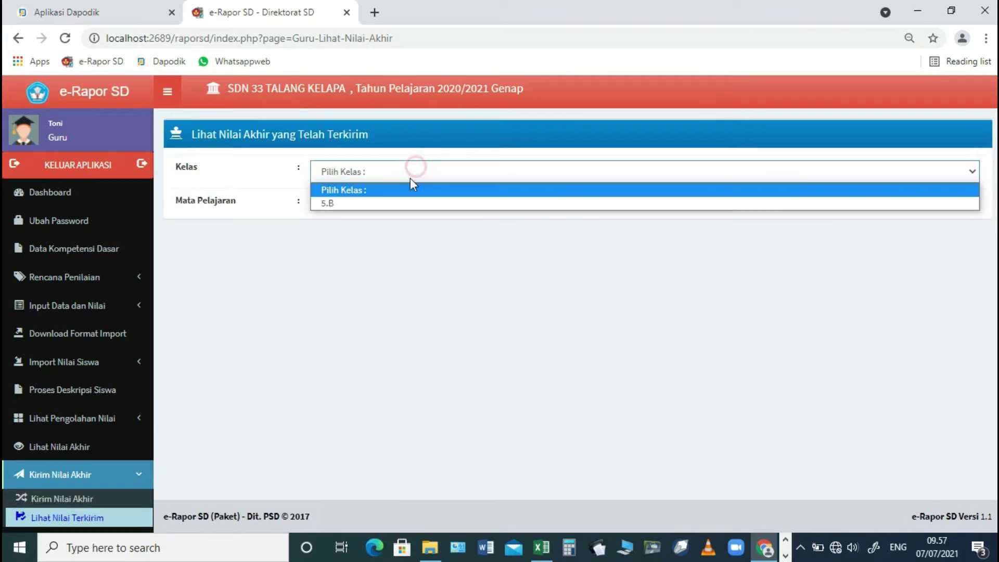
pyautogui.click(385, 203)
pyautogui.click(385, 205)
pyautogui.click(373, 238)
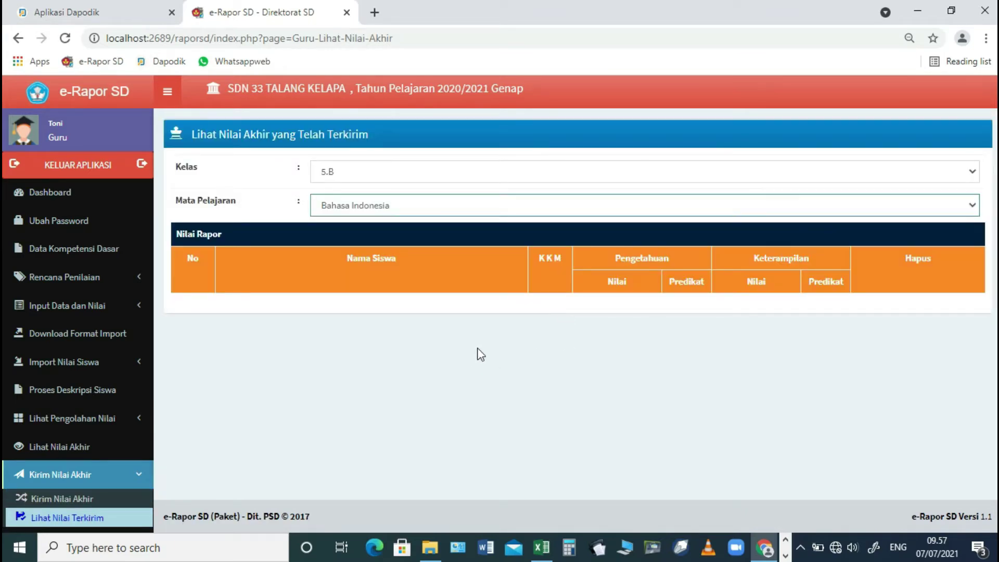
pyautogui.scroll(-1, 78, 468)
# - Load the sent grade processing results for class 5.B Bahasa Indonesia
pyautogui.click(78, 474)
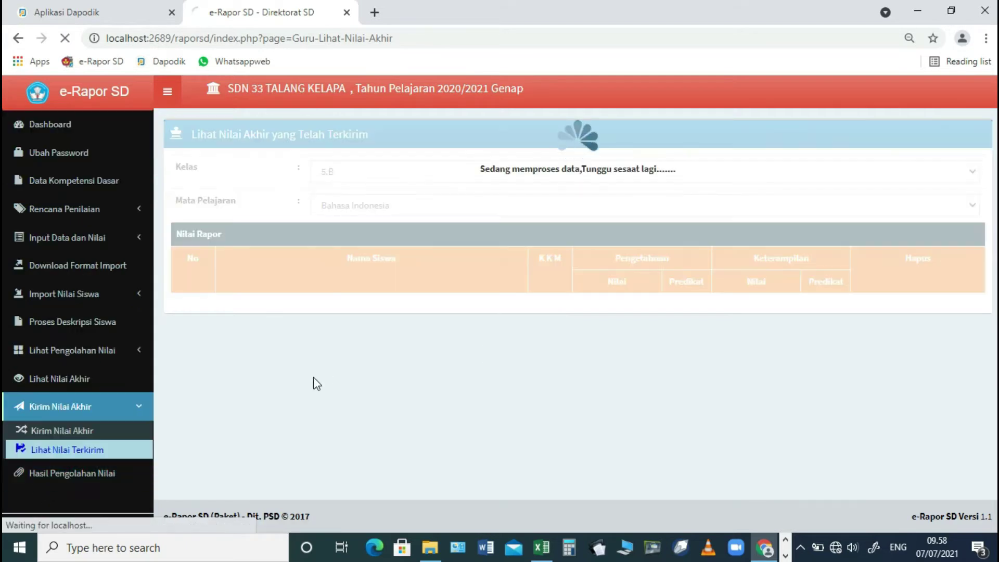
pyautogui.click(406, 173)
pyautogui.click(381, 200)
pyautogui.click(380, 205)
pyautogui.click(364, 237)
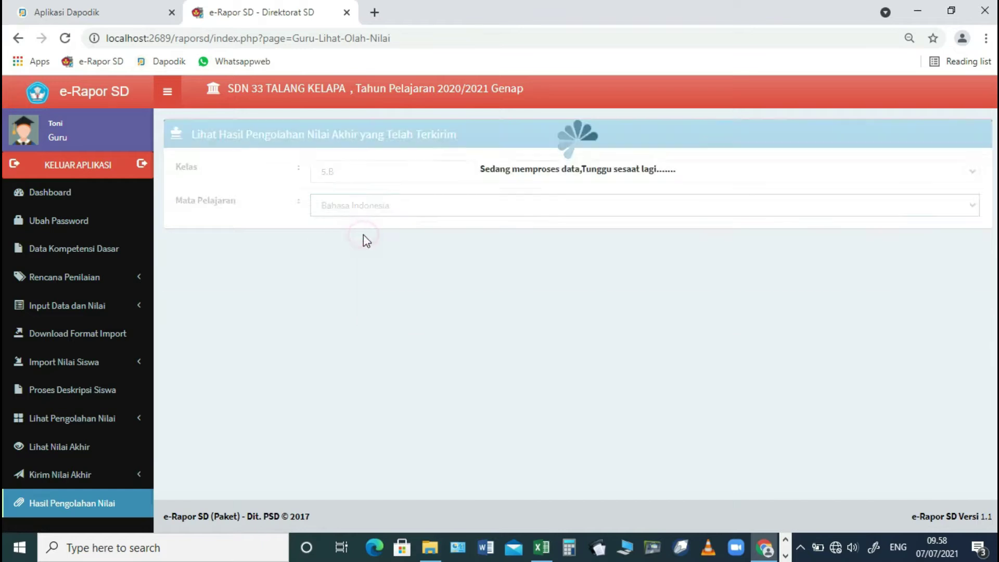
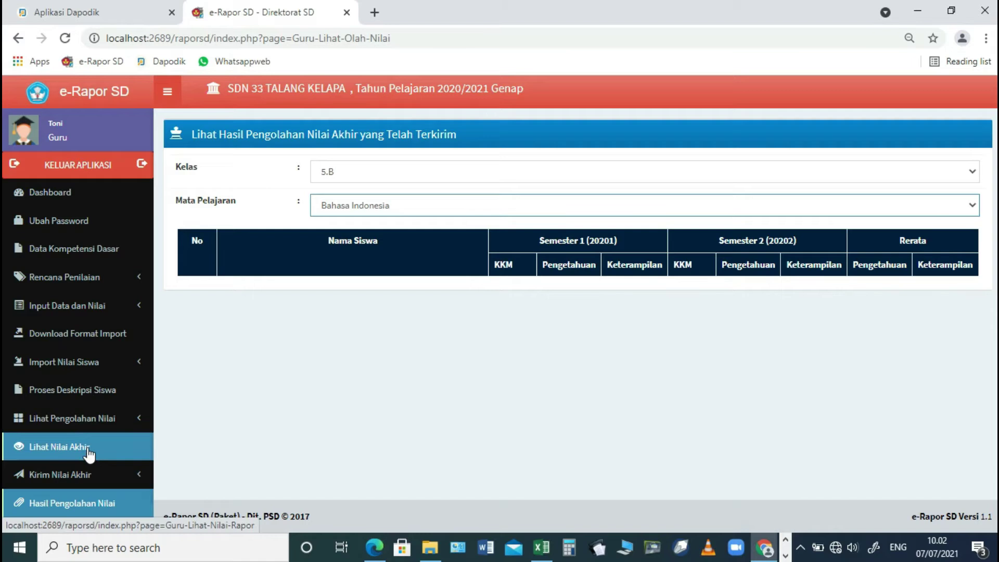
# - Send the class 5.B Bahasa Indonesia final grades and acknowledge the grades-saved confirmation
pyautogui.click(76, 478)
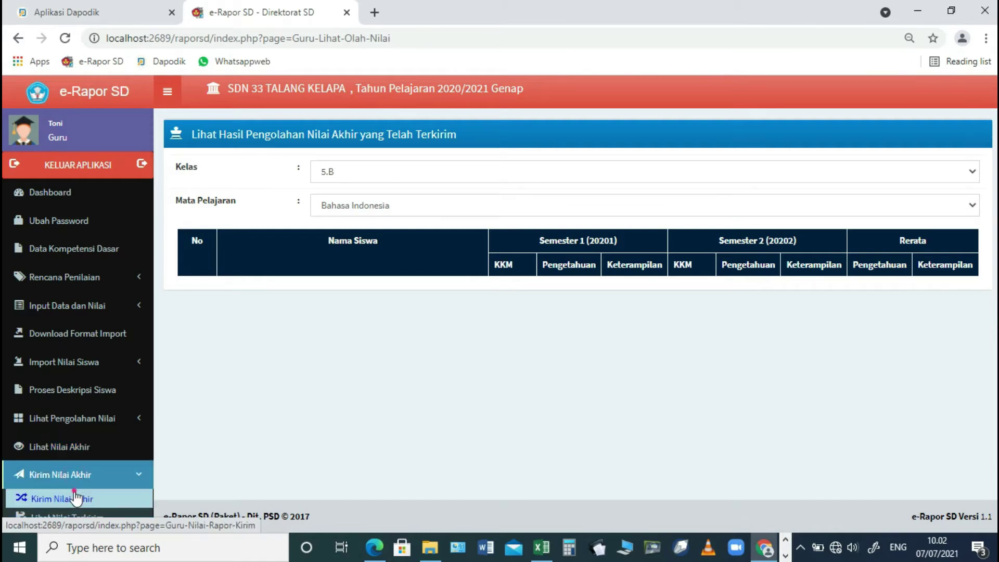
pyautogui.click(75, 498)
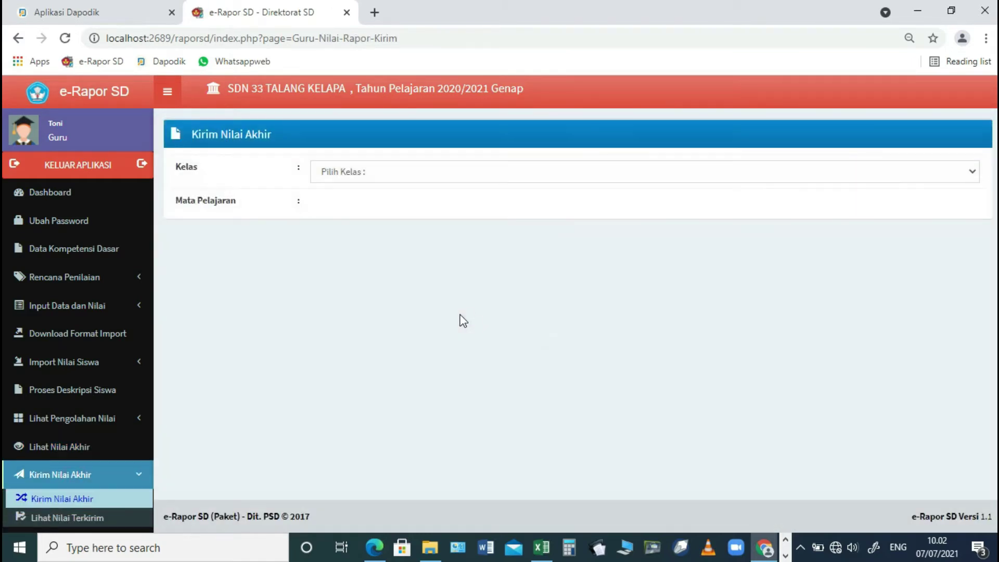
pyautogui.click(400, 177)
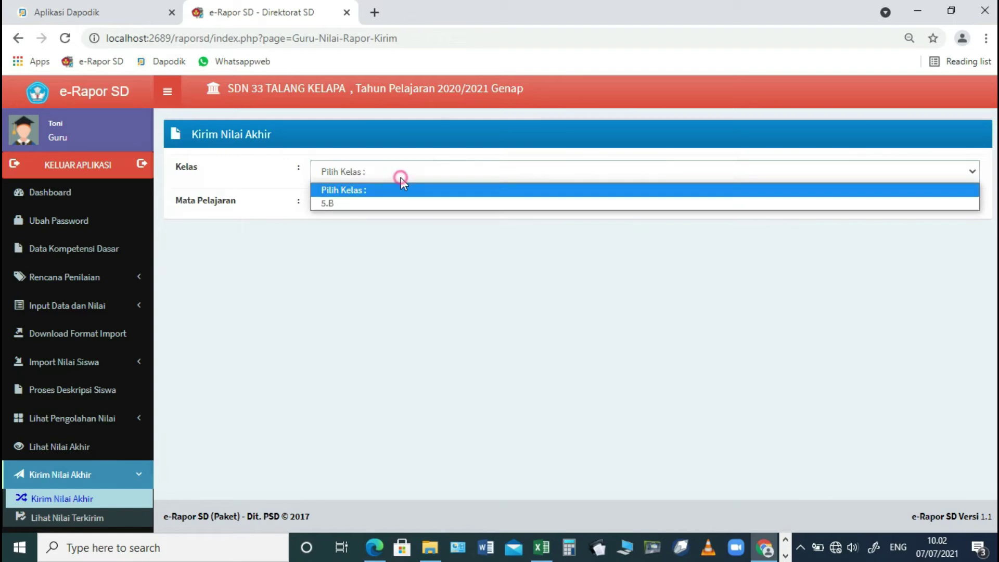
pyautogui.click(374, 210)
pyautogui.click(378, 207)
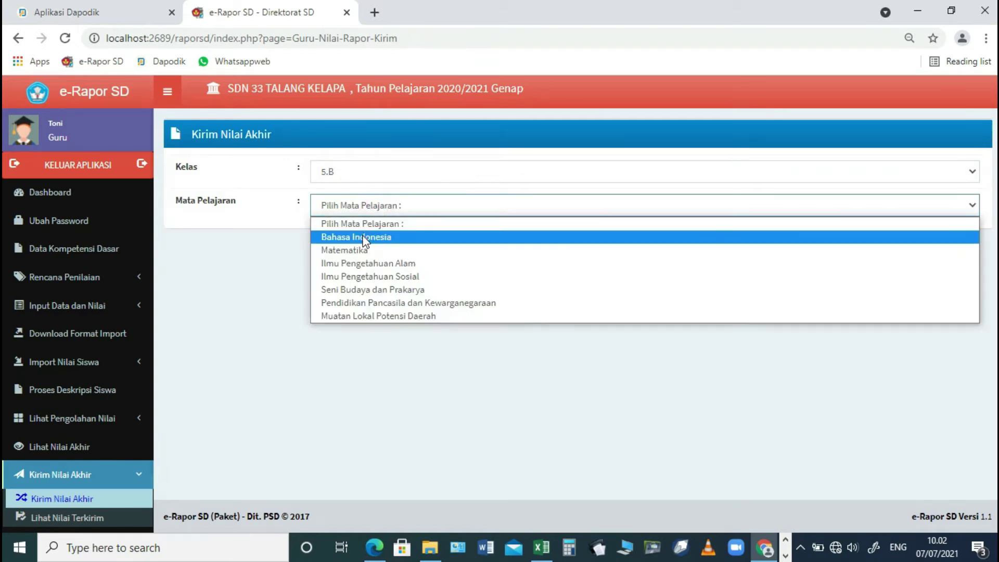
pyautogui.click(364, 234)
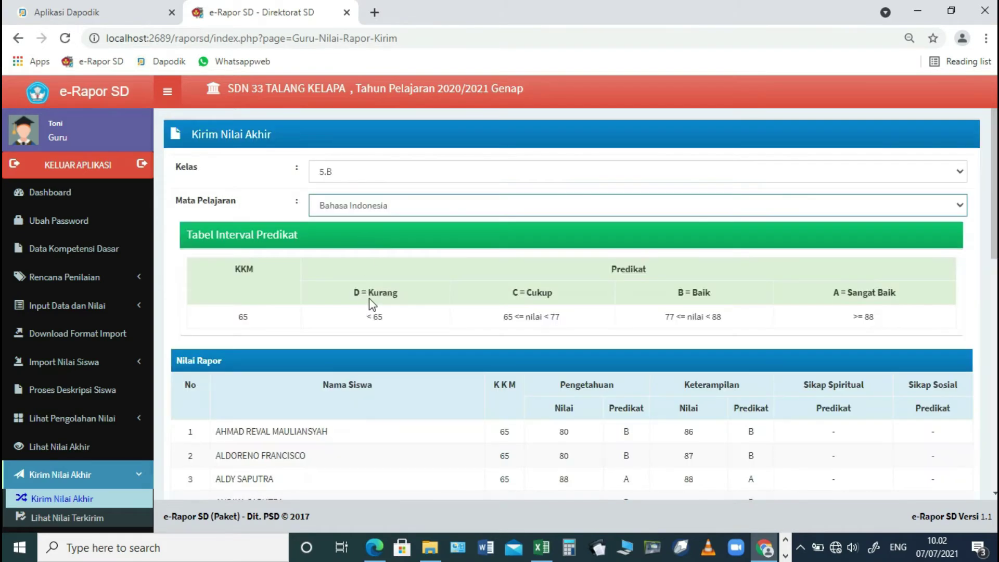
pyautogui.scroll(-10, 371, 304)
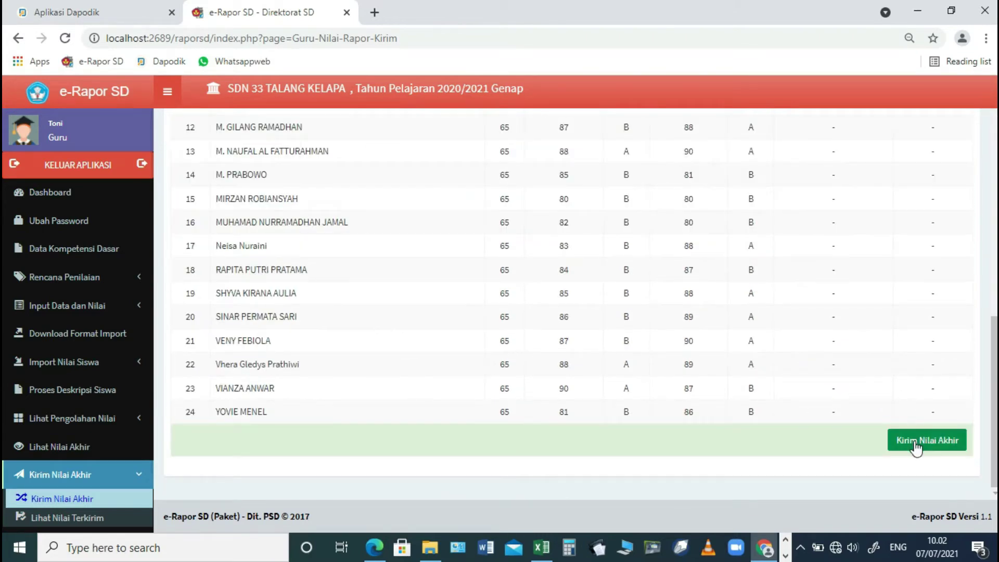
pyautogui.click(916, 446)
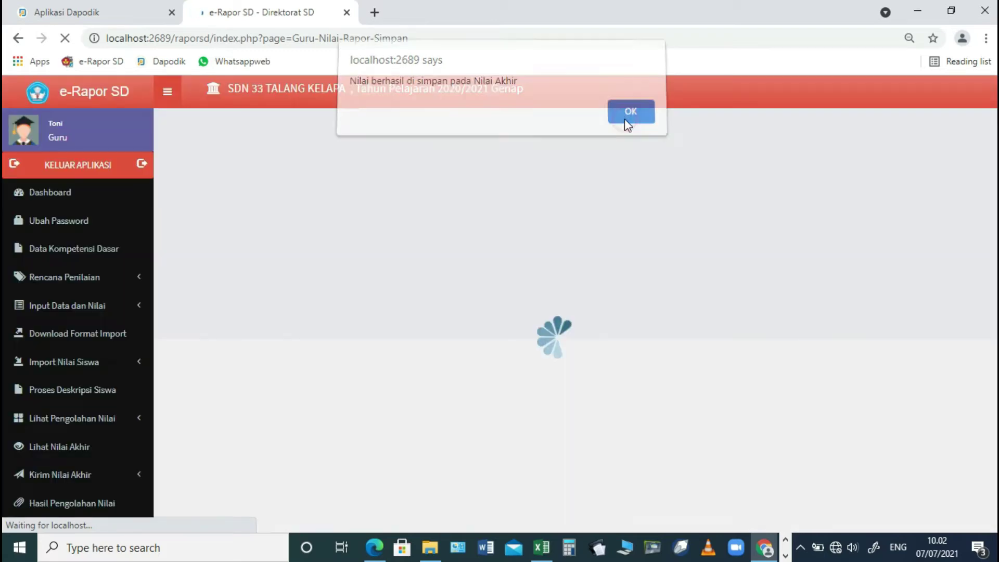
pyautogui.click(627, 121)
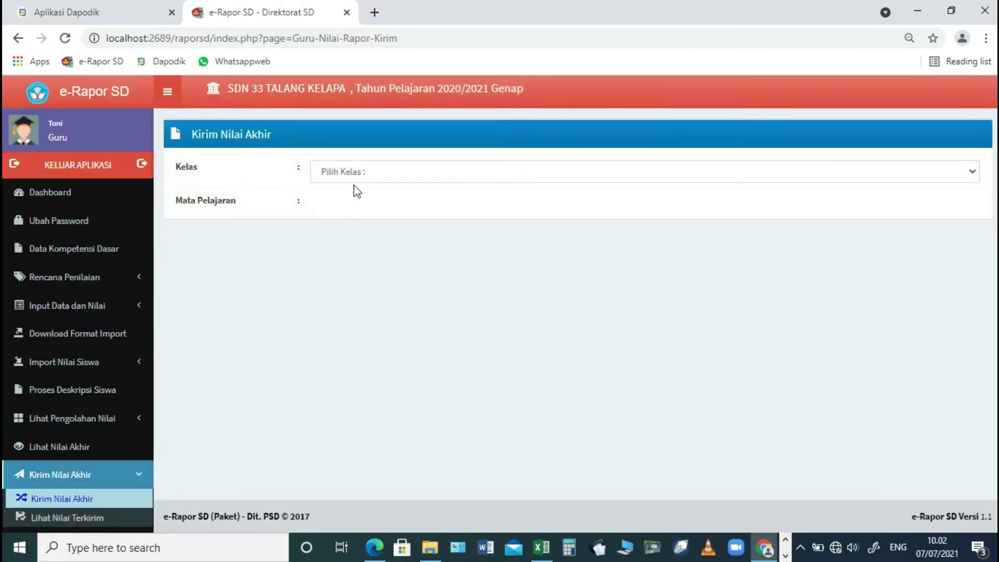
pyautogui.scroll(-1, 80, 468)
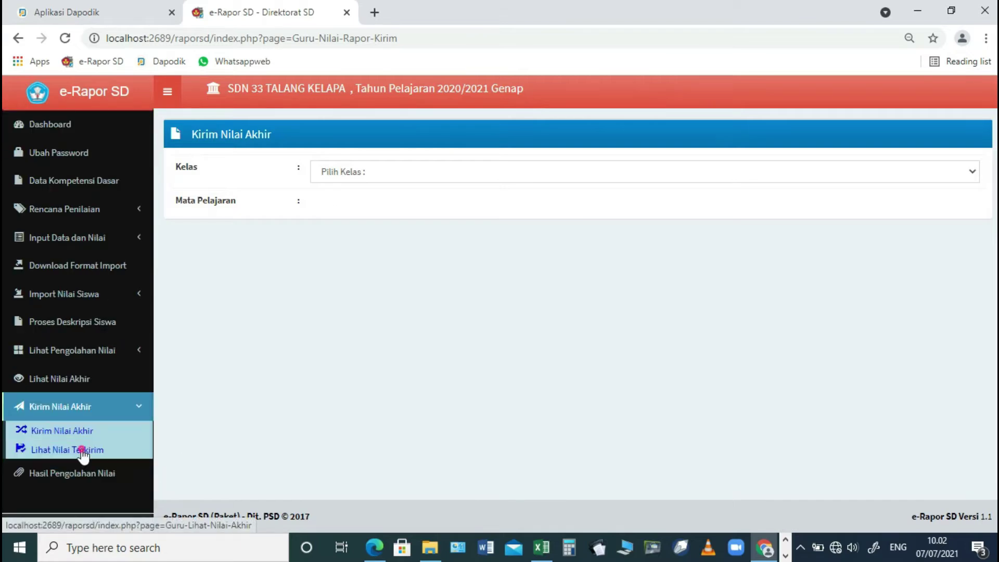
# - Check that the sent final grades for 5.B Bahasa Indonesia list all 24 students
pyautogui.click(82, 451)
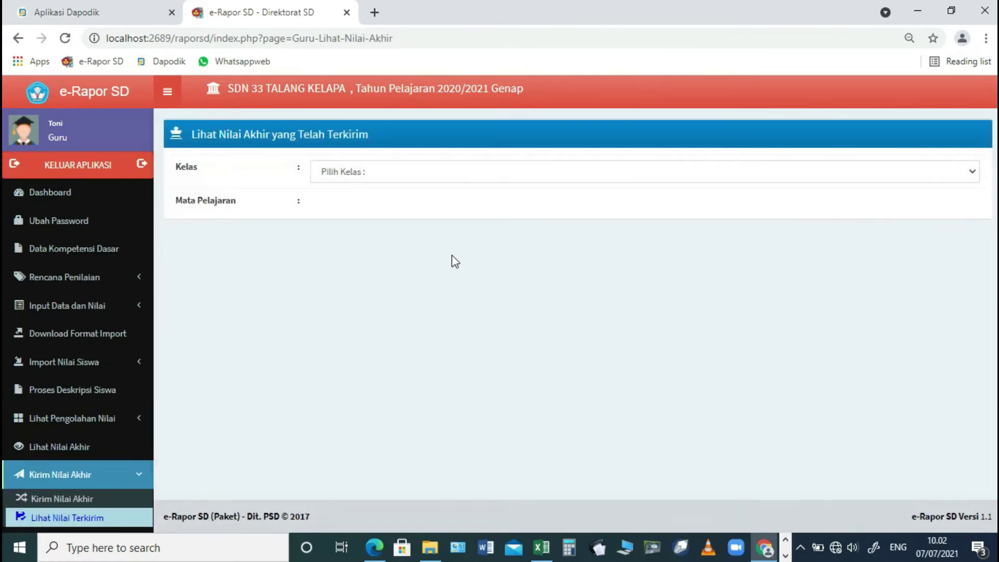
pyautogui.click(472, 174)
pyautogui.click(454, 202)
pyautogui.click(437, 205)
pyautogui.click(413, 238)
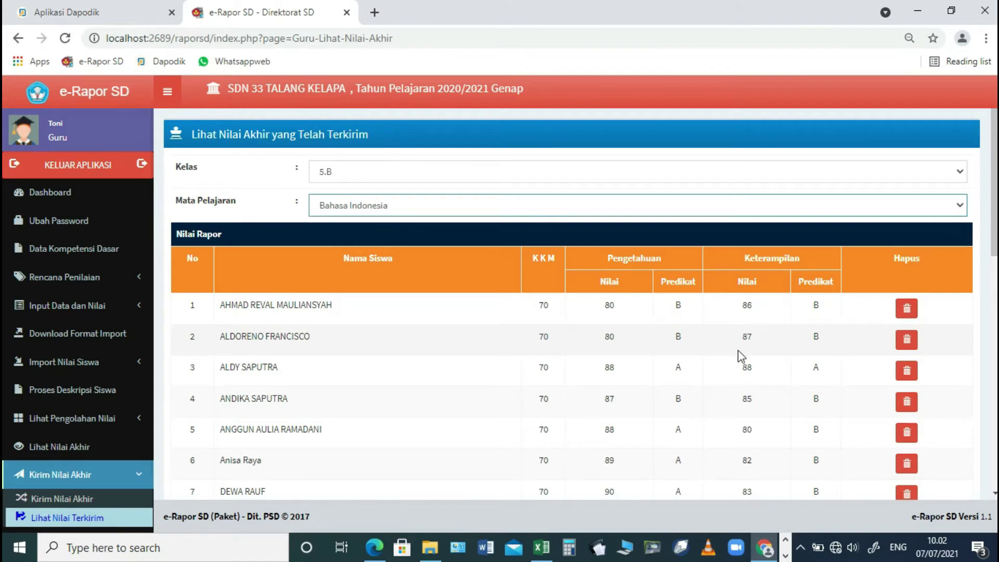
pyautogui.scroll(-10, 738, 349)
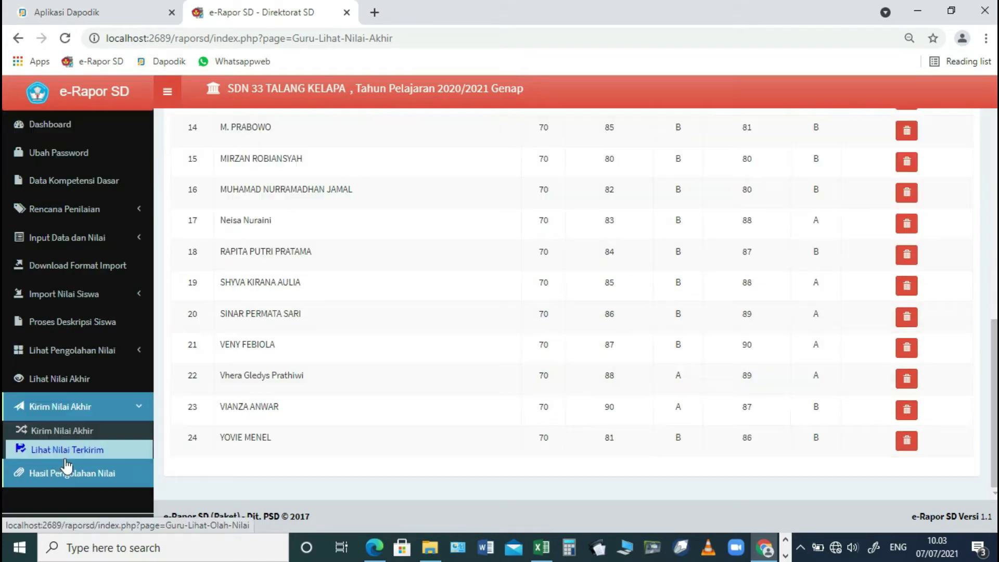
# - Reload the 5.B Bahasa Indonesia sending form, showing 24 students with KKM 65
pyautogui.click(65, 431)
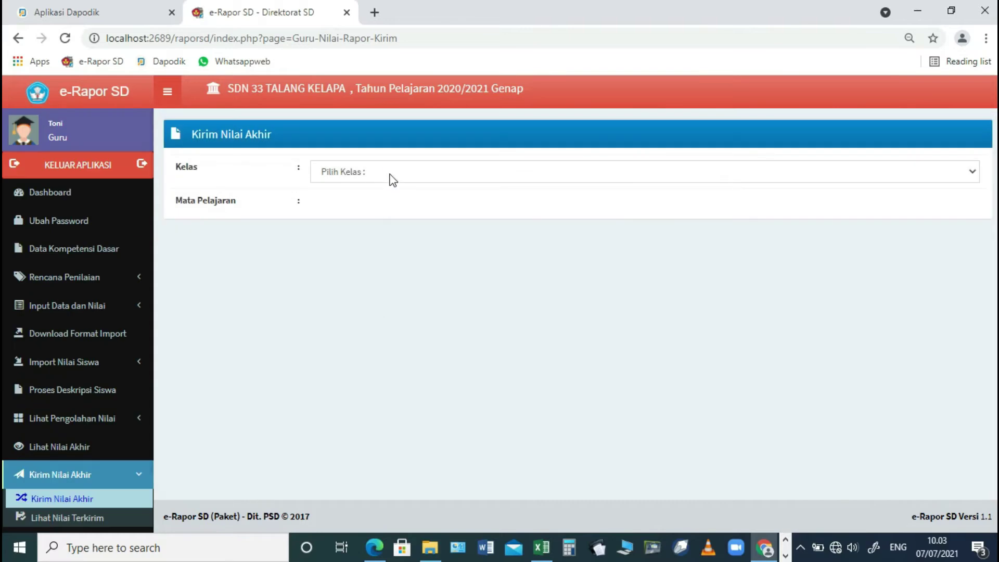
pyautogui.click(390, 176)
pyautogui.click(363, 204)
pyautogui.click(368, 204)
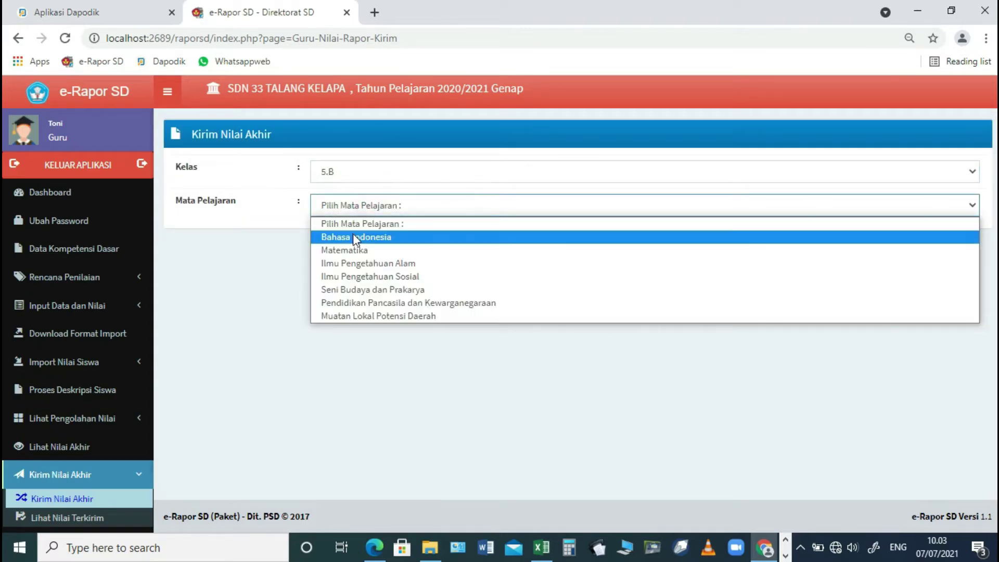
pyautogui.click(353, 235)
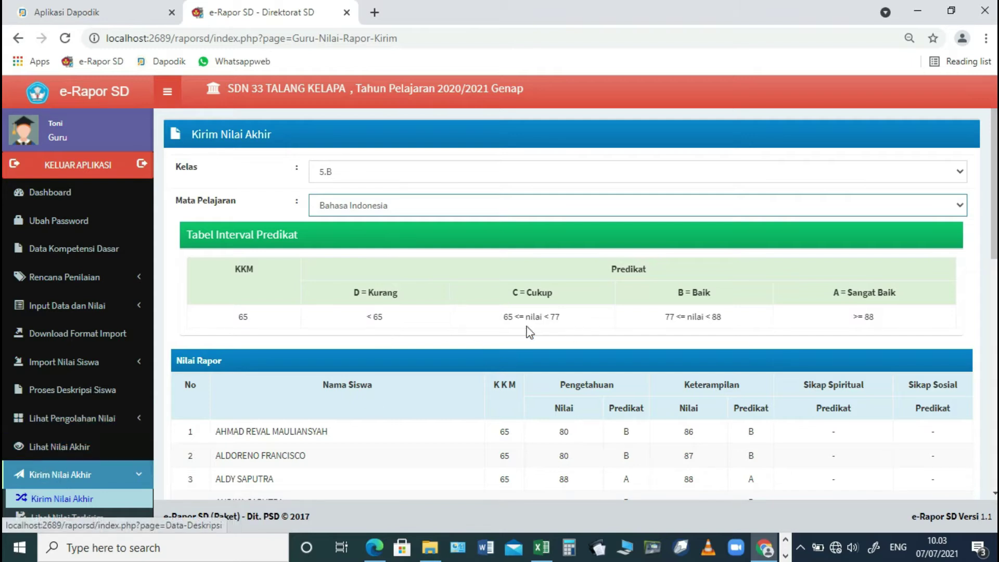
pyautogui.scroll(-10, 519, 321)
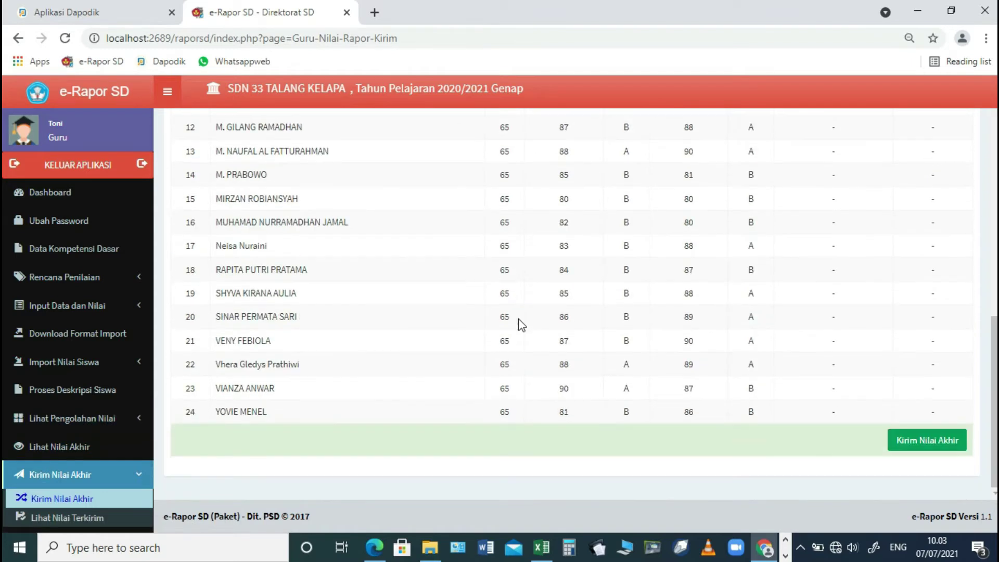
pyautogui.scroll(-2, 63, 500)
pyautogui.click(60, 490)
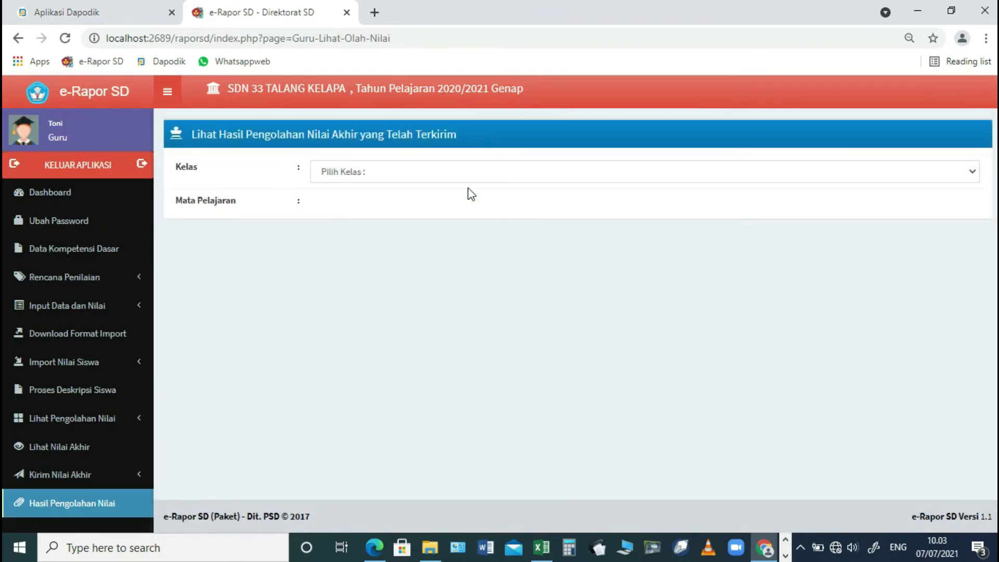
# - Review class 5.B processed grade results for Bahasa Indonesia, then for Matematika
pyautogui.click(471, 174)
pyautogui.click(451, 207)
pyautogui.click(451, 207)
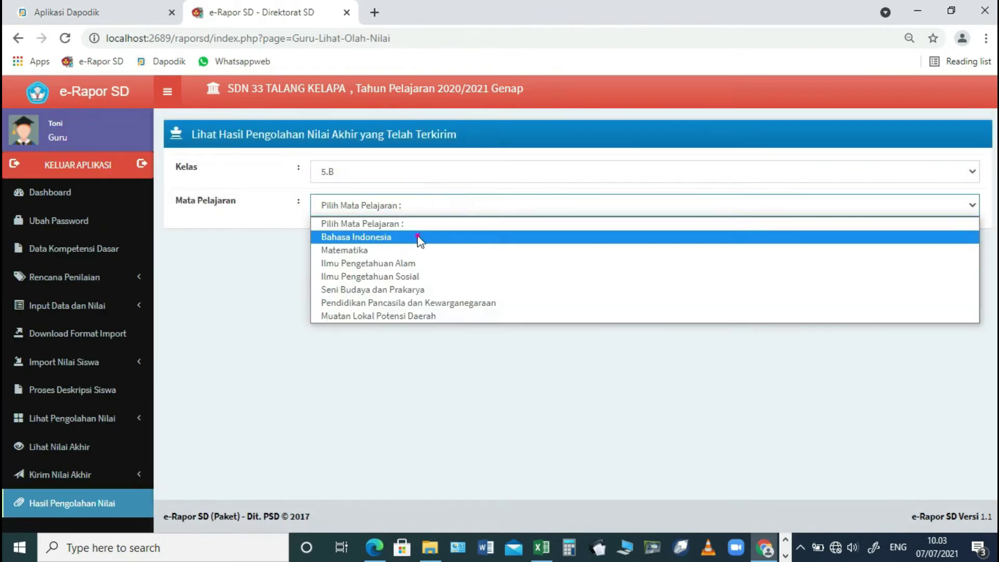
pyautogui.click(417, 236)
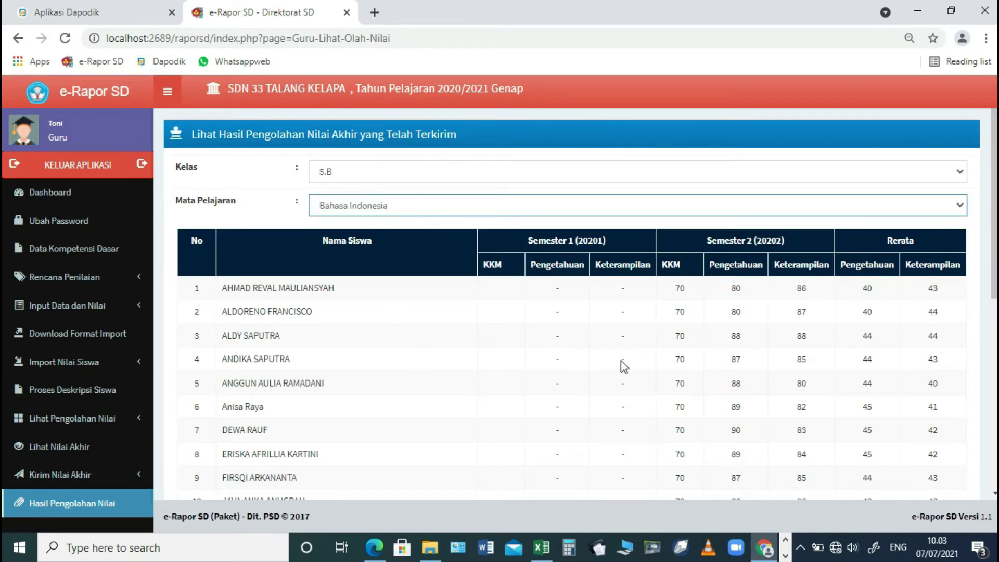
pyautogui.scroll(-1, 468, 260)
pyautogui.click(350, 188)
pyautogui.click(326, 232)
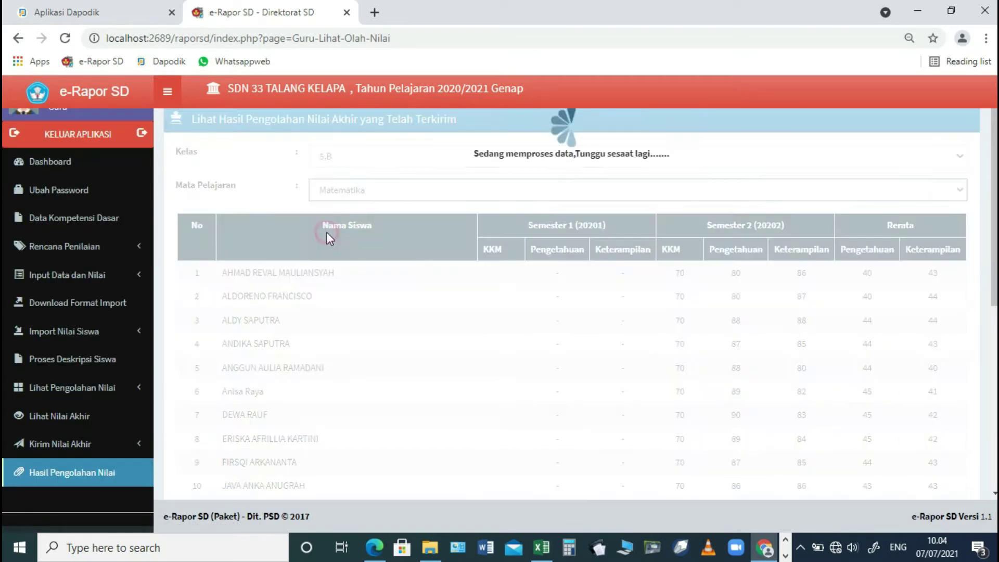
# - View the Matematika final grades for class 5.B
pyautogui.click(66, 424)
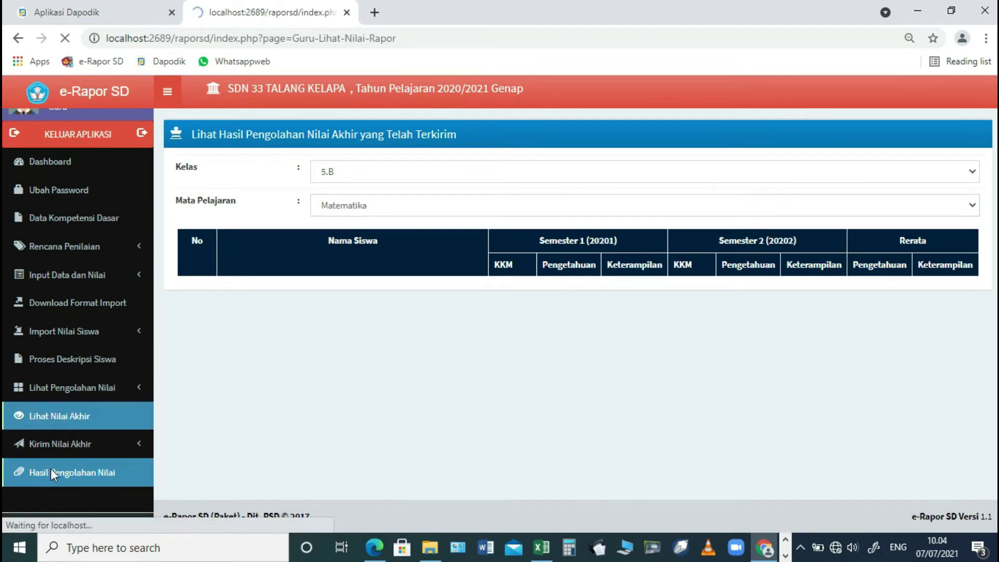
pyautogui.click(381, 172)
pyautogui.click(361, 203)
pyautogui.click(358, 205)
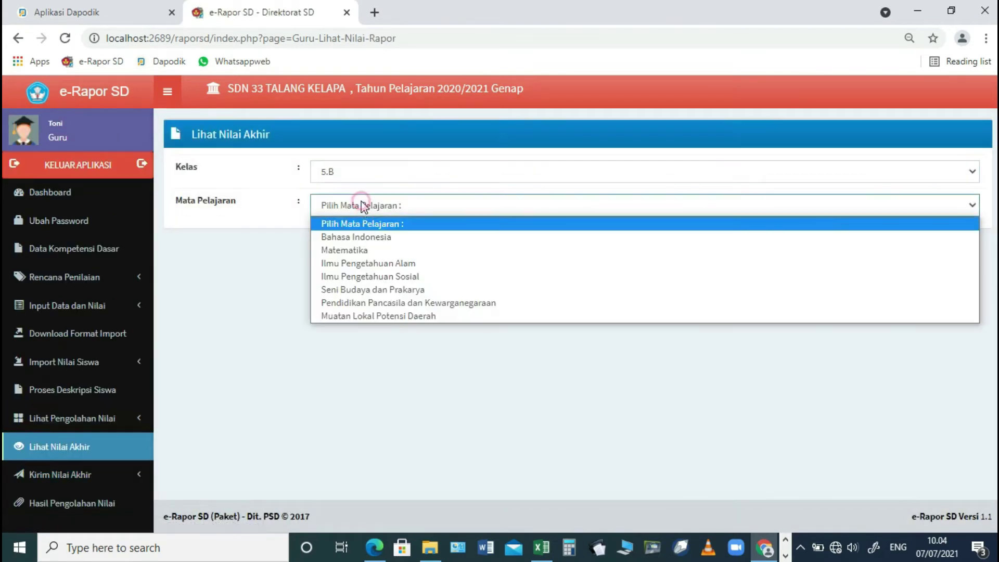
pyautogui.click(342, 252)
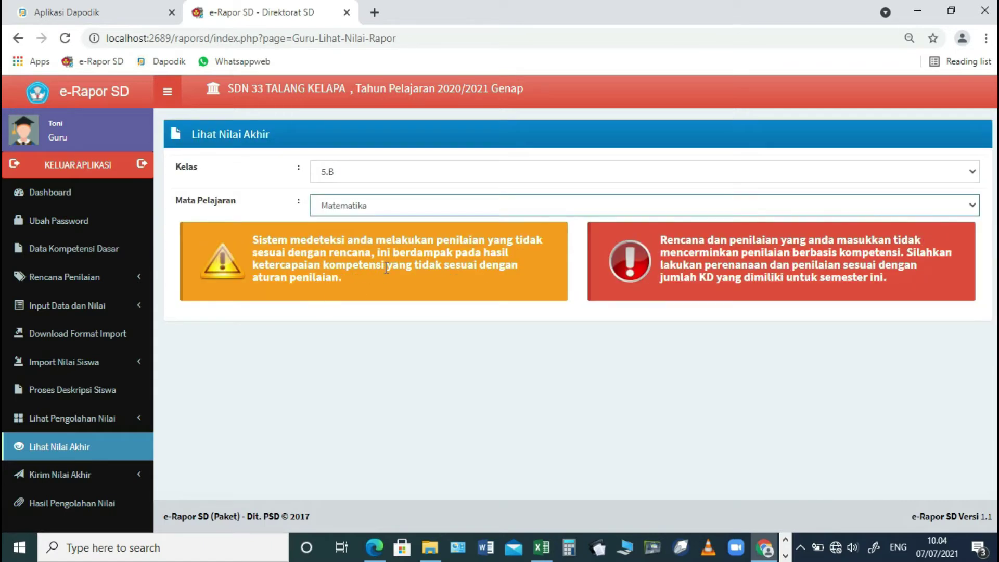
# - Load class 5.B Matematika for sending, revealing warnings that assessments don't match the plan's KD count
pyautogui.click(80, 479)
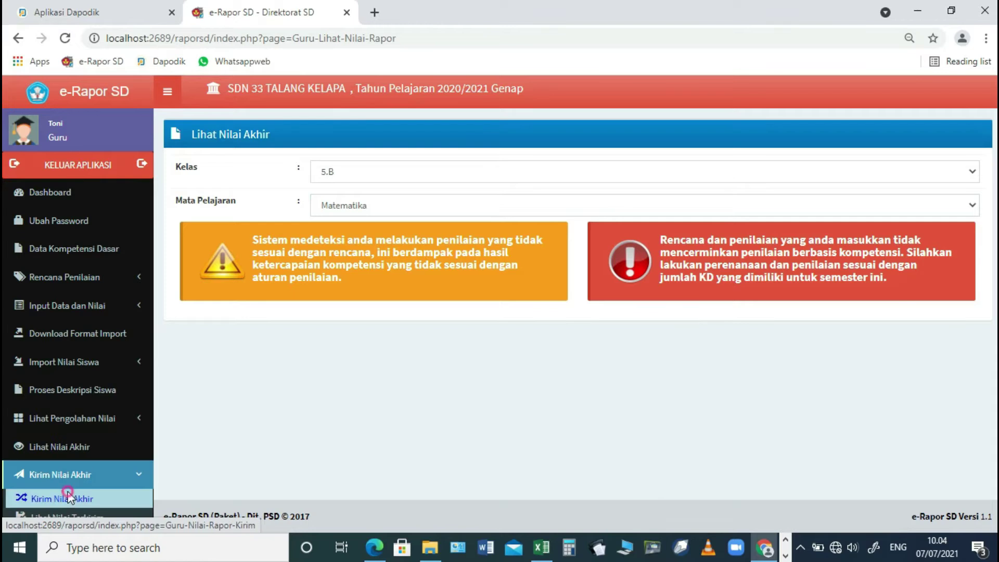
pyautogui.click(65, 497)
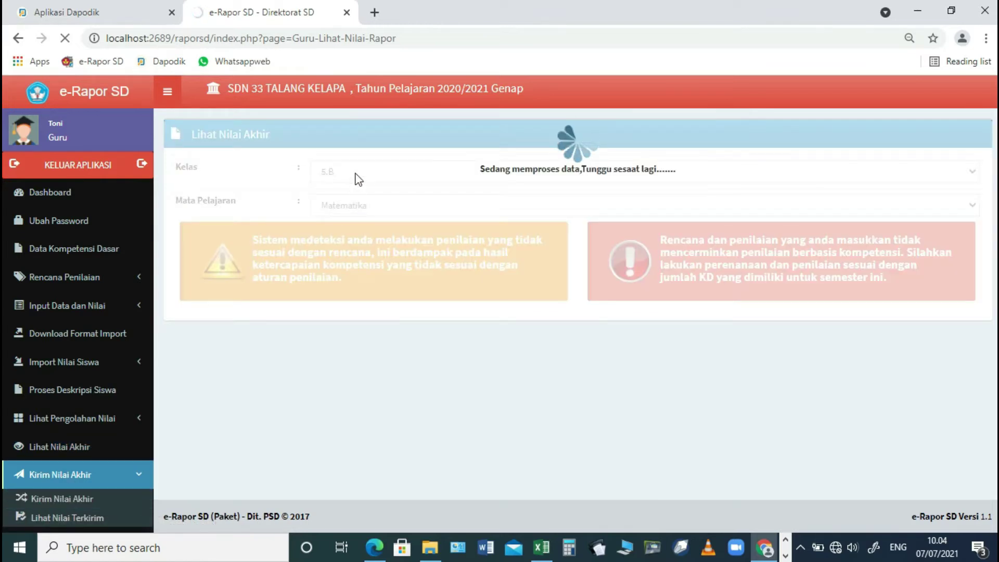
pyautogui.click(66, 41)
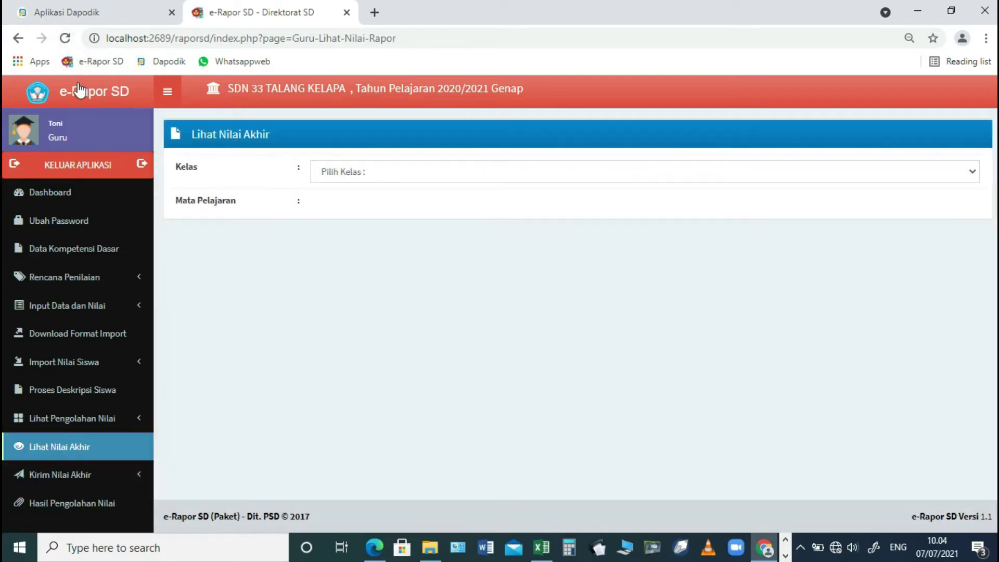
pyautogui.click(78, 475)
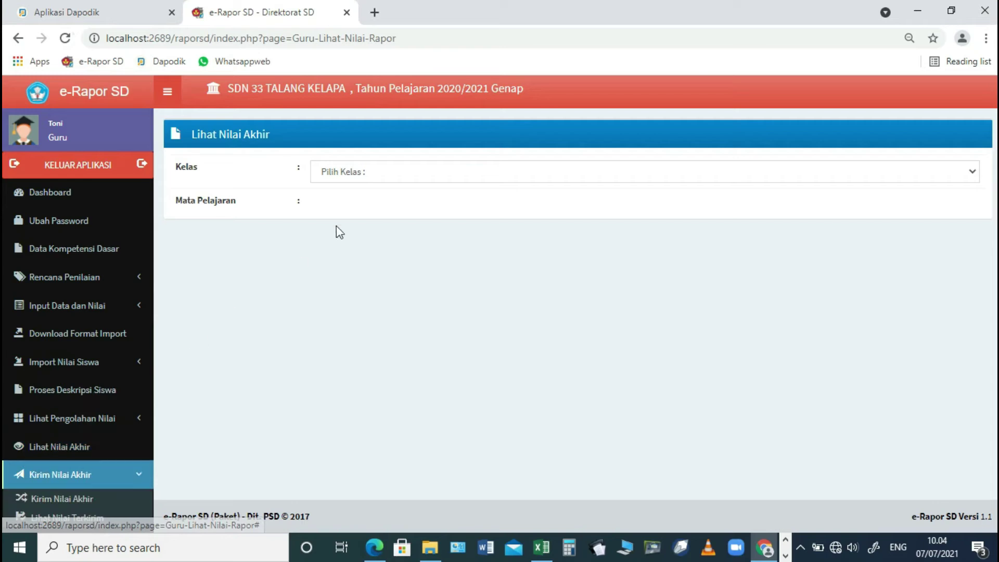
pyautogui.click(89, 501)
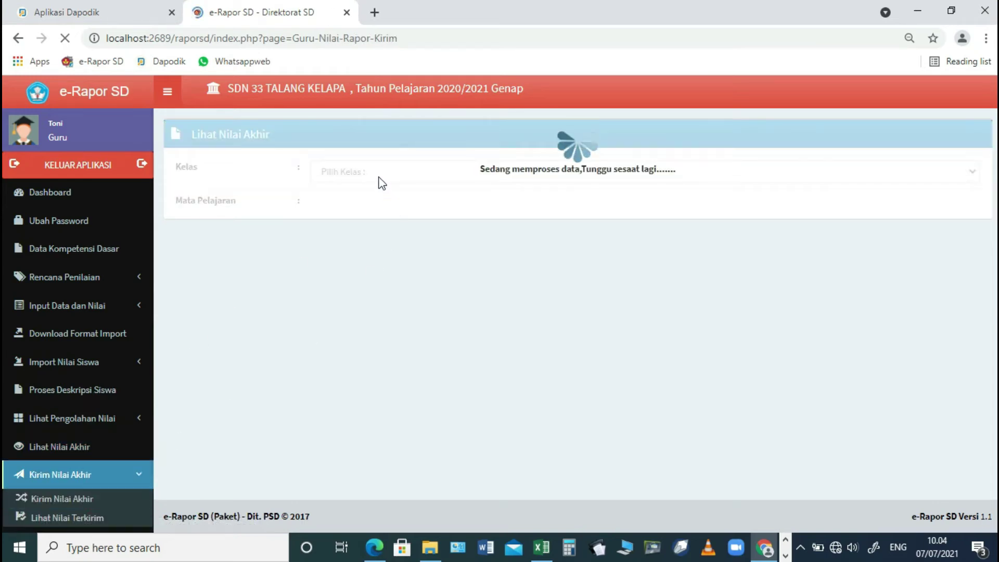
pyautogui.click(379, 172)
pyautogui.click(367, 201)
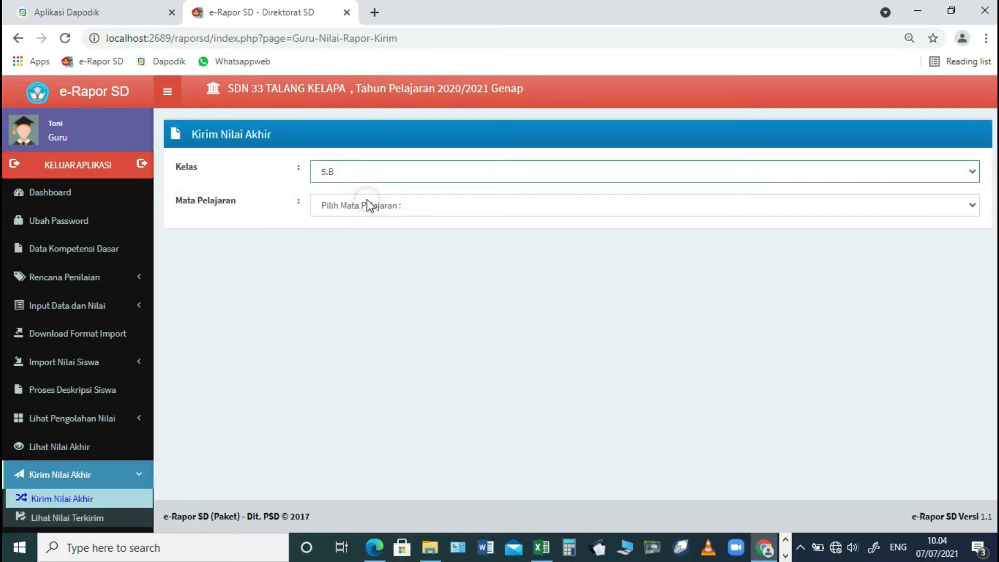
pyautogui.click(367, 203)
pyautogui.click(359, 251)
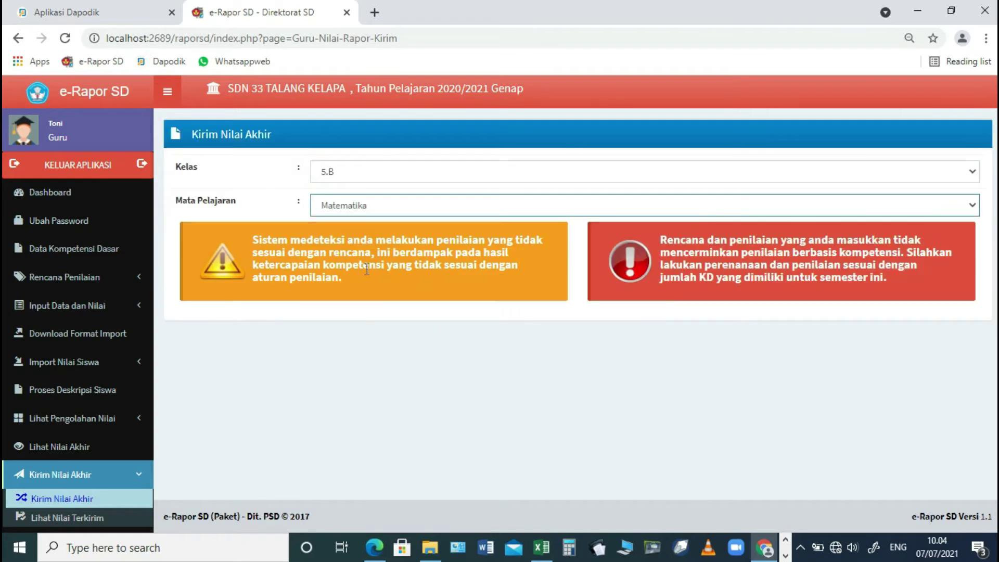
# - Sign out of the teacher account and log back in at the Admin level
pyautogui.click(71, 175)
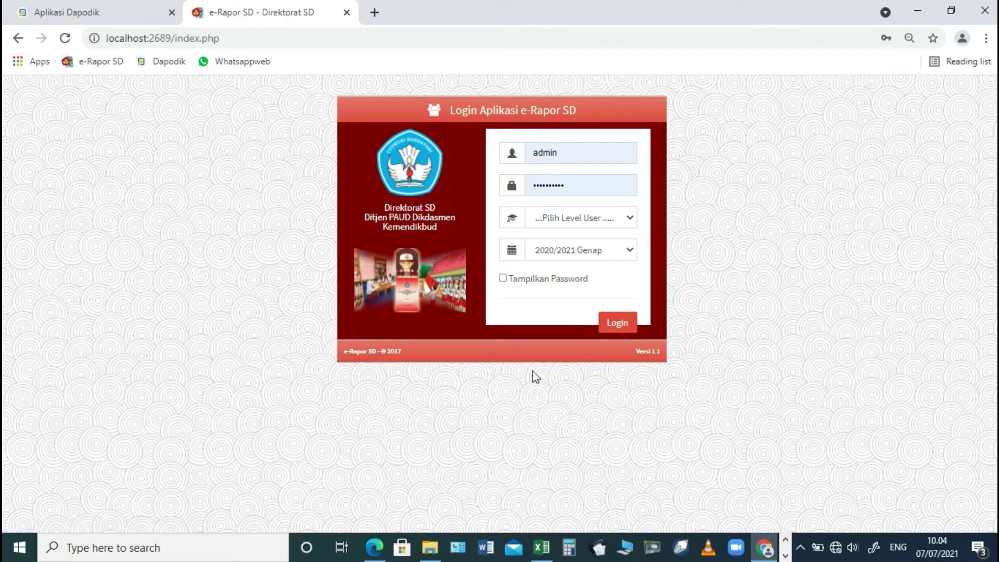
pyautogui.click(578, 219)
pyautogui.click(563, 261)
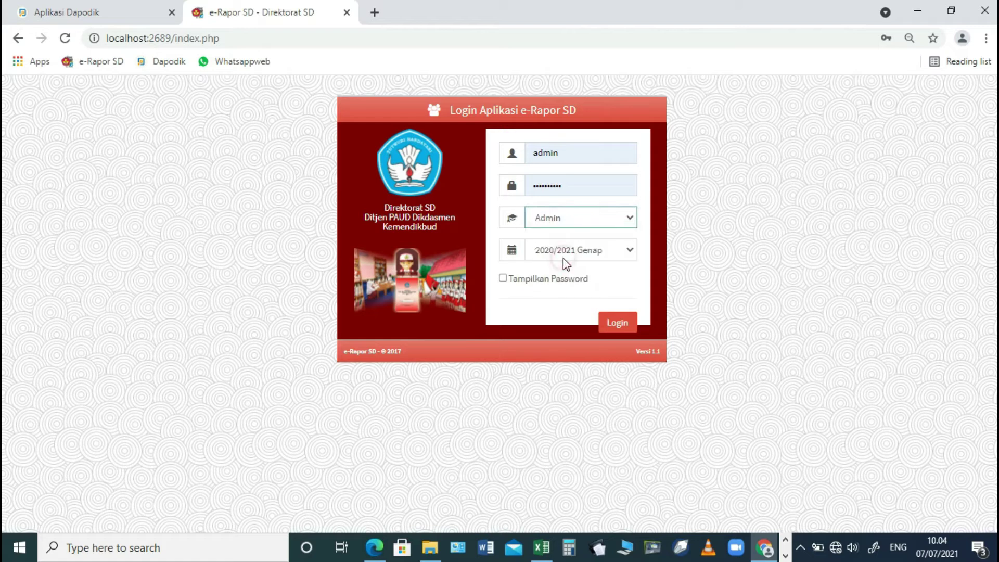
pyautogui.click(609, 326)
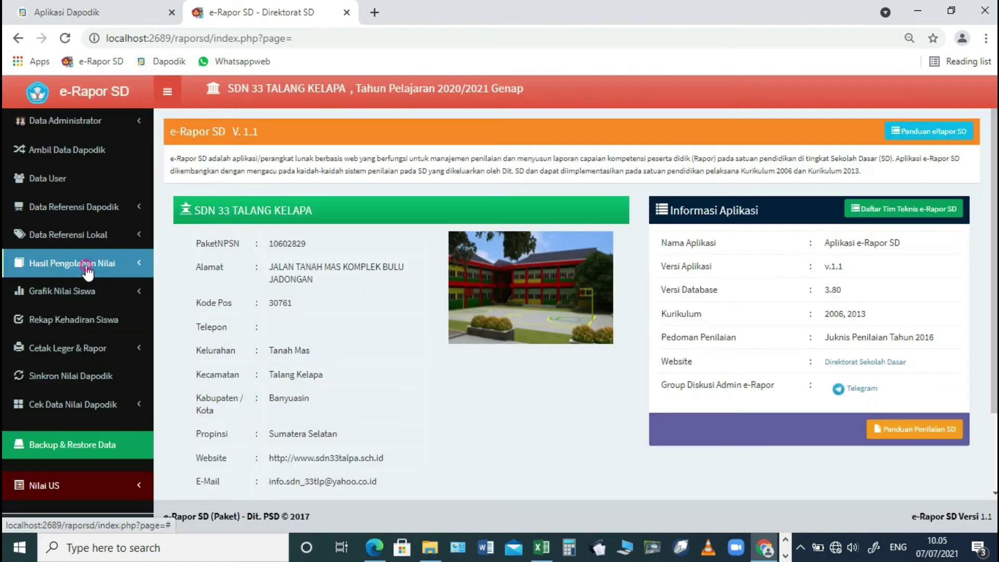
# - Check class 5.B's grading status, where only Bahasa Indonesia is marked sent
pyautogui.click(94, 264)
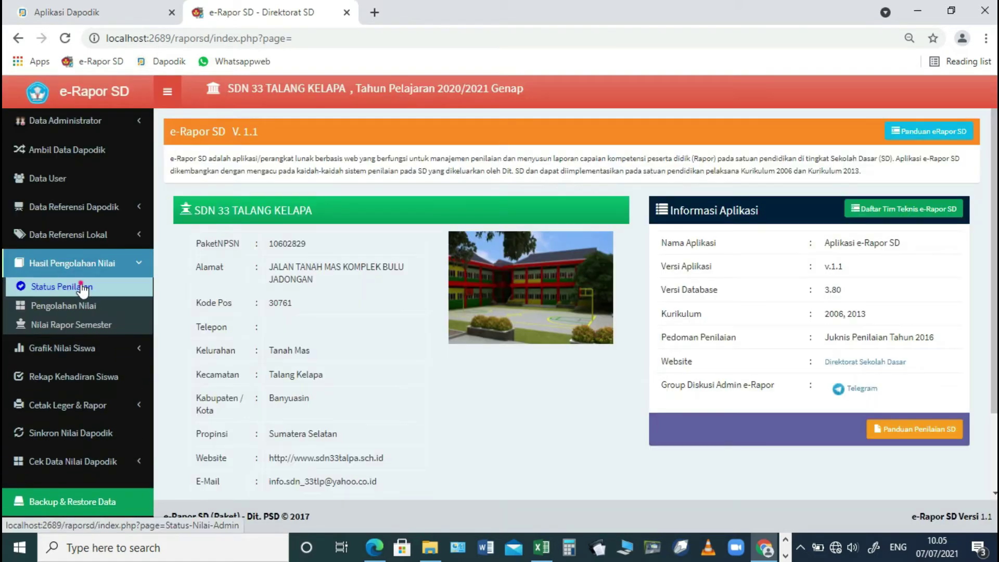
pyautogui.click(80, 286)
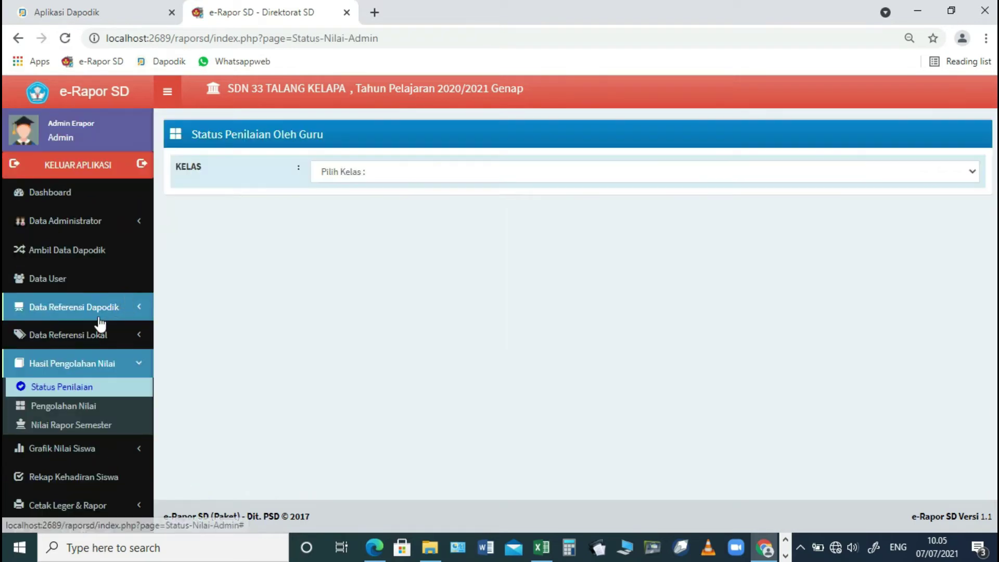
pyautogui.click(377, 174)
pyautogui.click(333, 348)
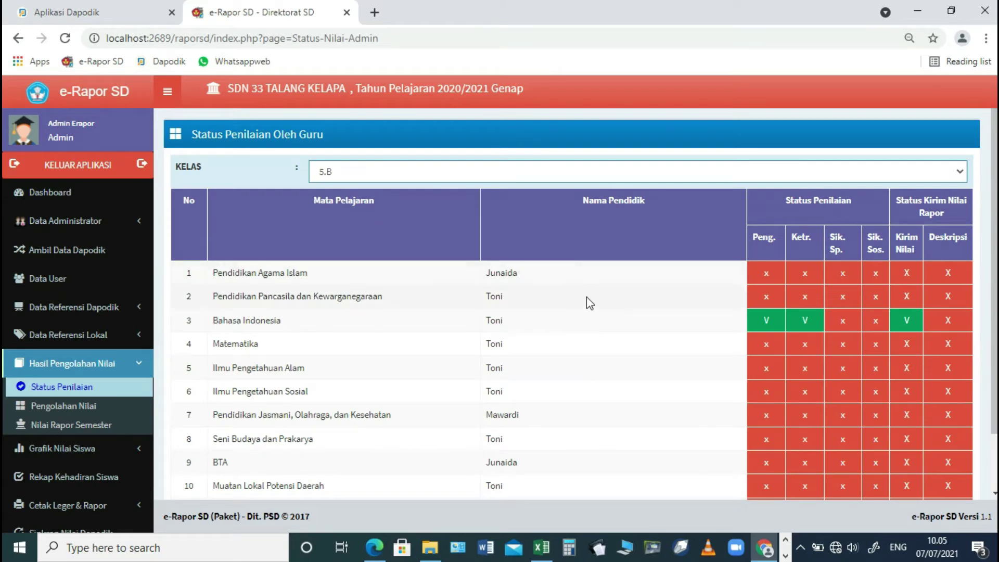
pyautogui.click(108, 407)
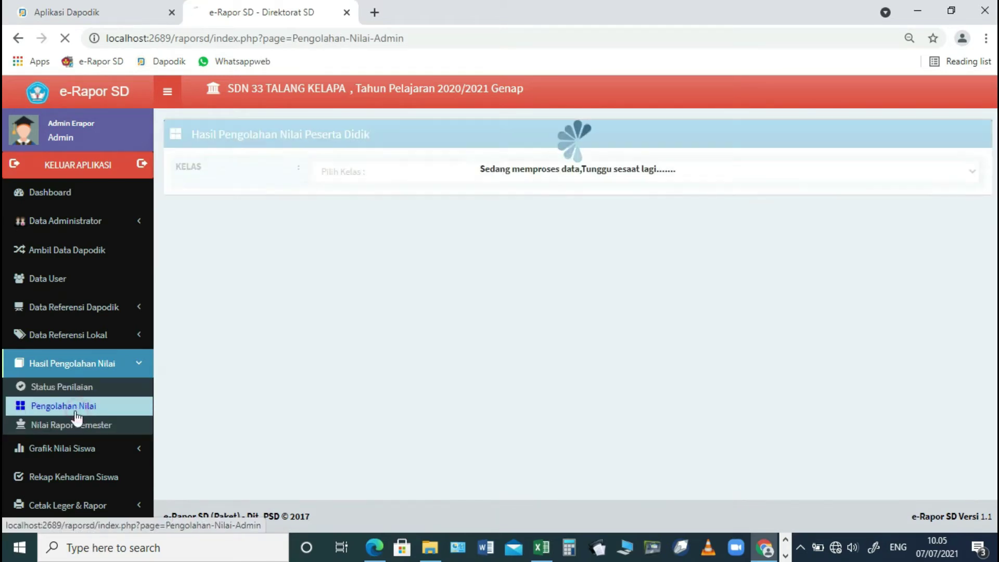
# - Inspect the first 5.B student's final semester grade sheet in the processed results, then close it
pyautogui.click(370, 174)
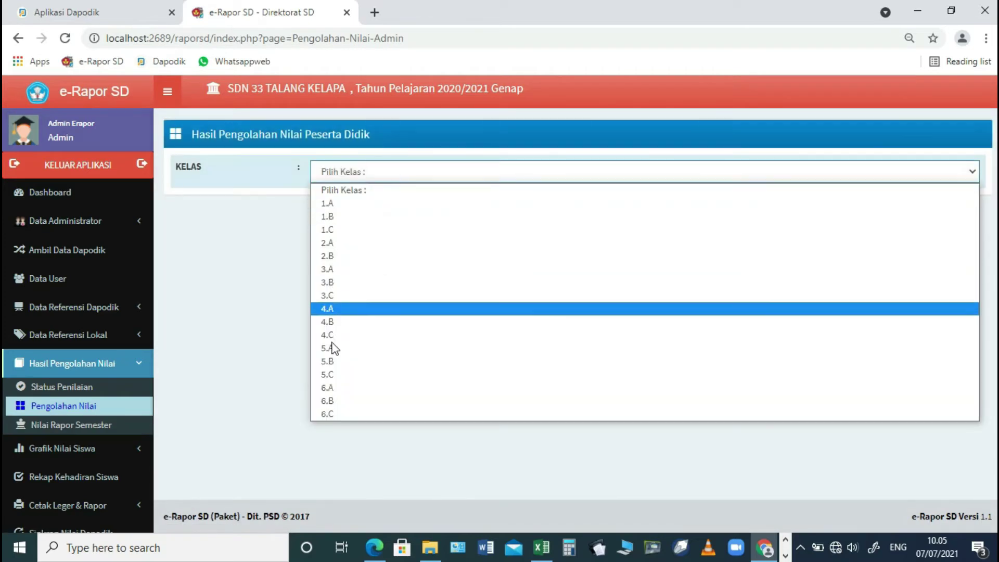
pyautogui.click(328, 362)
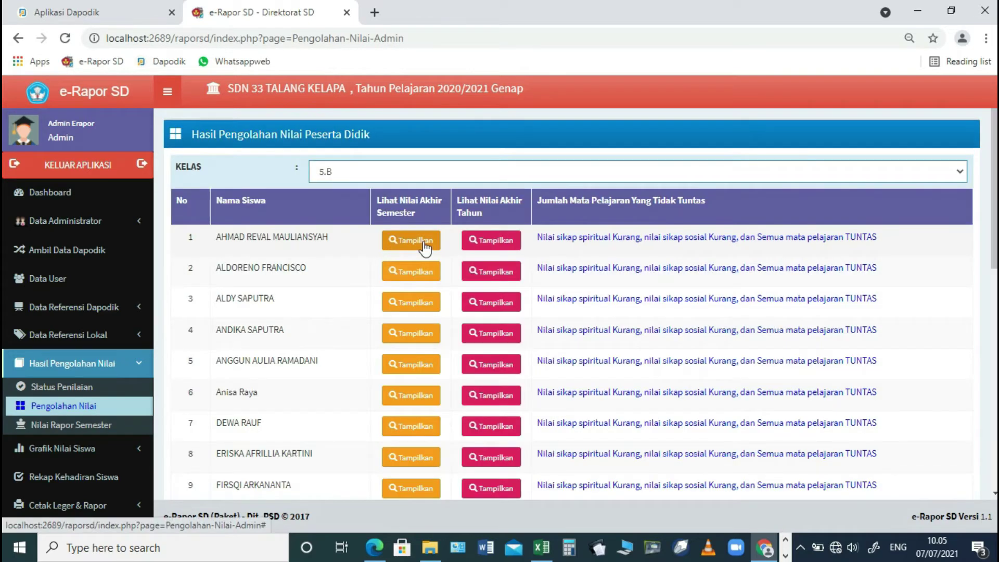
pyautogui.click(424, 243)
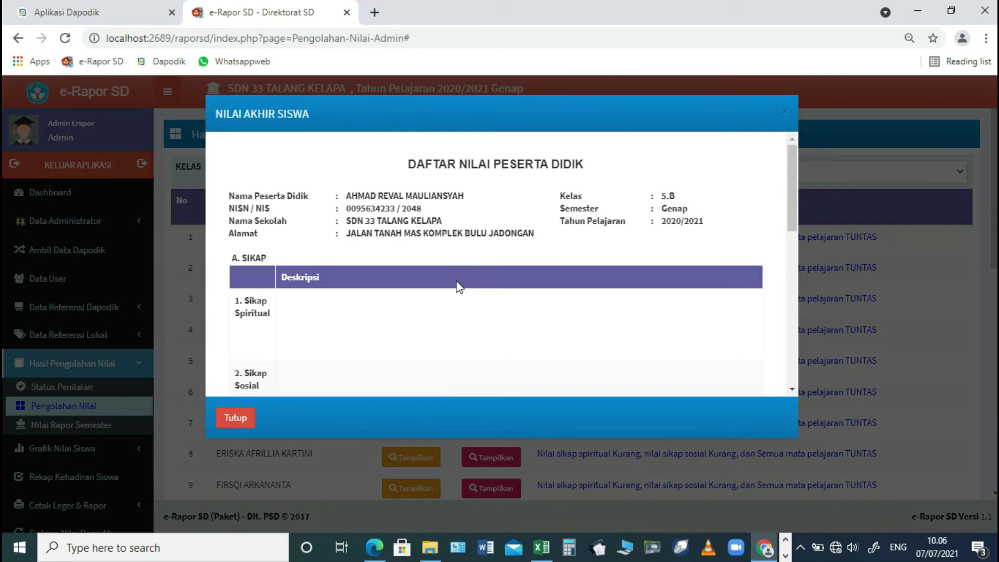
pyautogui.click(236, 418)
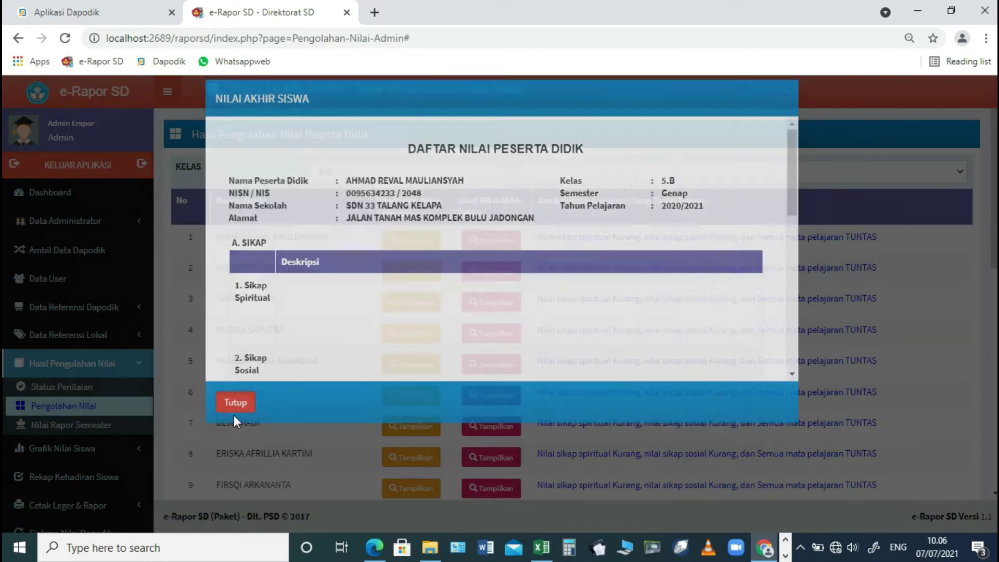
pyautogui.scroll(-10, 298, 394)
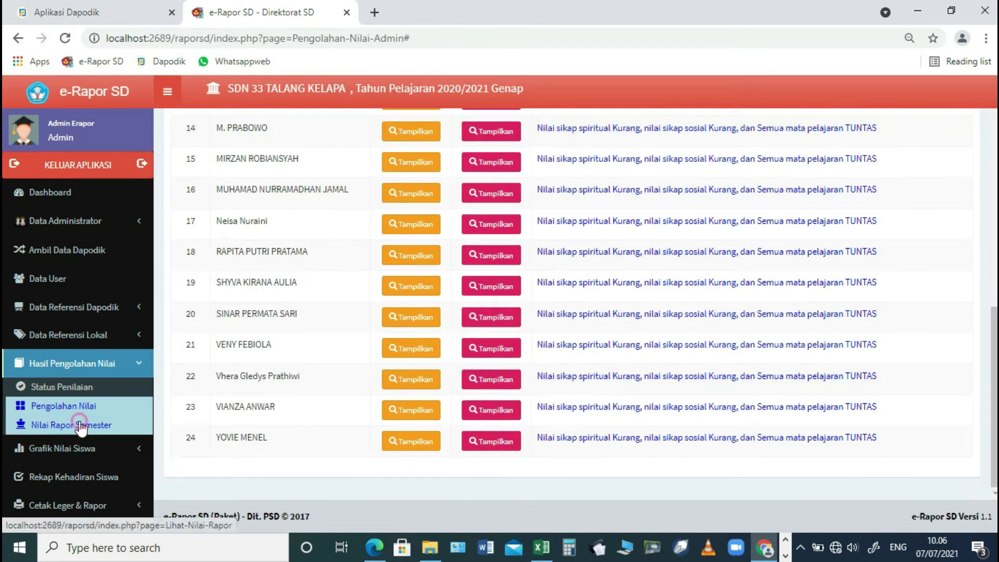
# - Display class 5.B's Bahasa Indonesia semester report grades
pyautogui.click(80, 426)
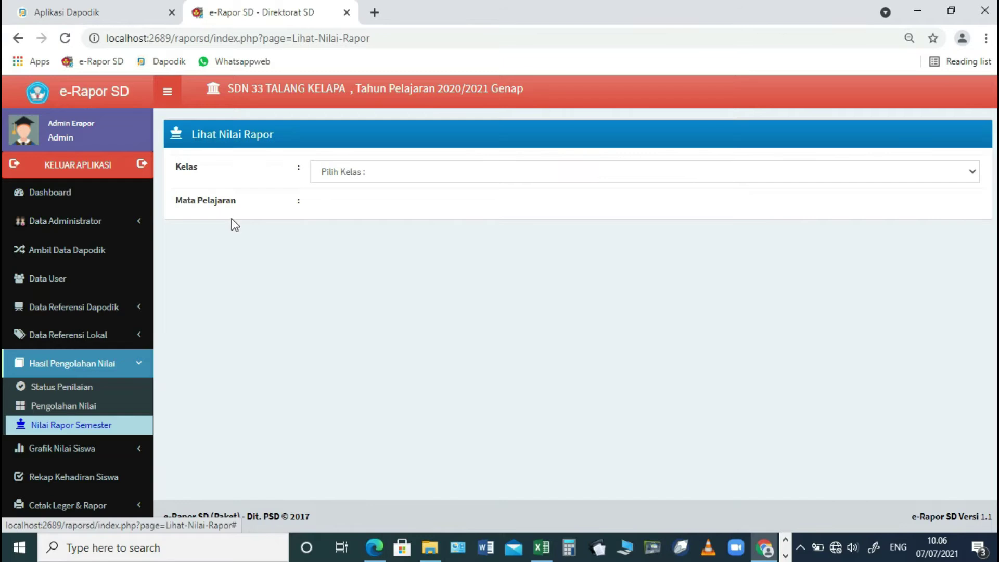
pyautogui.click(317, 178)
pyautogui.click(336, 365)
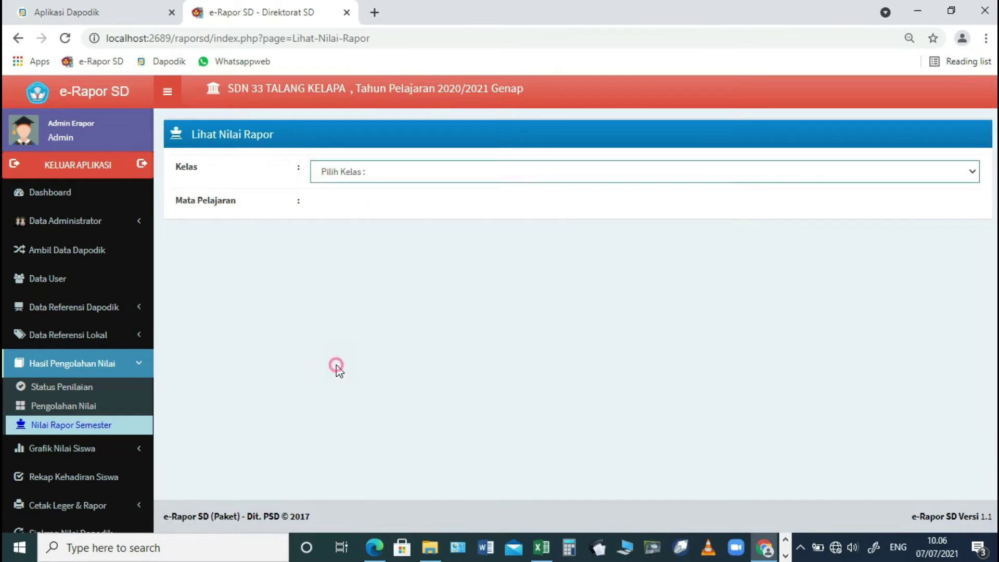
pyautogui.click(388, 211)
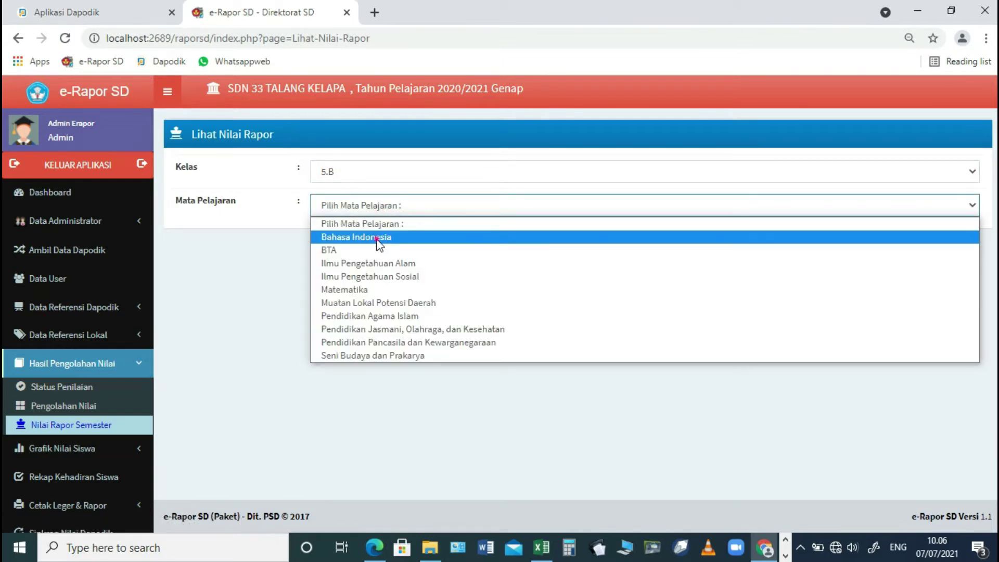
pyautogui.click(379, 238)
# - Show the student attendance recap for class 5.B
pyautogui.scroll(-8, 410, 329)
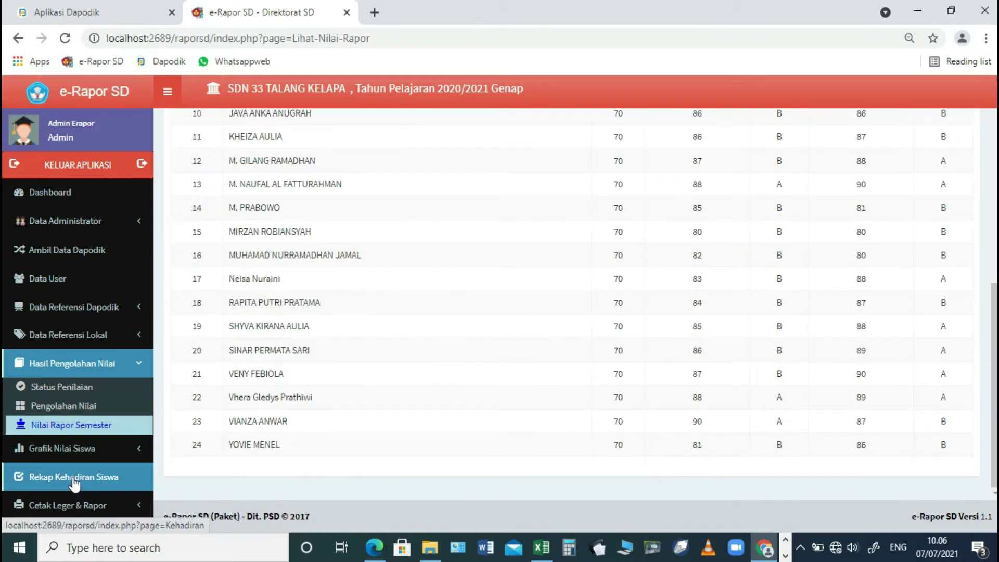
pyautogui.scroll(-3, 73, 476)
pyautogui.click(71, 321)
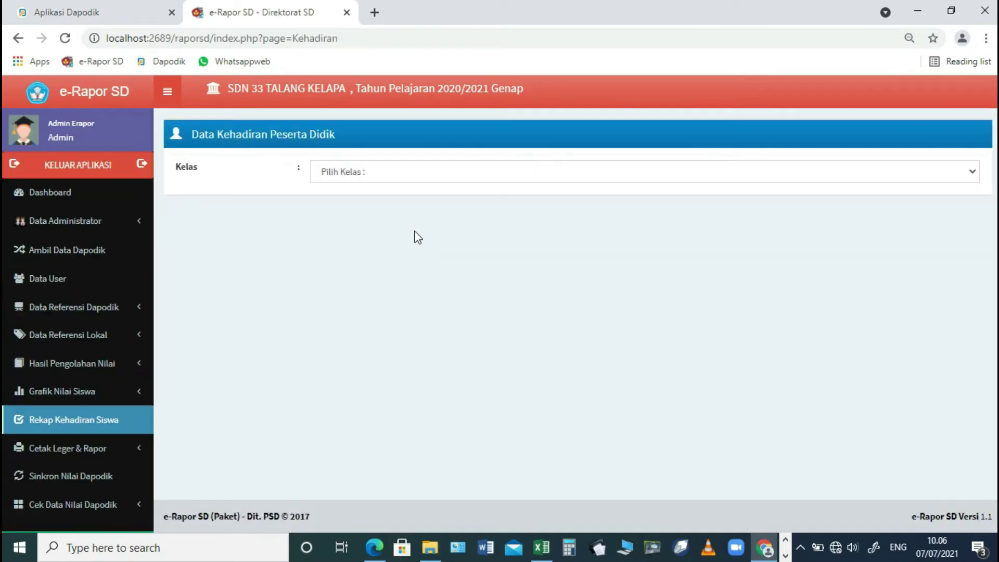
pyautogui.click(402, 179)
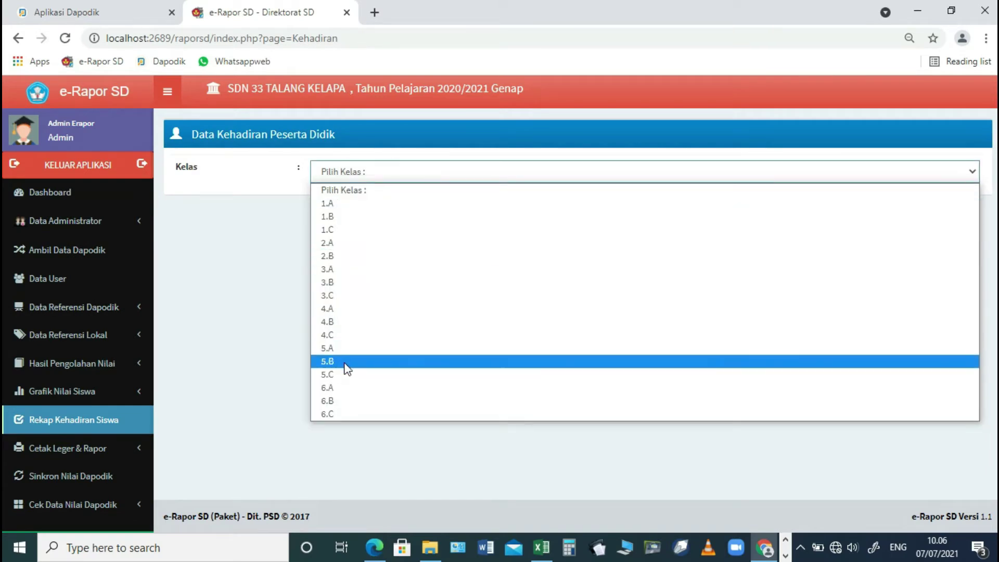
pyautogui.click(346, 363)
# - Start a new report date record for semester 20202
pyautogui.click(71, 448)
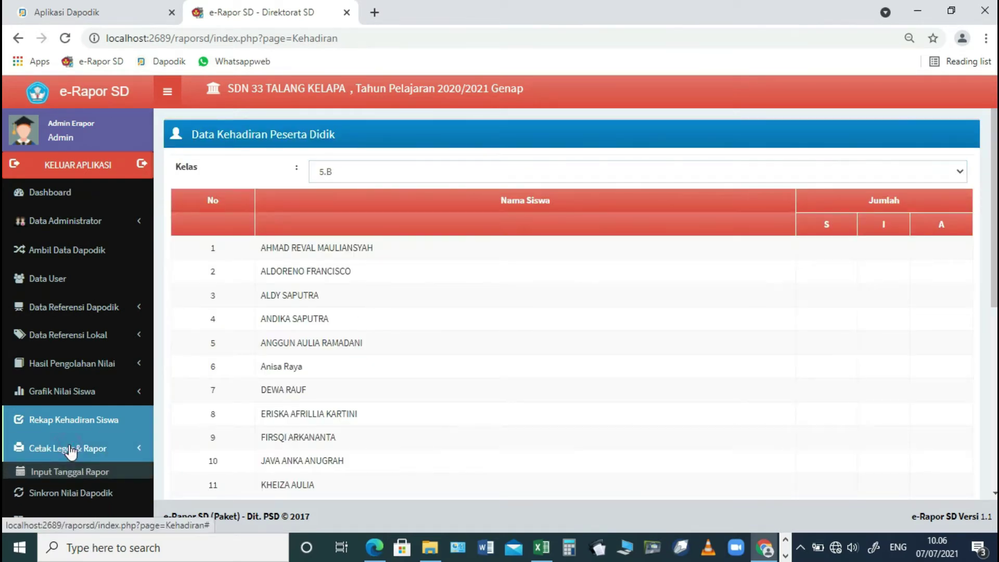
pyautogui.click(72, 473)
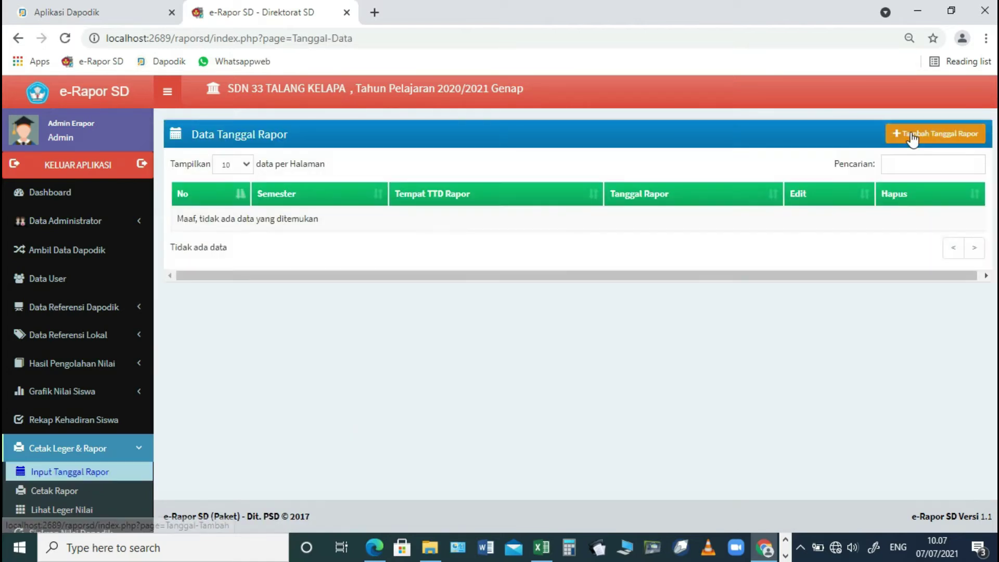
pyautogui.click(912, 136)
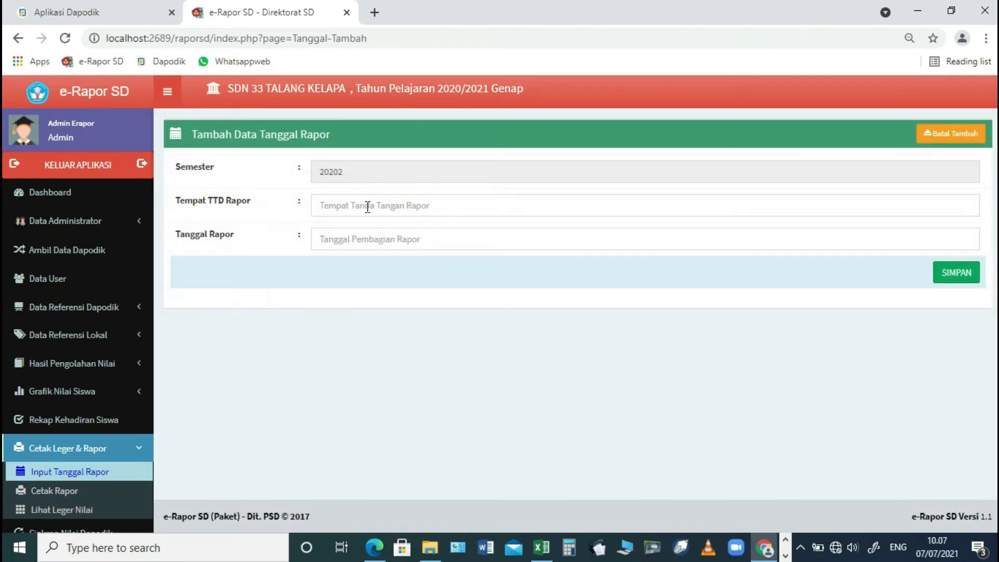
# - Save a 2020/2021 Genap report date signed at Tanah Mas on 26 June 2021
pyautogui.click(367, 207)
pyautogui.write('Tanah Mas')
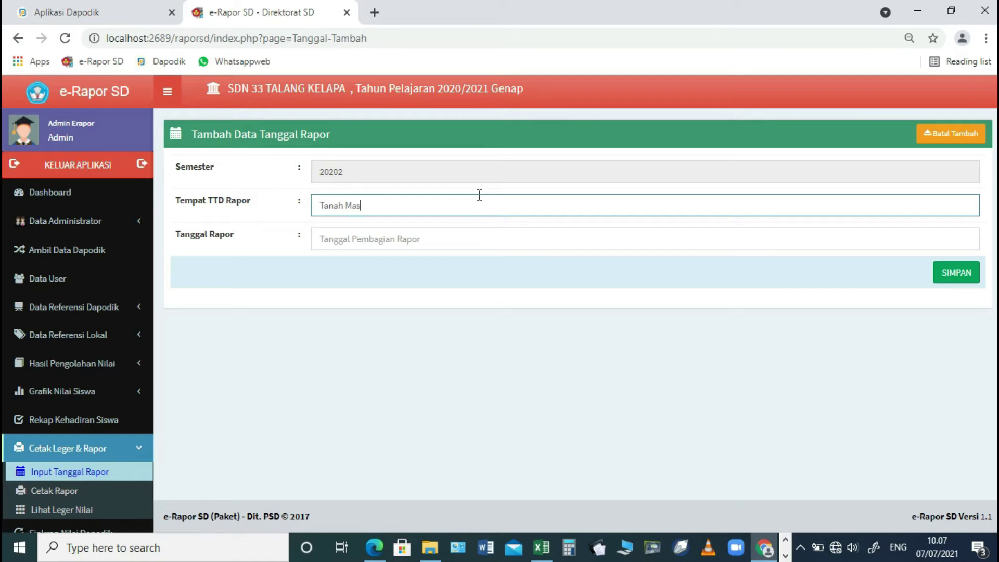
pyautogui.click(474, 242)
pyautogui.click(324, 266)
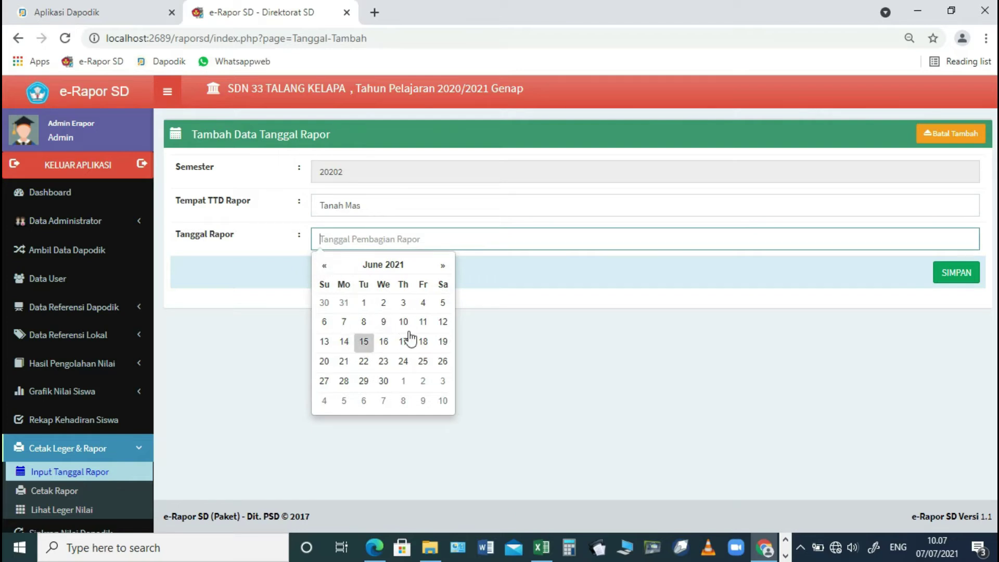
pyautogui.click(443, 362)
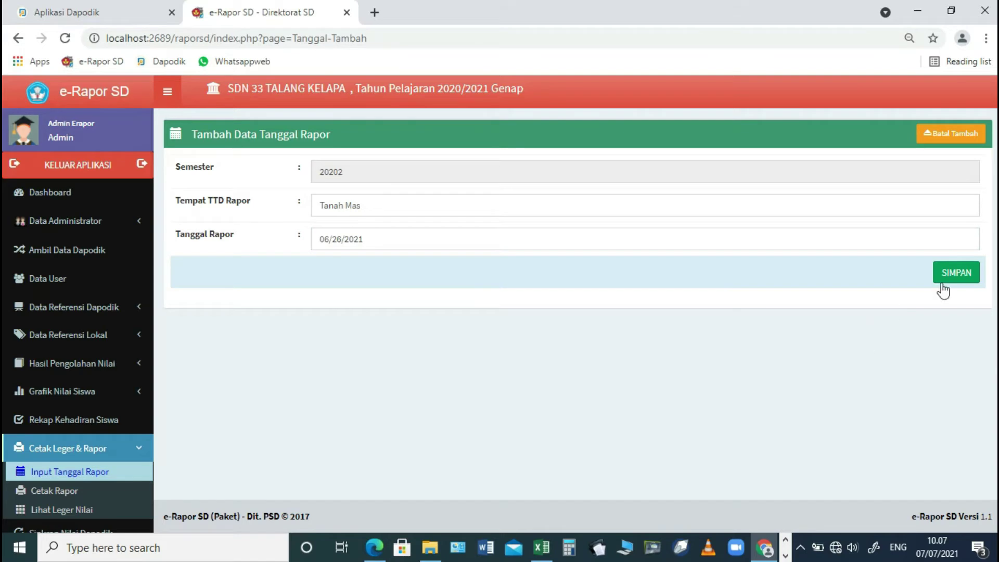
pyautogui.click(956, 272)
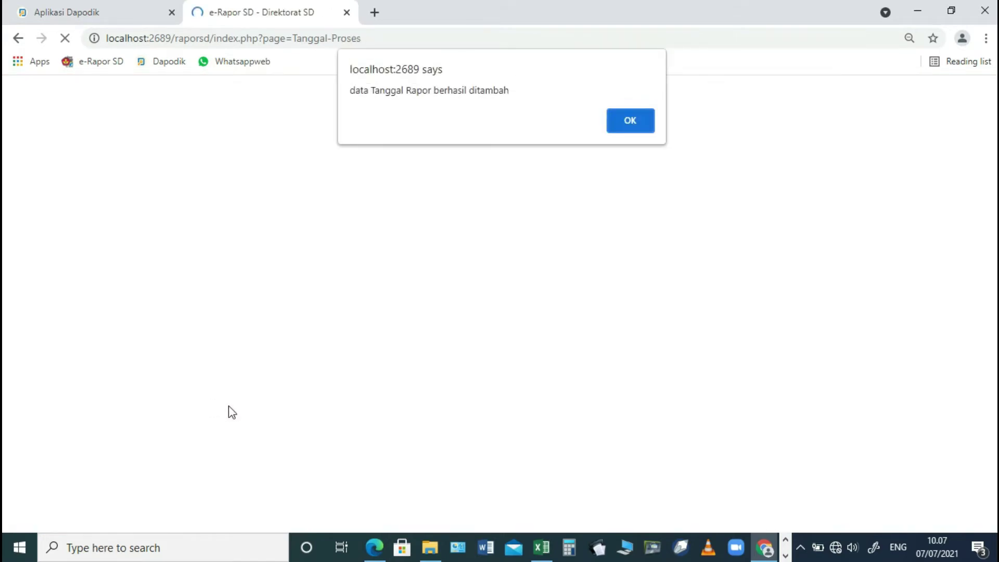
pyautogui.click(626, 126)
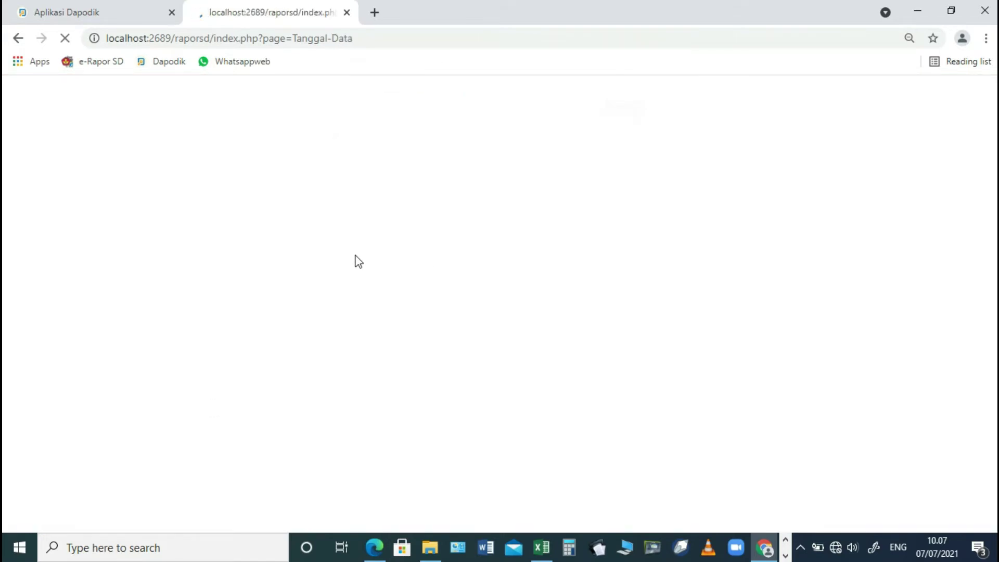
pyautogui.scroll(-2, 86, 454)
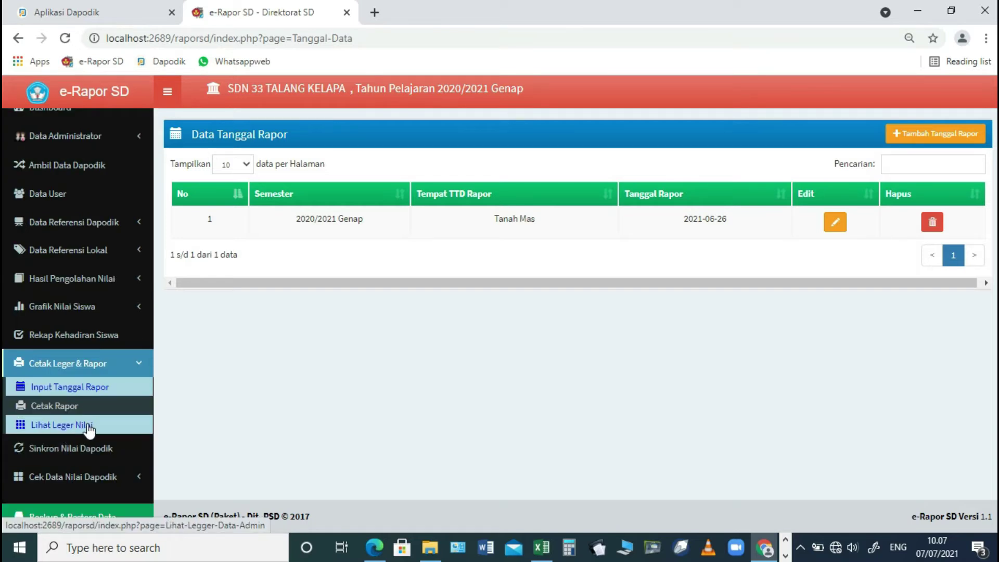
# - Apply A4 portrait paper settings with a left margin of 15 for report printing
pyautogui.click(74, 407)
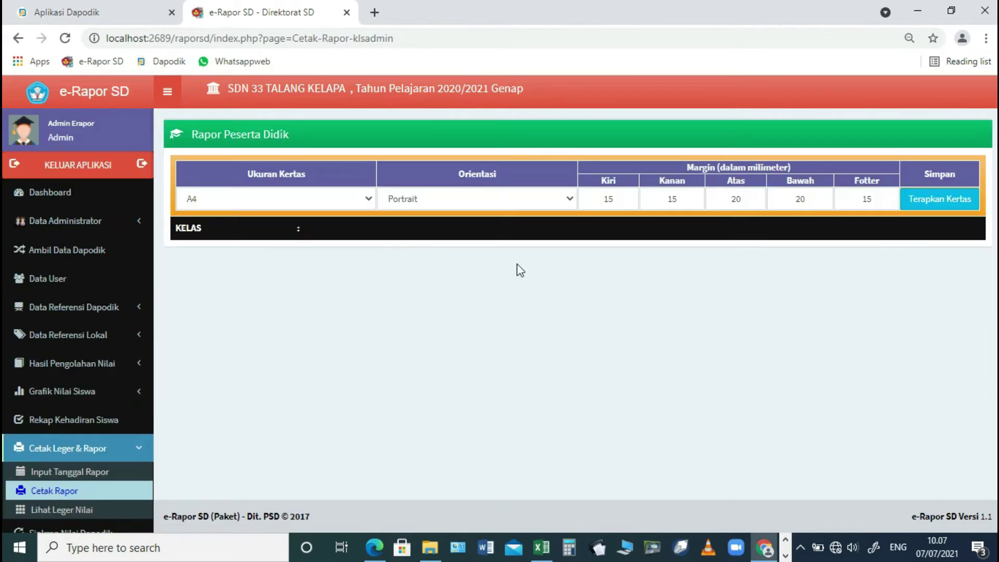
pyautogui.click(366, 201)
pyautogui.click(369, 202)
pyautogui.click(441, 200)
pyautogui.click(441, 200)
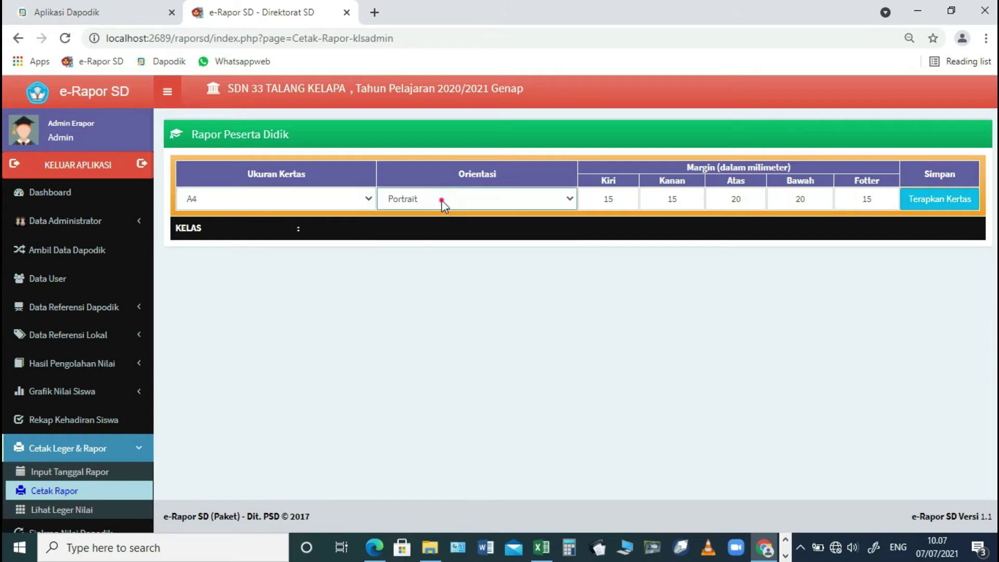
pyautogui.click(621, 200)
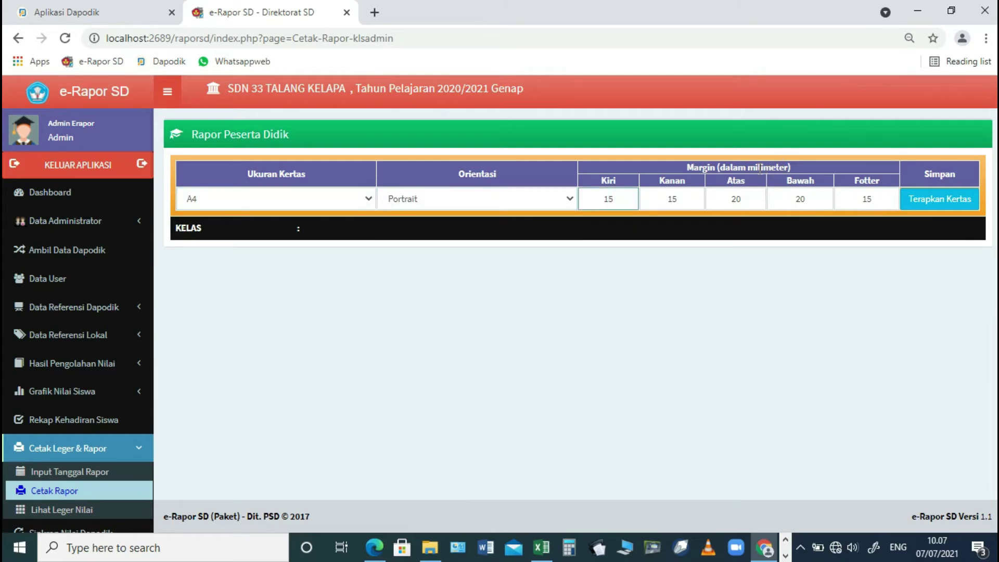
pyautogui.click(922, 201)
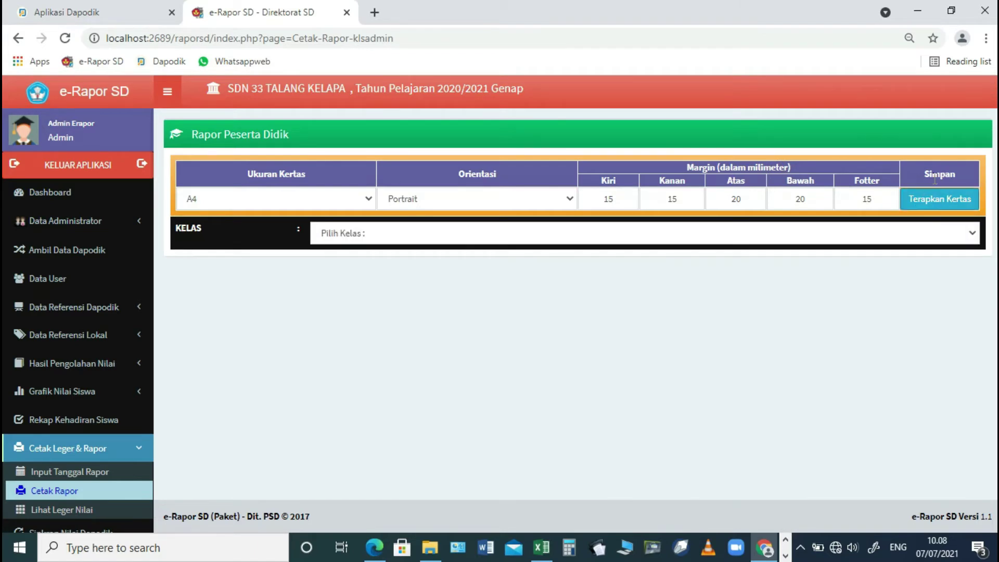
# - List class 5.B's students and generate the whole-class report card PDF
pyautogui.click(415, 235)
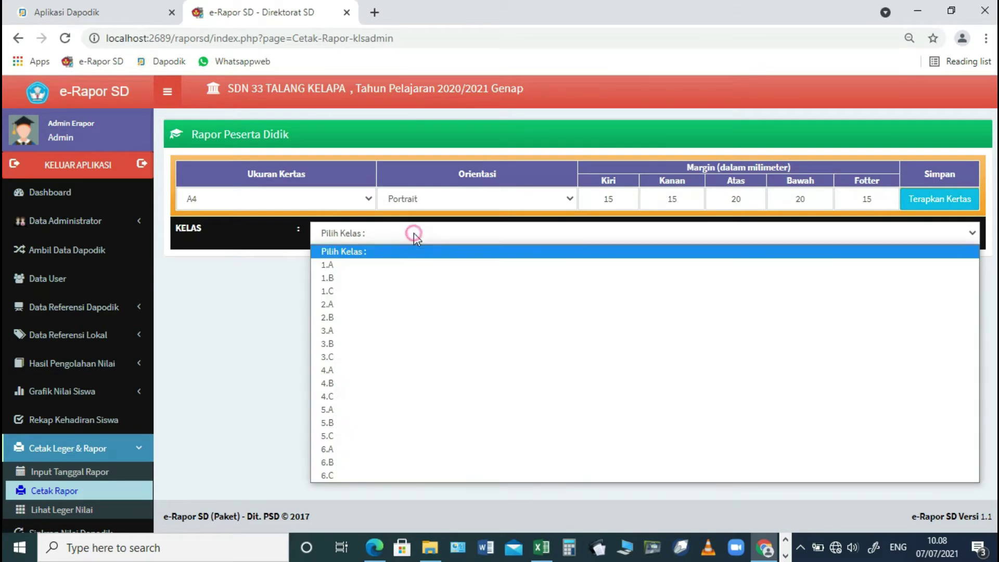
pyautogui.click(320, 421)
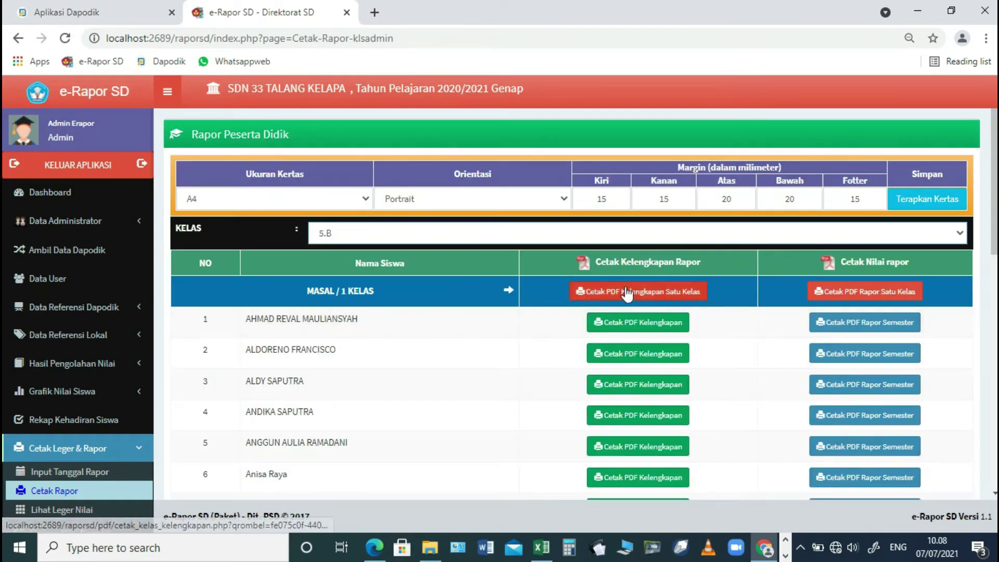
pyautogui.click(871, 293)
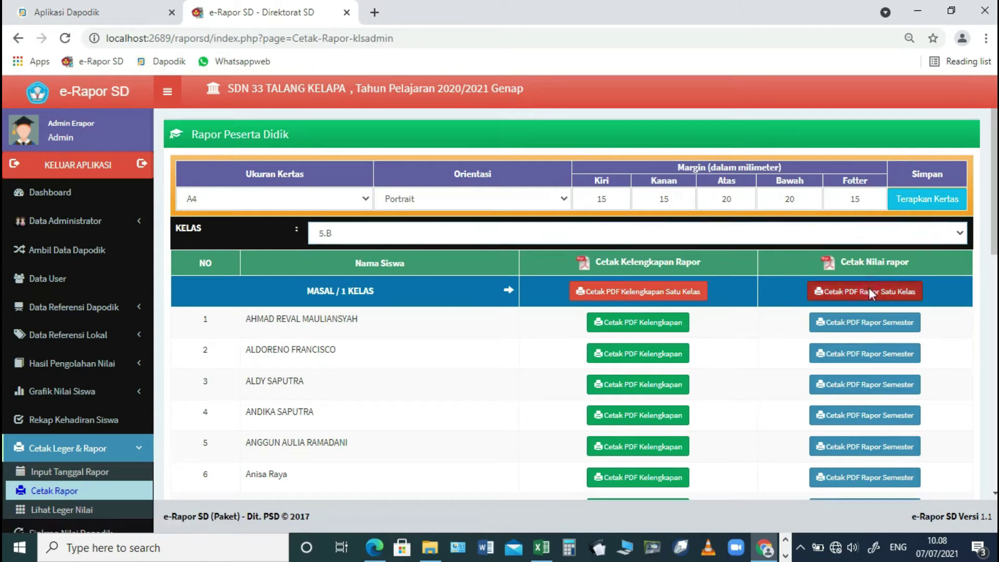
pyautogui.click(265, 16)
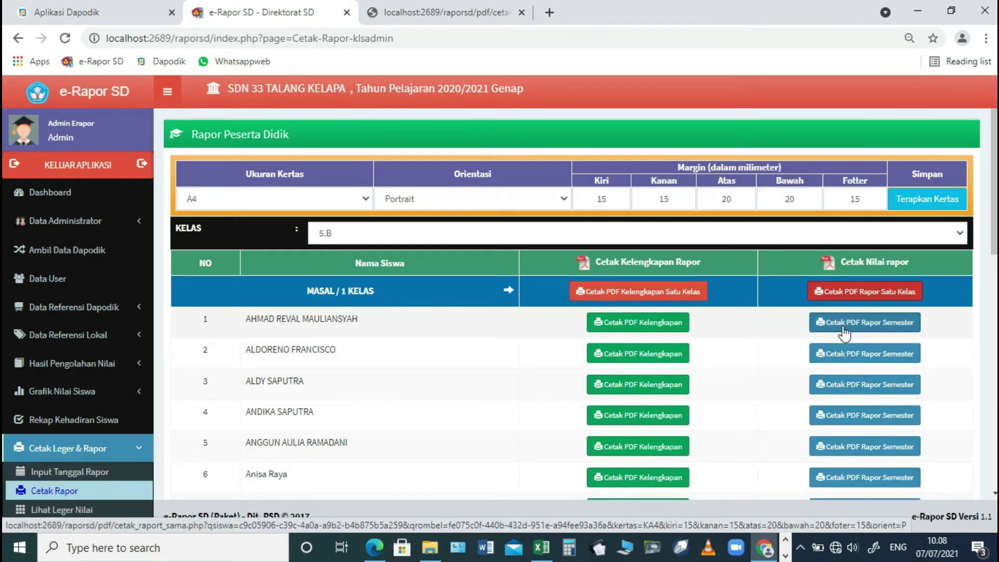
# - Page through the first pages of the 73-page class 5.B report PDF, then sign out of e-Rapor
pyautogui.click(439, 12)
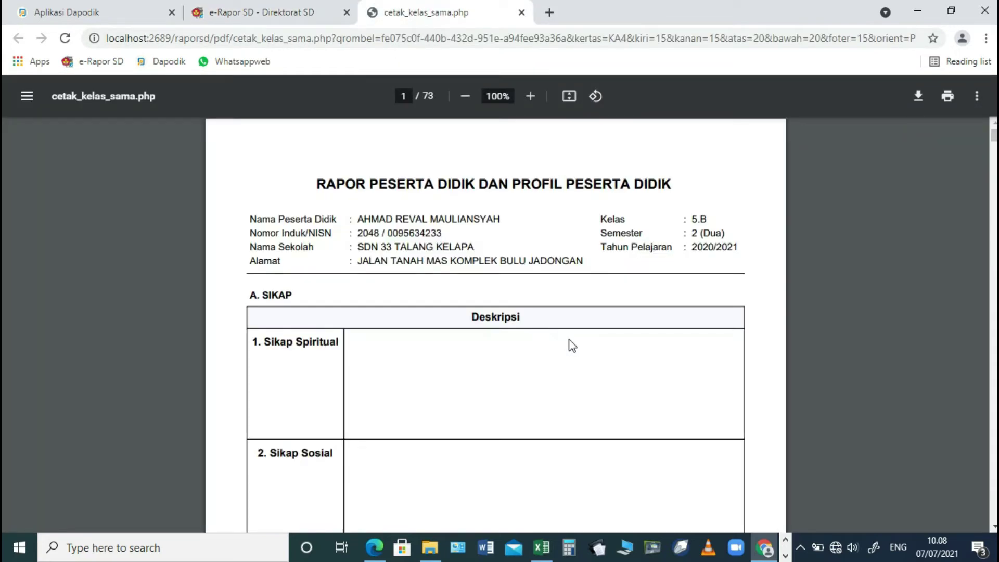
pyautogui.scroll(-7, 572, 346)
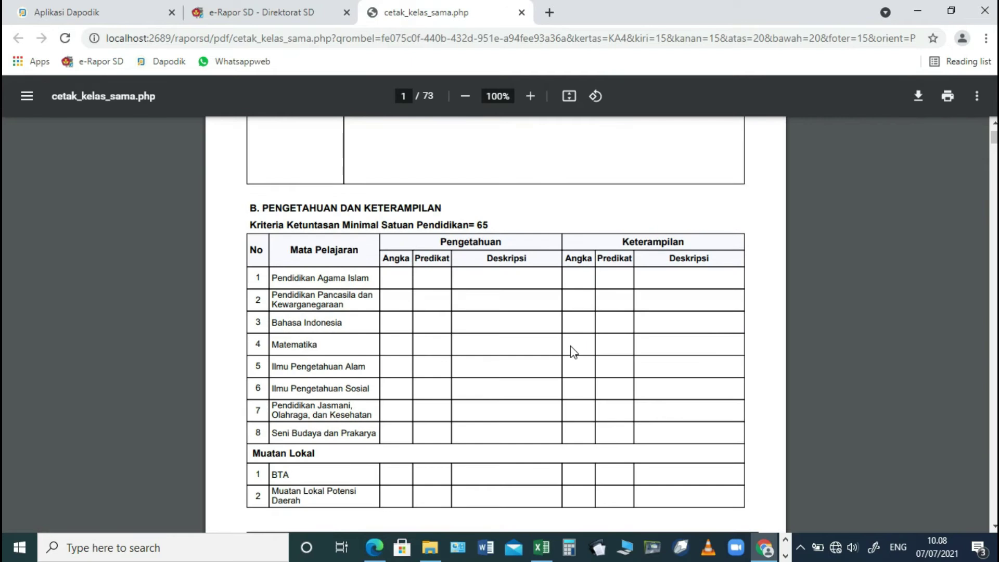
pyautogui.scroll(-10, 572, 351)
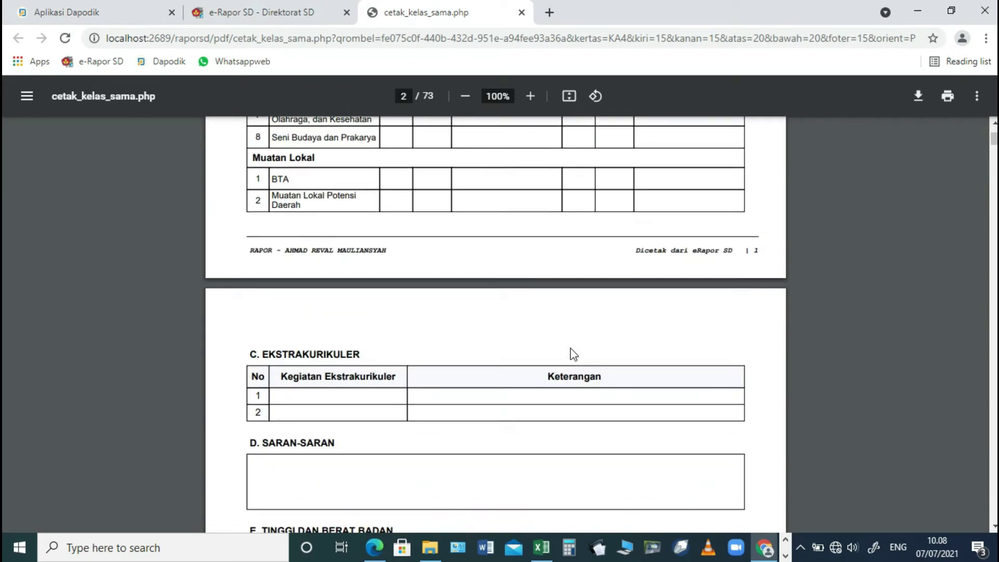
pyautogui.scroll(-2, 575, 357)
pyautogui.scroll(-6, 574, 355)
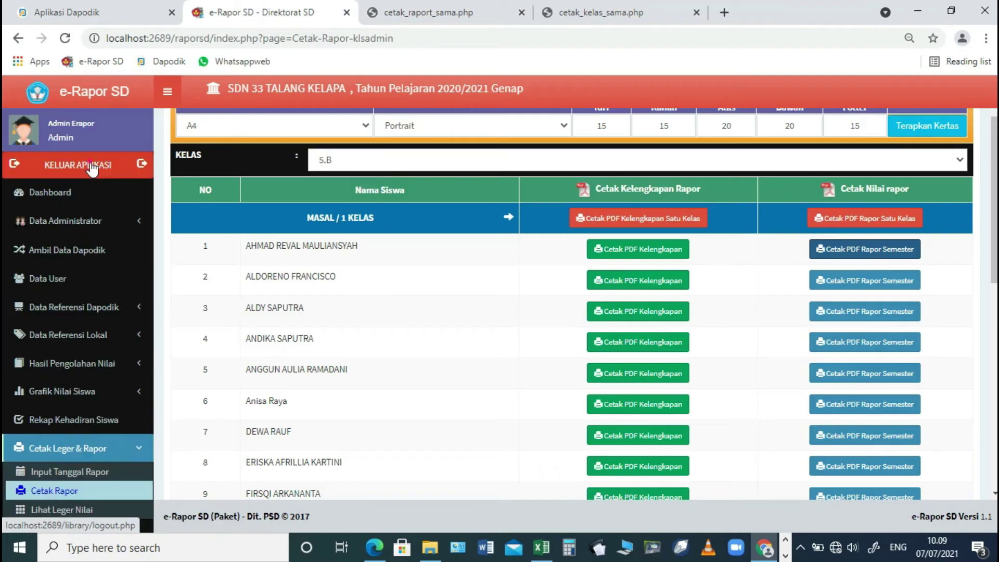
pyautogui.click(91, 168)
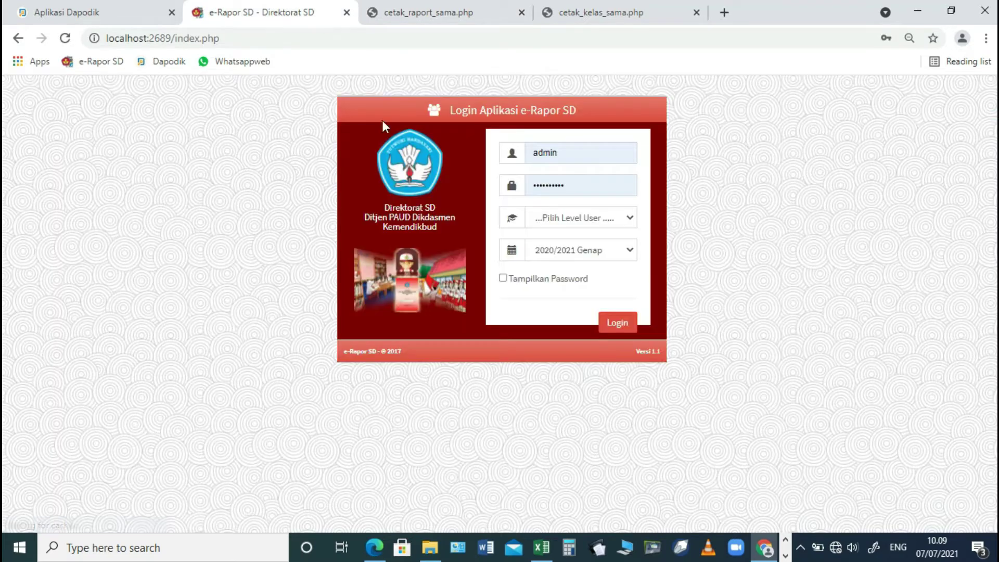
# - Sign in with the homeroom teacher's username and password at the Wali Kelas level, closing the leftover PDF tab
pyautogui.doubleClick(570, 152)
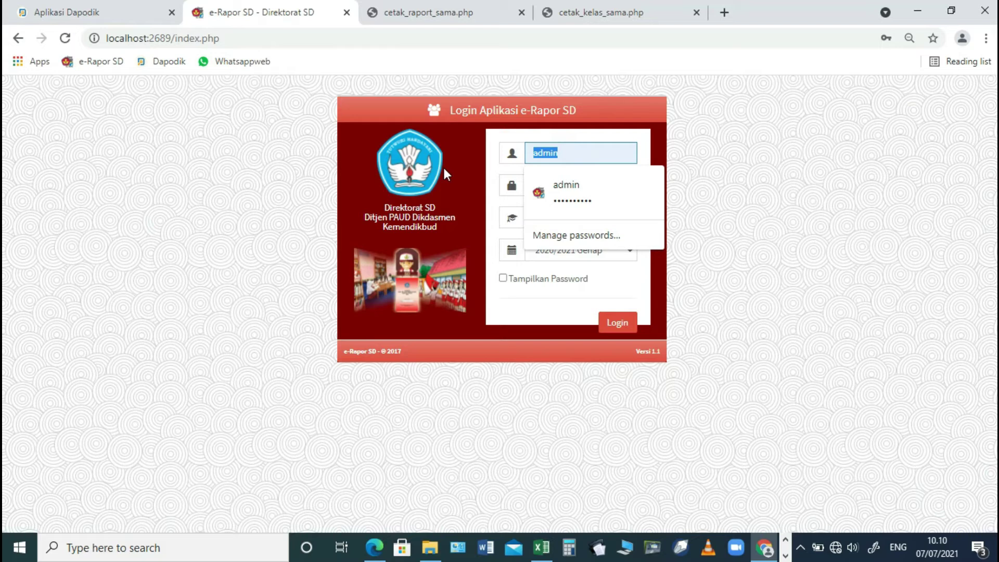
pyautogui.write('wali5b')
pyautogui.press('Down')
pyautogui.press('Tab')
pyautogui.write('••••••')
pyautogui.click(551, 220)
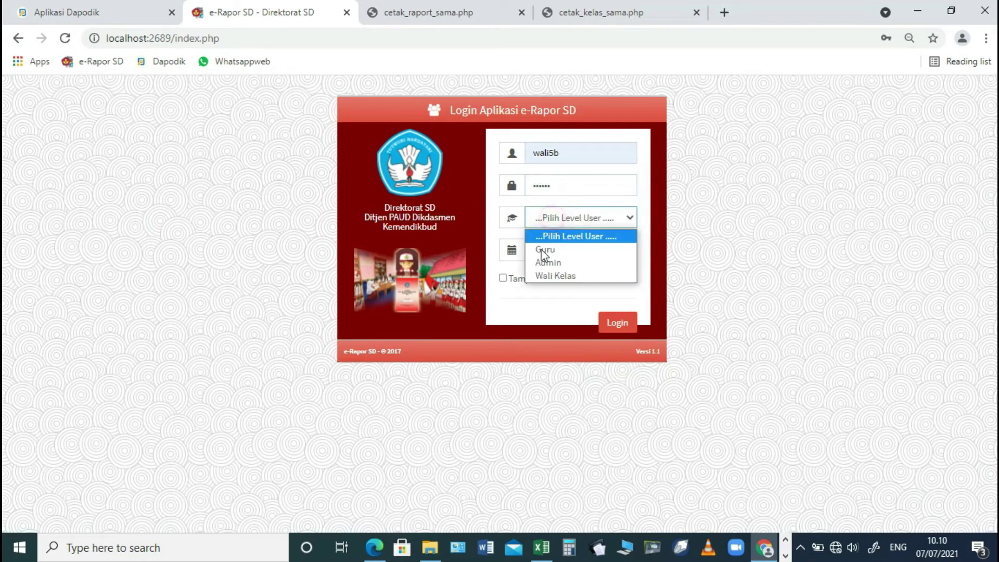
pyautogui.click(542, 276)
pyautogui.click(616, 324)
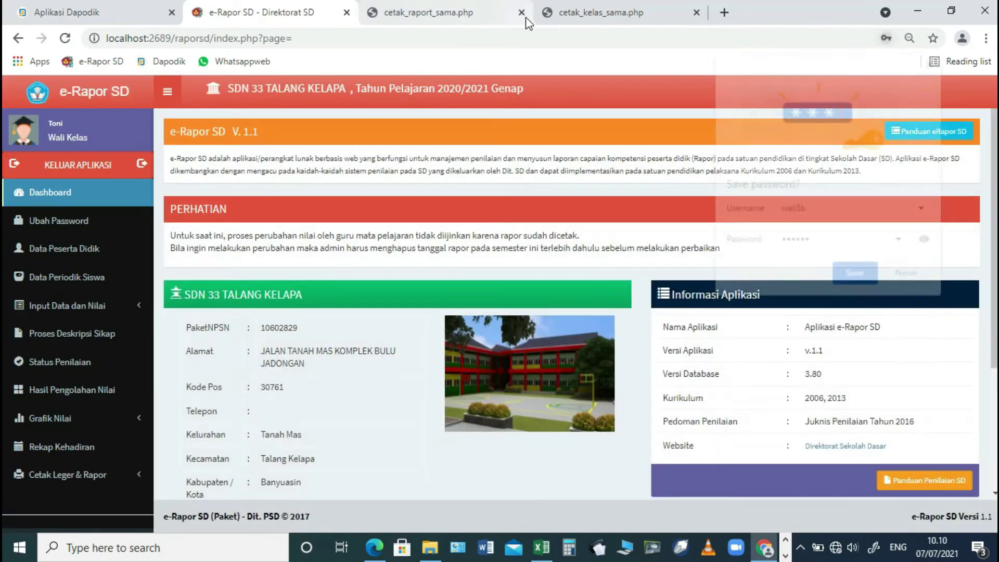
pyautogui.click(521, 12)
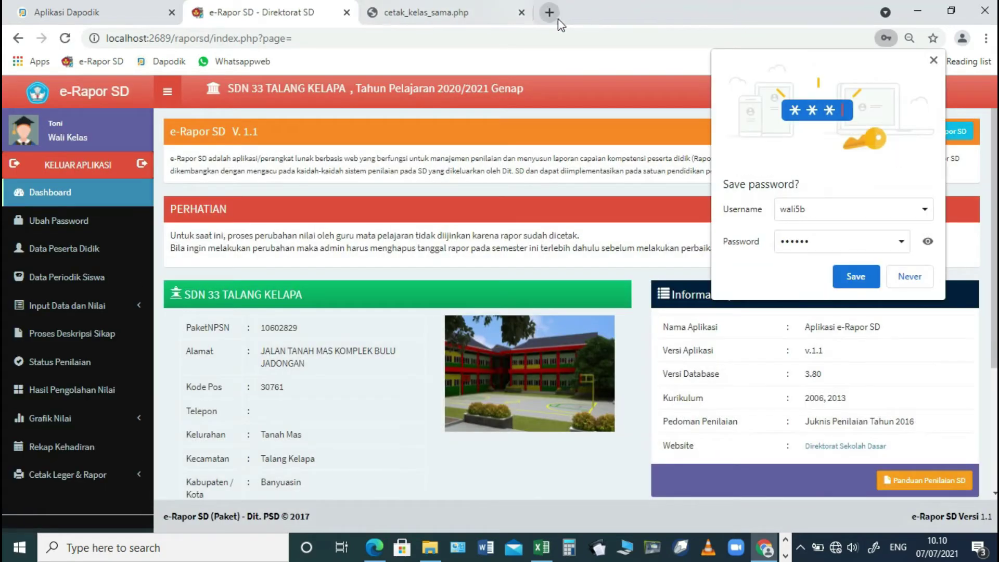
pyautogui.click(908, 276)
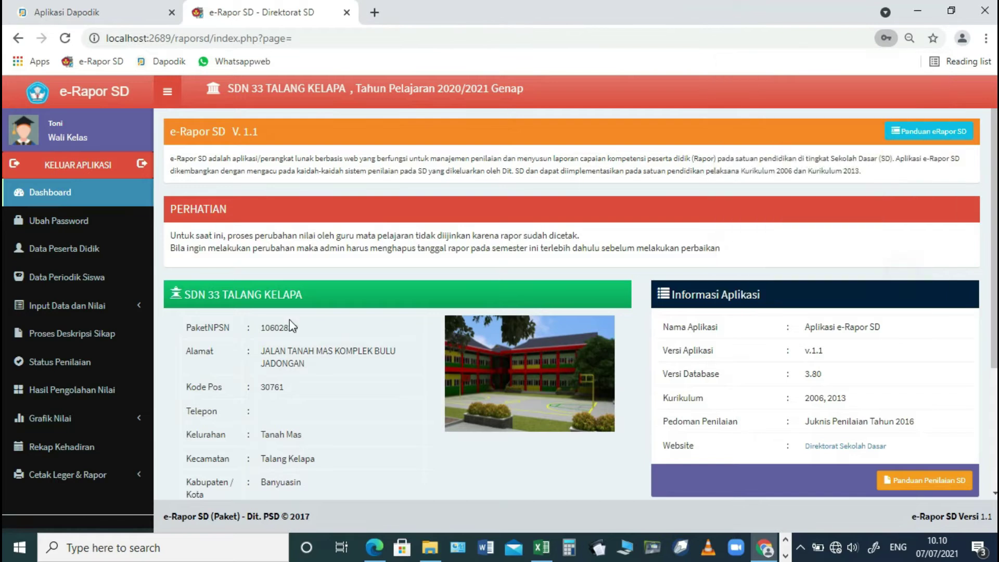
# - Review class 5.B's periodic data: all 24 students show 0 kg, 0 cm and blank distances
pyautogui.click(71, 252)
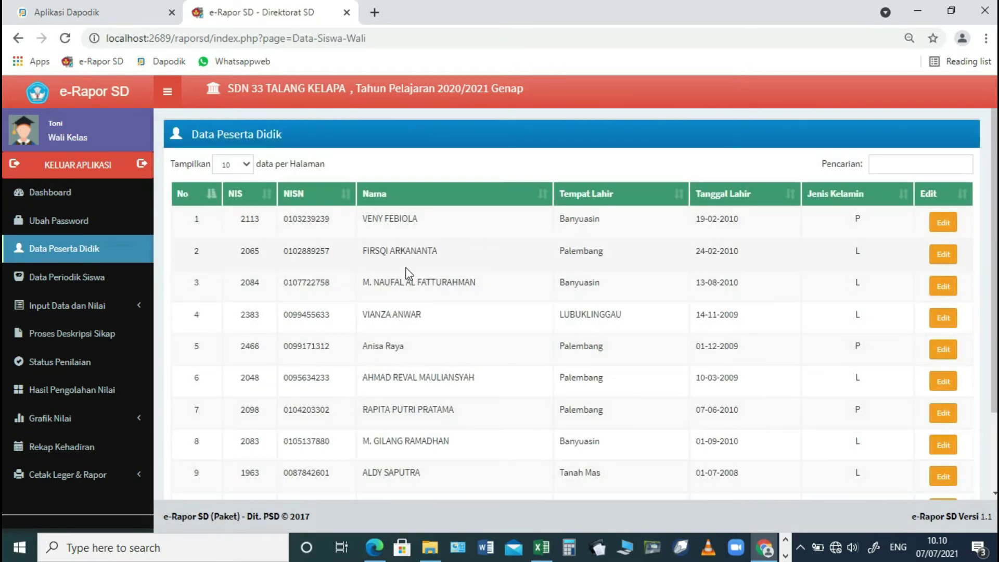
pyautogui.click(73, 277)
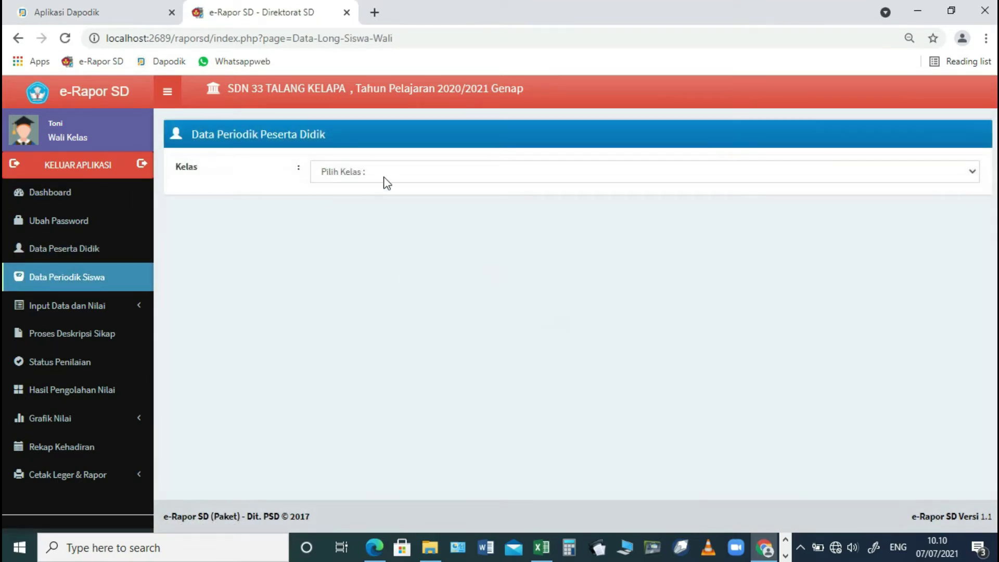
pyautogui.click(384, 176)
pyautogui.click(360, 203)
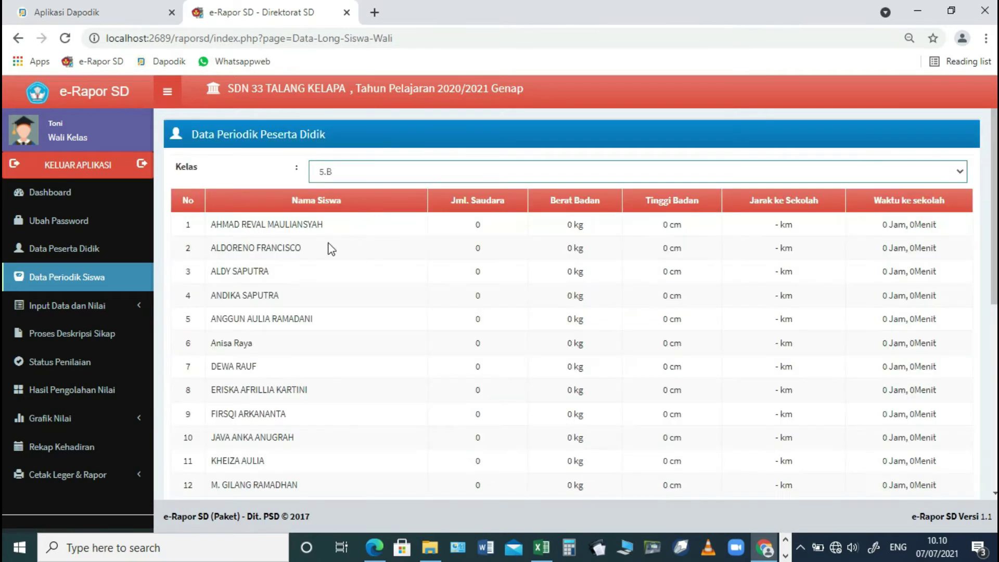
pyautogui.scroll(-6, 541, 226)
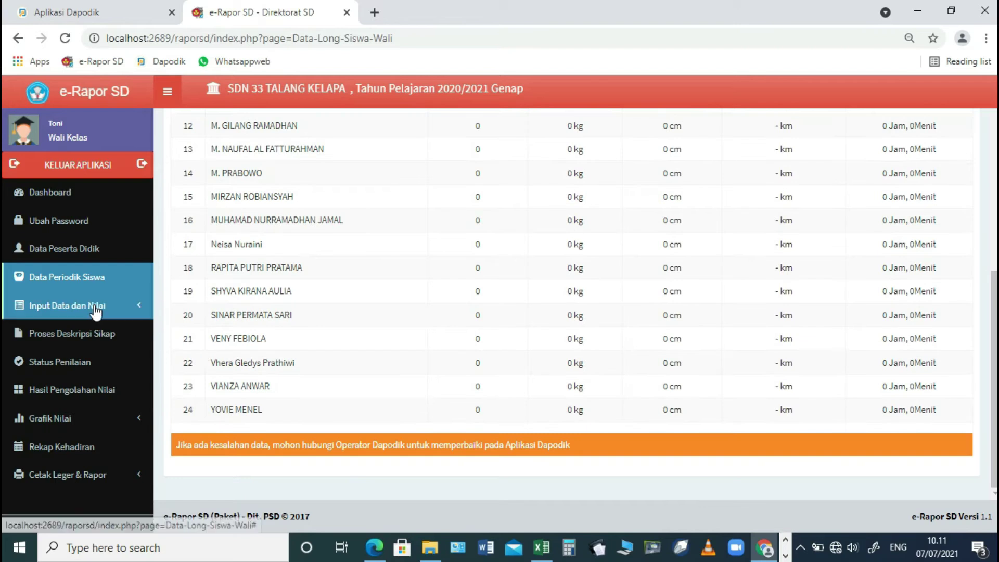
pyautogui.click(95, 306)
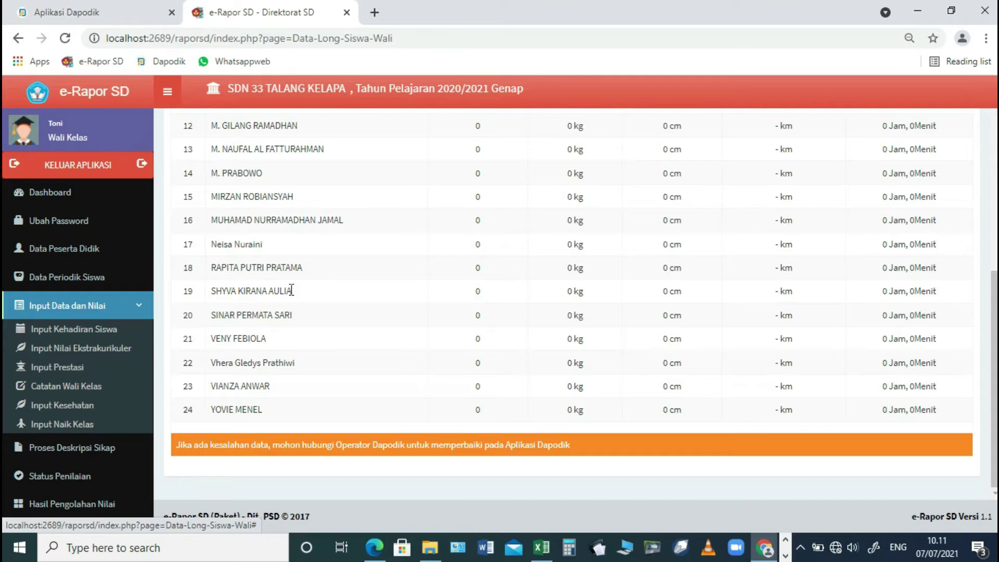
pyautogui.scroll(7, 422, 285)
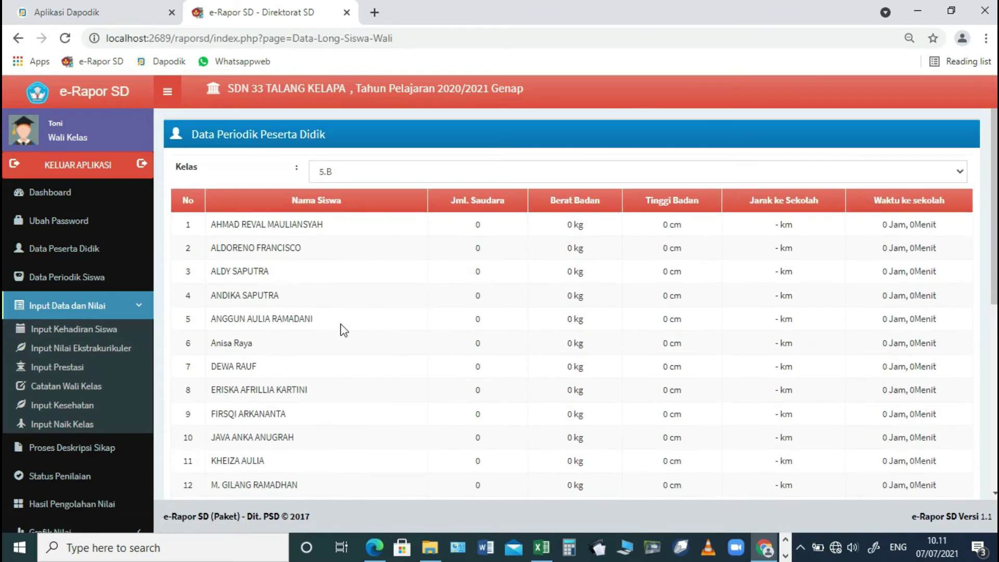
# - In class 5.B attendance, record the first student with 2 sick days and 1 excused absence
pyautogui.click(100, 328)
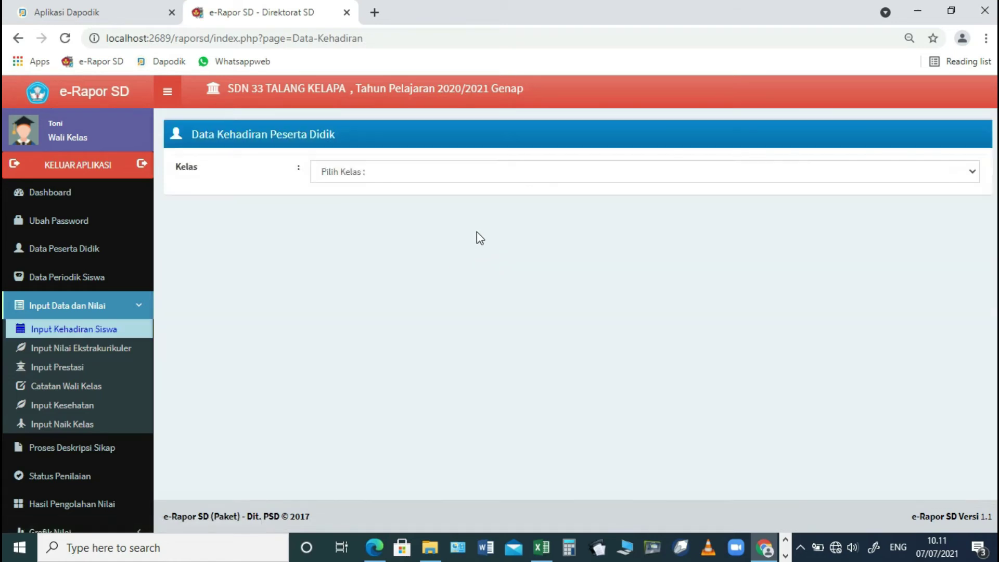
pyautogui.click(450, 181)
pyautogui.click(390, 211)
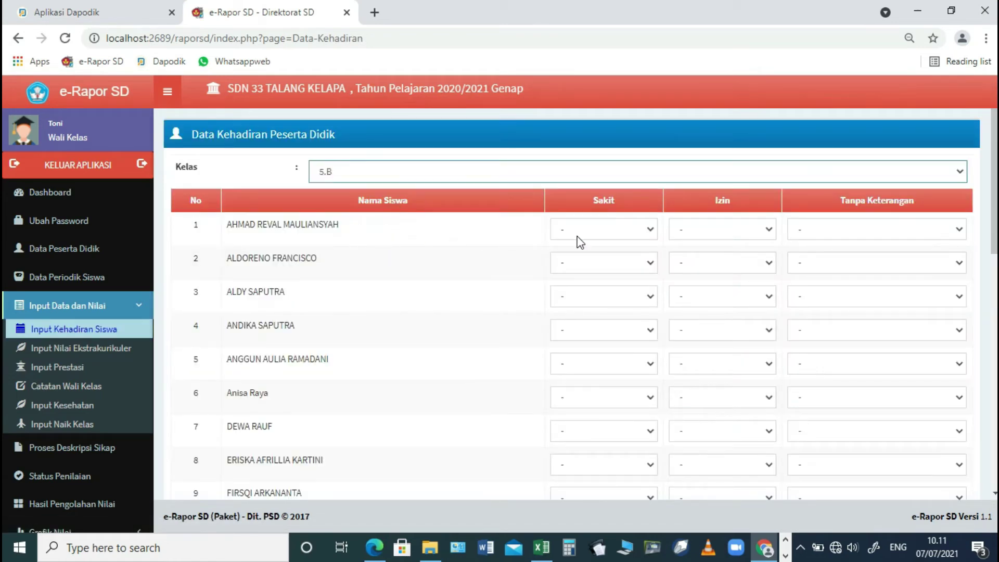
pyautogui.click(578, 236)
pyautogui.click(577, 300)
pyautogui.click(727, 230)
pyautogui.click(694, 287)
pyautogui.click(815, 233)
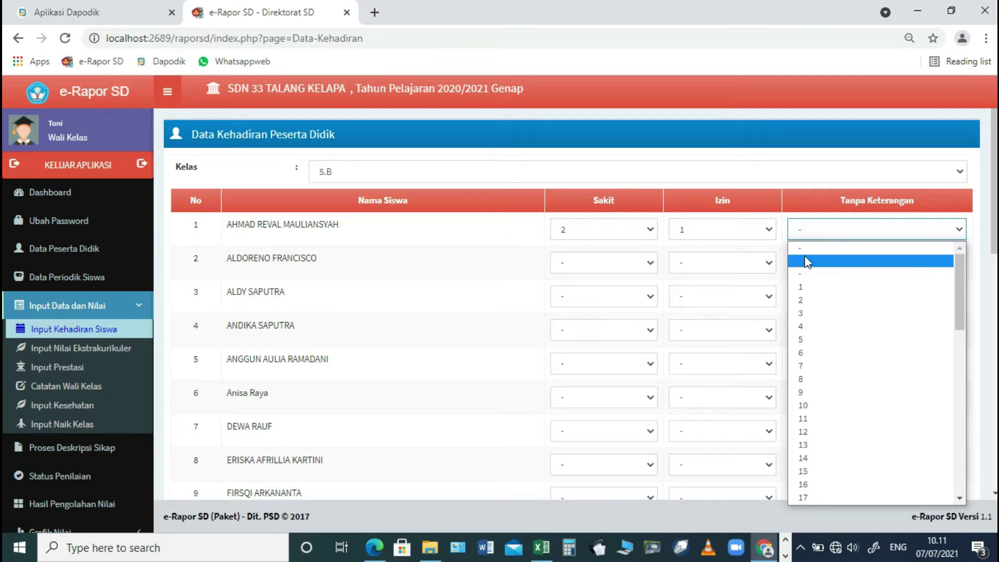
pyautogui.click(807, 251)
# - Leave the second student's sick days unset and save the class attendance
pyautogui.click(598, 266)
pyautogui.click(598, 264)
pyautogui.scroll(-5, 454, 322)
pyautogui.scroll(-5, 457, 324)
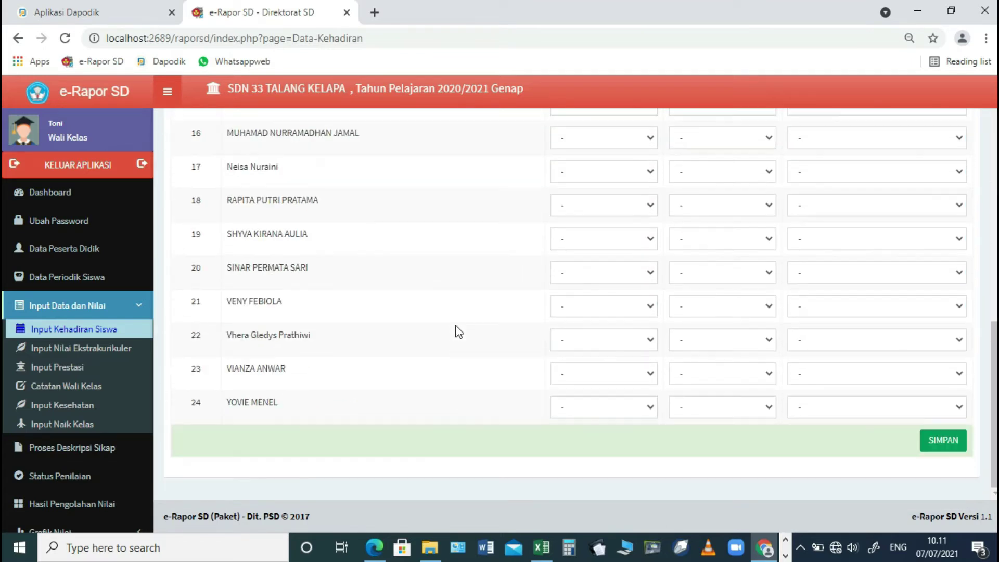
pyautogui.click(934, 441)
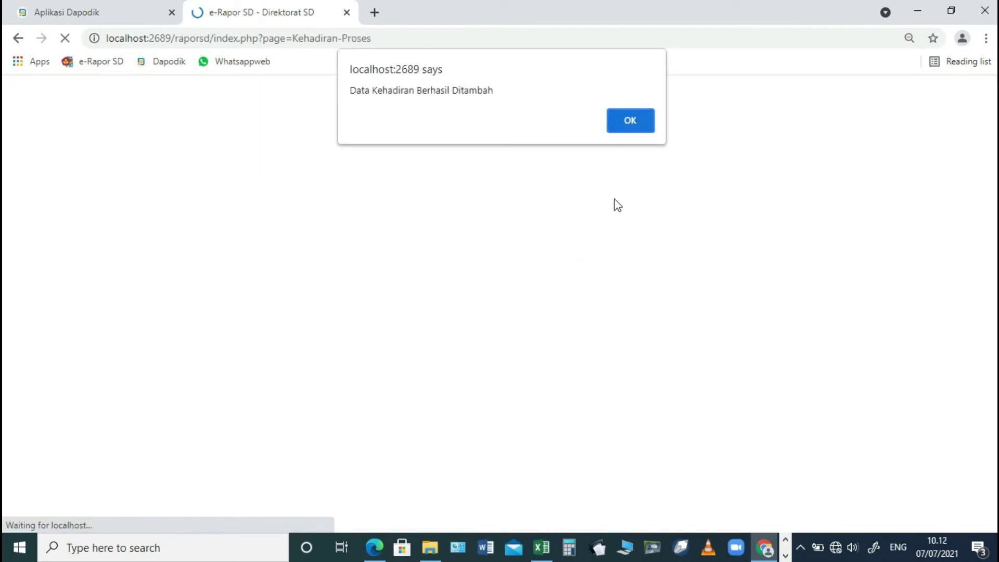
pyautogui.click(631, 121)
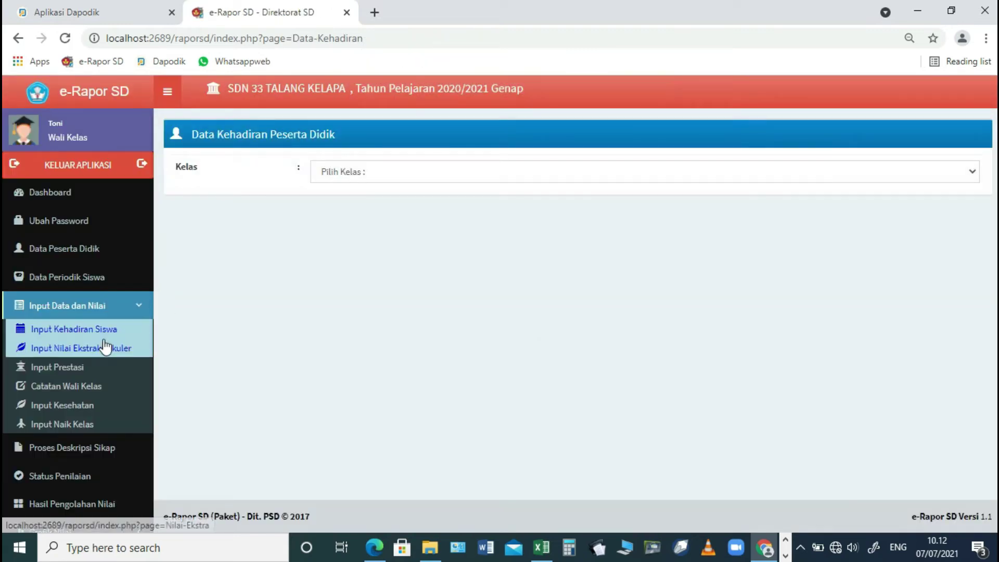
# - List class 5.B on the extracurricular grades page and start adding a grade
pyautogui.click(100, 348)
pyautogui.click(366, 176)
pyautogui.click(346, 203)
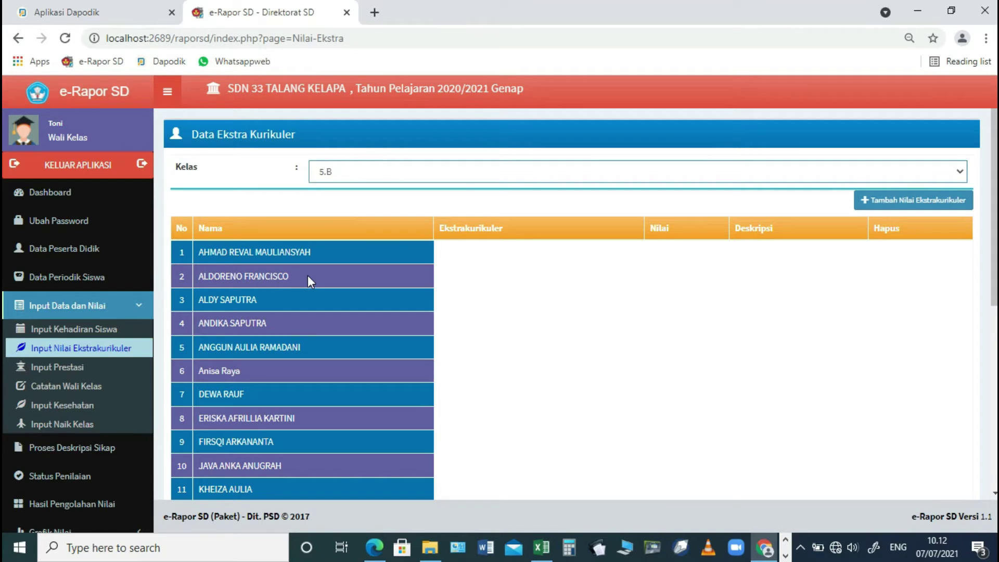
pyautogui.click(895, 201)
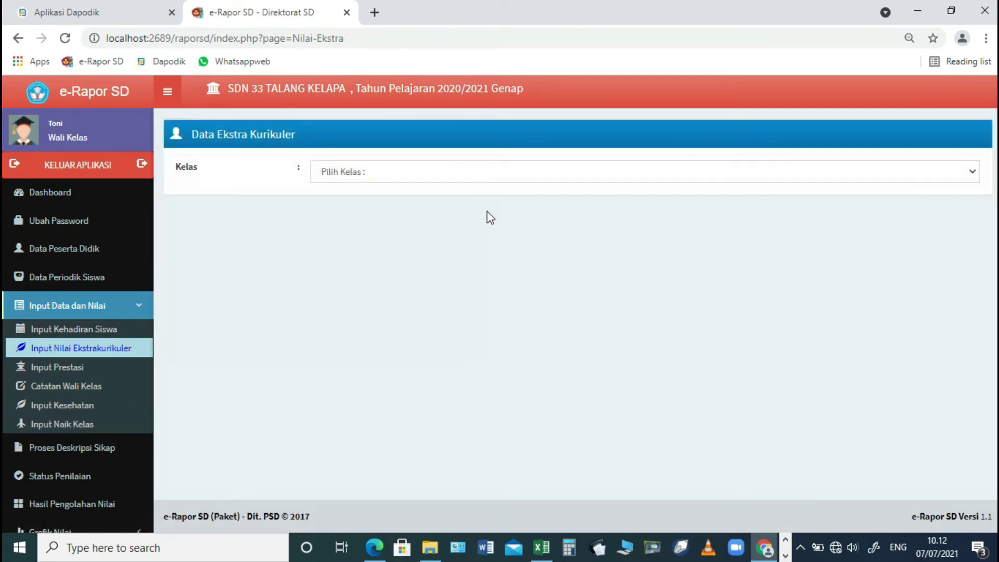
# - Start a new class 5.B student achievement and select the student who earned it
pyautogui.click(65, 368)
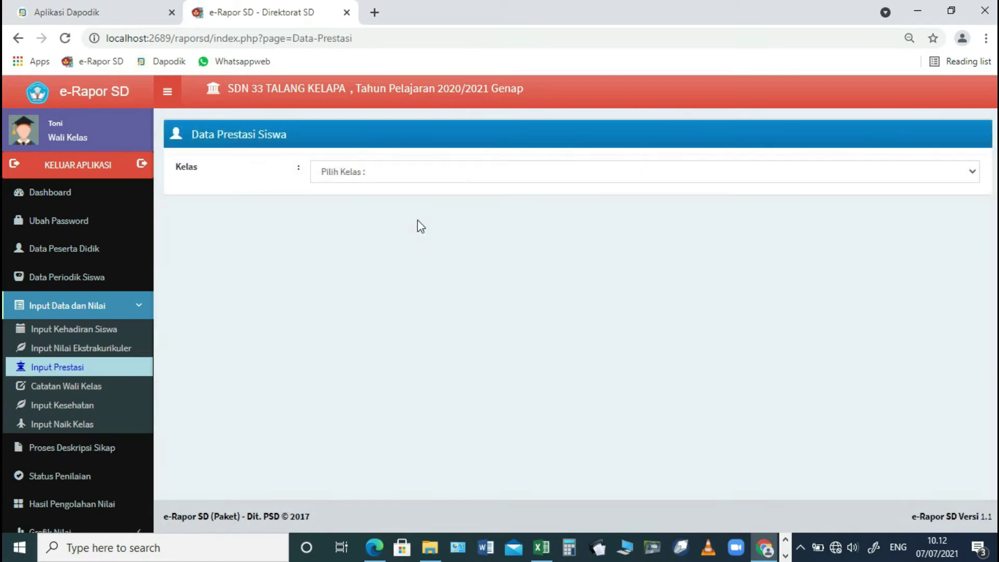
pyautogui.click(420, 173)
pyautogui.click(399, 208)
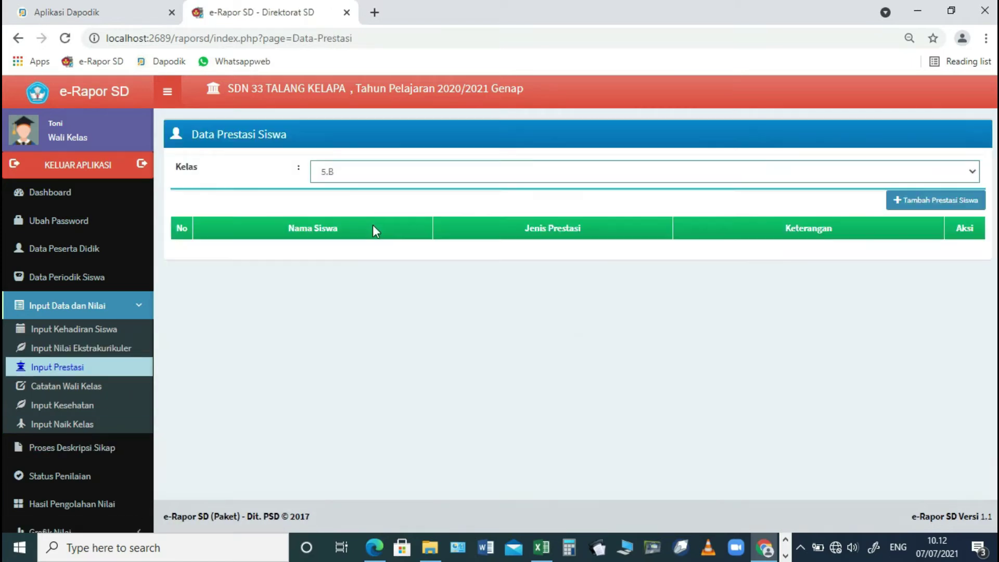
pyautogui.click(922, 202)
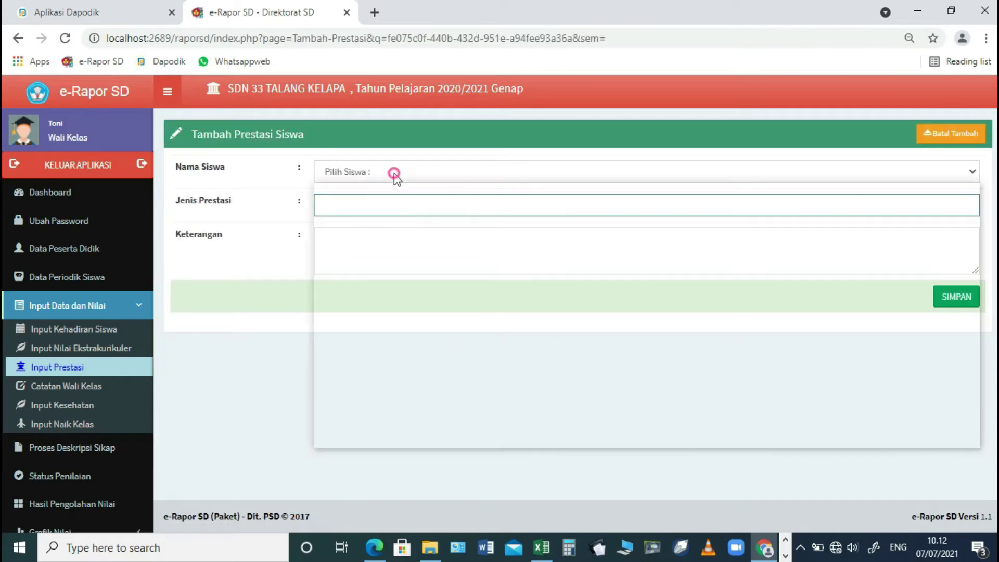
pyautogui.click(392, 172)
pyautogui.scroll(-1, 417, 321)
pyautogui.scroll(-1, 419, 326)
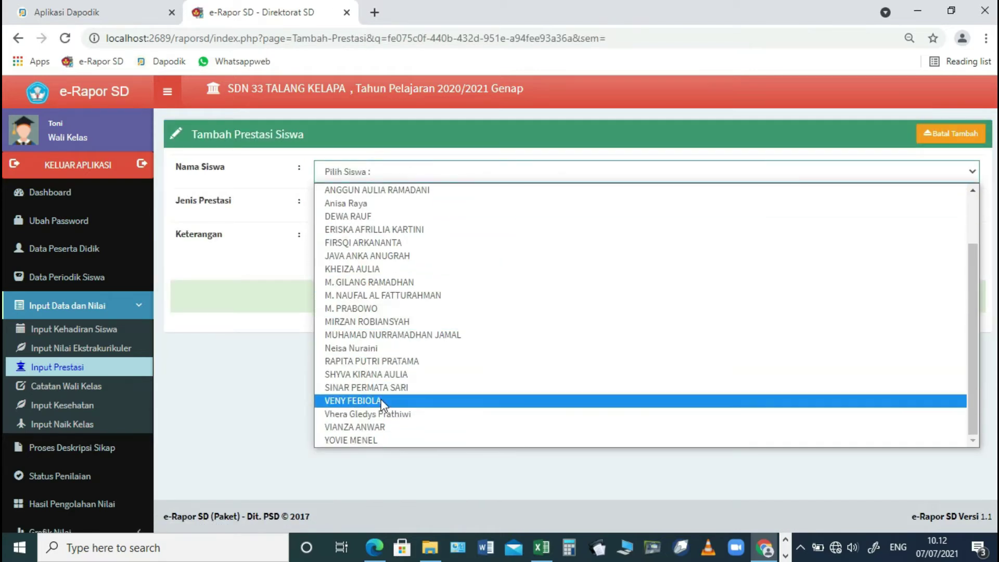
pyautogui.click(365, 430)
# - Enter 'Juara Lomba OSN IPA Kecamatan Talang Kelapa' with description 'Tahun 2020' and save
pyautogui.click(339, 205)
pyautogui.write('Per')
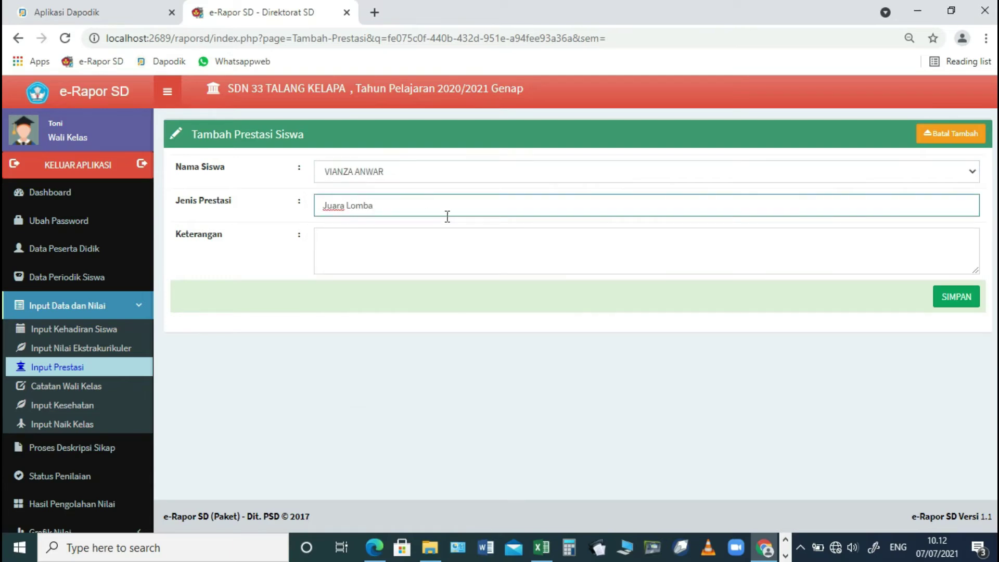
pyautogui.write('IPA Kecamatan')
pyautogui.click(466, 210)
pyautogui.write('Talang Kelapa')
pyautogui.click(429, 232)
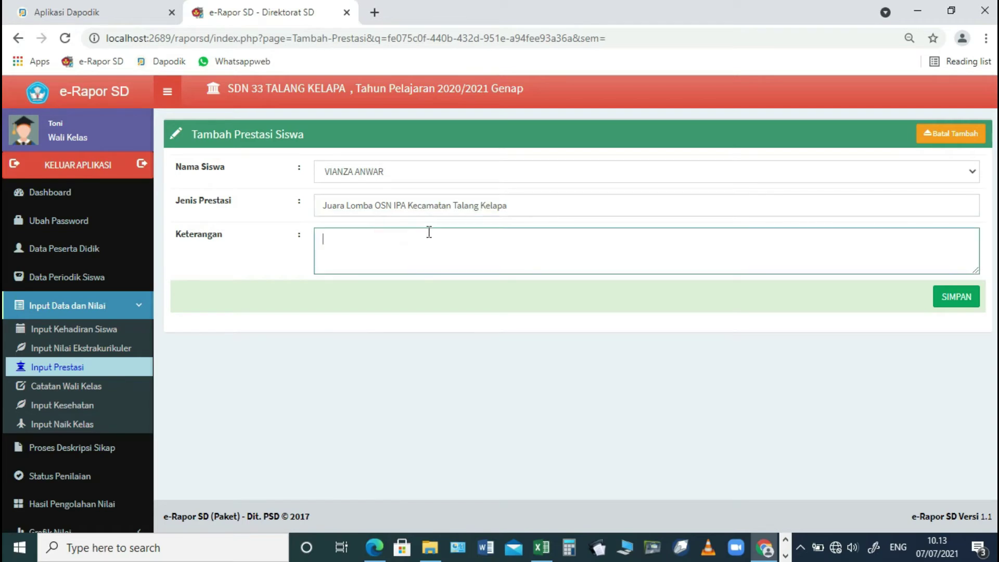
pyautogui.write('Tahun 2020')
pyautogui.click(957, 296)
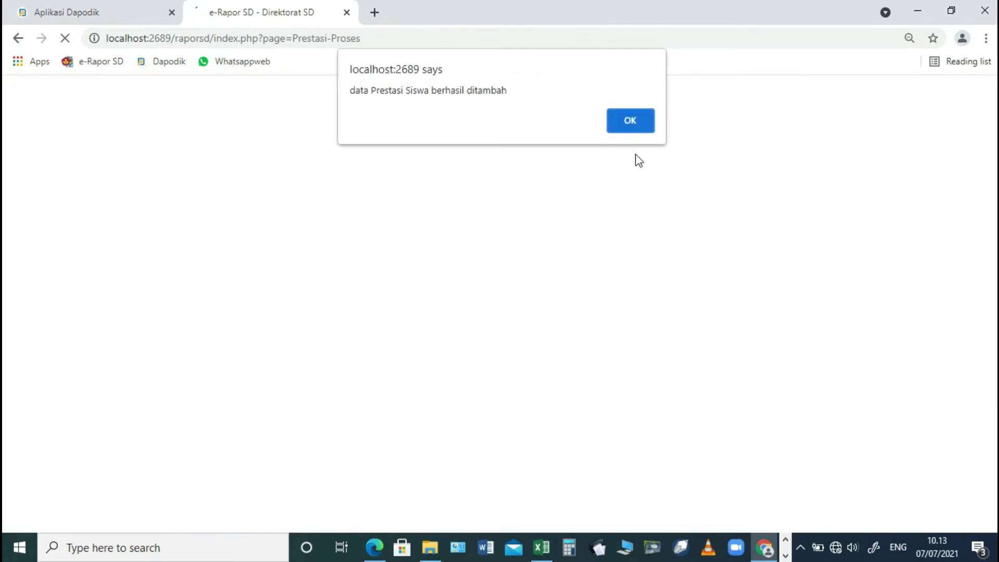
pyautogui.click(644, 116)
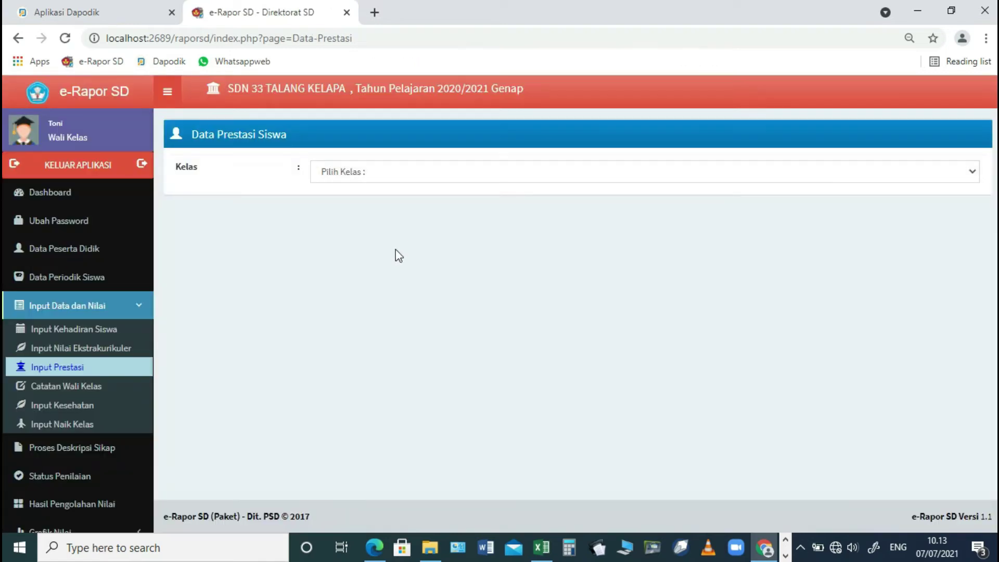
# - Recheck class 5.B achievements and cancel a duplicate entry for the same student
pyautogui.click(407, 168)
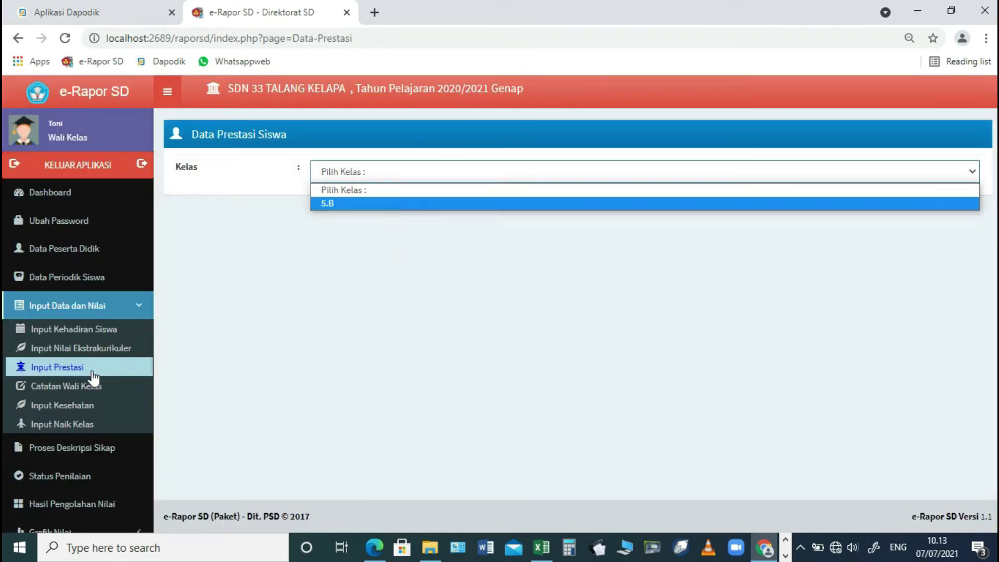
pyautogui.click(358, 204)
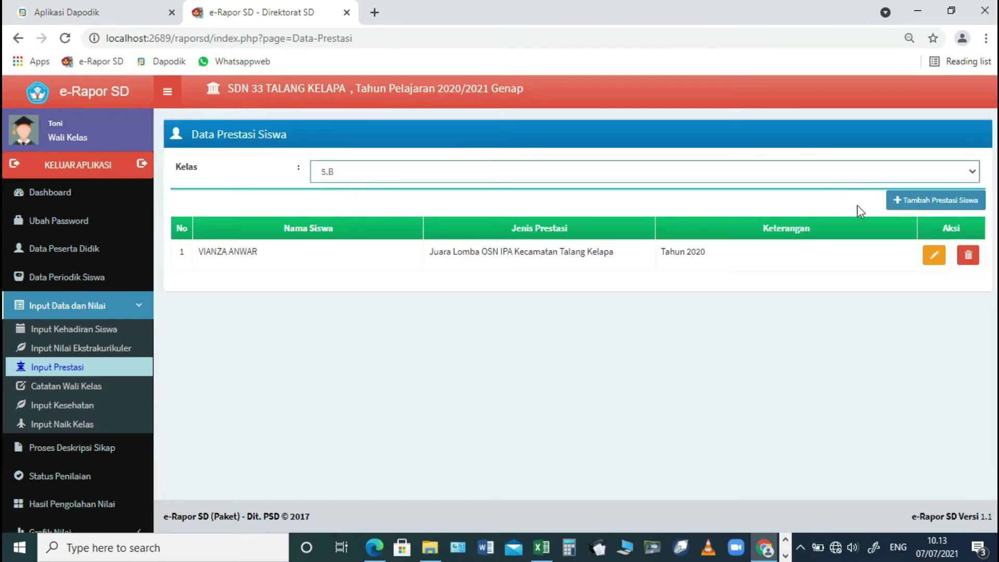
pyautogui.click(910, 201)
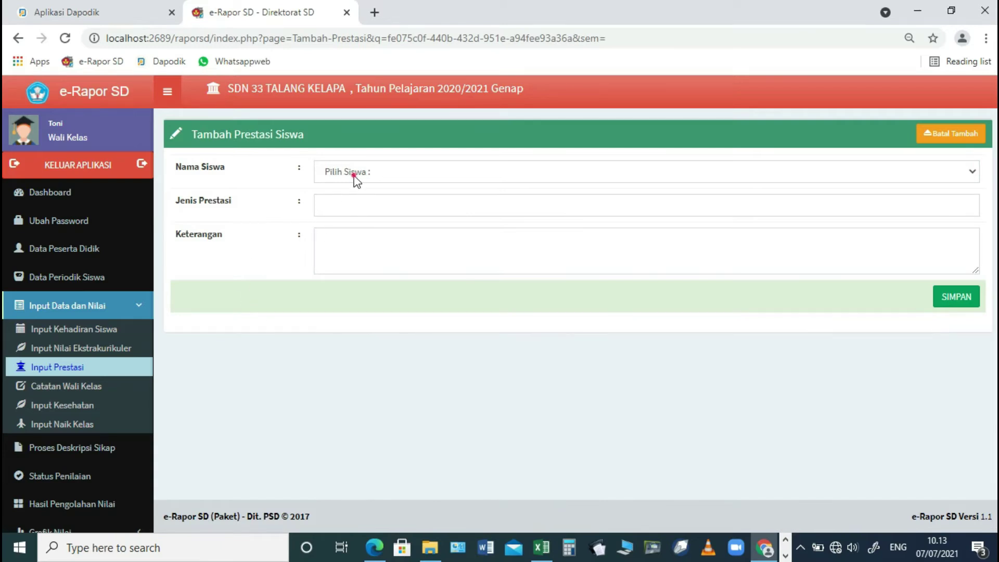
pyautogui.click(354, 177)
pyautogui.scroll(-2, 358, 411)
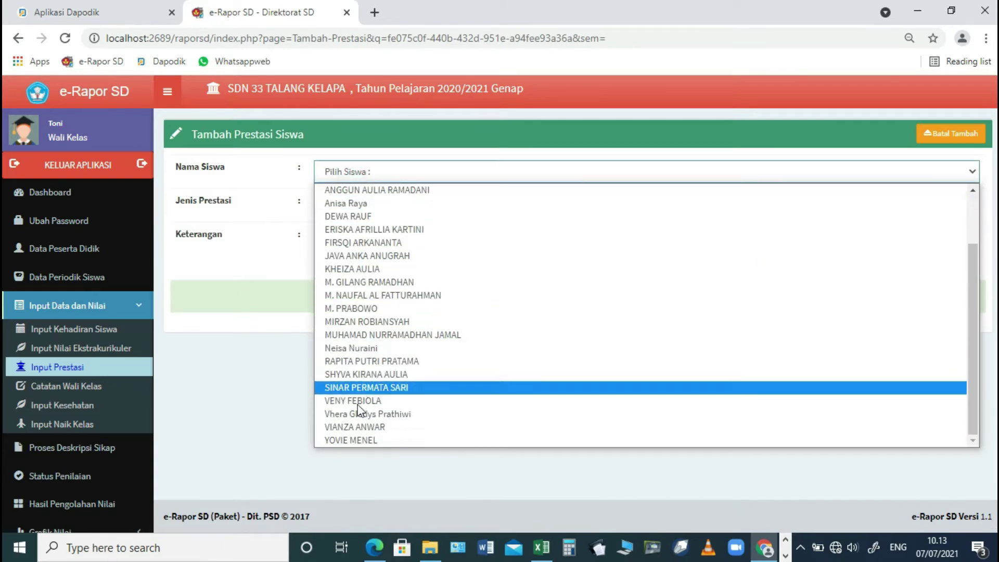
pyautogui.click(356, 427)
pyautogui.click(375, 206)
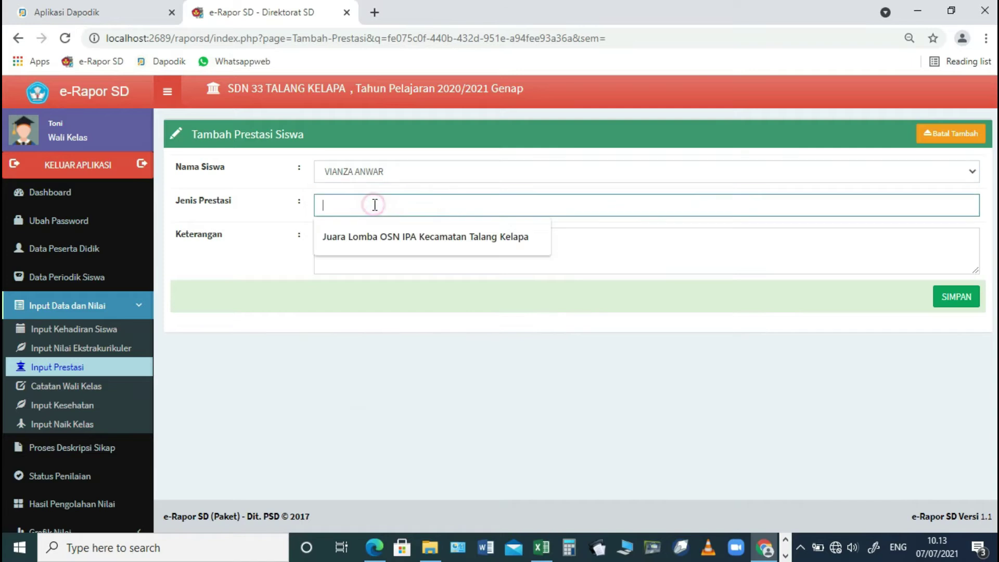
pyautogui.click(943, 130)
pyautogui.click(65, 391)
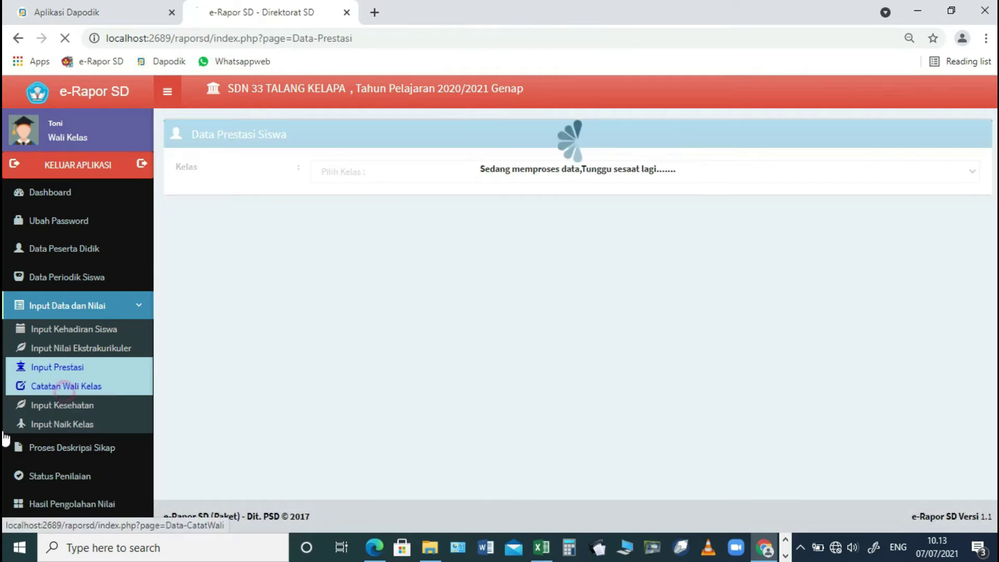
# - For class 5.B, note 'Perbanyak literasi' for student 1 and 'Pertahankan prestasi' for student 2, then save
pyautogui.click(422, 174)
pyautogui.click(398, 201)
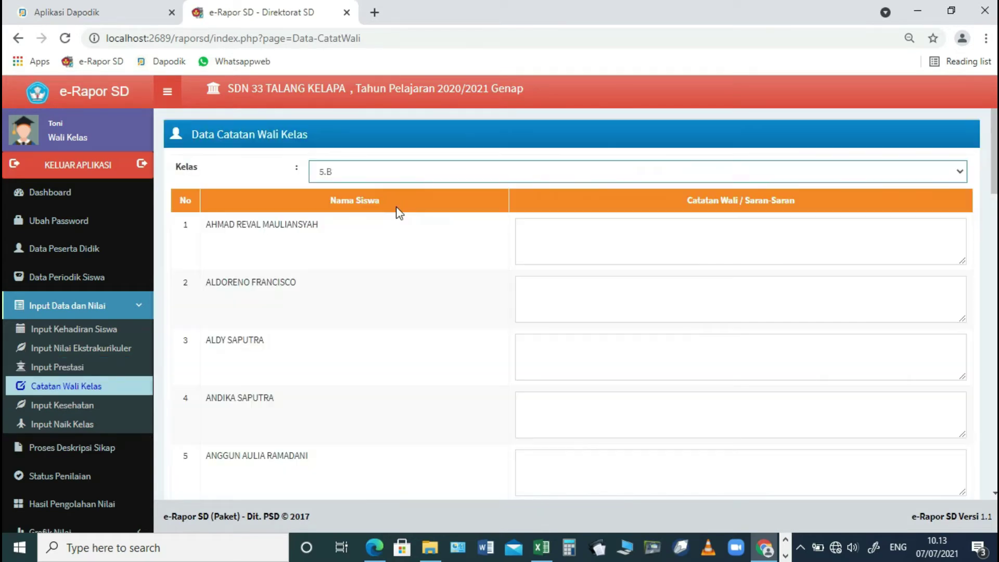
pyautogui.click(626, 250)
pyautogui.write('Pe')
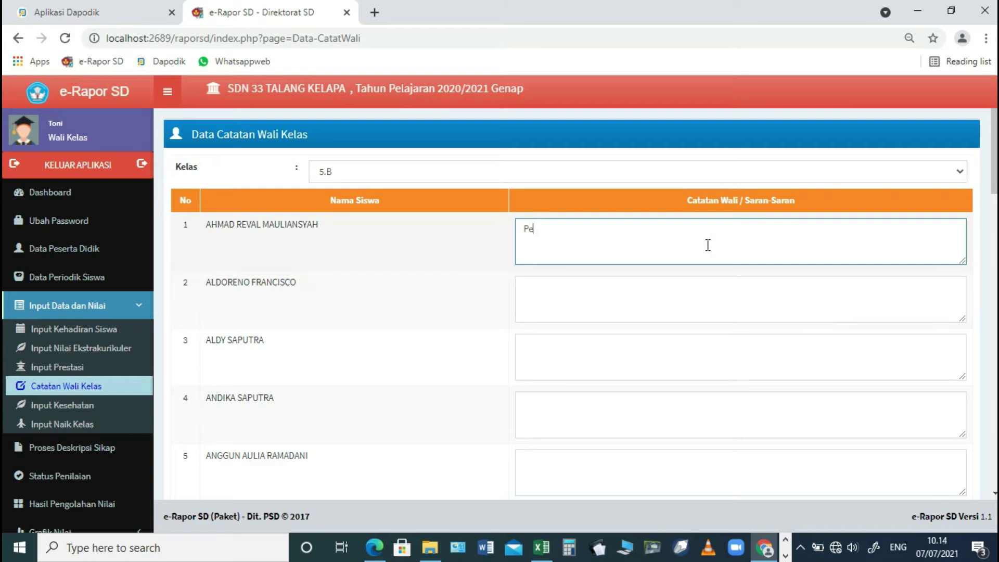
pyautogui.write('rbanyak literasi dalam')
pyautogui.press('BackSpace')
pyautogui.press('BackSpace')
pyautogui.press('BackSpace')
pyautogui.press('BackSpace')
pyautogui.press('BackSpace')
pyautogui.press('BackSpace')
pyautogui.click(666, 307)
pyautogui.write('Pertahankan prestasimu')
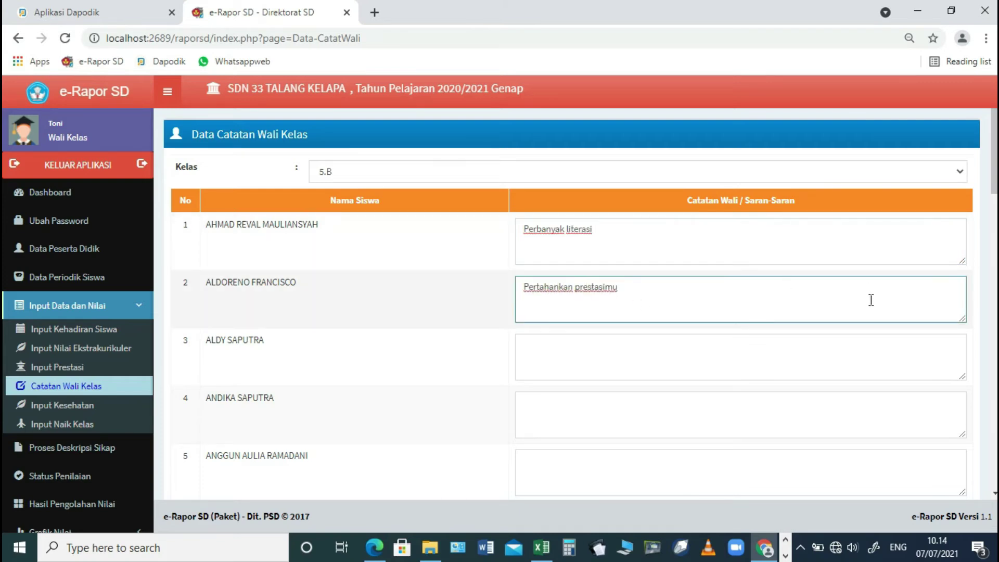
pyautogui.scroll(-20, 871, 300)
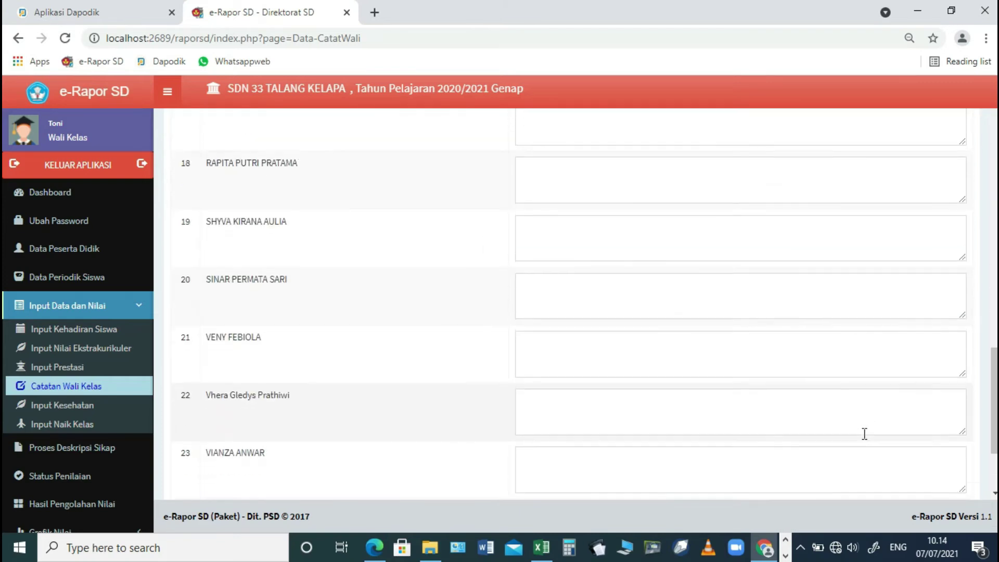
pyautogui.click(957, 440)
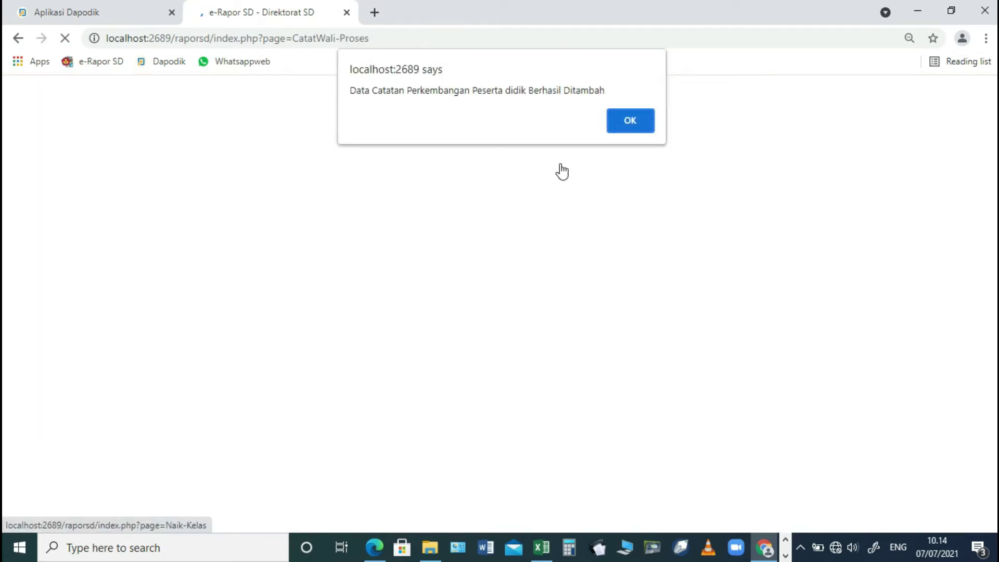
pyautogui.click(631, 123)
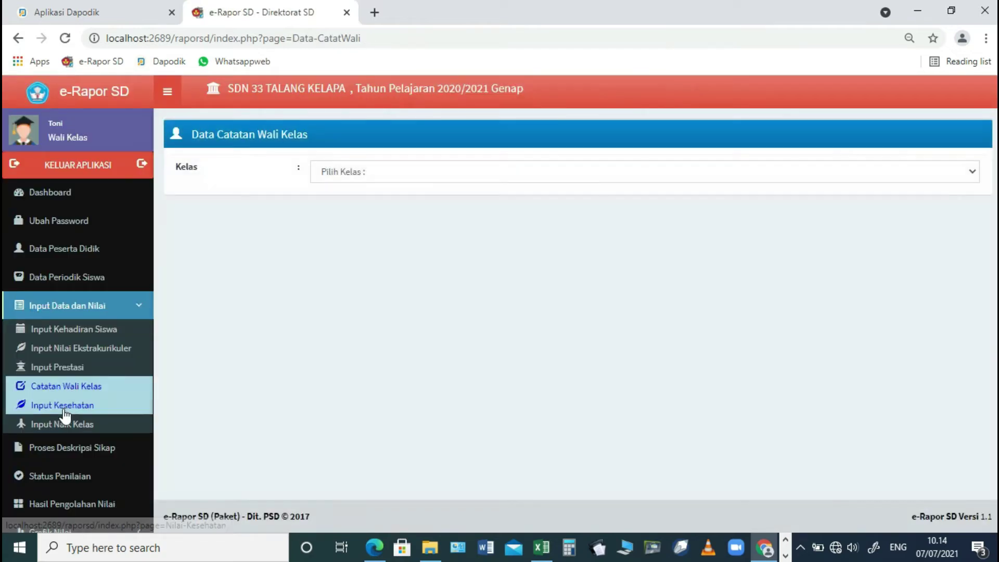
# - Set the first class 5.B student's health conditions to 'Baik' and 'Baik' and save
pyautogui.click(64, 405)
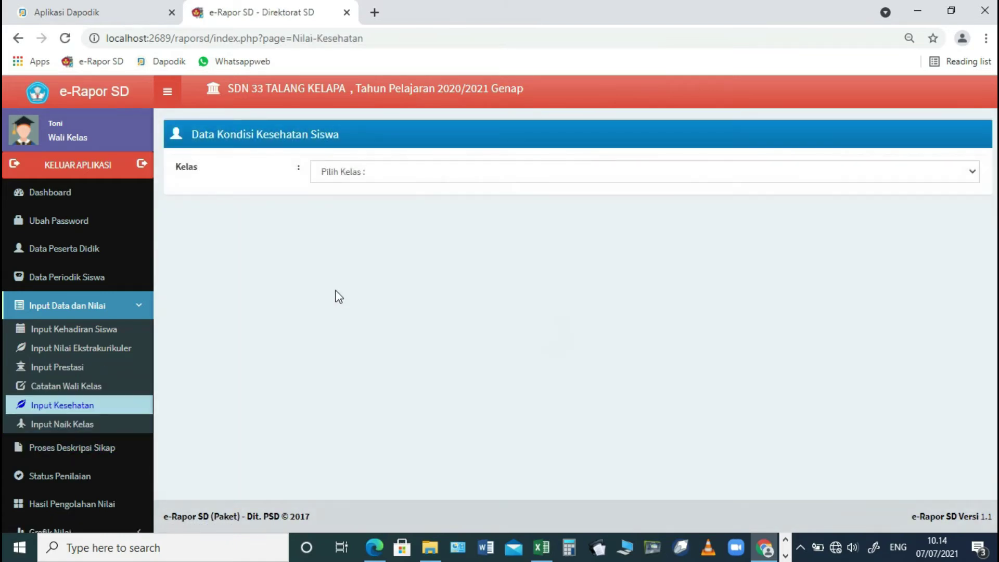
pyautogui.click(369, 177)
pyautogui.click(351, 202)
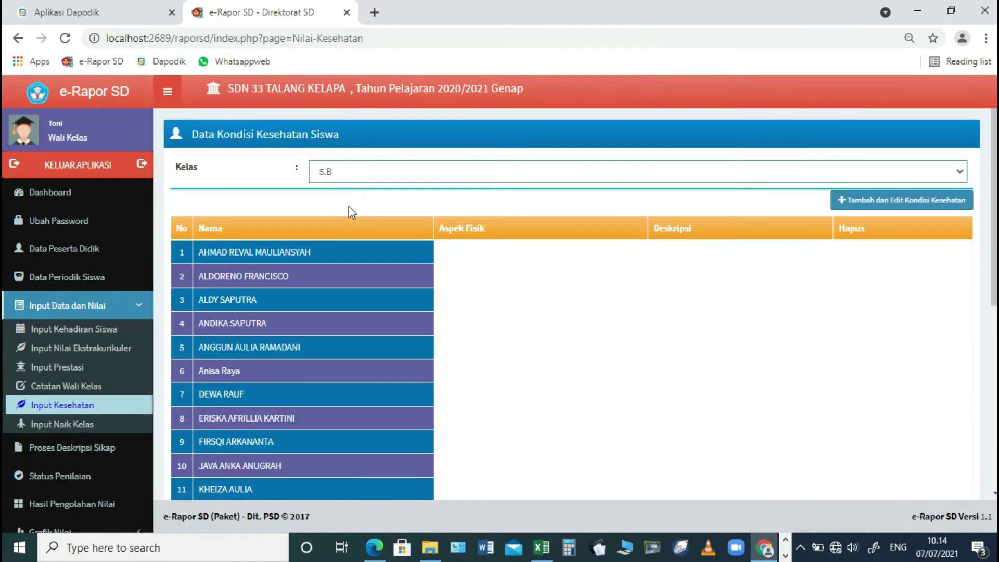
pyautogui.click(929, 205)
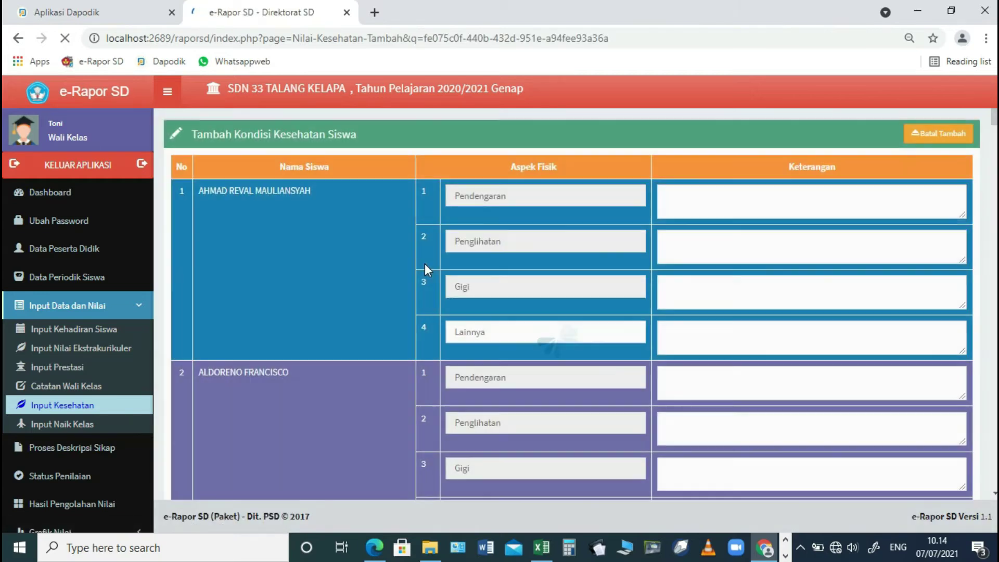
pyautogui.click(737, 194)
pyautogui.write('Baik')
pyautogui.press('Tab')
pyautogui.write('Baik')
pyautogui.press('Tab')
pyautogui.write('Baik')
pyautogui.press('Tab')
pyautogui.scroll(-20, 937, 260)
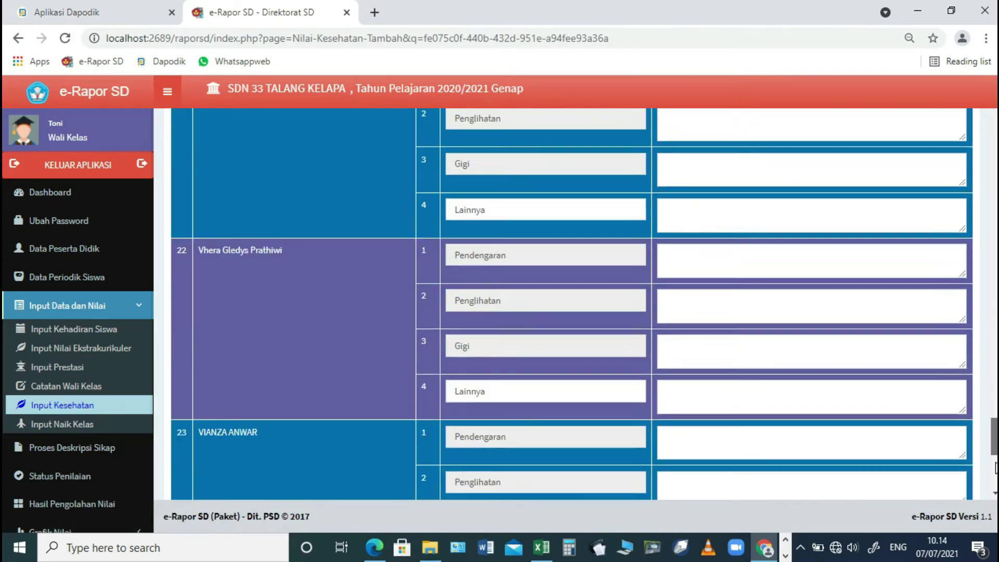
pyautogui.click(951, 446)
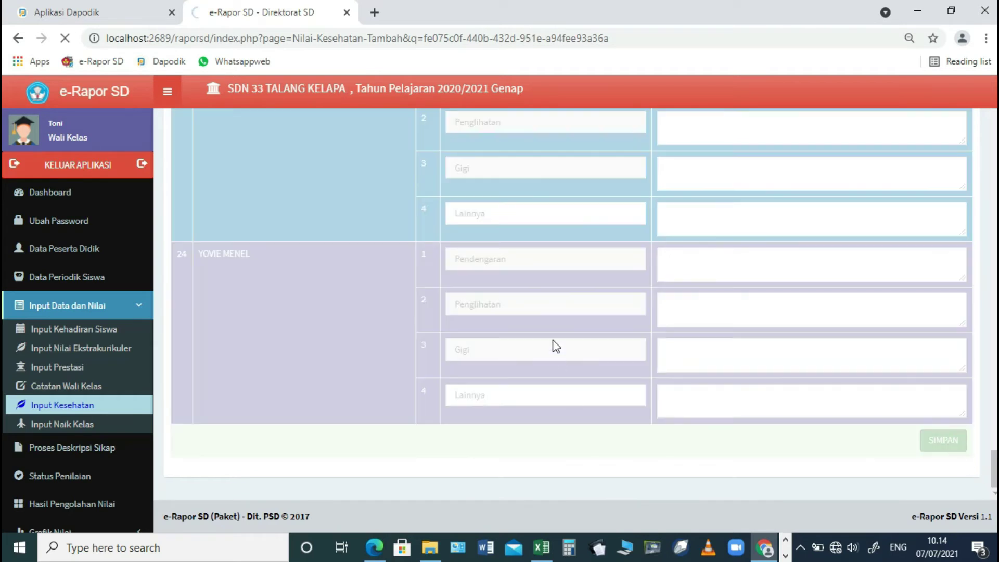
pyautogui.click(627, 123)
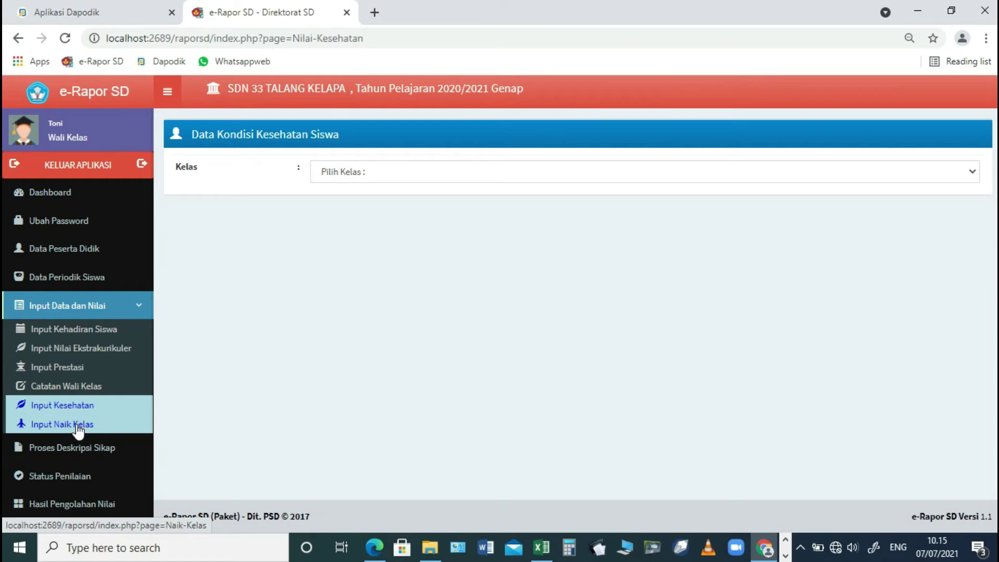
# - Save the class 5.B promotion decisions on the Naik Kelas page
pyautogui.click(78, 425)
pyautogui.click(665, 231)
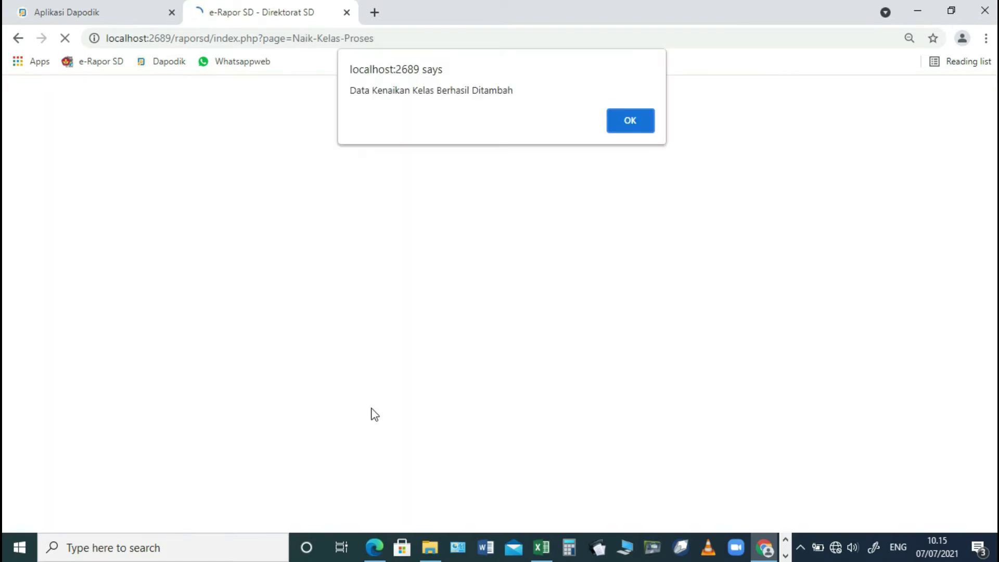
pyautogui.click(630, 121)
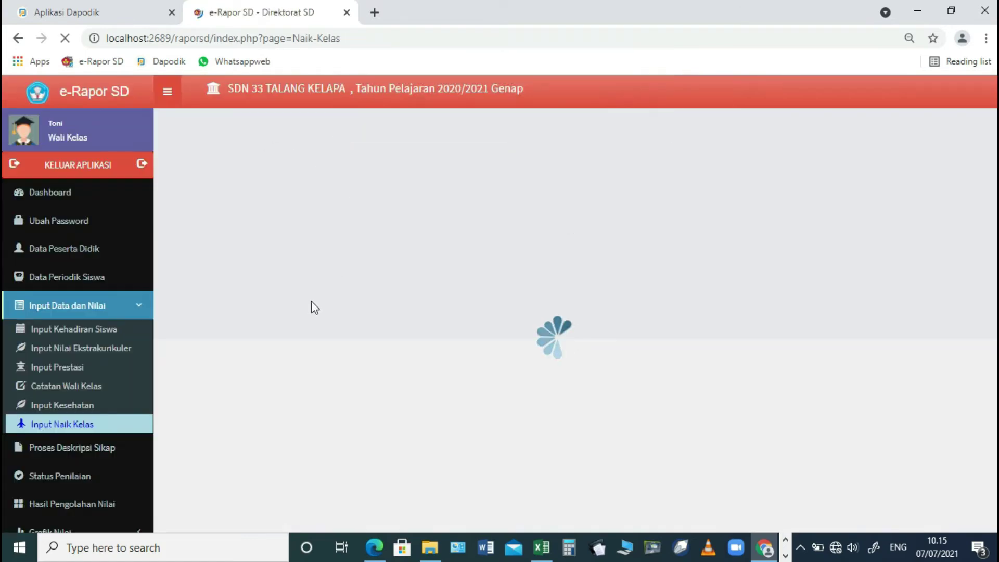
# - Load class 5.B in Proses Deskripsi Sikap and save the attitude descriptions for all students
pyautogui.click(96, 449)
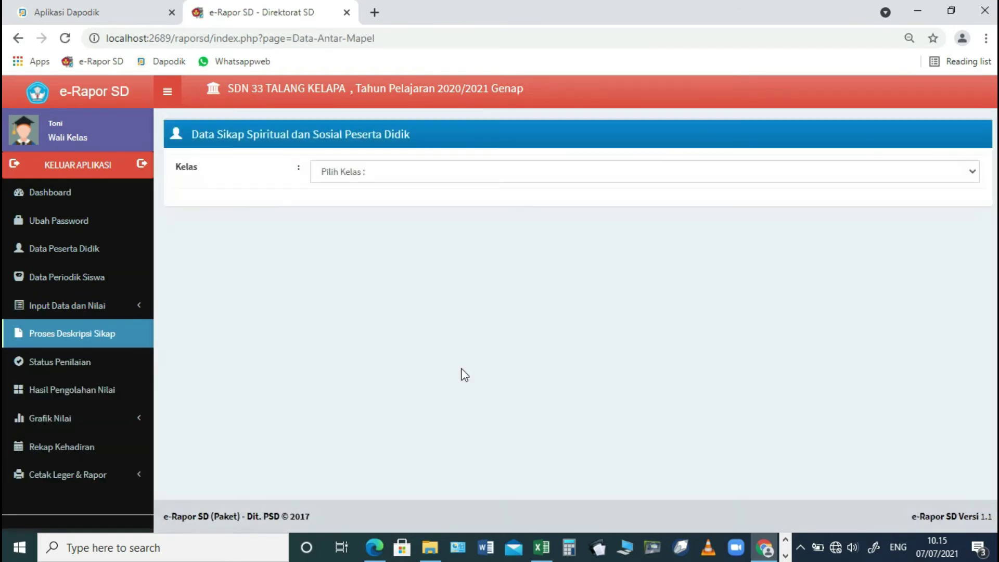
pyautogui.click(397, 171)
pyautogui.click(376, 201)
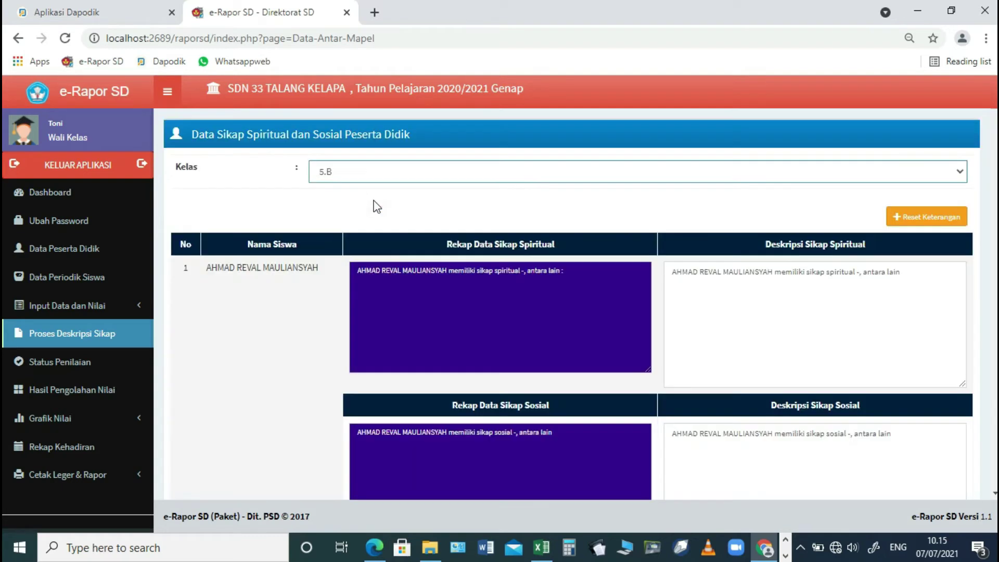
pyautogui.moveTo(993, 97)
pyautogui.mouseDown()
pyautogui.moveTo(973, 471)
pyautogui.moveTo(988, 99)
pyautogui.mouseUp()
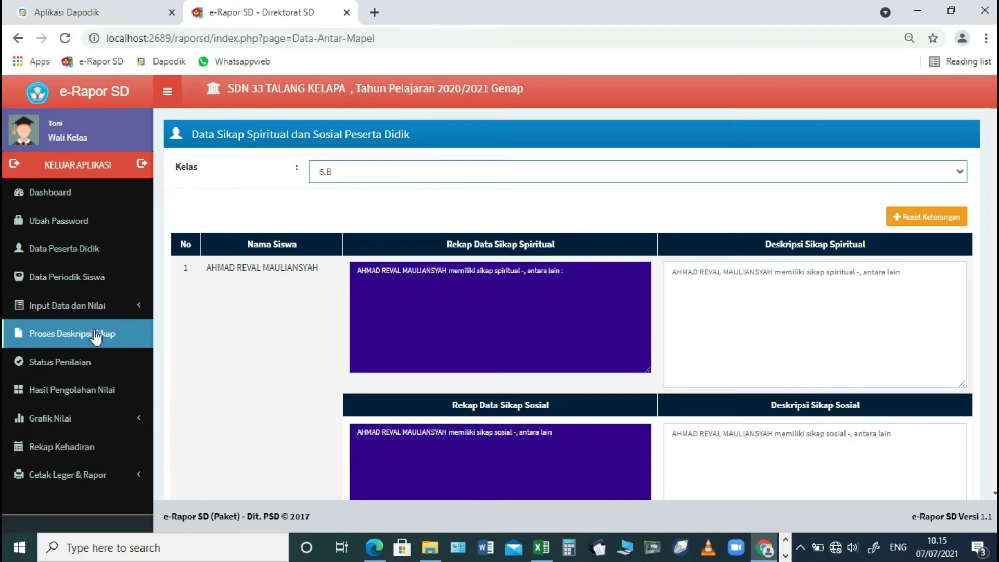
pyautogui.moveTo(994, 112); pyautogui.dragTo(972, 507)
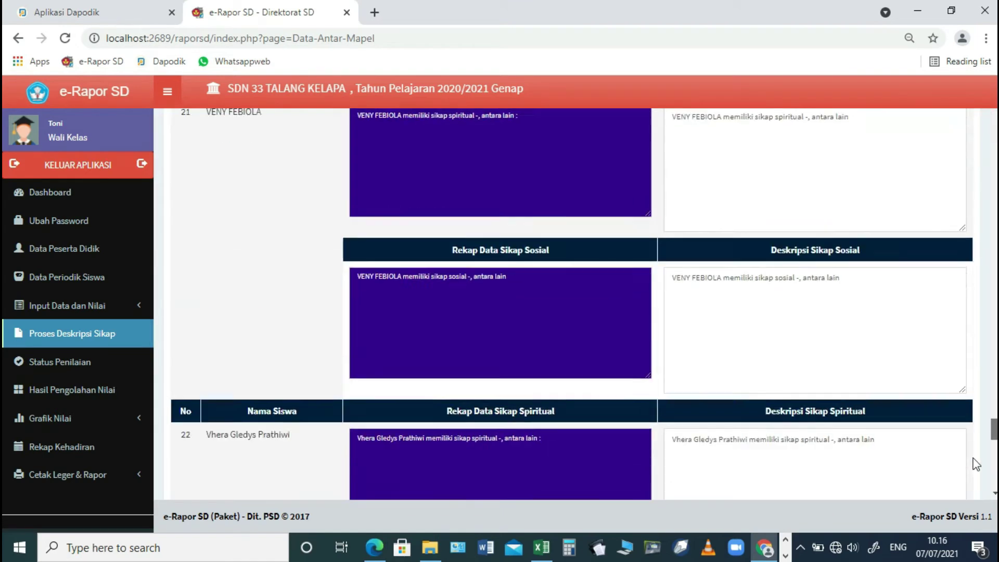
pyautogui.moveTo(973, 461); pyautogui.dragTo(971, 508)
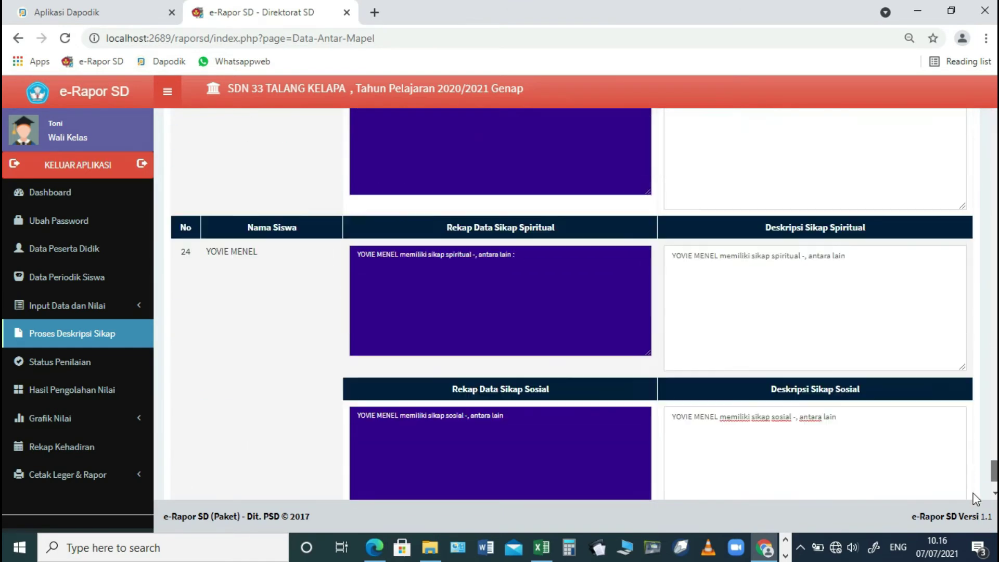
pyautogui.scroll(-2, 938, 446)
pyautogui.click(936, 444)
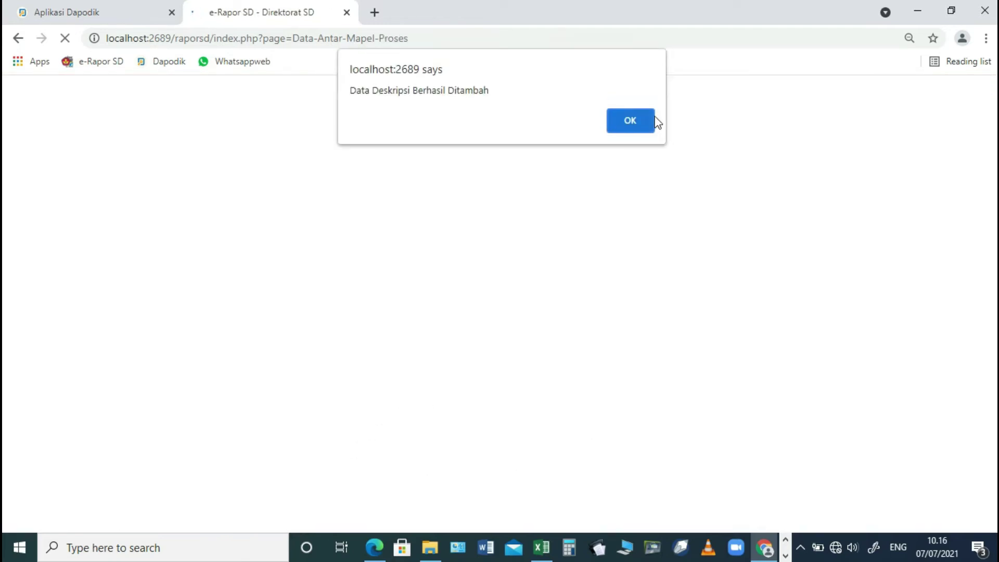
pyautogui.click(630, 120)
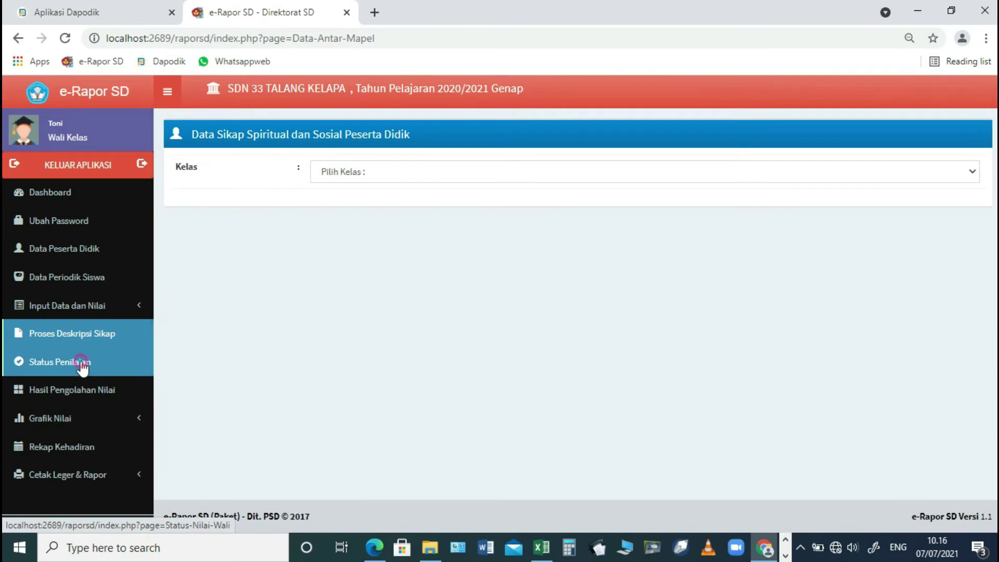
pyautogui.click(83, 363)
# - Check class 5.B's assessment status and its processed grade results
pyautogui.click(403, 172)
pyautogui.click(379, 203)
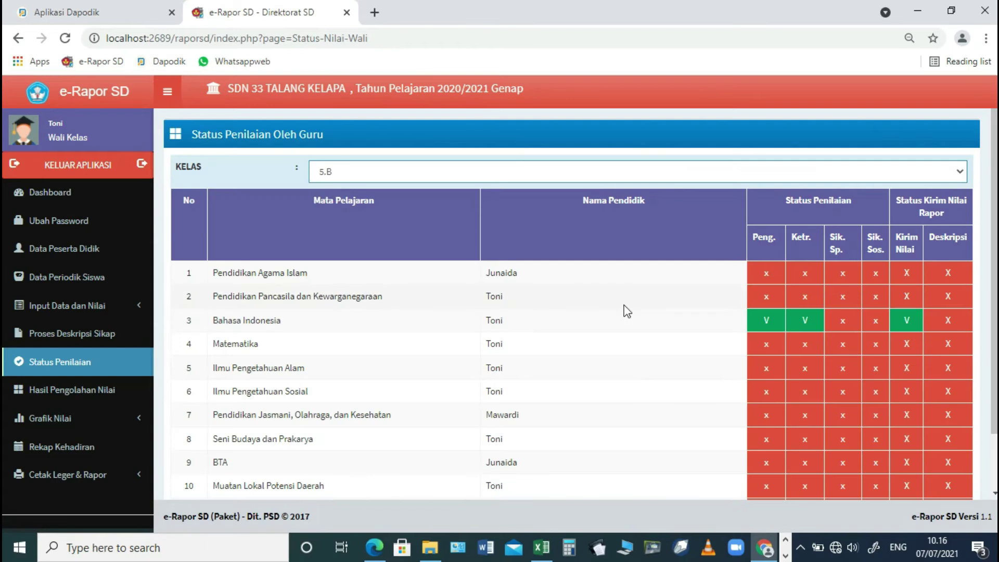
pyautogui.click(73, 389)
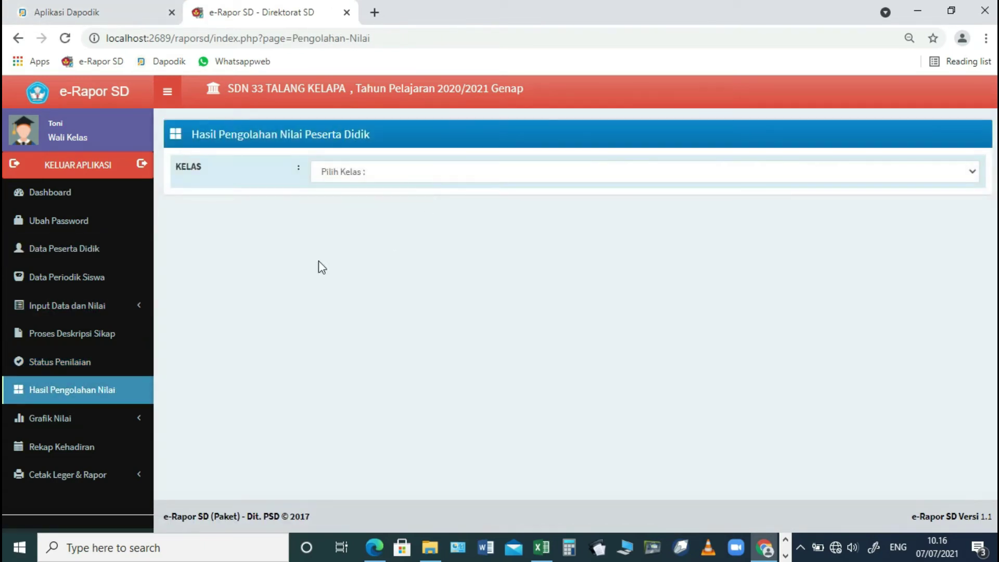
pyautogui.click(364, 178)
pyautogui.click(353, 199)
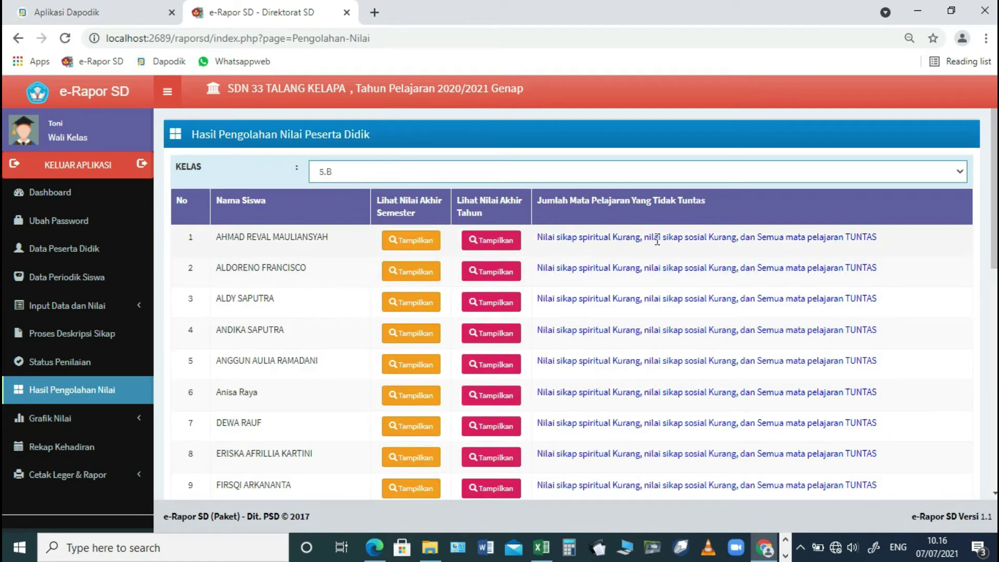
# - View class 5.B's attendance recap, then go to Cetak Rapor
pyautogui.click(83, 446)
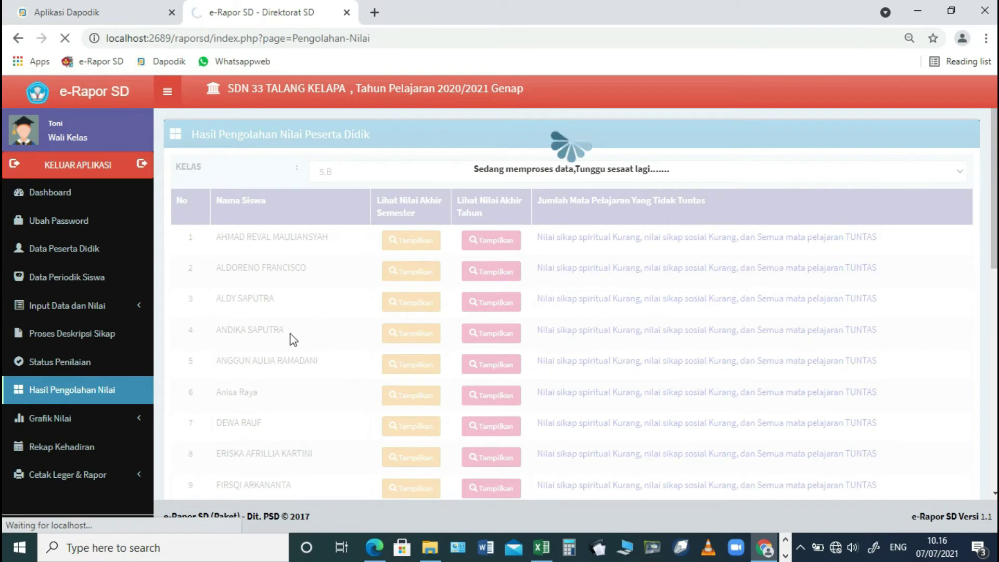
pyautogui.click(412, 176)
pyautogui.click(391, 204)
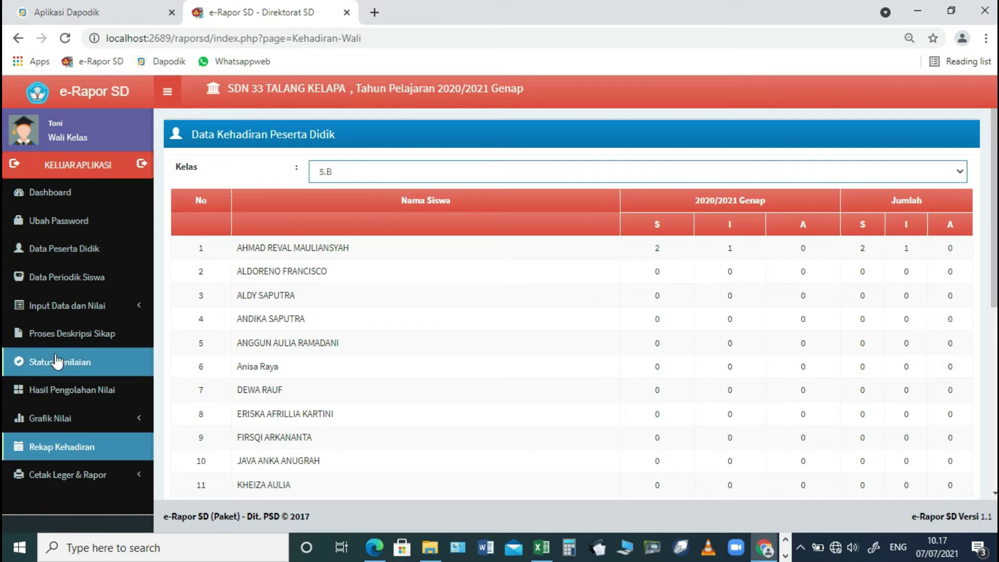
pyautogui.click(64, 479)
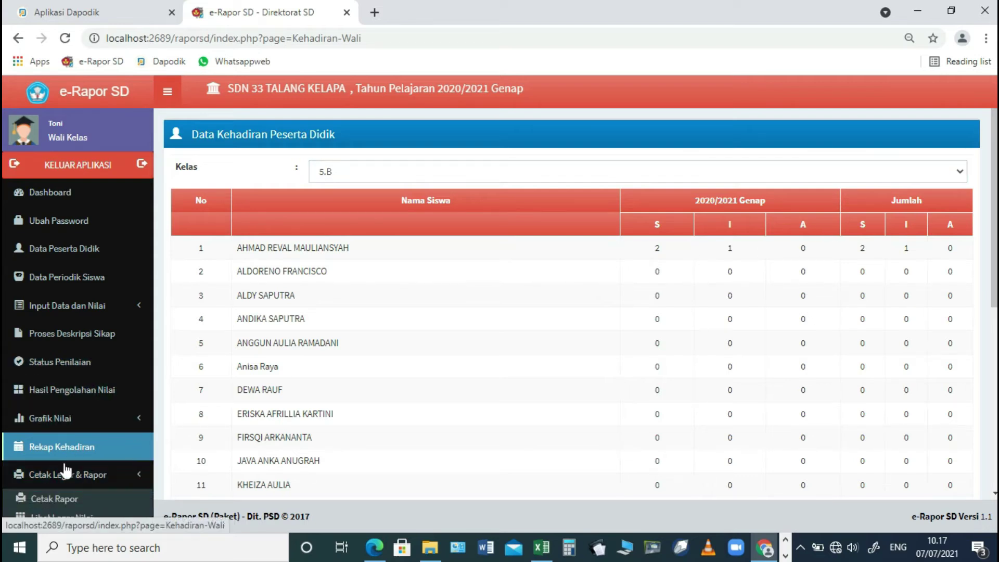
pyautogui.scroll(-1, 107, 401)
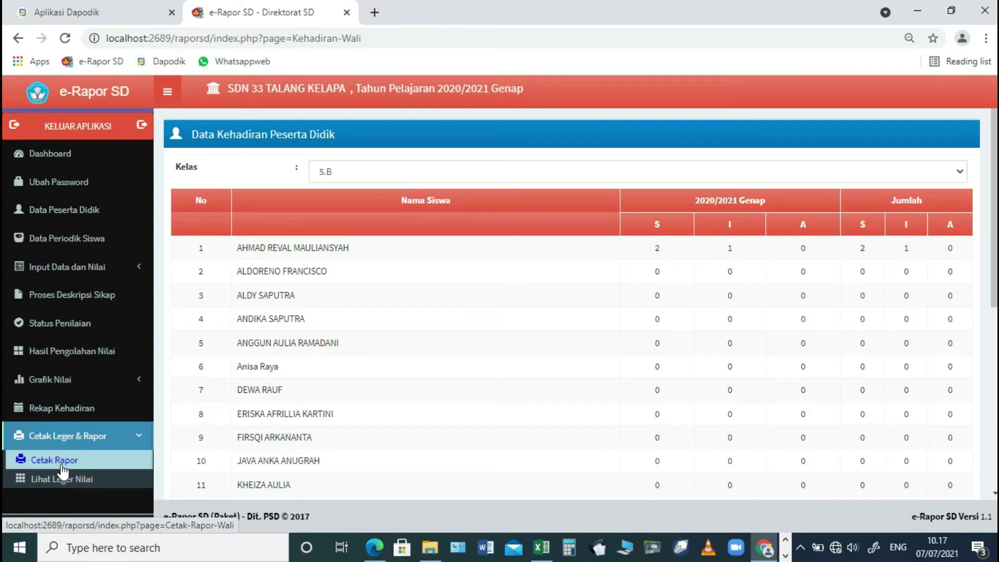
pyautogui.click(62, 467)
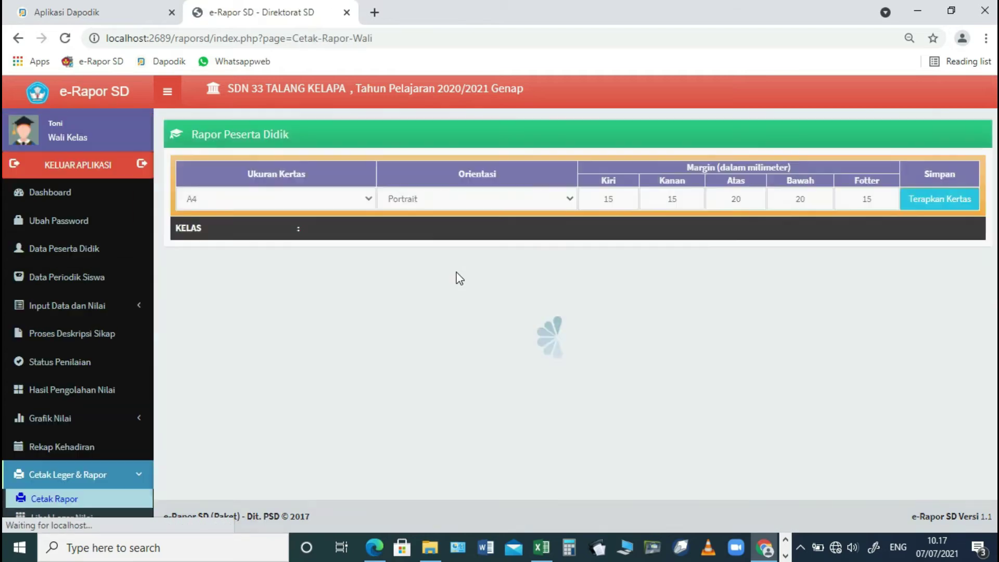
# - Apply A4 portrait paper, list class 5.B, and generate the first student's semester report PDF
pyautogui.click(928, 197)
pyautogui.click(713, 240)
pyautogui.click(617, 265)
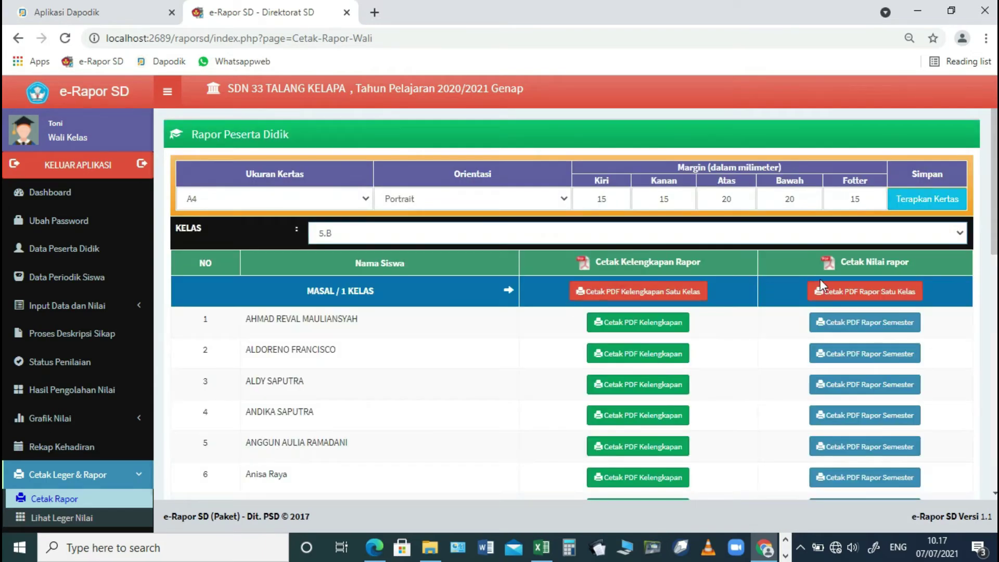
pyautogui.click(840, 323)
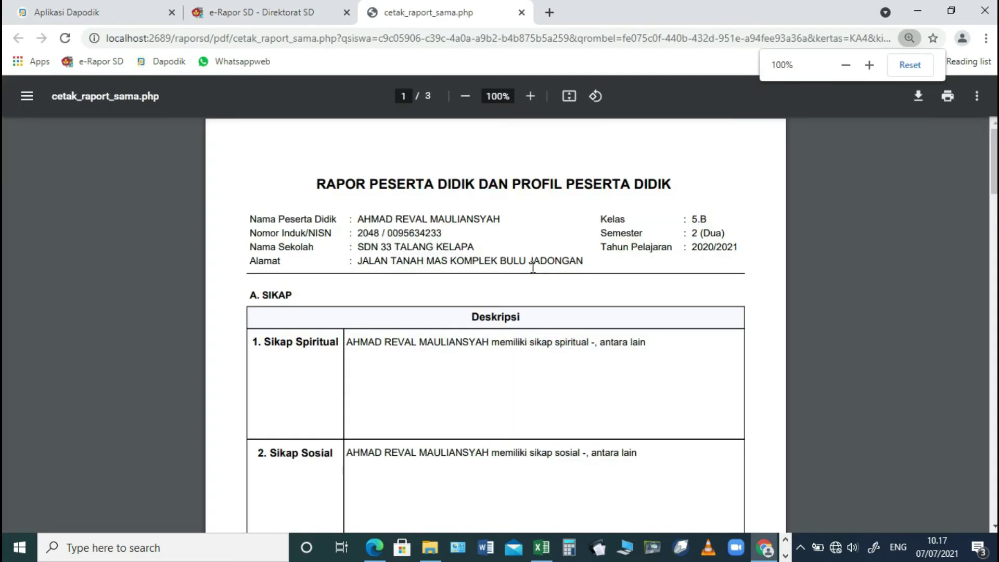
pyautogui.scroll(-8, 535, 274)
pyautogui.scroll(4, 535, 273)
pyautogui.scroll(-3, 535, 273)
pyautogui.scroll(-2, 535, 274)
pyautogui.scroll(2, 535, 273)
# - Generate and scroll through the first student's 6-page report completeness PDF
pyautogui.click(306, 13)
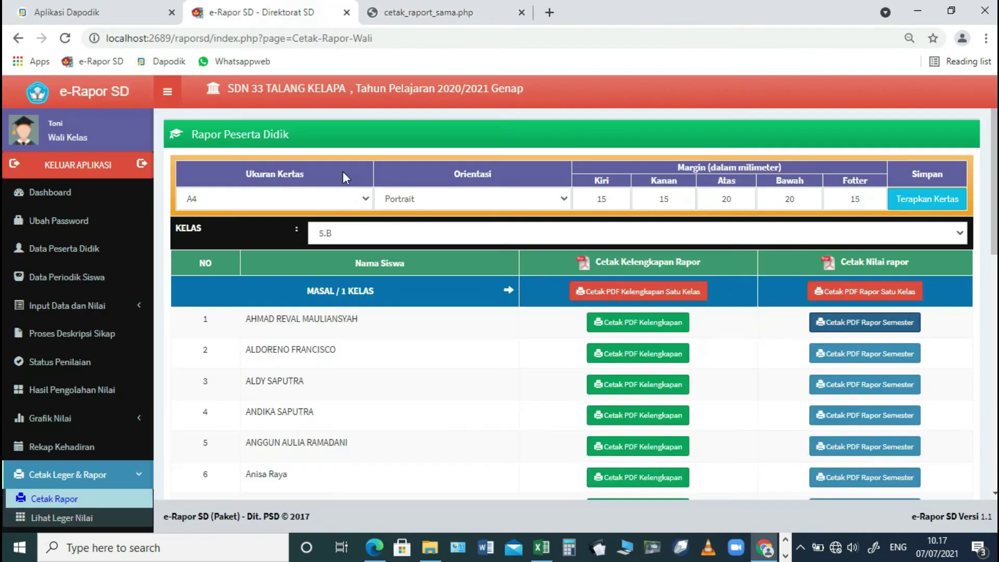
pyautogui.scroll(-3, 385, 397)
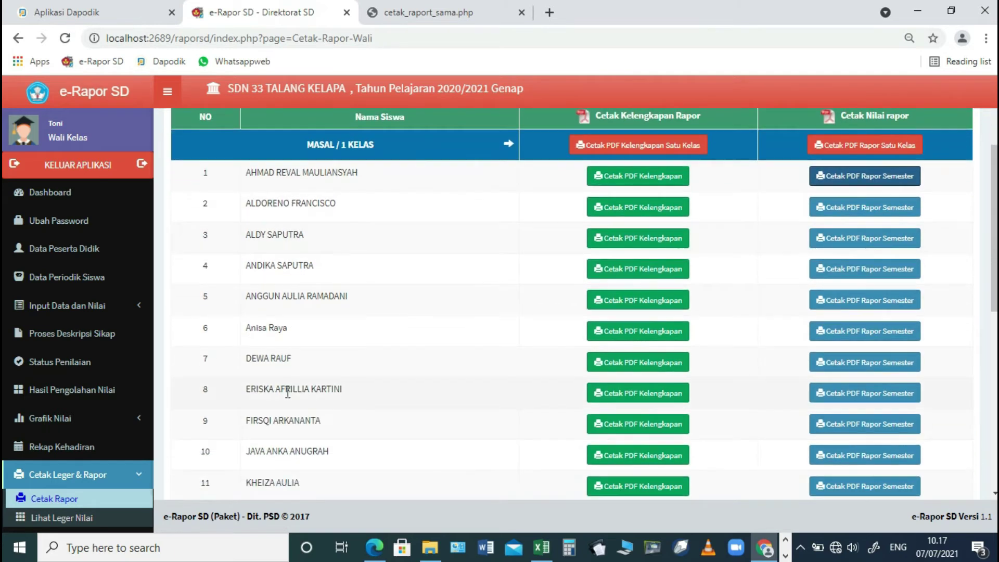
pyautogui.click(636, 177)
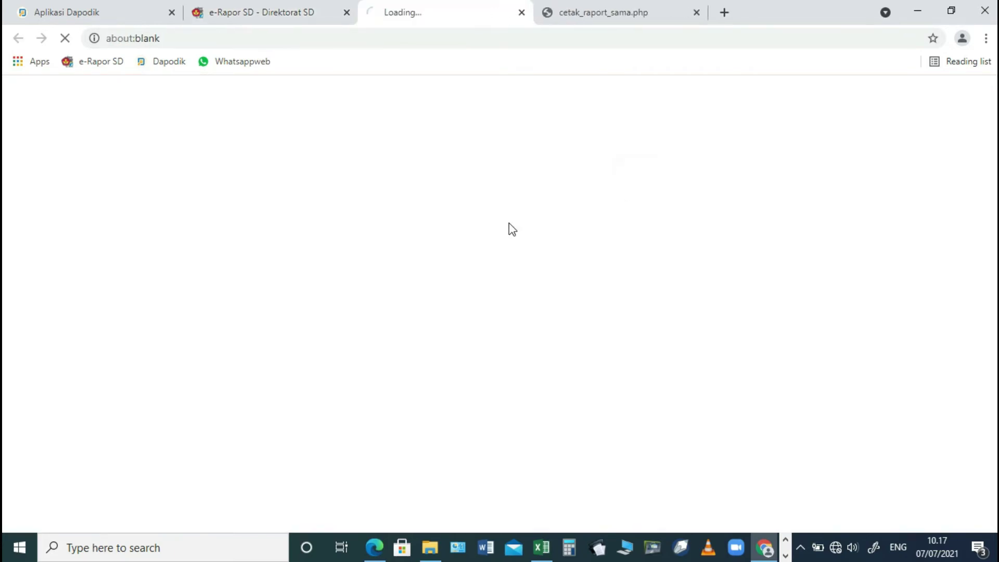
pyautogui.scroll(-15, 448, 270)
pyautogui.scroll(-15, 451, 270)
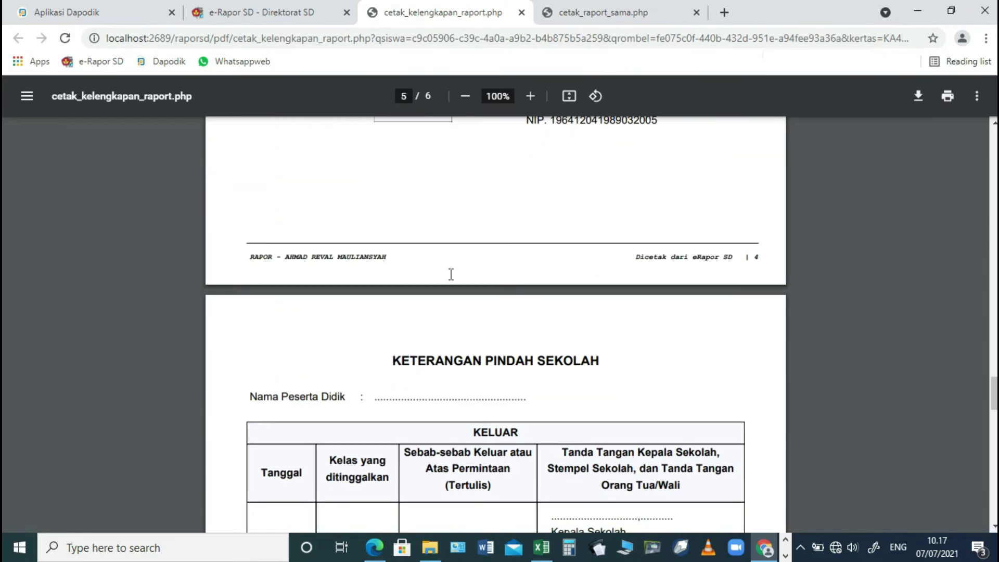
pyautogui.scroll(-5, 451, 274)
pyautogui.scroll(-15, 450, 274)
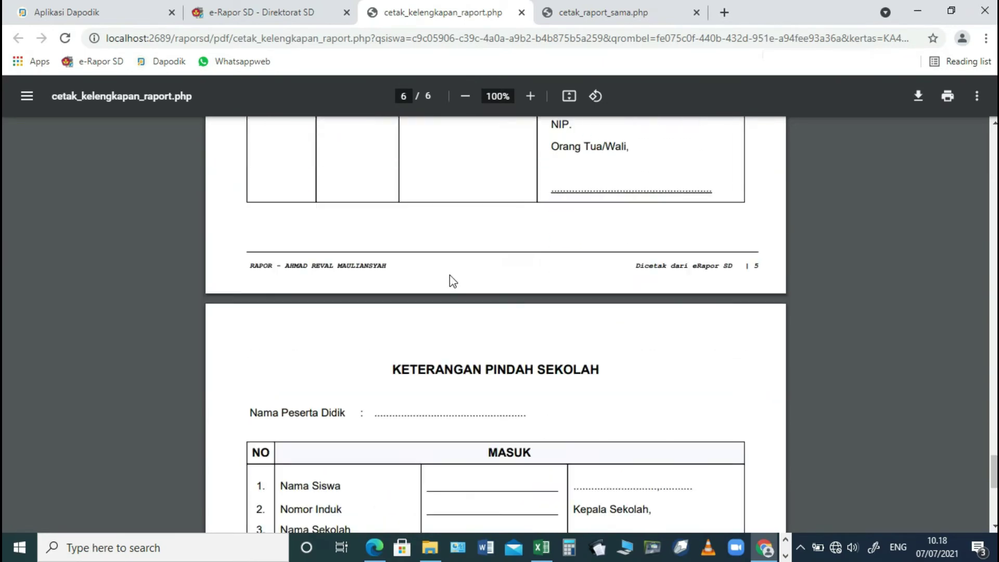
pyautogui.scroll(-5, 451, 276)
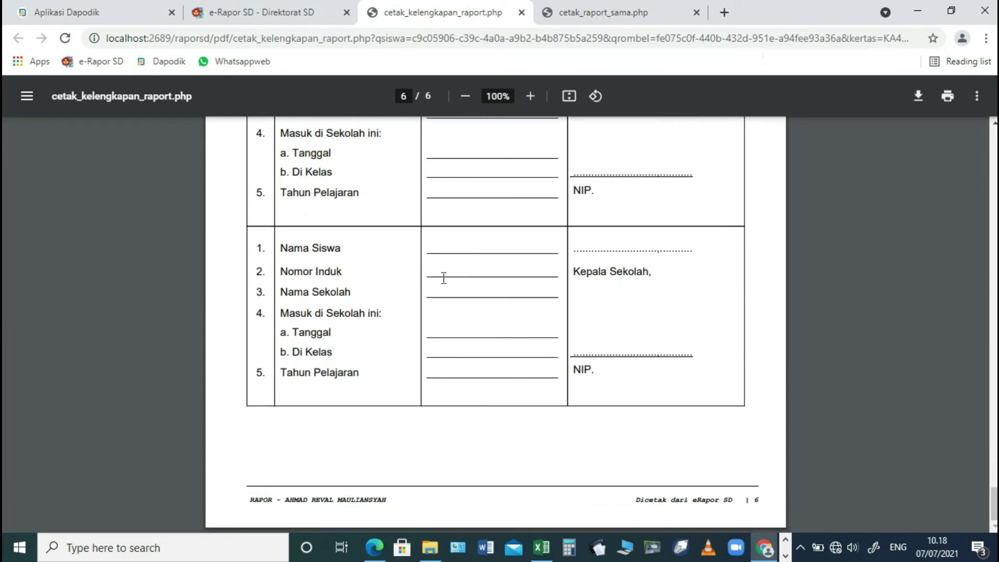
pyautogui.scroll(15, 482, 210)
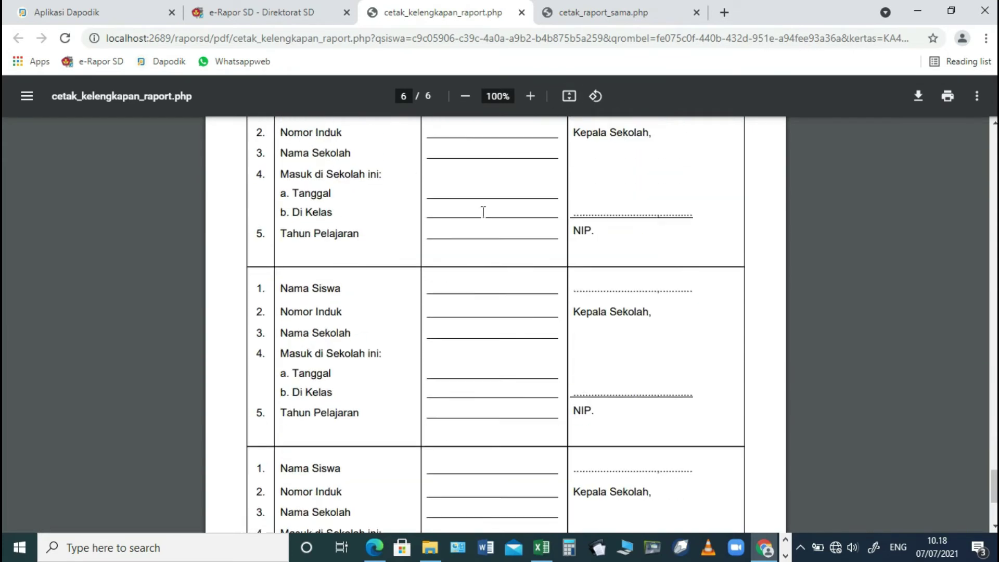
# - Recheck the semester report PDF showing 2 sick days, 1 permitted absence, promotion to class VI
pyautogui.click(583, 13)
pyautogui.scroll(7, 504, 237)
pyautogui.scroll(-1, 503, 237)
pyautogui.scroll(-20, 504, 238)
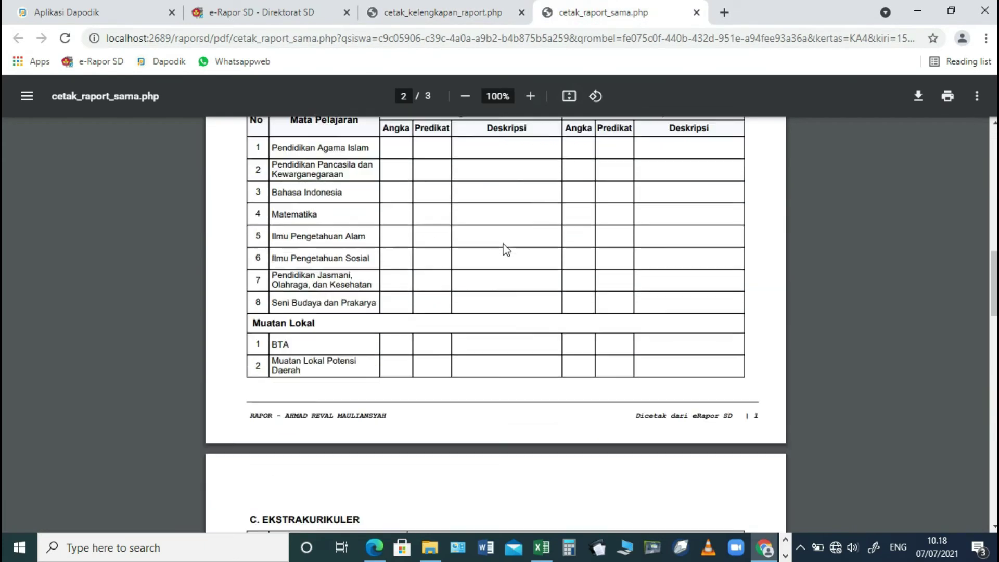
pyautogui.click(302, 13)
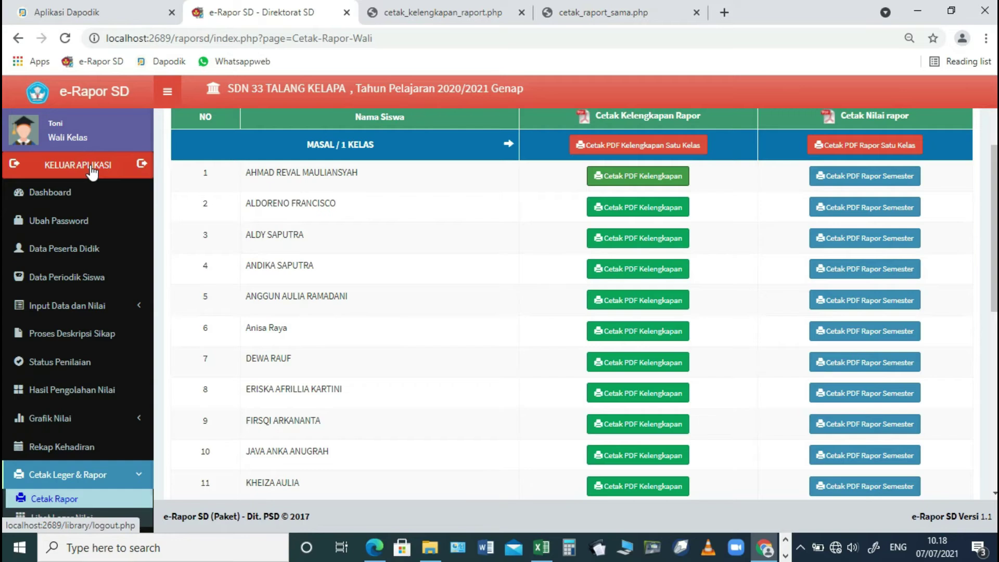
# - Log out and sign back in as the class 5.B teacher at the Guru level
pyautogui.click(92, 172)
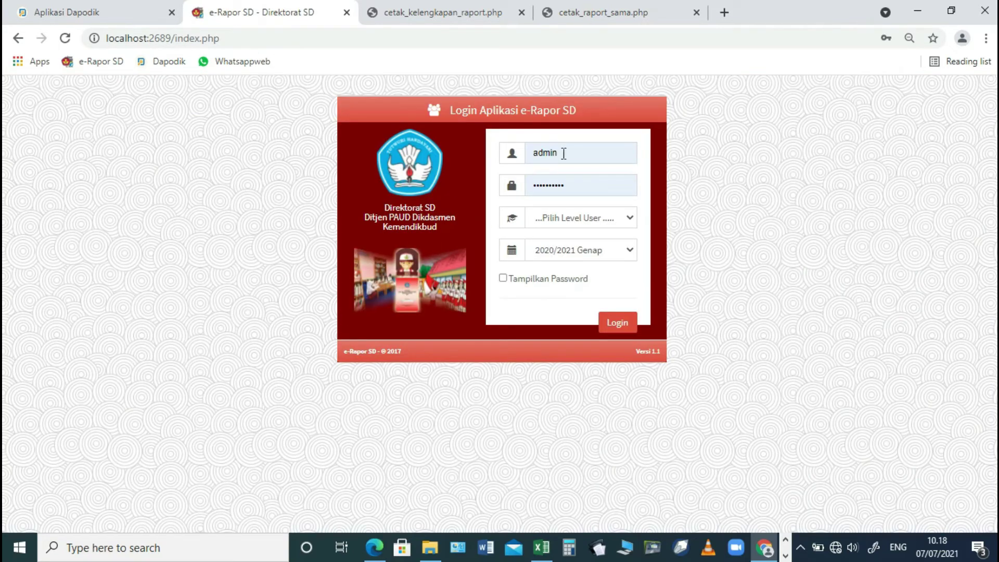
pyautogui.click(563, 153)
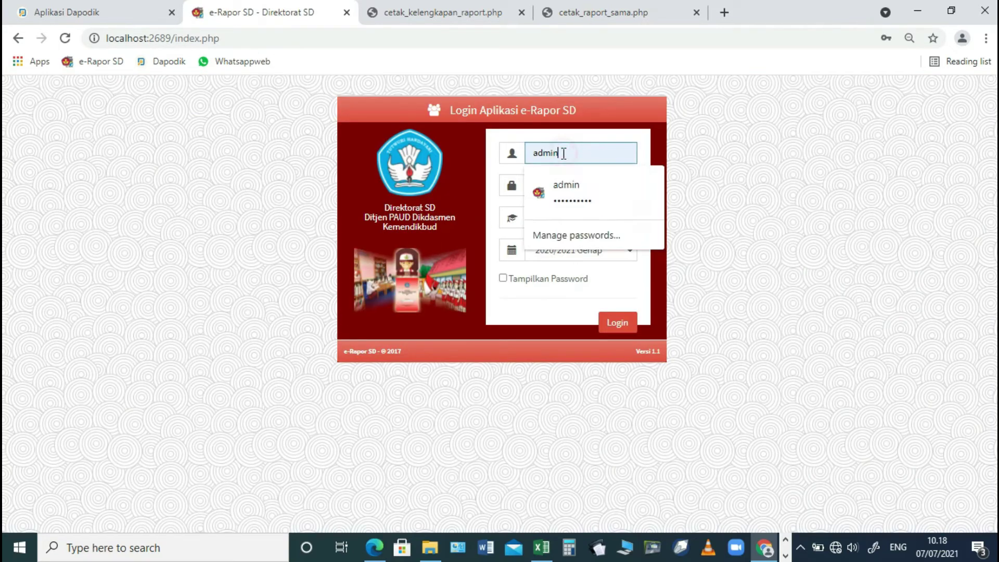
pyautogui.write('gk5b')
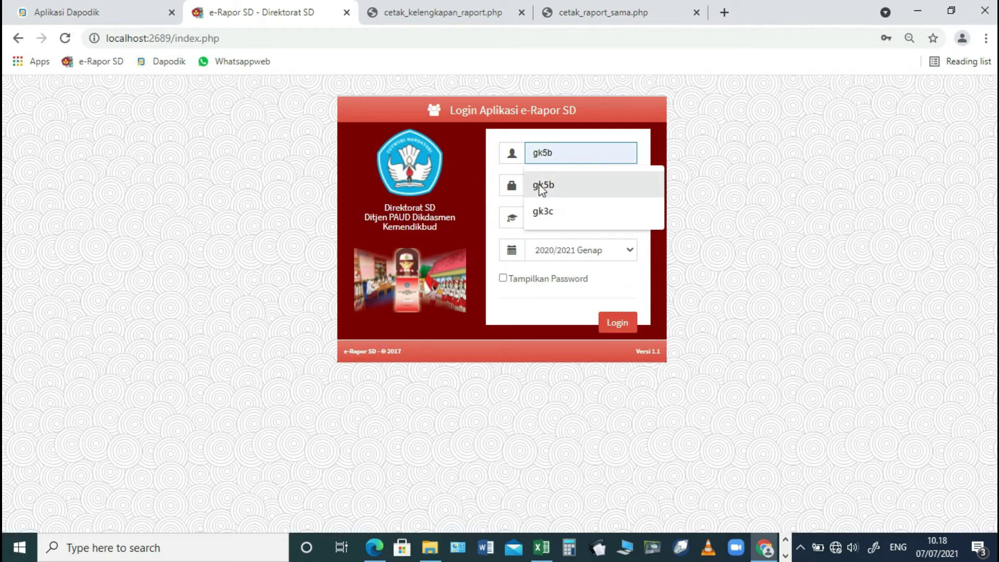
pyautogui.click(540, 186)
pyautogui.moveTo(577, 188); pyautogui.dragTo(487, 201)
pyautogui.write('••')
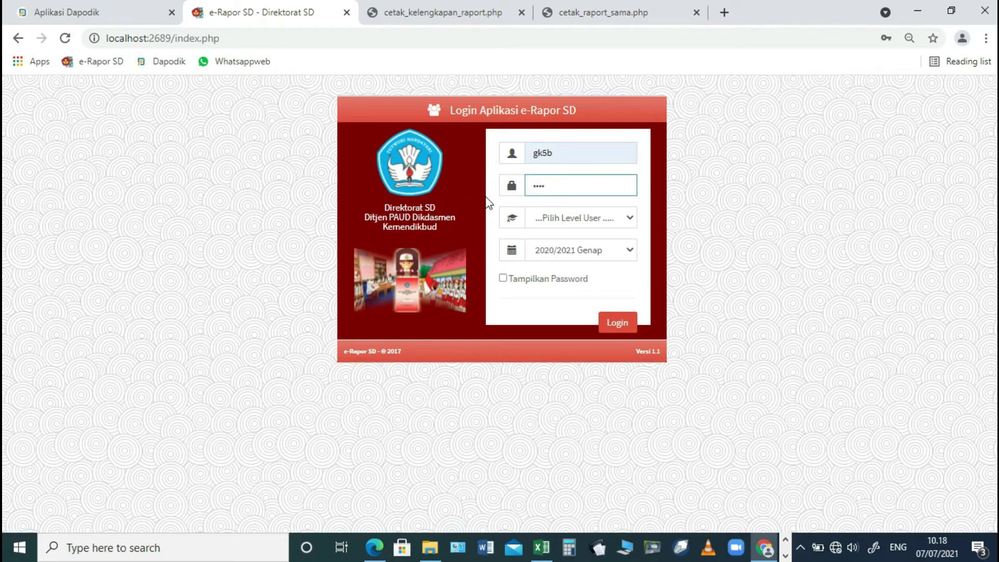
pyautogui.click(574, 214)
pyautogui.click(557, 251)
pyautogui.click(620, 325)
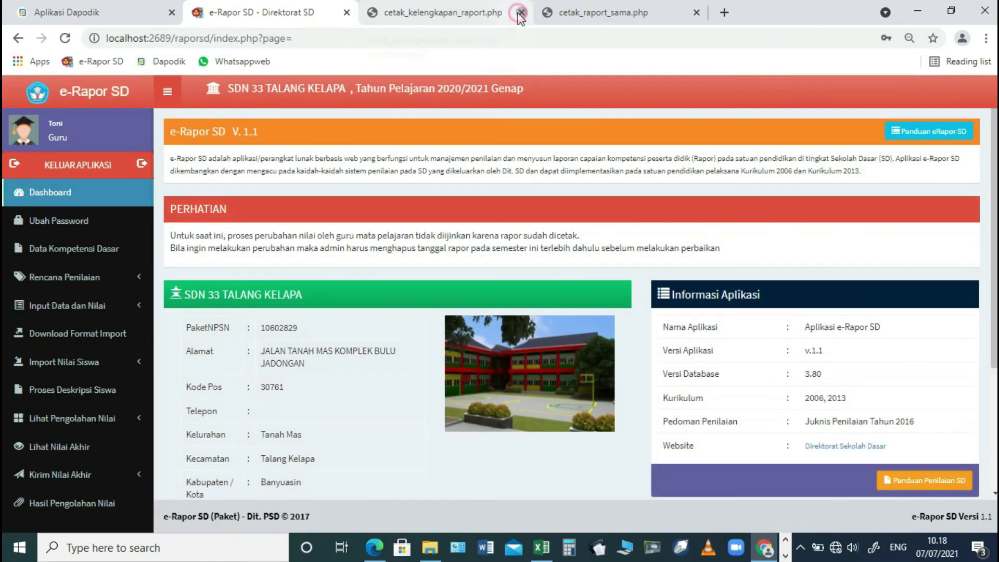
# - Close the completeness tab, find the knowledge assessment plan locked, and sign out
pyautogui.click(521, 13)
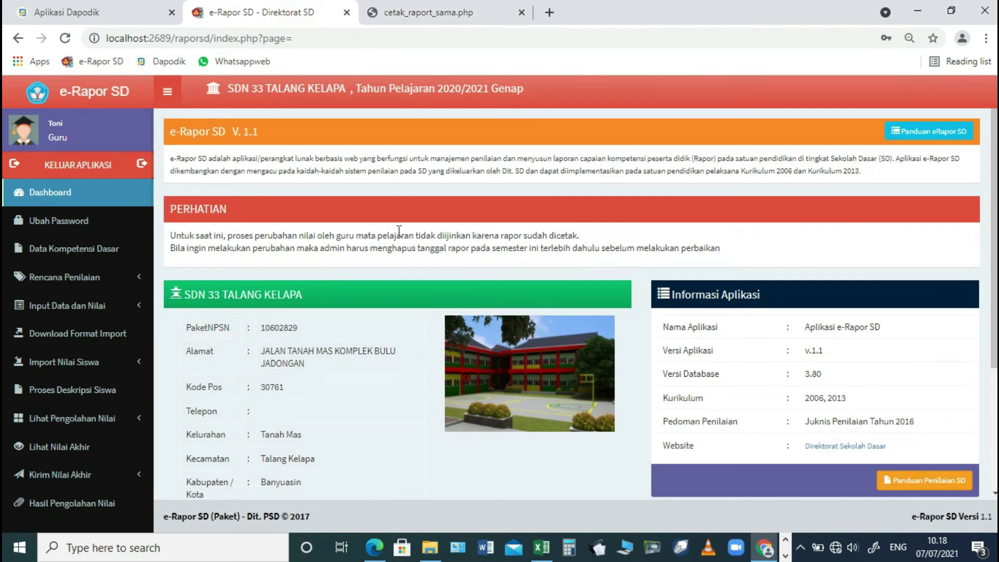
pyautogui.click(70, 310)
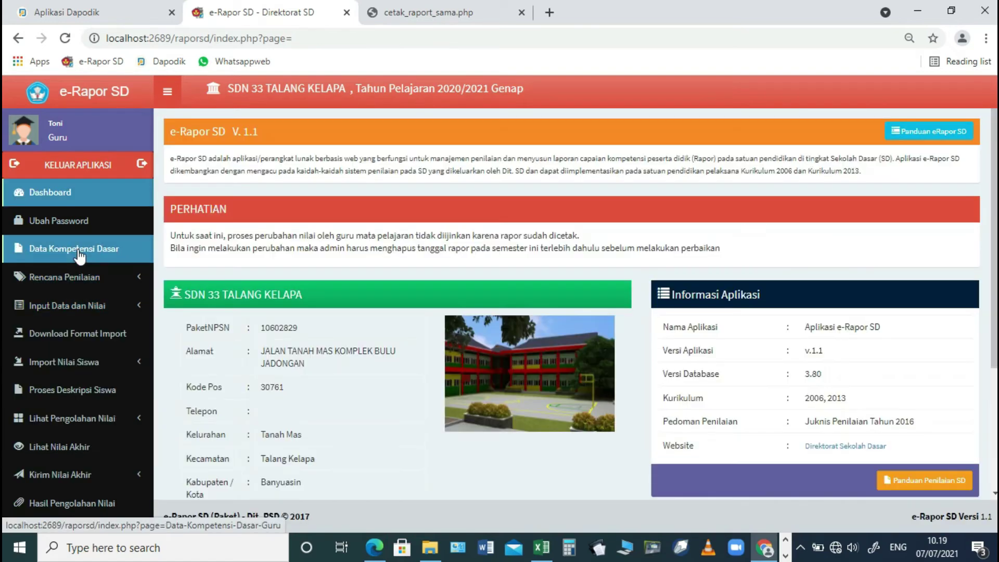
pyautogui.click(79, 255)
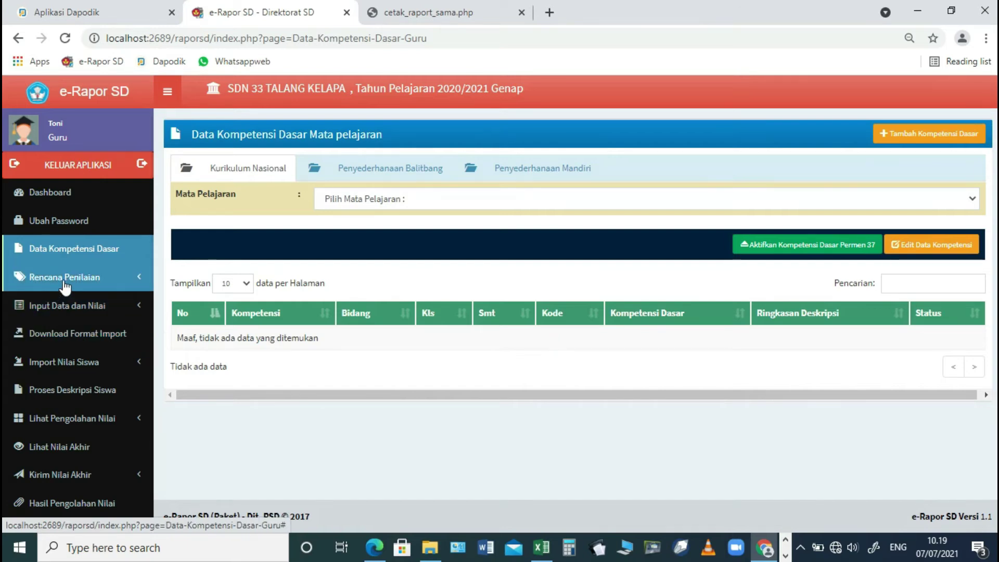
pyautogui.click(64, 278)
pyautogui.click(67, 300)
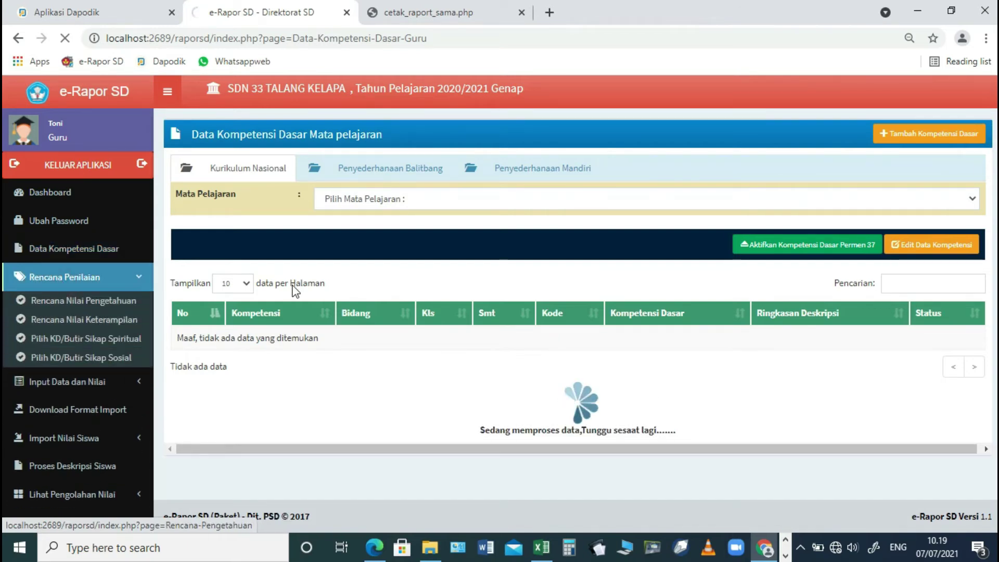
pyautogui.click(402, 204)
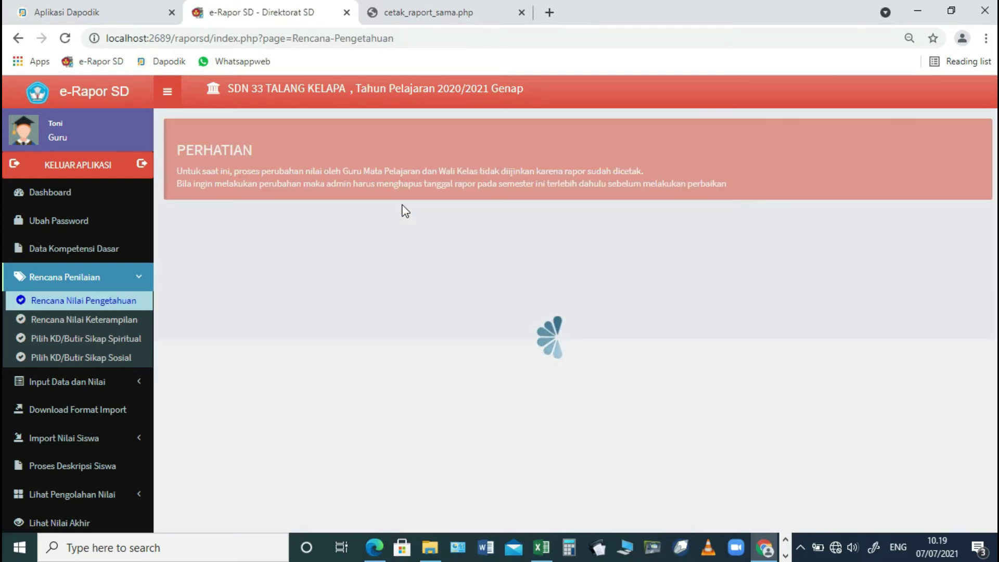
pyautogui.click(85, 173)
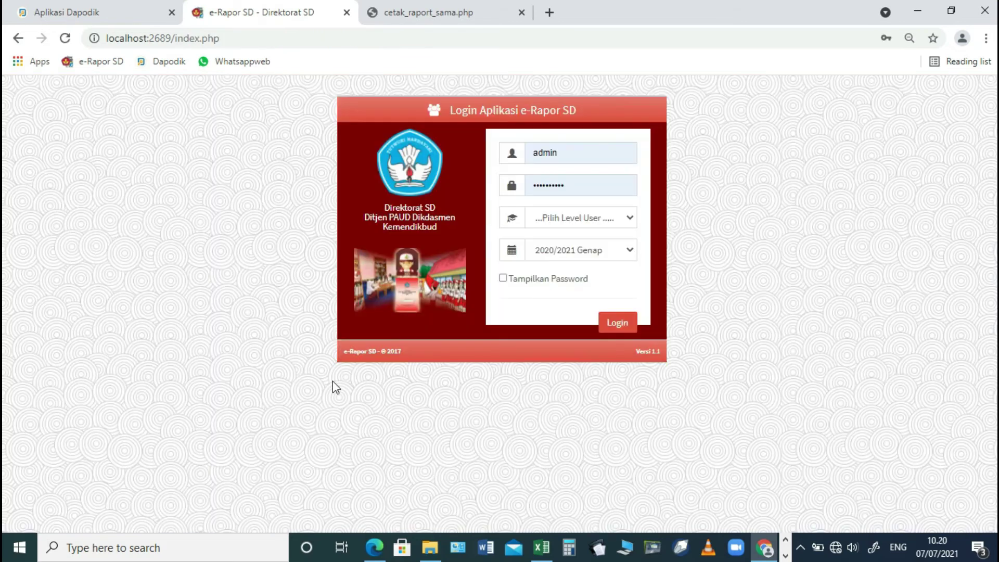
# - Log in as Admin and delete the 2020/2021 Genap report date of 2021-06-26
pyautogui.click(591, 224)
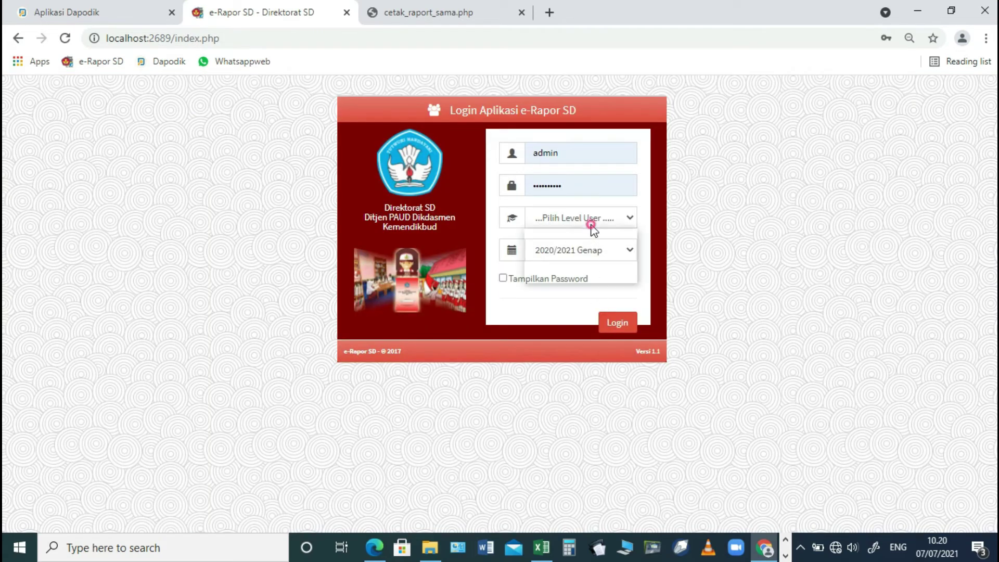
pyautogui.click(578, 262)
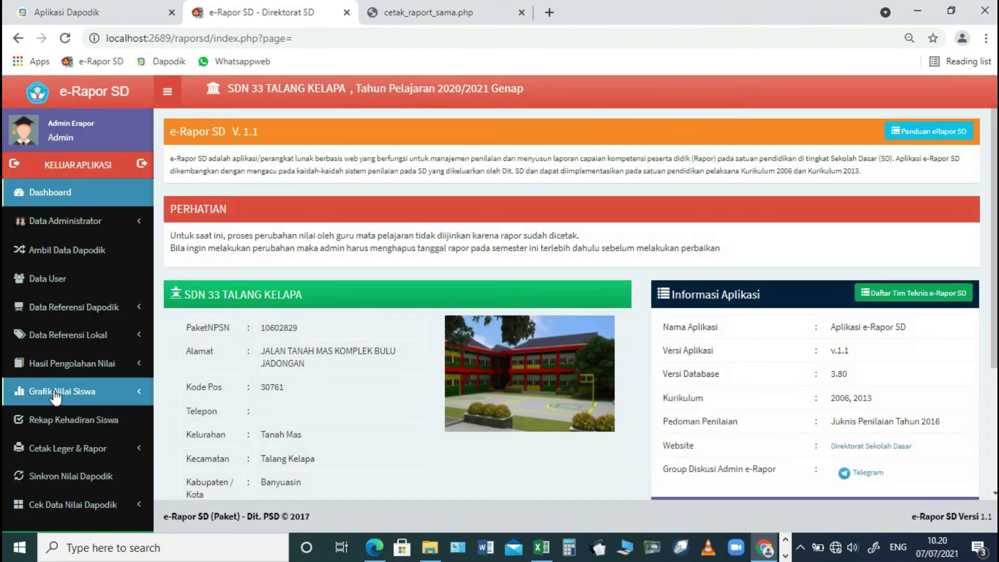
pyautogui.click(63, 449)
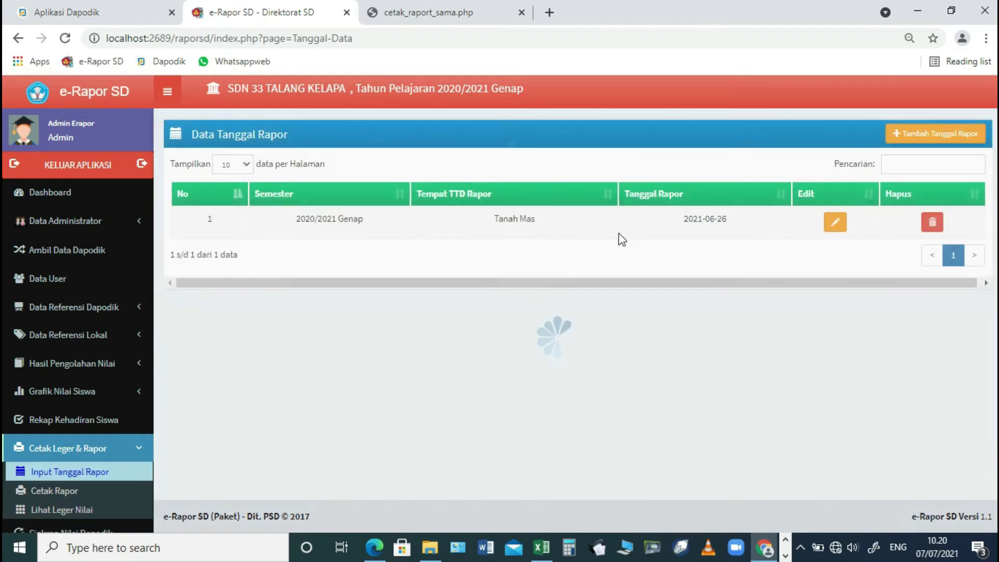
pyautogui.click(932, 224)
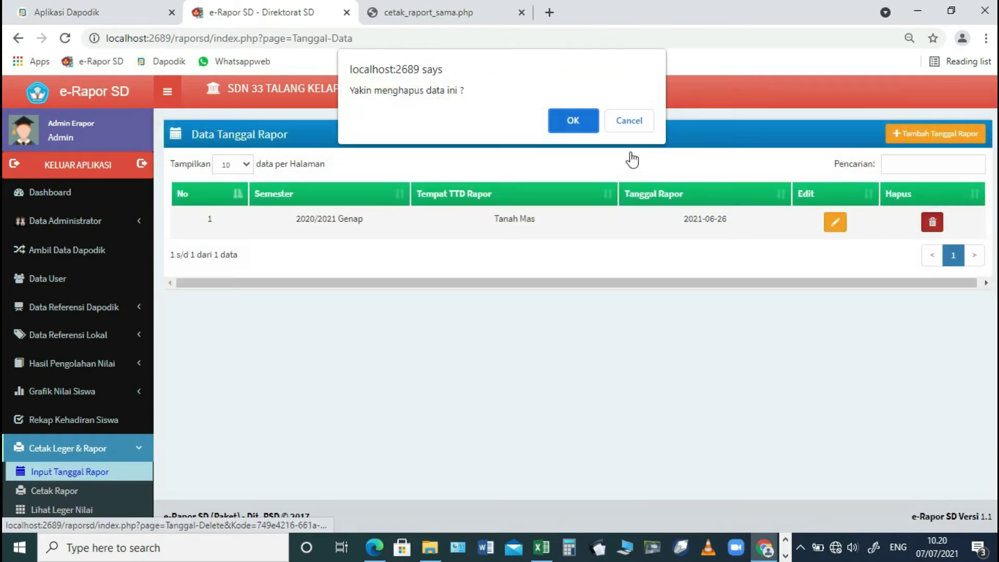
pyautogui.click(577, 123)
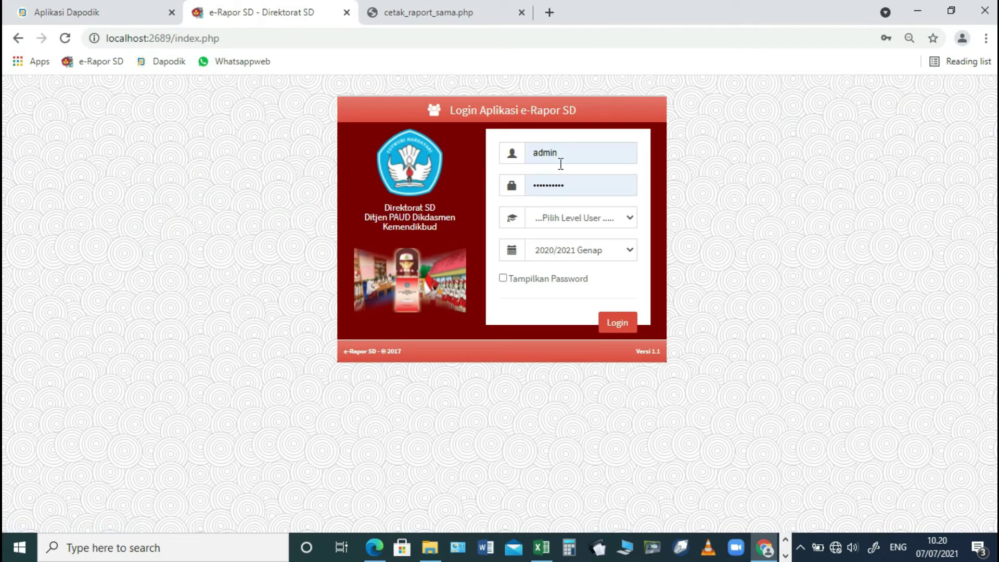
# - Log in at the Guru level with the subject teacher's username and password
pyautogui.doubleClick(565, 152)
pyautogui.write('gk5b')
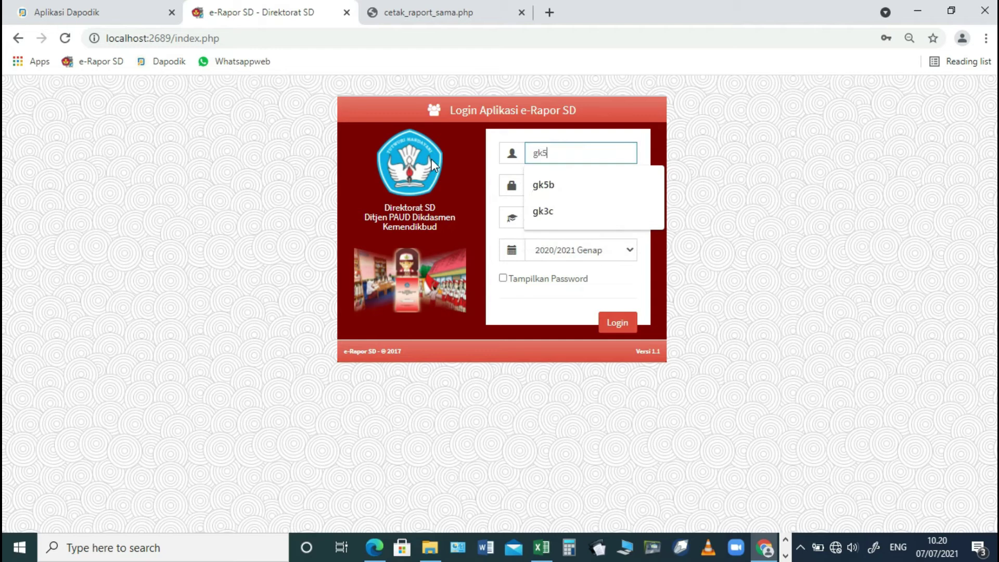
pyautogui.press('Tab')
pyautogui.write('gk')
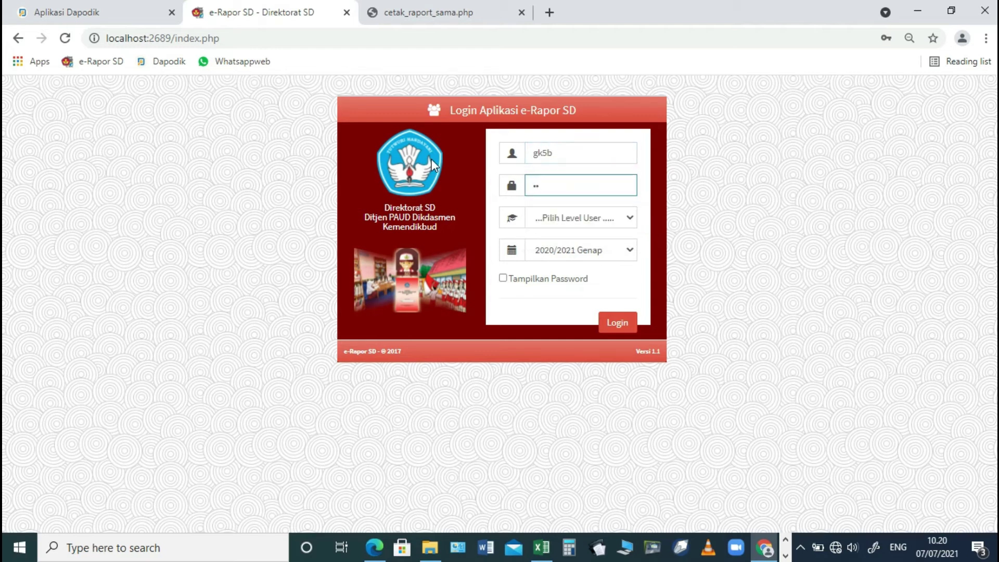
pyautogui.click(566, 219)
pyautogui.click(550, 254)
pyautogui.click(617, 324)
# - Load class 5.B's Bahasa Indonesia PAS grades in Input Nilai Pengetahuan
pyautogui.click(91, 307)
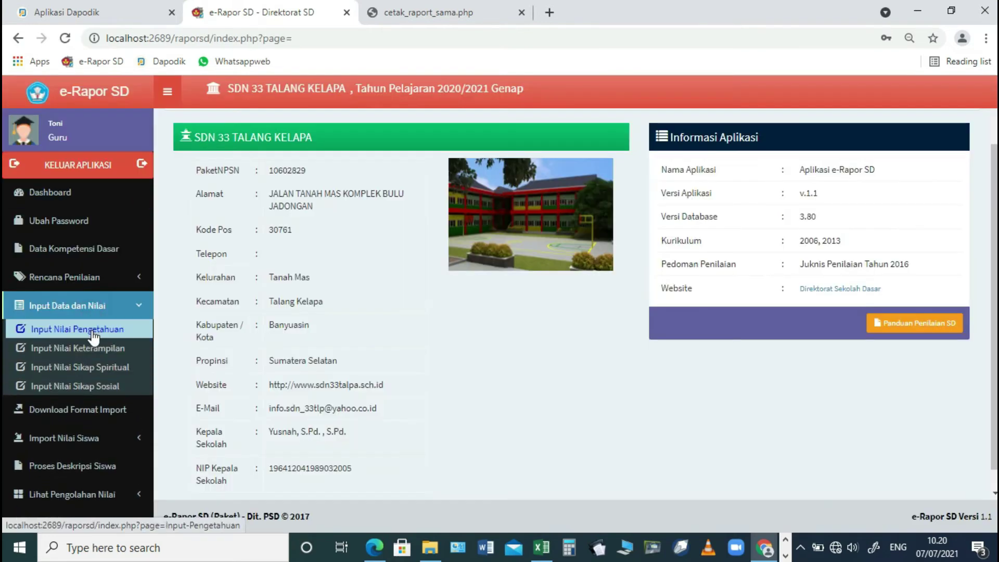
pyautogui.click(92, 330)
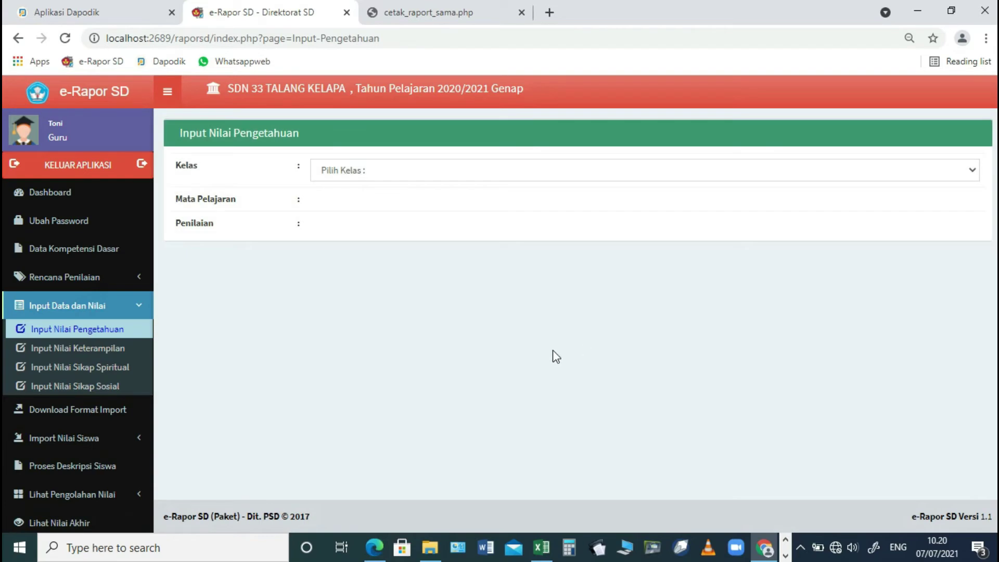
pyautogui.click(457, 177)
pyautogui.click(434, 203)
pyautogui.click(431, 203)
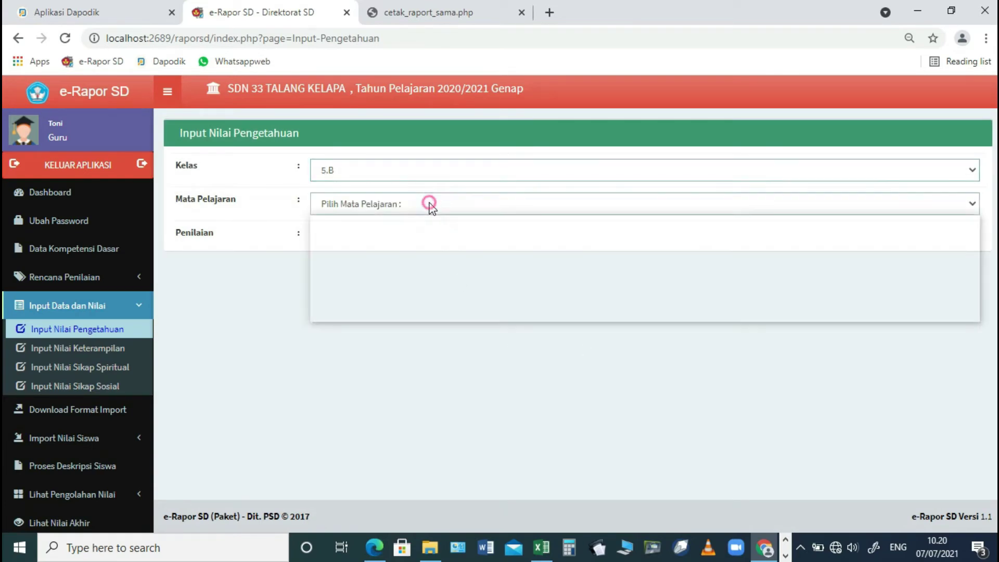
pyautogui.click(412, 239)
pyautogui.click(410, 243)
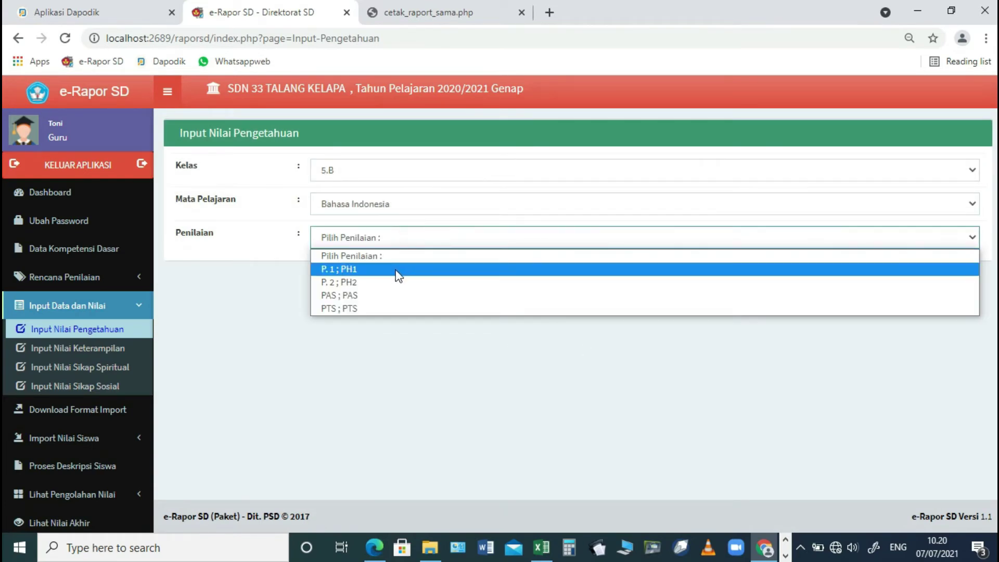
pyautogui.click(395, 272)
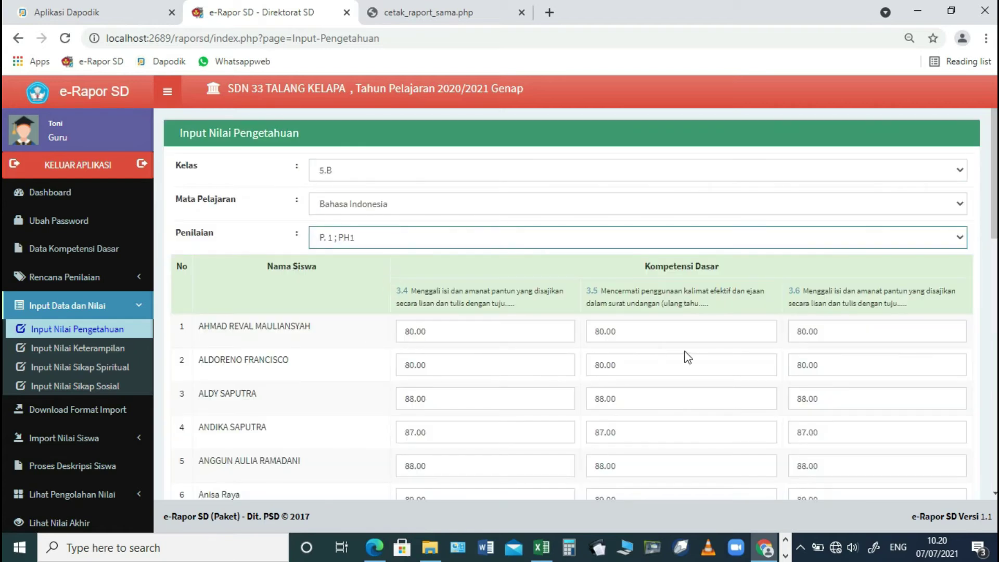
pyautogui.click(408, 245)
pyautogui.click(372, 295)
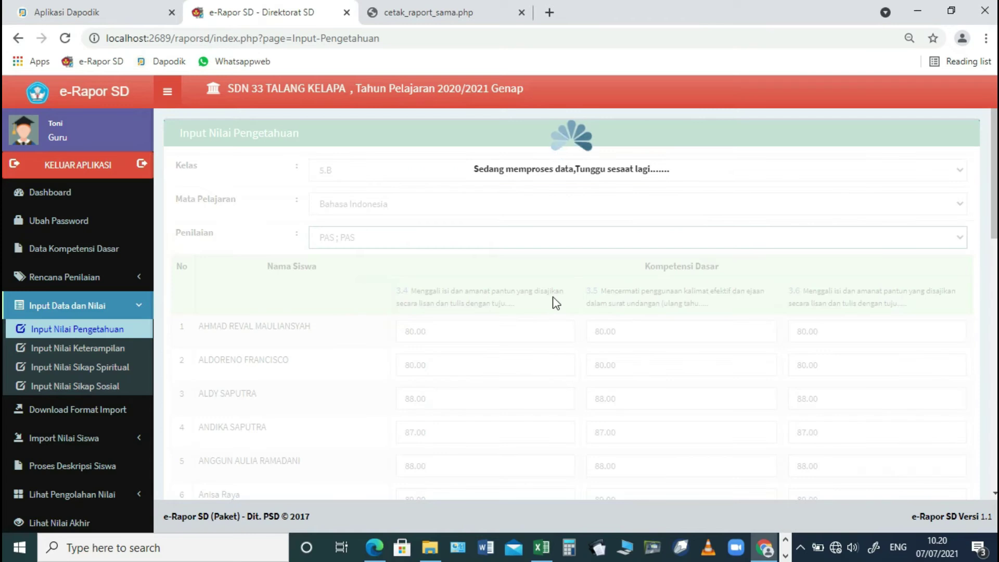
pyautogui.scroll(-3, 557, 385)
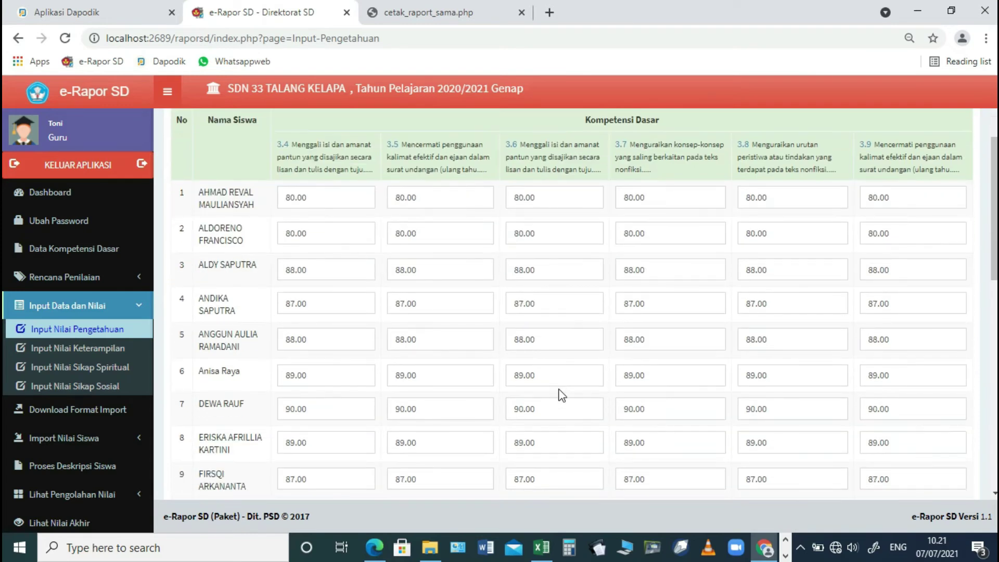
# - Visit the knowledge grade import page, then the processed knowledge grades view
pyautogui.click(92, 437)
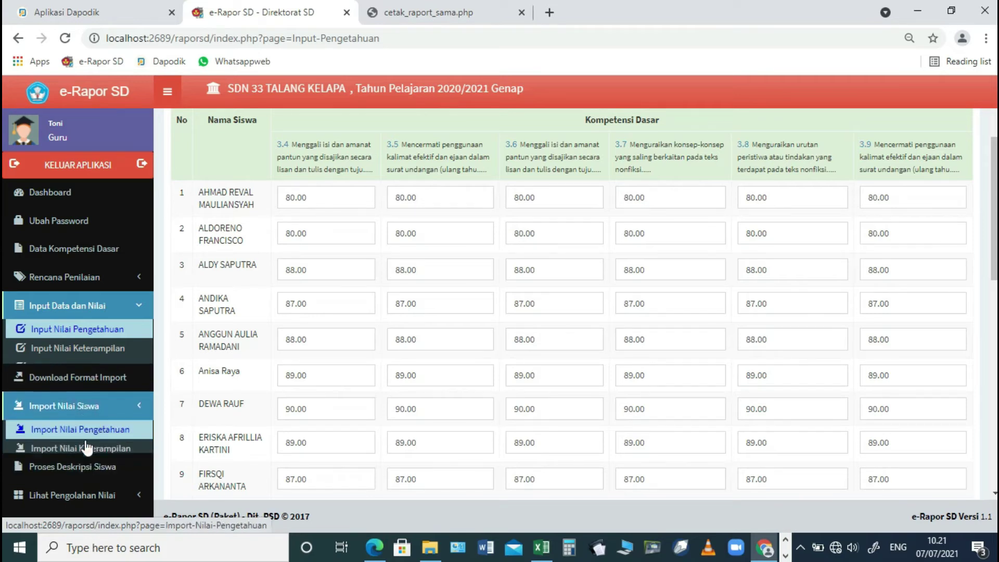
pyautogui.click(96, 393)
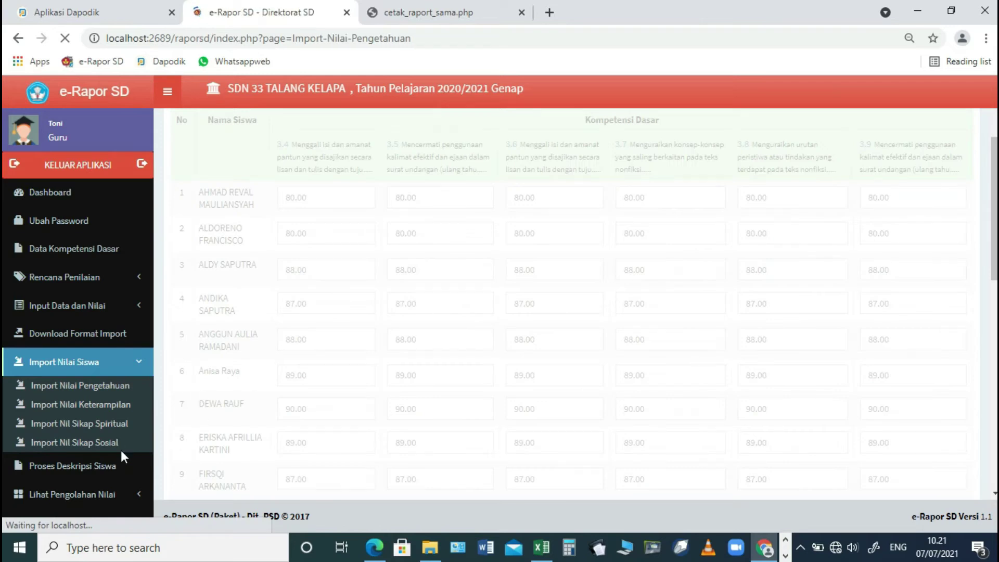
pyautogui.scroll(-2, 107, 420)
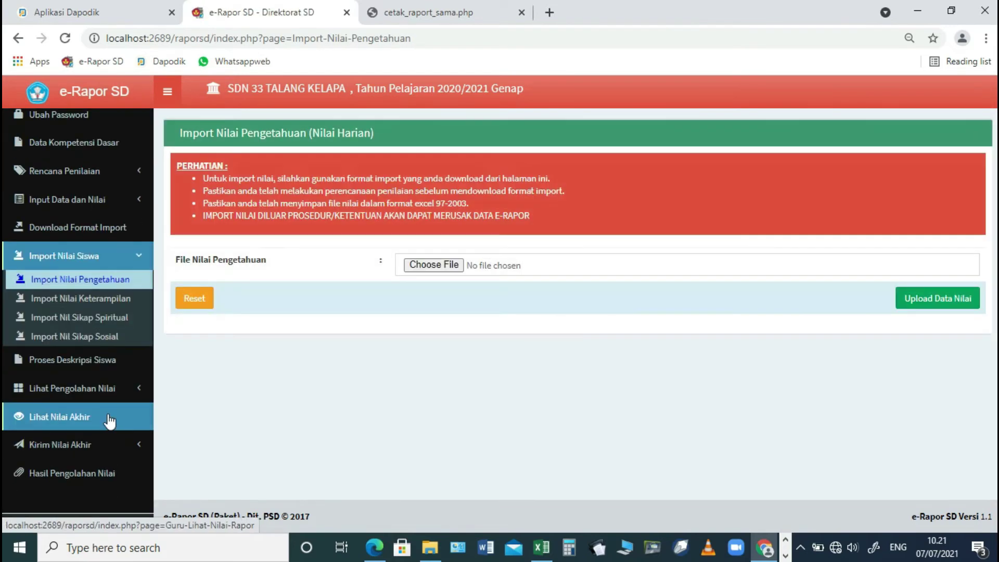
pyautogui.click(74, 391)
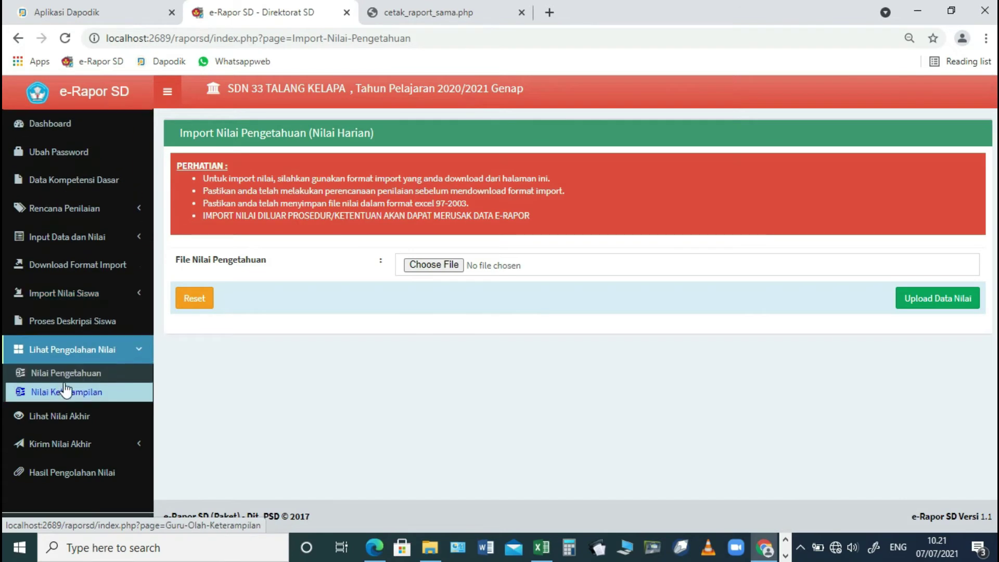
pyautogui.click(70, 375)
# - Review 5.B Bahasa Indonesia processed grades in the Nilai Rapor and per-KD tables
pyautogui.click(448, 172)
pyautogui.click(430, 208)
pyautogui.click(414, 206)
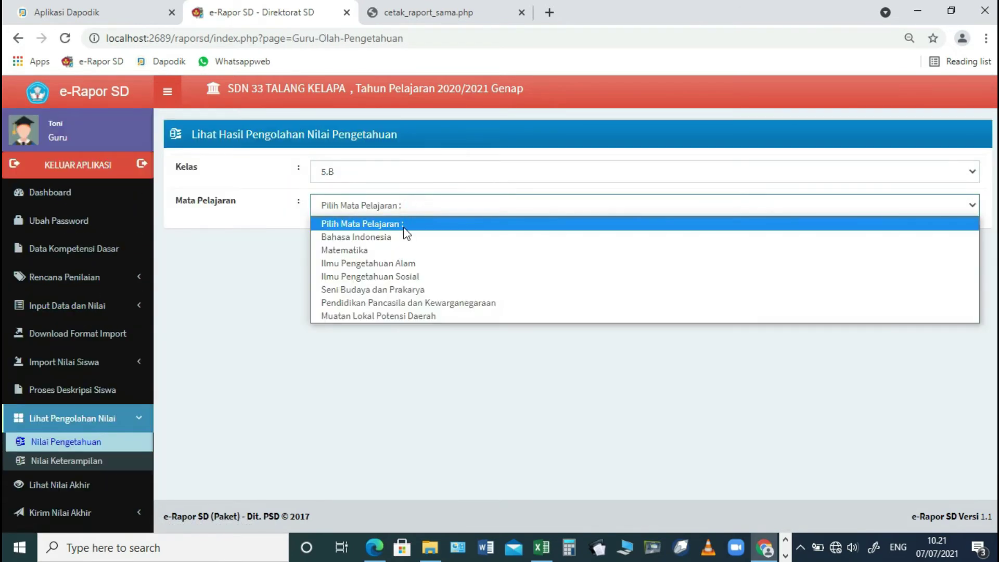
pyautogui.click(405, 237)
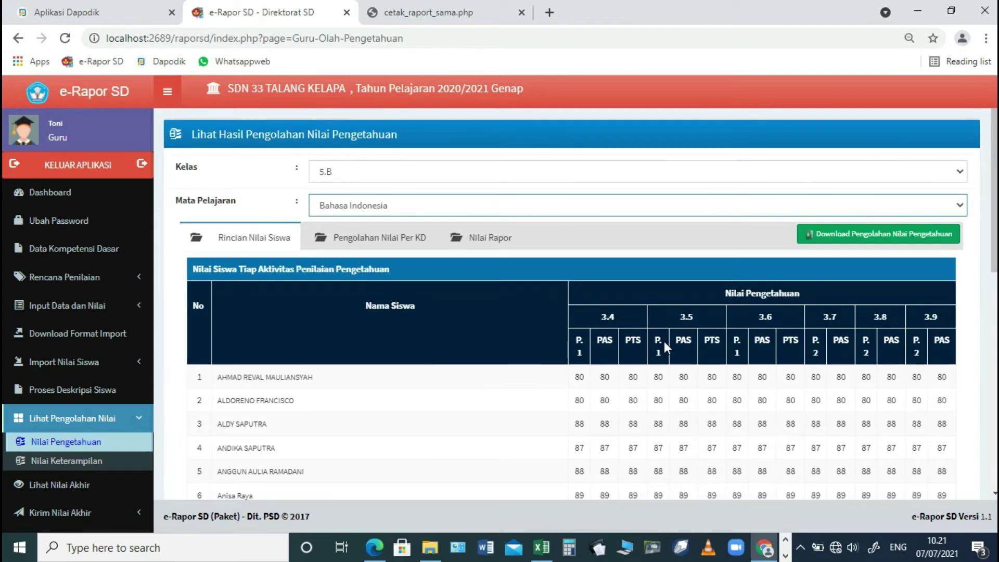
pyautogui.click(407, 247)
pyautogui.click(475, 239)
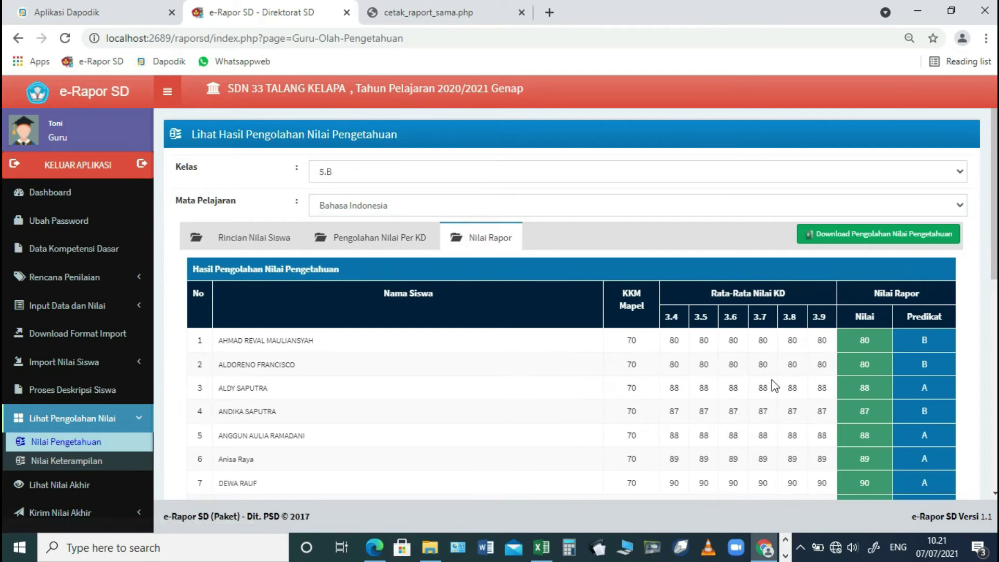
pyautogui.click(404, 242)
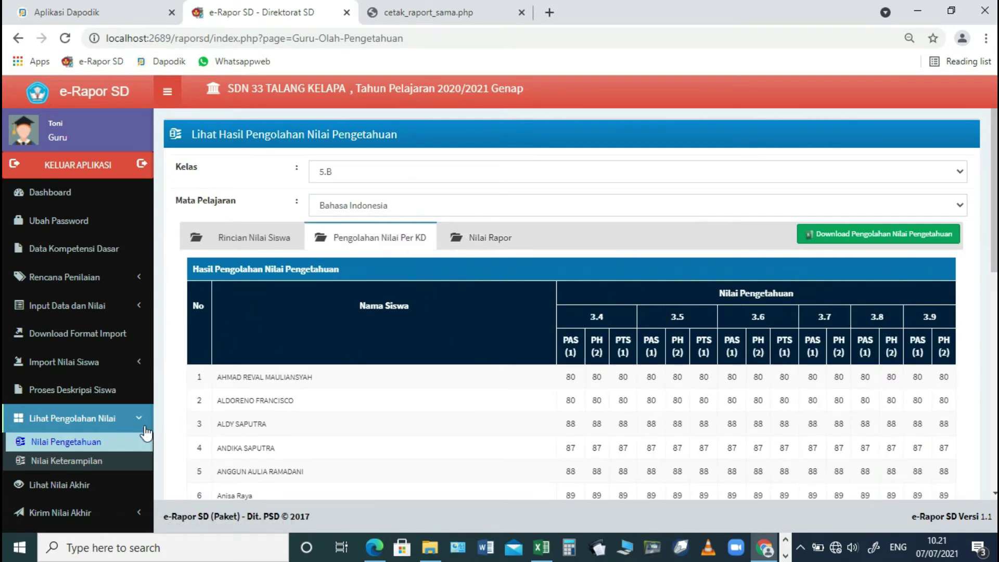
pyautogui.scroll(-1, 198, 435)
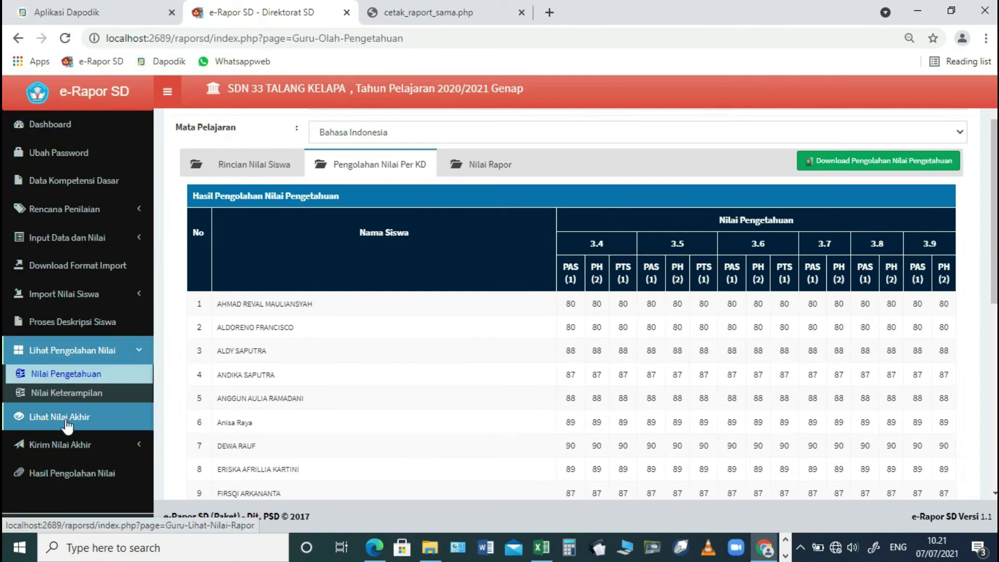
pyautogui.click(67, 424)
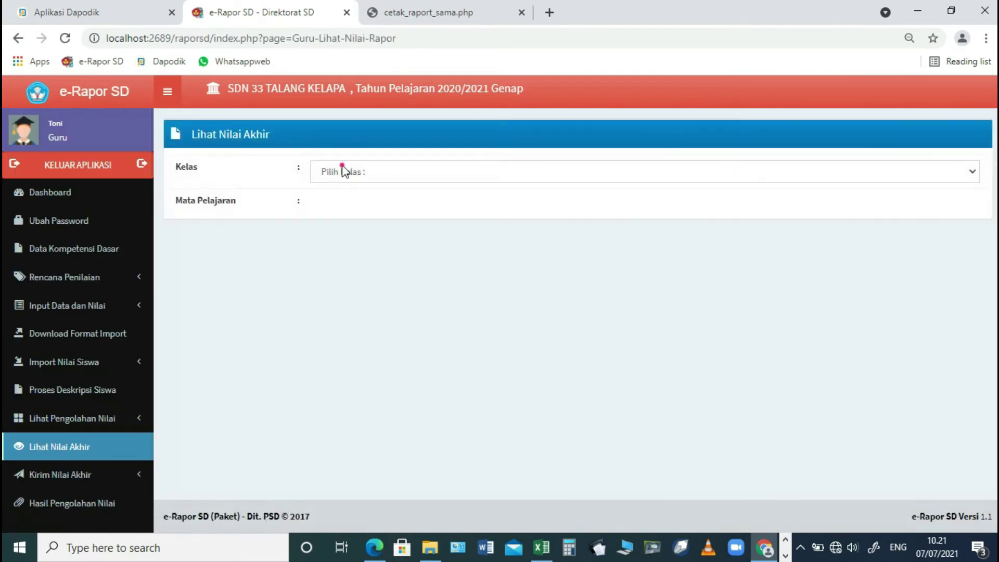
# - Show class 5.B's Bahasa Indonesia grades on the final grades page
pyautogui.click(340, 172)
pyautogui.click(333, 202)
pyautogui.click(333, 206)
pyautogui.click(331, 238)
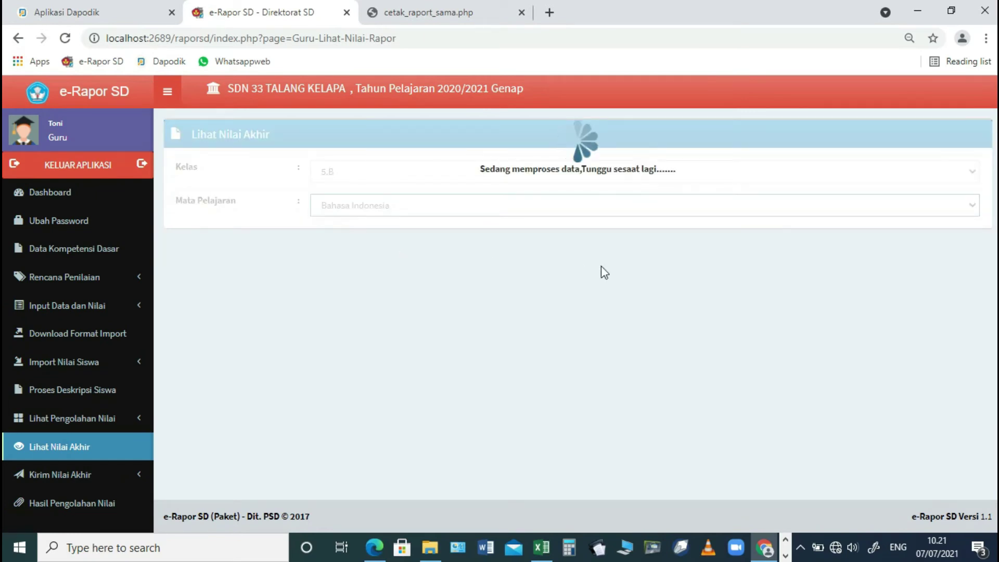
pyautogui.scroll(-10, 616, 291)
# - Send 5.B's Bahasa Indonesia final grades via Kirim Nilai Akhir and acknowledge the confirmation
pyautogui.click(79, 443)
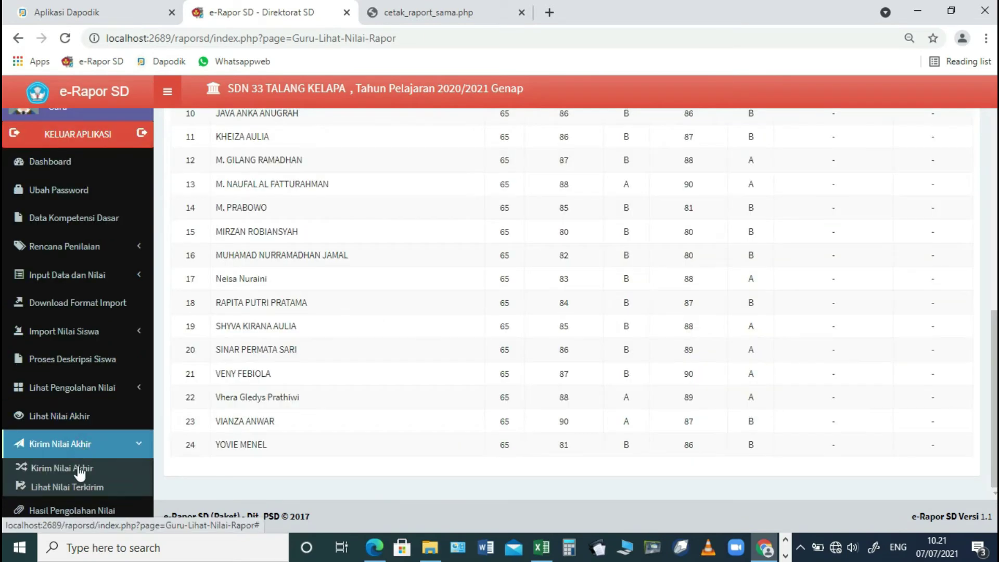
pyautogui.click(78, 469)
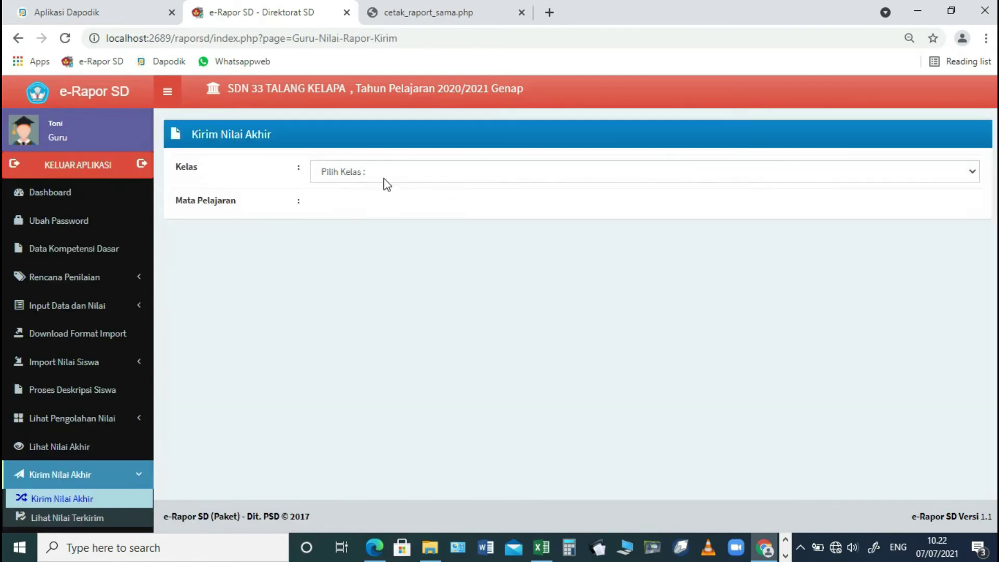
pyautogui.click(382, 176)
pyautogui.click(368, 203)
pyautogui.click(363, 205)
pyautogui.click(353, 236)
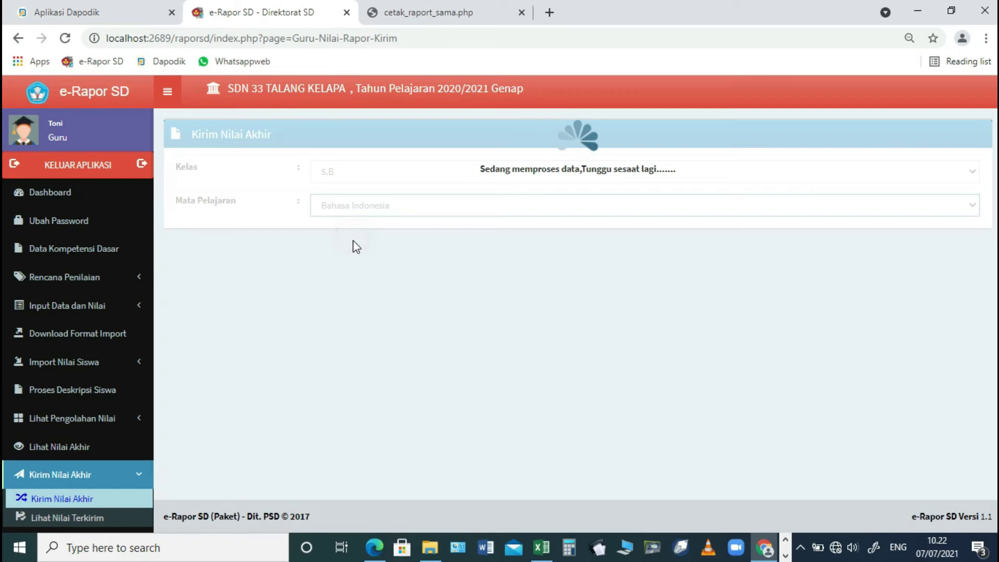
pyautogui.scroll(-10, 721, 375)
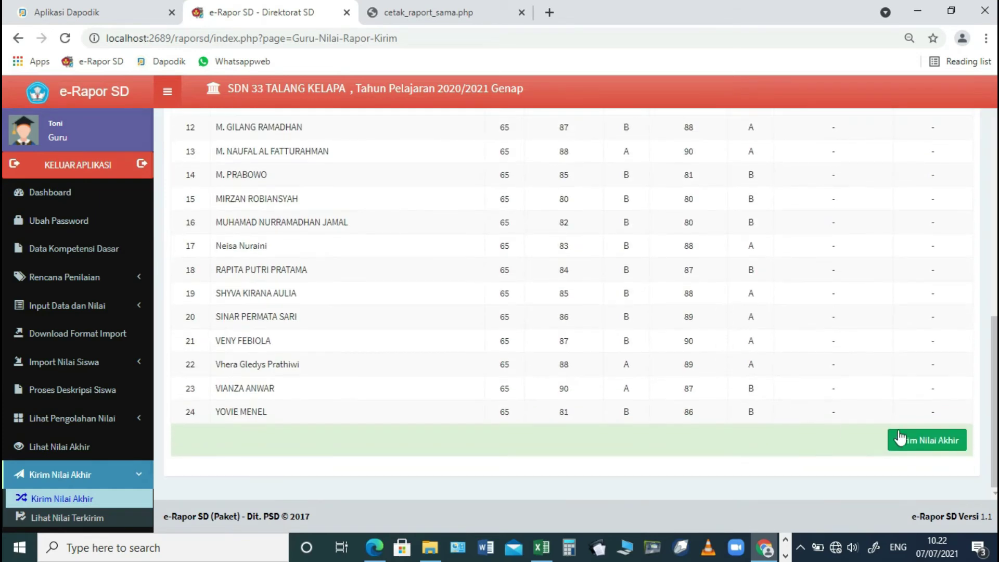
pyautogui.click(905, 439)
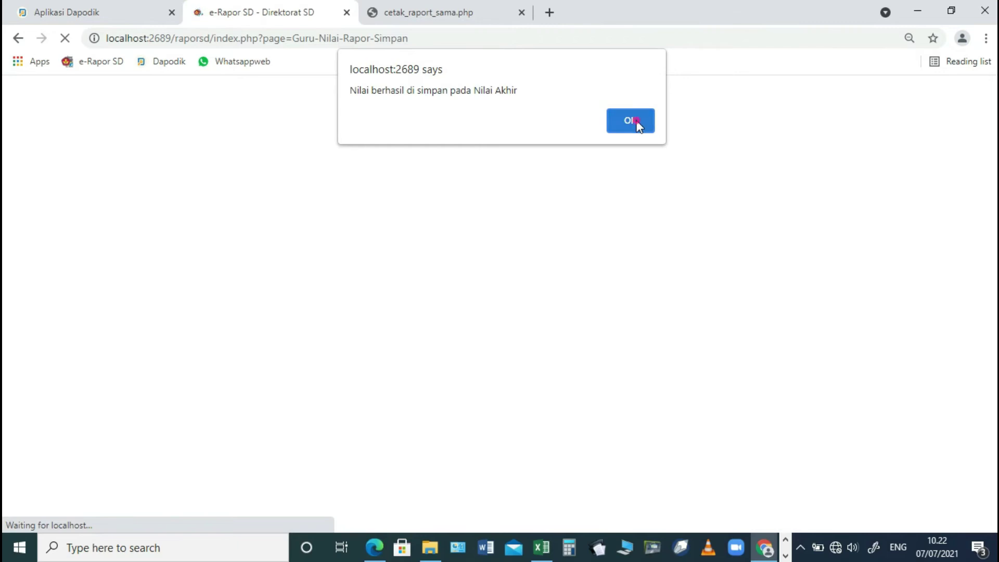
pyautogui.click(637, 122)
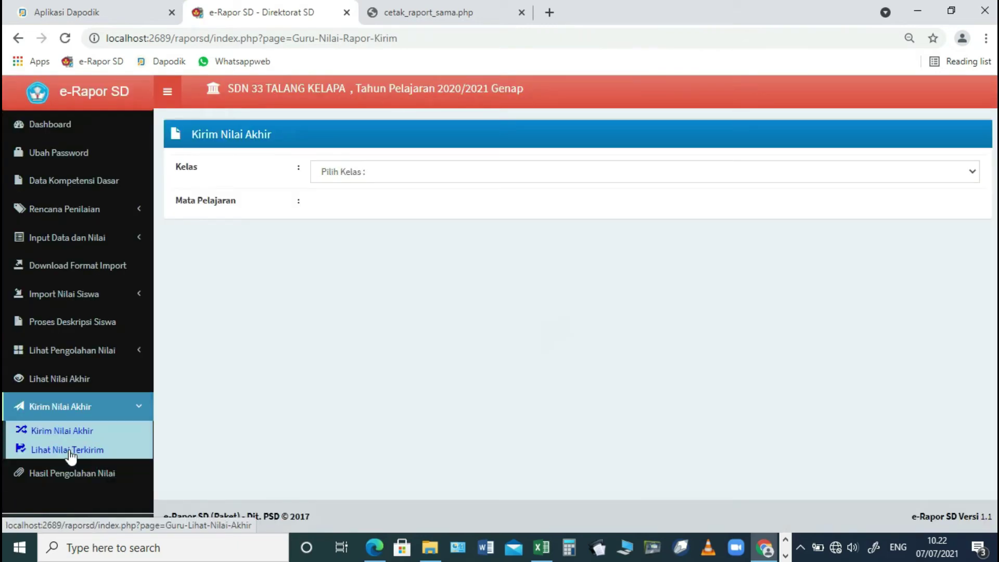
# - Check the sent grades list for 5.B Bahasa Indonesia in Lihat Nilai Terkirim
pyautogui.click(71, 450)
pyautogui.click(430, 176)
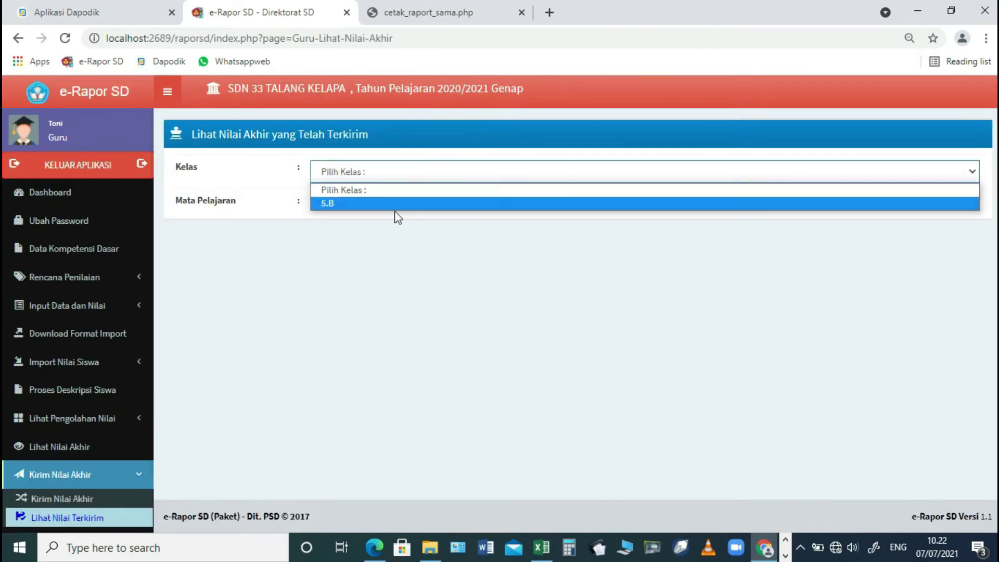
pyautogui.click(391, 207)
pyautogui.click(390, 206)
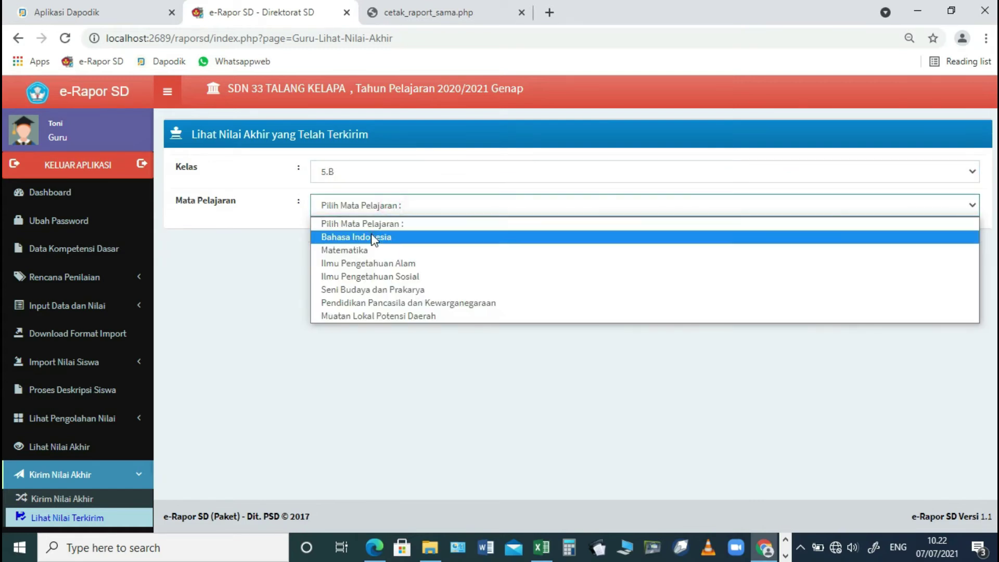
pyautogui.click(372, 235)
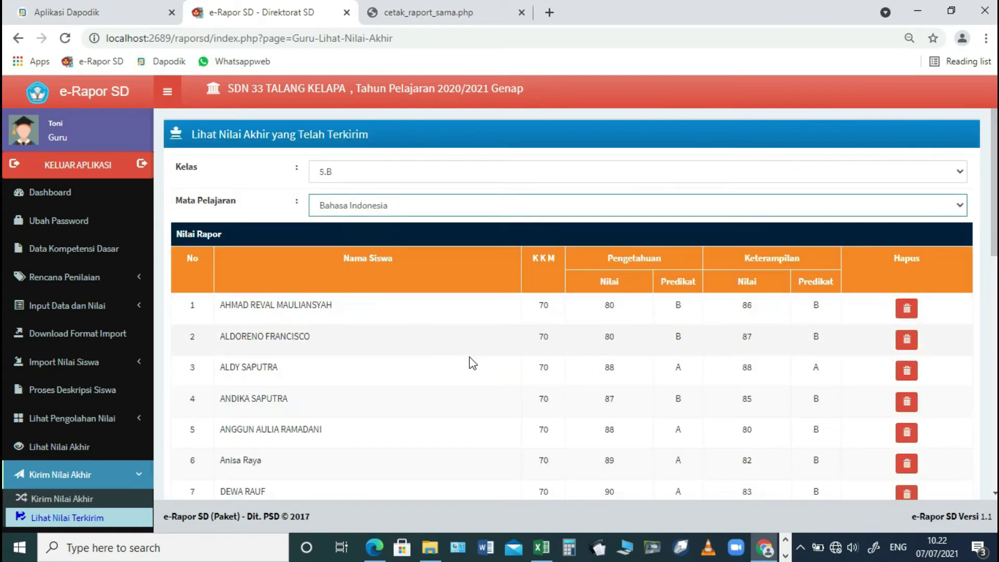
pyautogui.scroll(-1, 123, 430)
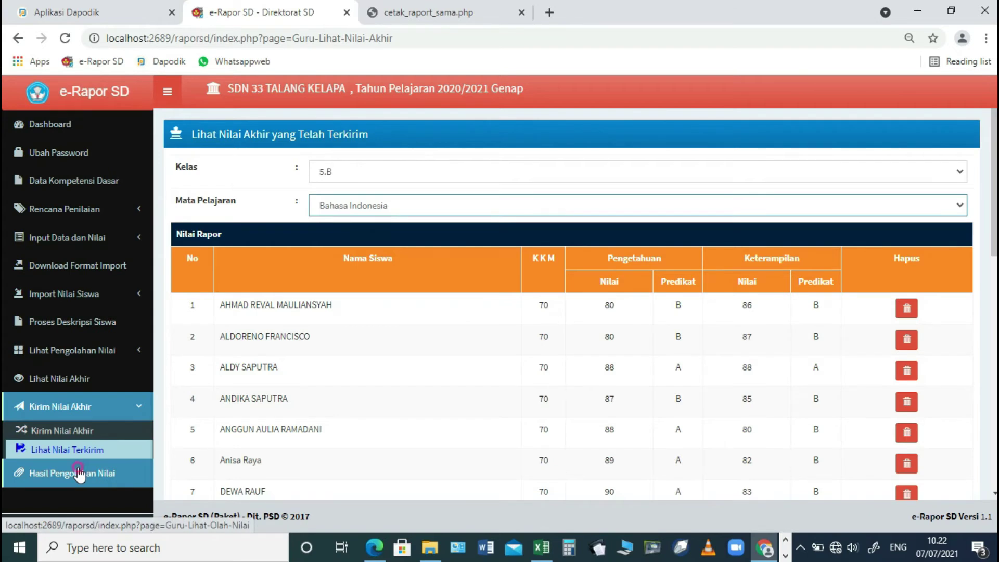
# - View 5.B Bahasa Indonesia processed results and averages, then log out
pyautogui.click(78, 473)
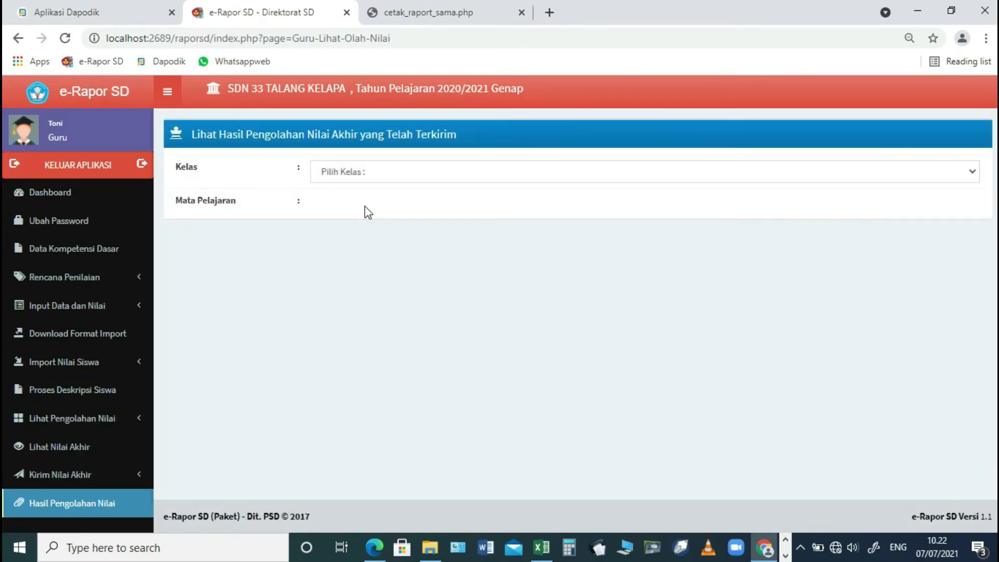
pyautogui.click(370, 177)
pyautogui.click(355, 203)
pyautogui.click(358, 204)
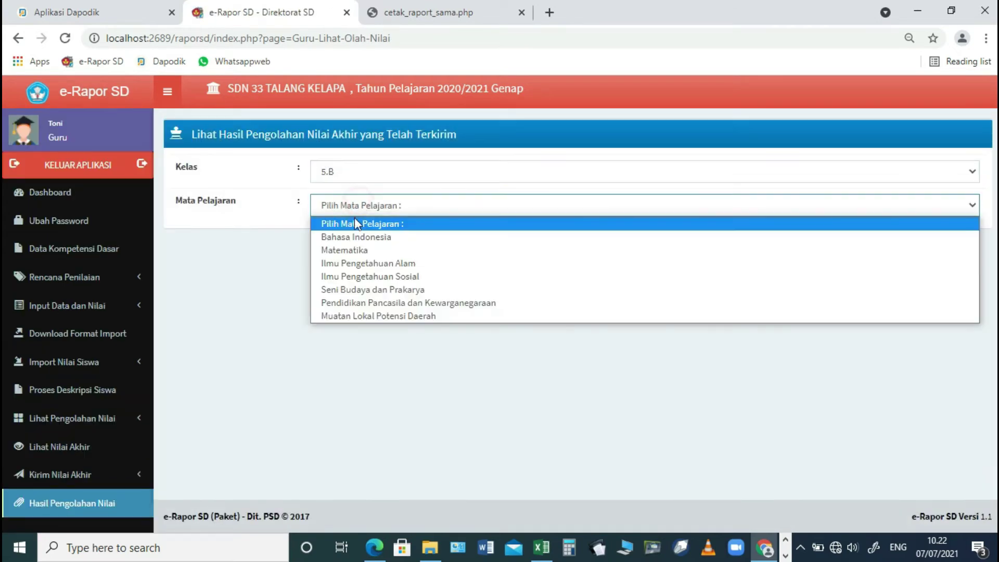
pyautogui.click(348, 237)
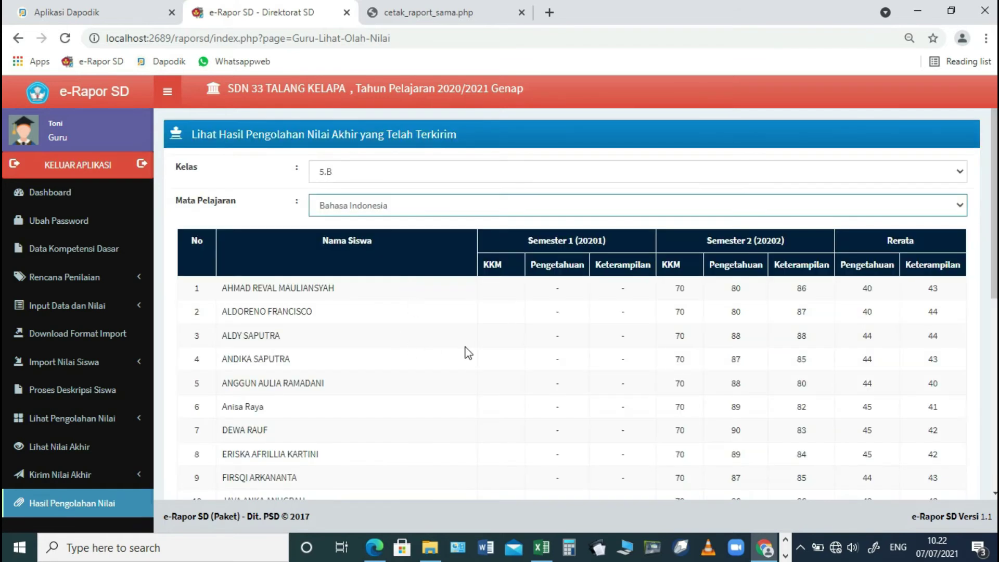
pyautogui.scroll(-5, 739, 312)
pyautogui.click(72, 172)
# - Log in at the Wali Kelas level with the homeroom teacher's account and password
pyautogui.doubleClick(565, 154)
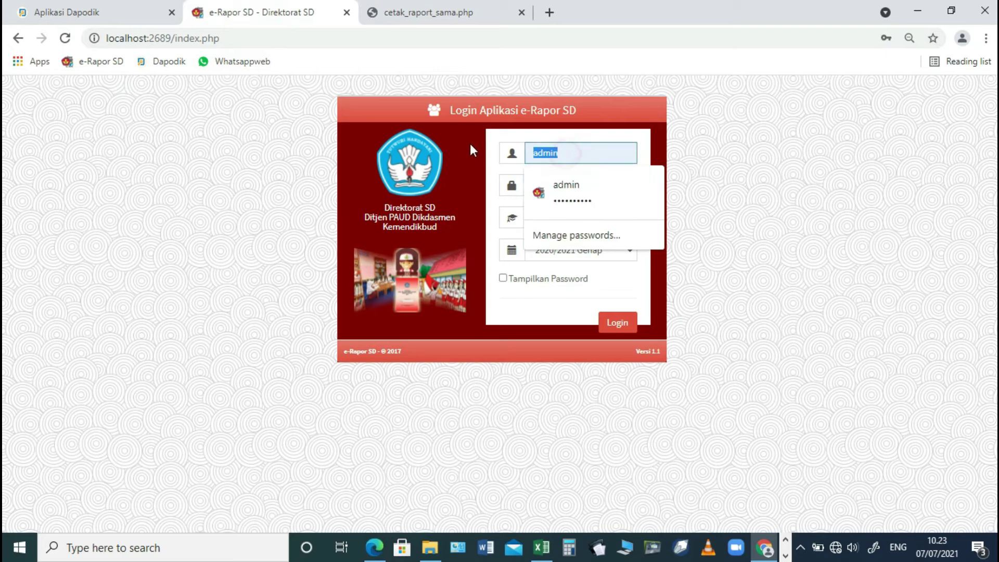
pyautogui.write('wali')
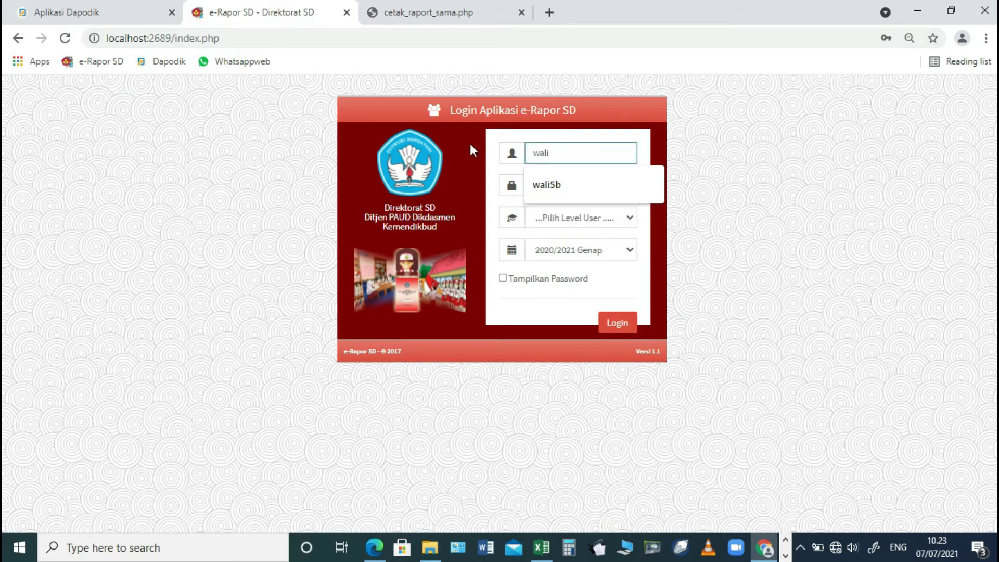
pyautogui.press('Down')
pyautogui.press('Return')
pyautogui.press('Tab')
pyautogui.write('••••••')
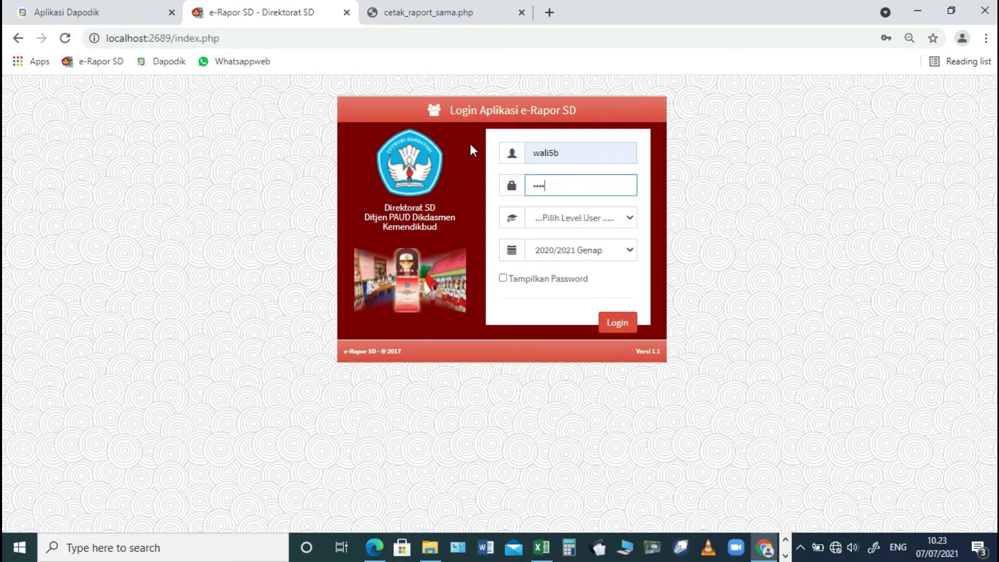
pyautogui.click(626, 221)
pyautogui.click(564, 276)
pyautogui.click(617, 323)
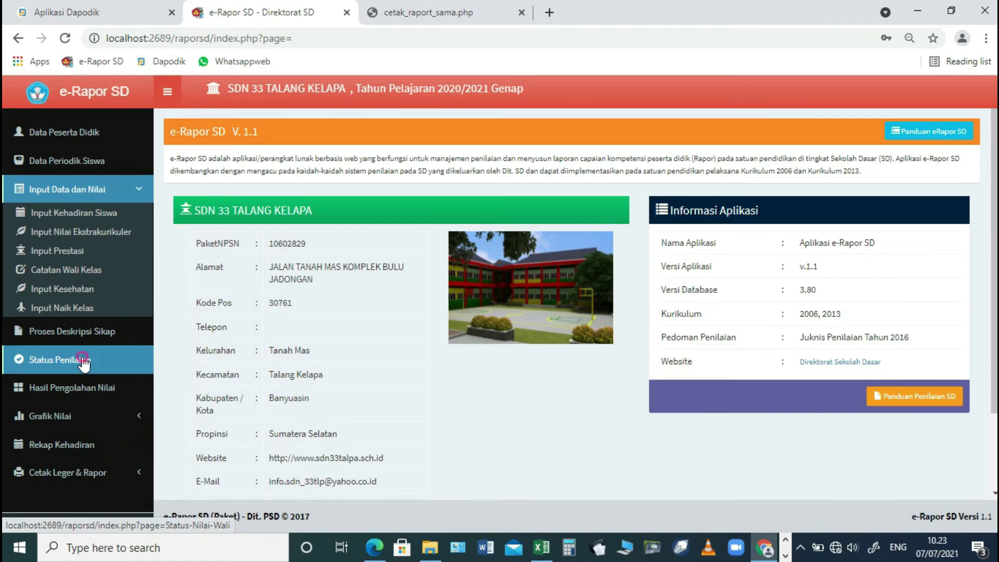
# - Show class 5.B's assessment status in Status Penilaian
pyautogui.click(83, 362)
pyautogui.click(384, 180)
pyautogui.click(370, 202)
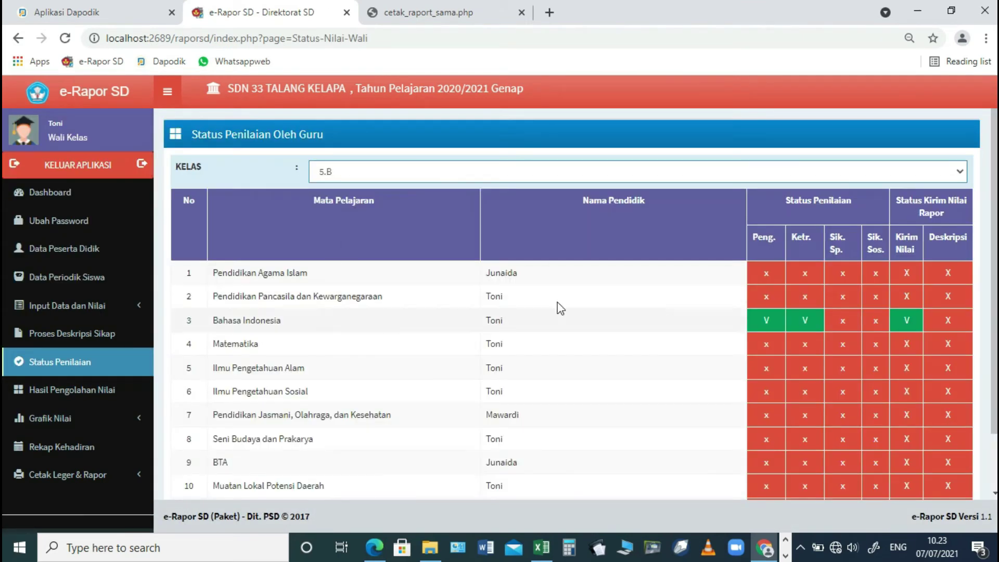
# - Load class 5.B's attitude descriptions on the Proses Deskripsi Sikap page
pyautogui.click(63, 336)
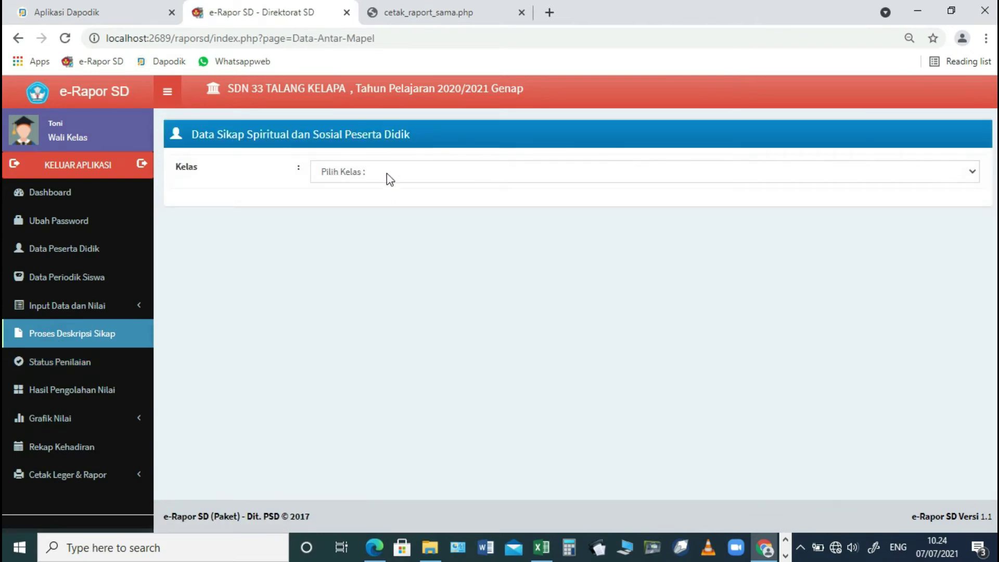
pyautogui.click(386, 173)
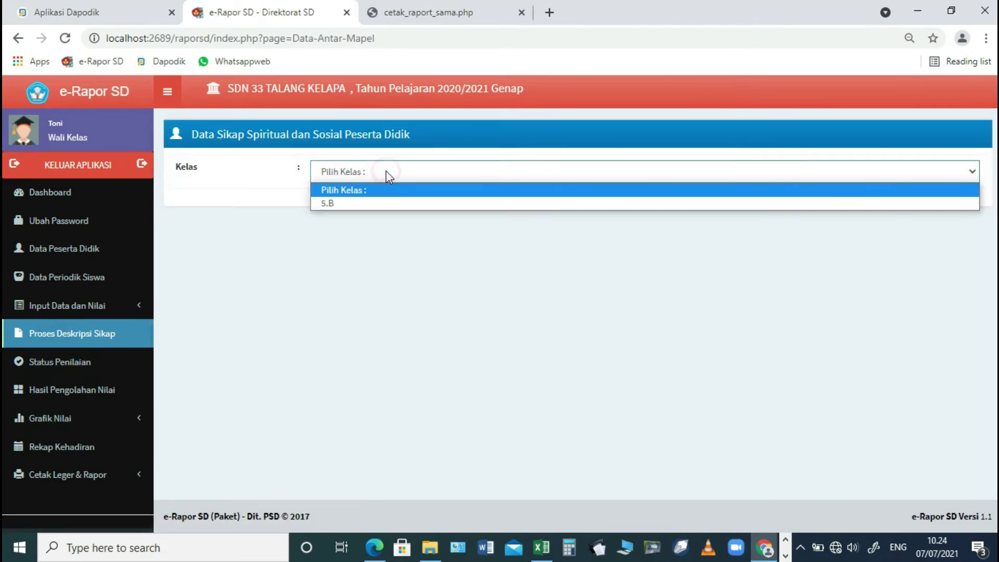
pyautogui.click(355, 202)
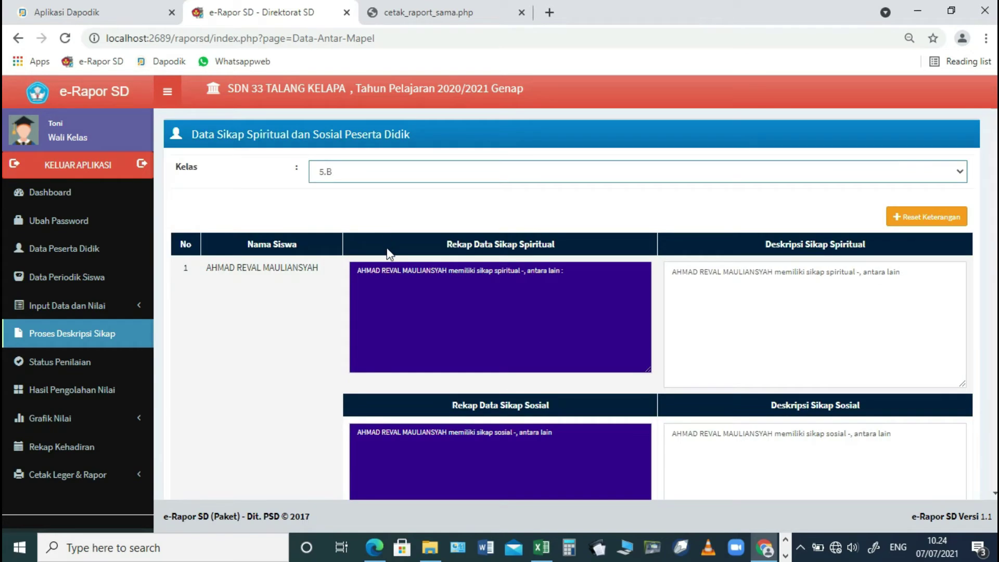
pyautogui.scroll(-5, 385, 252)
# - Recheck 5.B's assessment status and expand the Cetak Leger & Rapor options
pyautogui.click(28, 361)
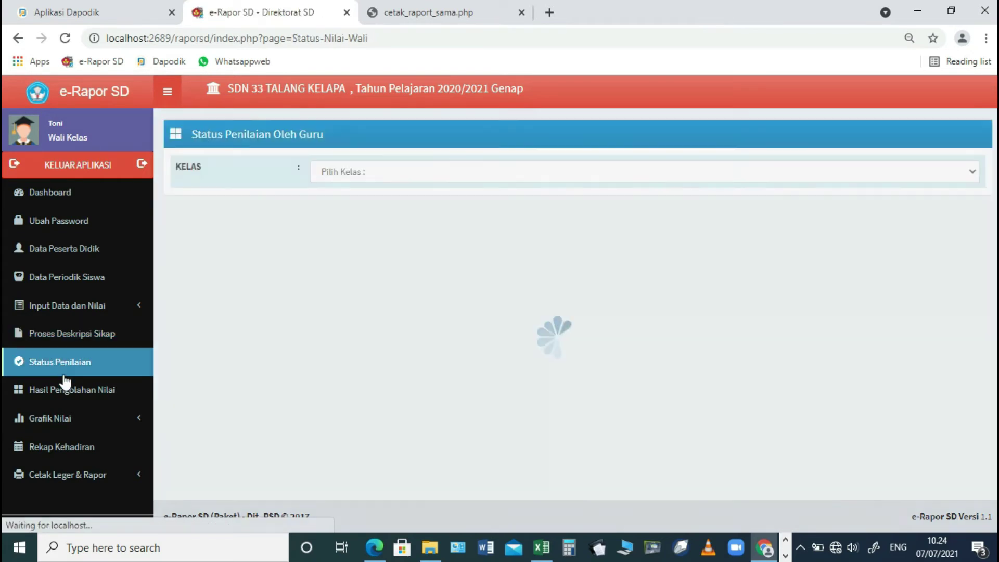
pyautogui.click(367, 180)
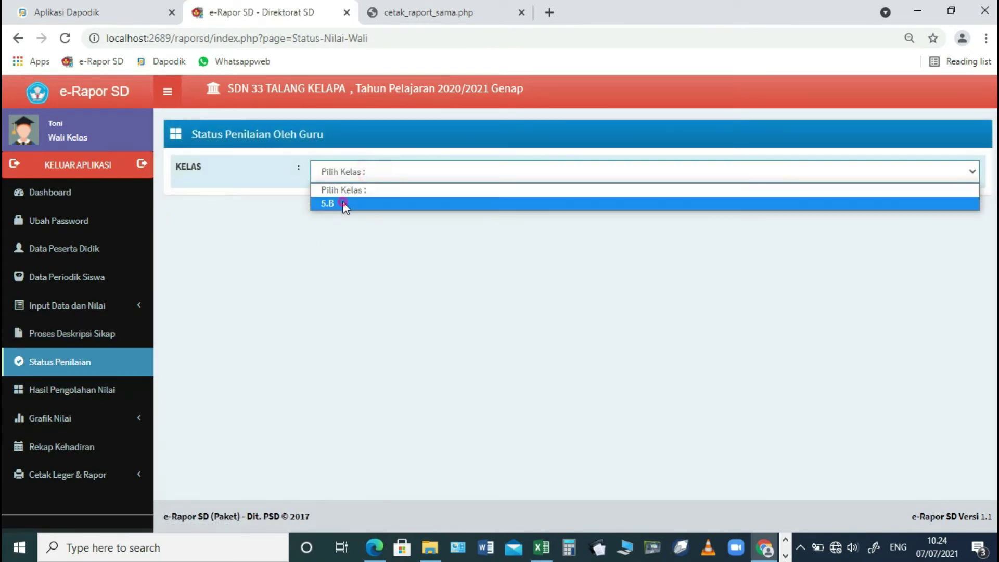
pyautogui.click(343, 204)
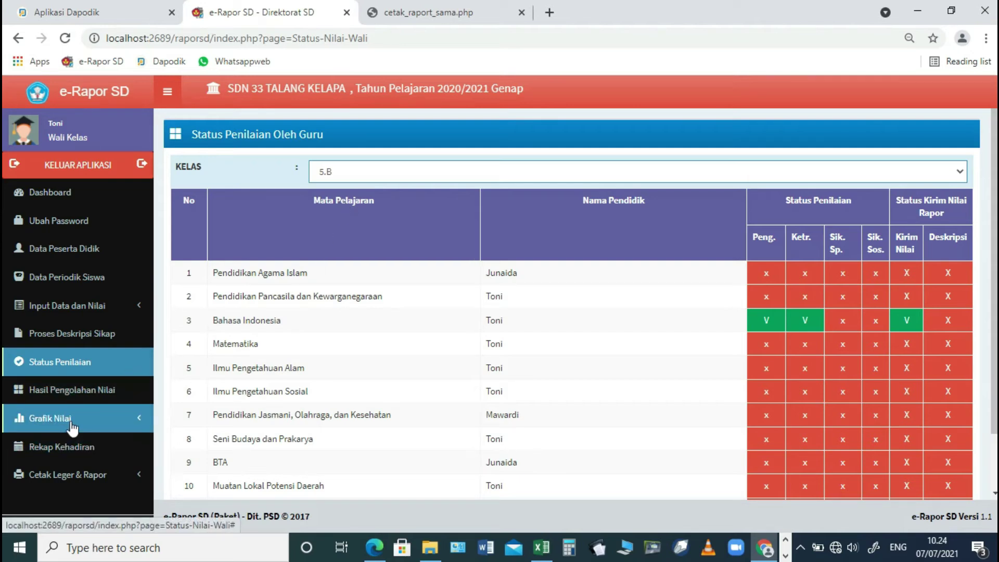
pyautogui.click(82, 474)
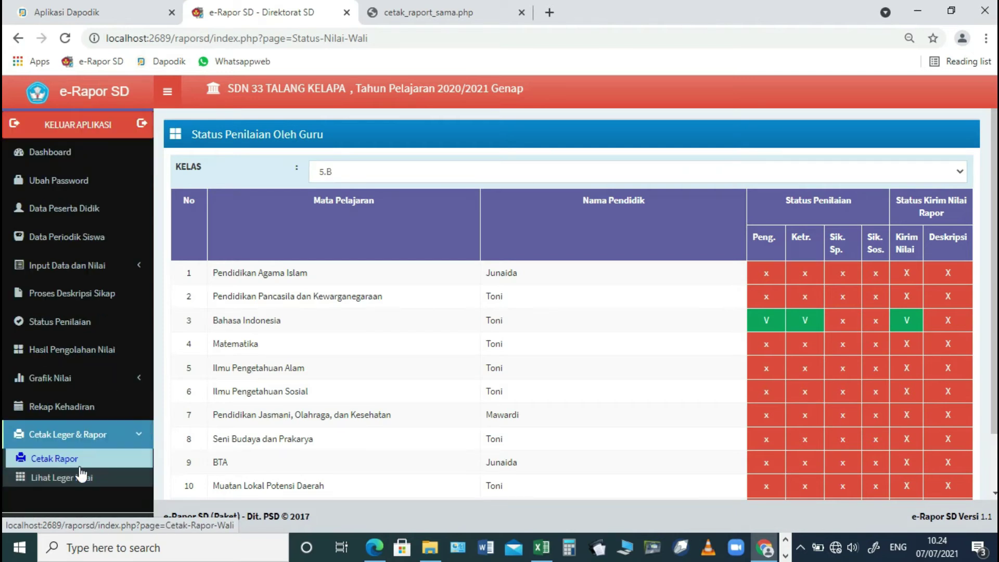
# - Generate the third 5.B student's Cetak PDF Rapor Semester, then return to Status Penilaian
pyautogui.click(75, 459)
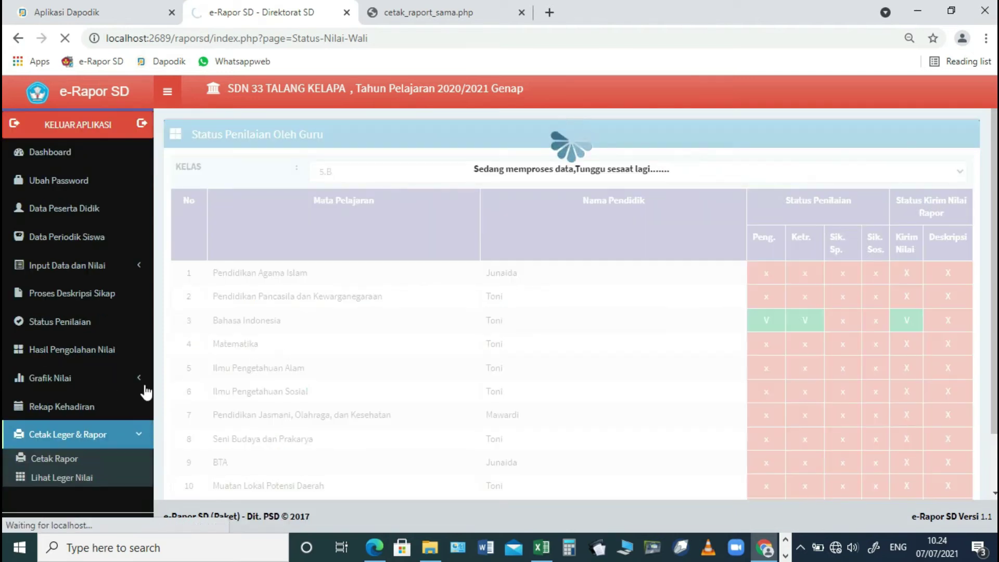
pyautogui.click(489, 240)
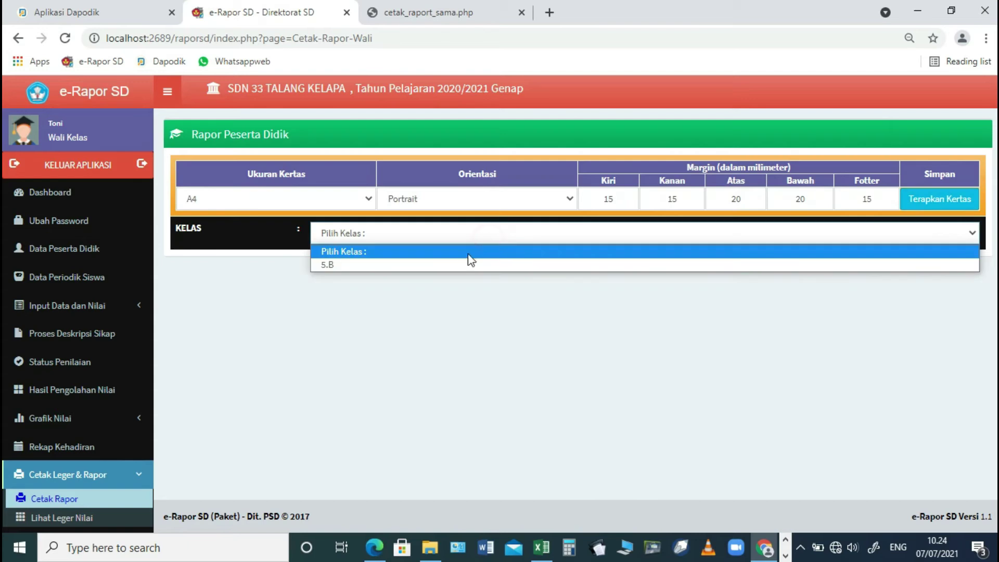
pyautogui.click(454, 269)
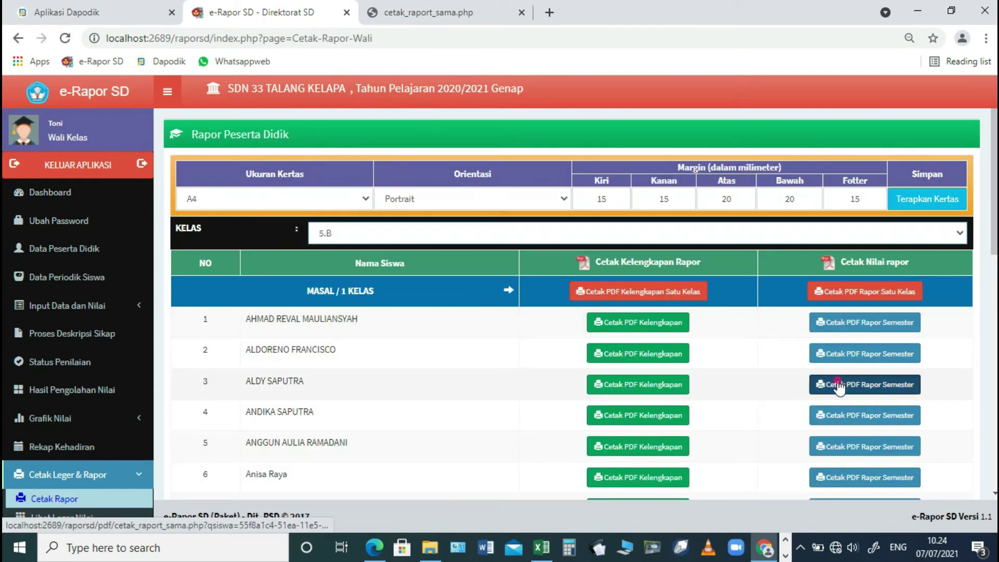
pyautogui.click(828, 384)
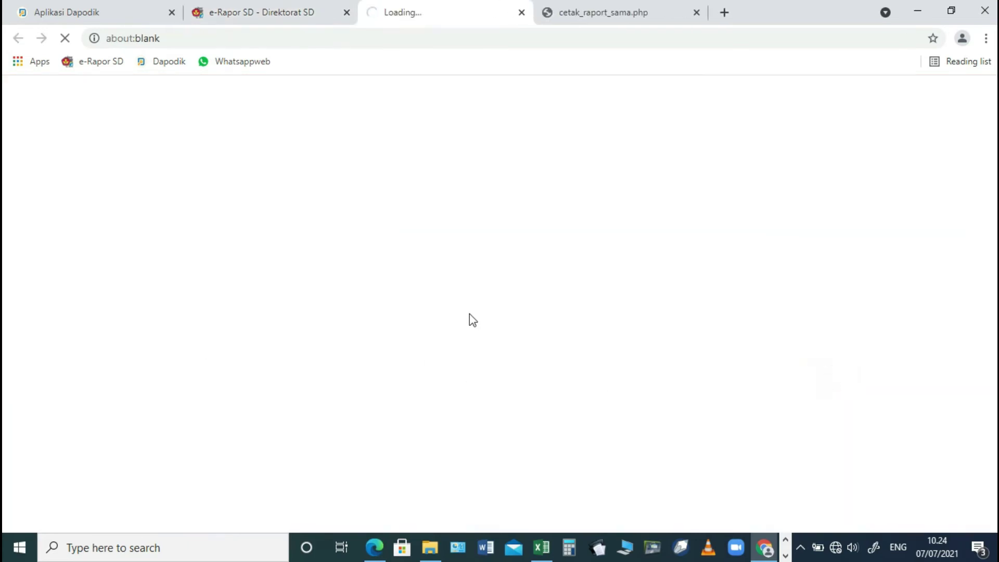
pyautogui.scroll(-6, 450, 219)
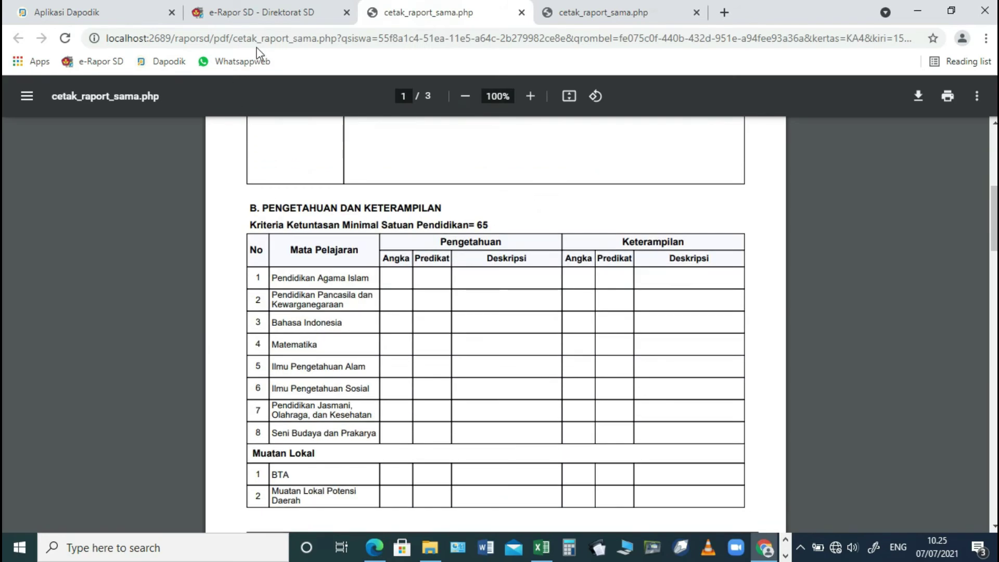
pyautogui.click(271, 14)
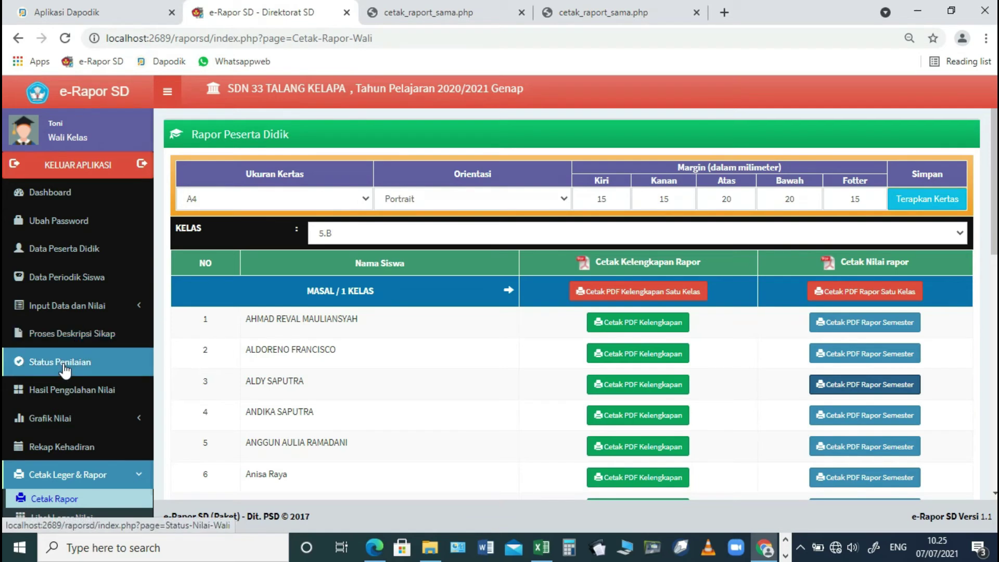
pyautogui.click(62, 364)
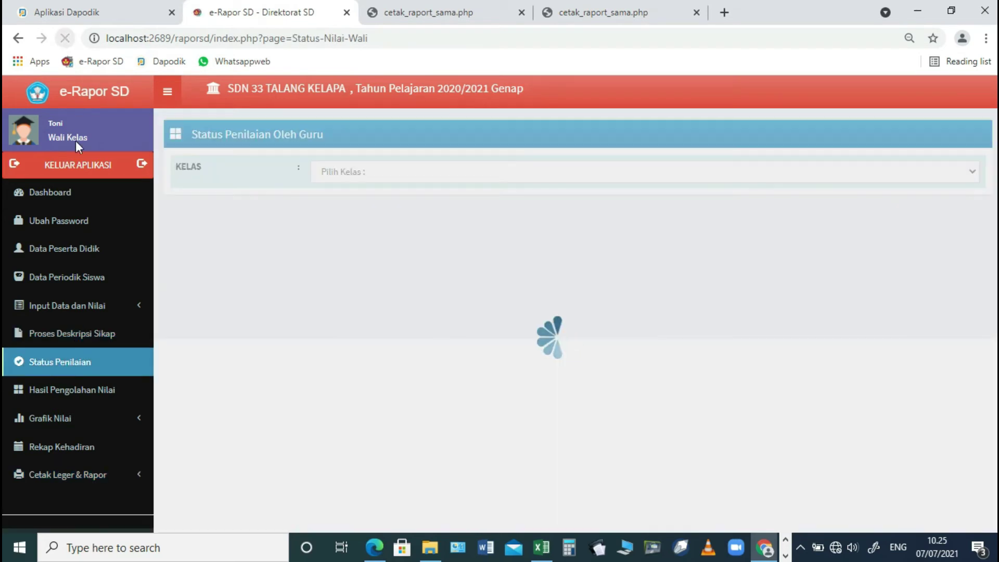
# - Check 5.B's subject grading status, then scroll through its spiritual and social attitude descriptions
pyautogui.click(385, 172)
pyautogui.click(357, 203)
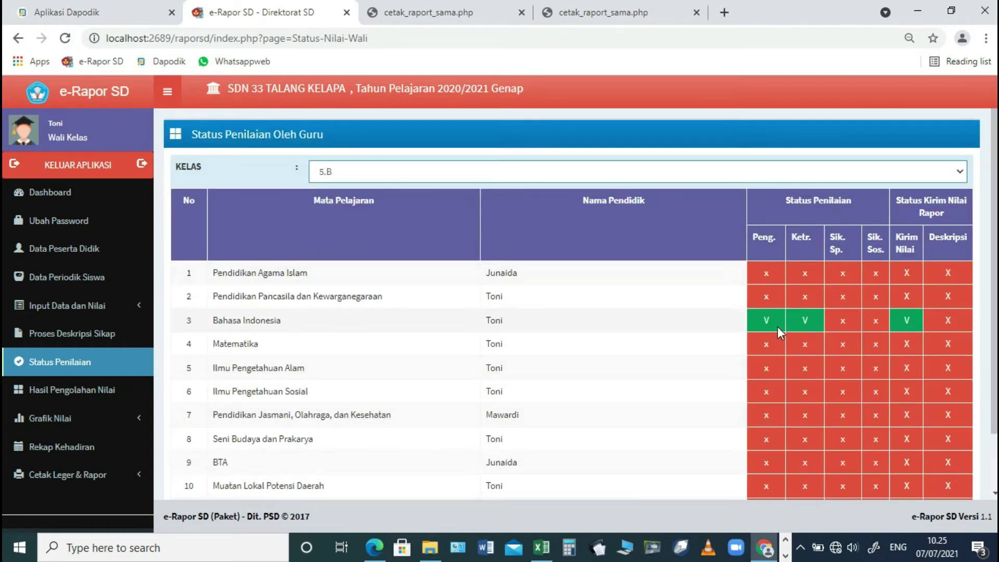
pyautogui.click(492, 172)
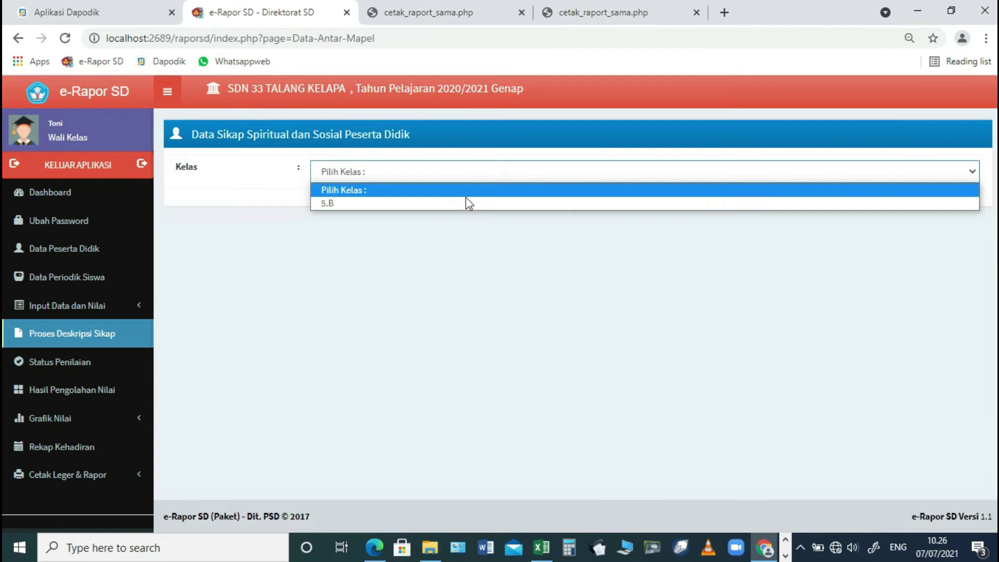
pyautogui.click(466, 201)
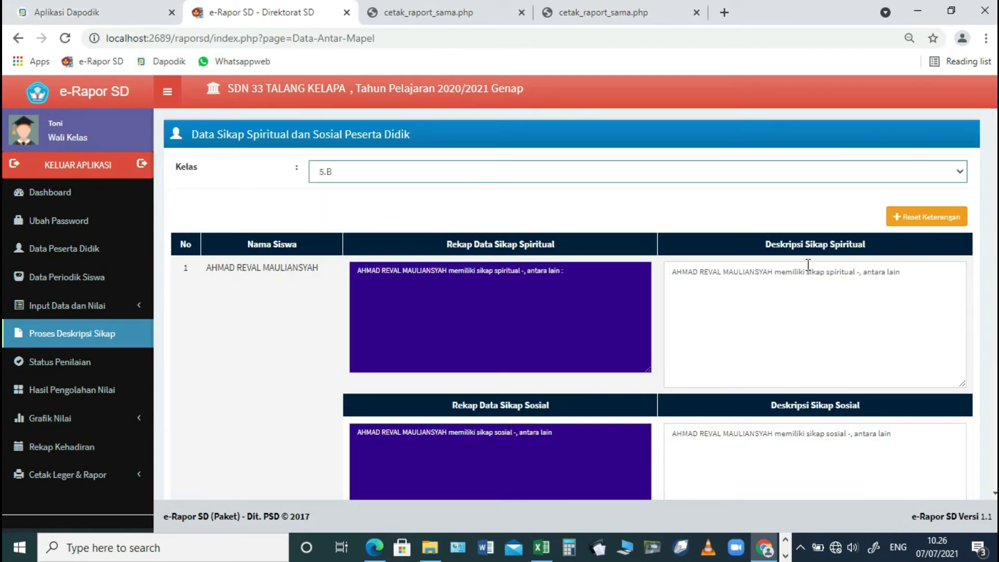
pyautogui.scroll(-1, 799, 281)
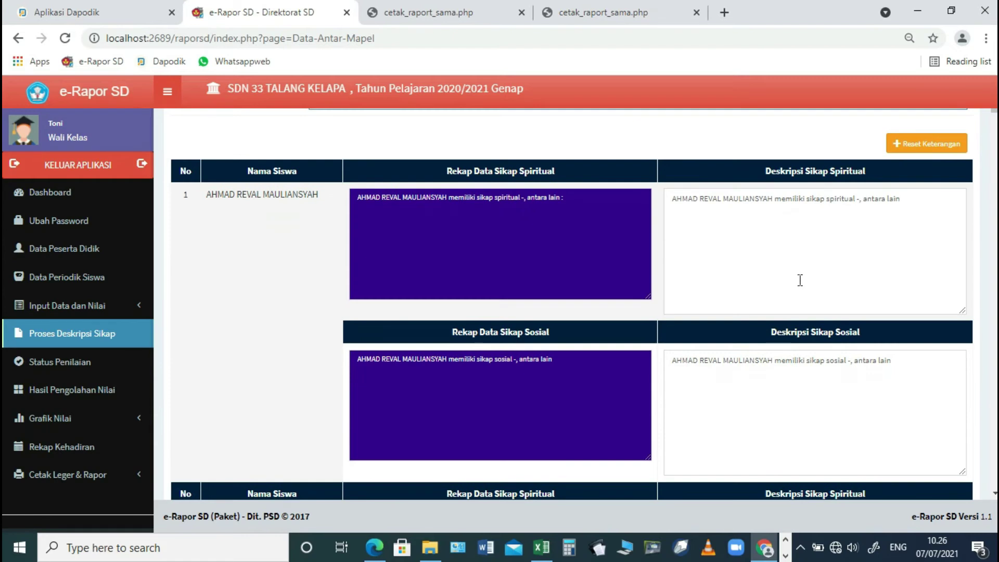
pyautogui.scroll(-1, 800, 280)
pyautogui.scroll(-1, 904, 295)
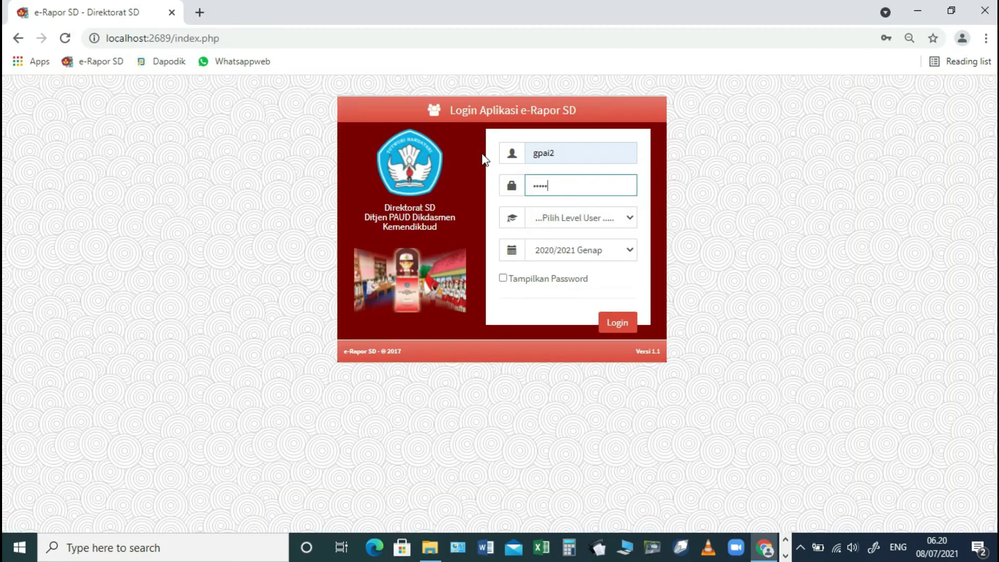
# - Log in at the Guru level with the filled-in PAI teacher credentials
pyautogui.click(569, 223)
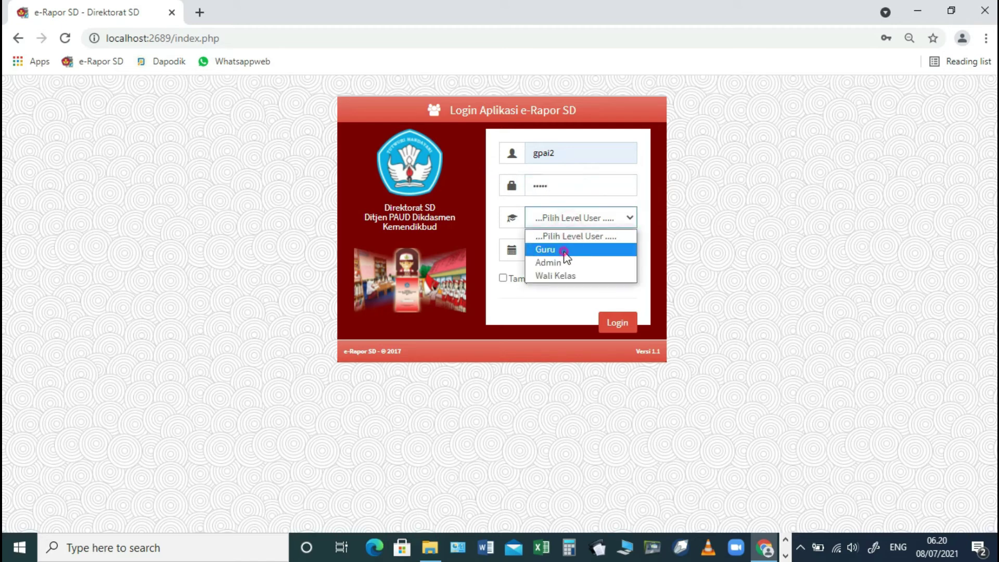
pyautogui.click(566, 251)
pyautogui.click(614, 327)
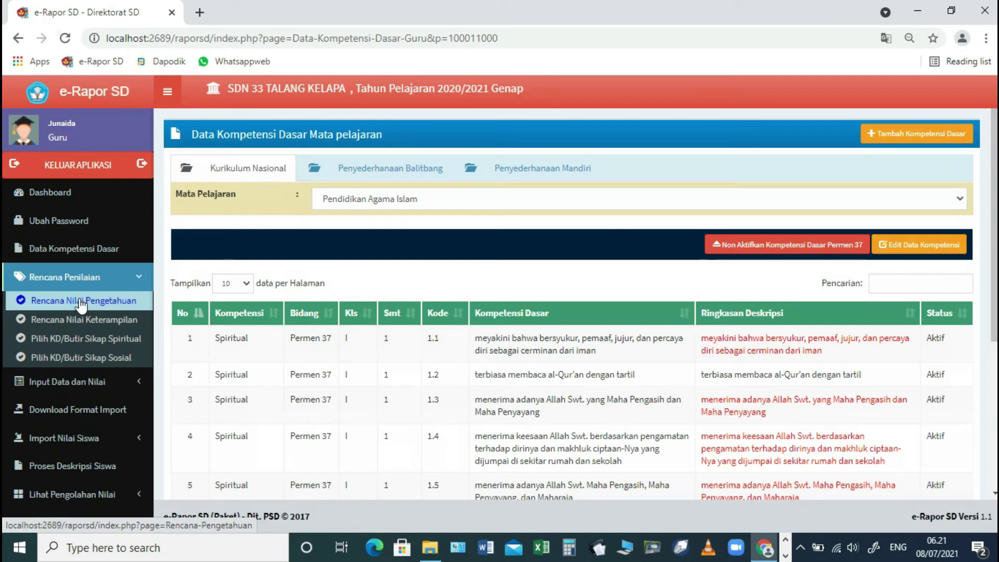
# - Start a Rencana Nilai Pengetahuan for 5.B Pendidikan Agama Islam with 2 PH
pyautogui.click(81, 302)
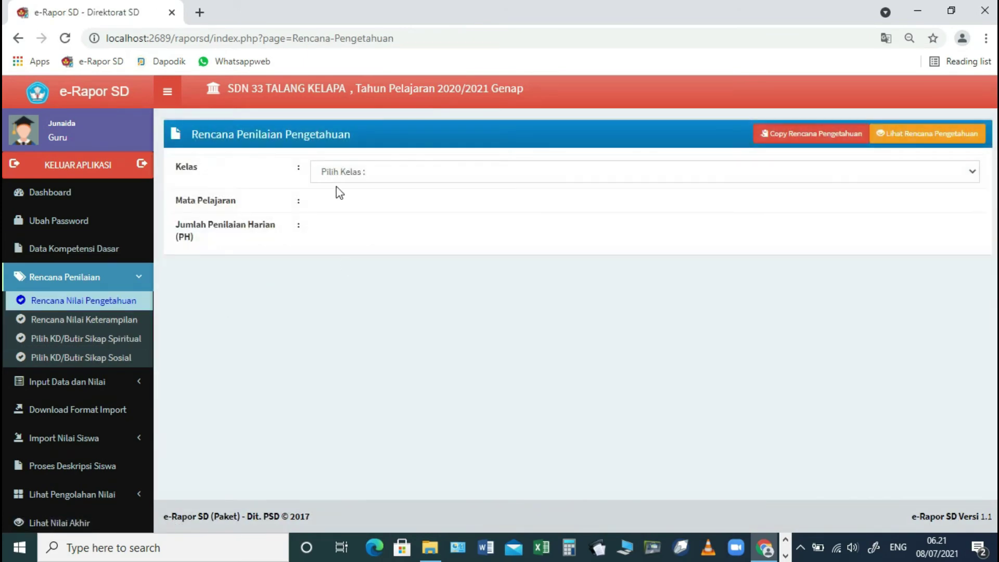
pyautogui.click(333, 172)
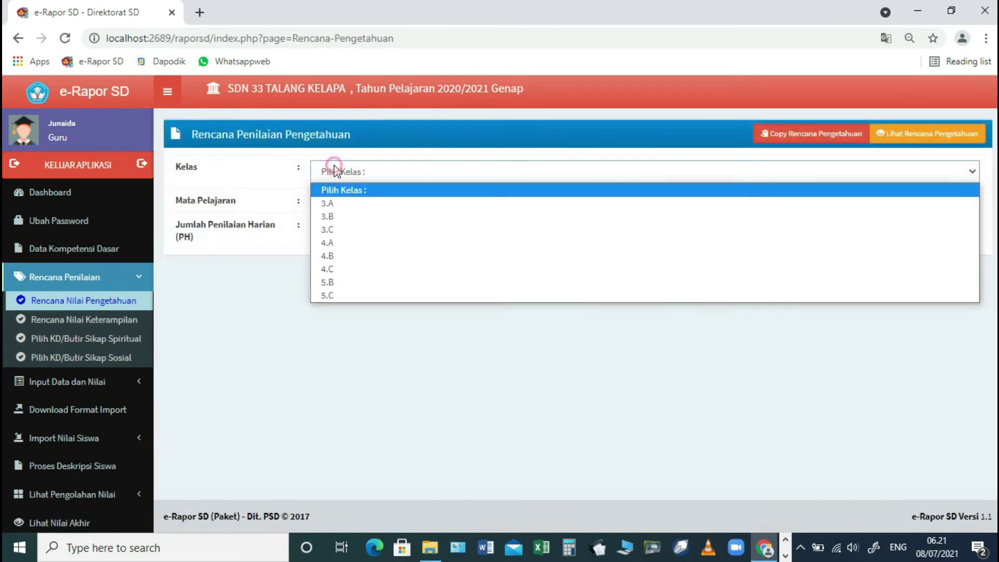
pyautogui.click(337, 282)
pyautogui.click(342, 205)
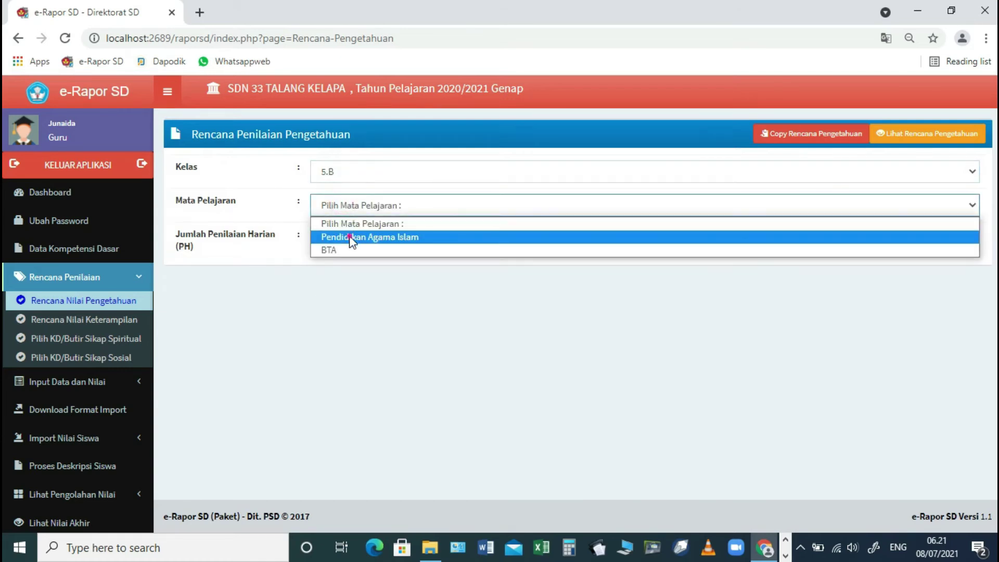
pyautogui.click(352, 238)
pyautogui.click(344, 240)
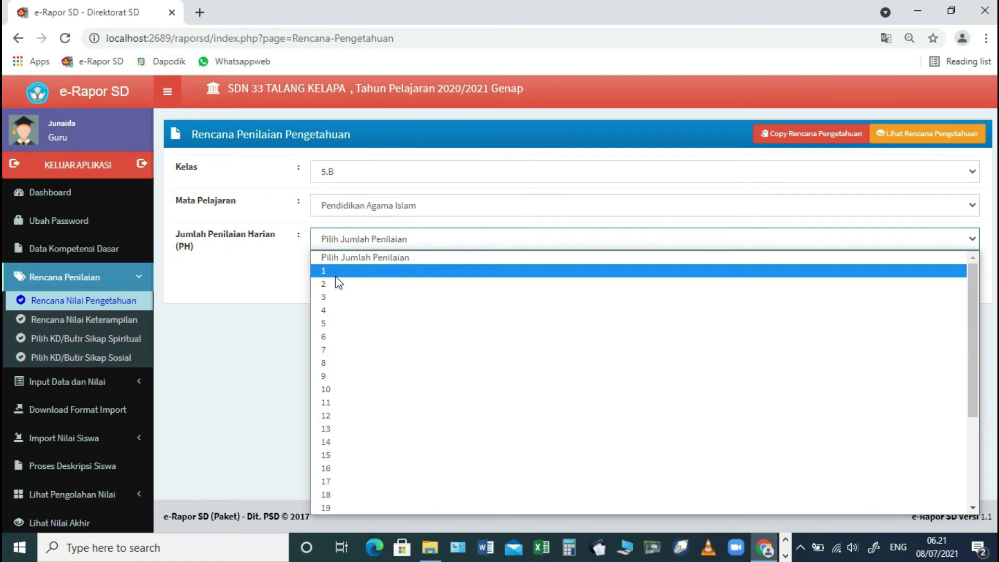
pyautogui.click(337, 283)
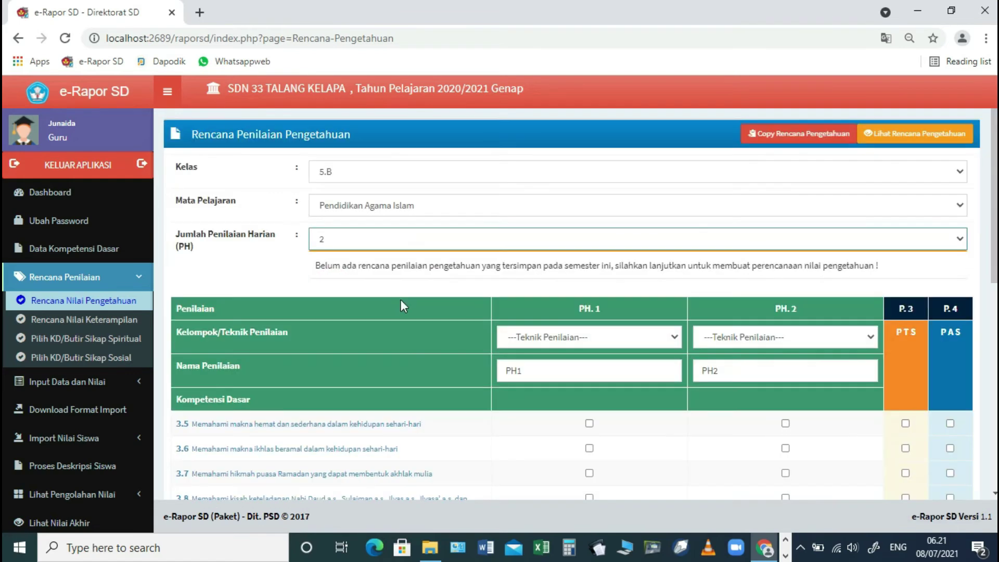
# - Set both PH to Tes Tulis; tick KDs 3.5–3.11 for PH.1 and 3.12–3.13 for PH.2
pyautogui.click(569, 337)
pyautogui.click(546, 368)
pyautogui.click(781, 337)
pyautogui.click(739, 369)
pyautogui.scroll(-3, 572, 383)
pyautogui.click(589, 277)
pyautogui.click(589, 302)
pyautogui.click(589, 327)
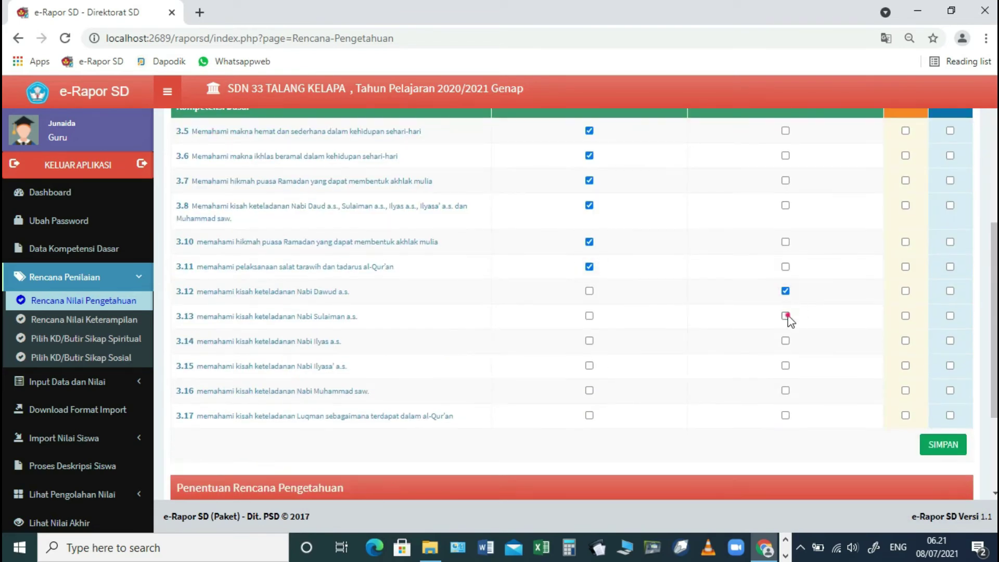
pyautogui.scroll(3, 910, 367)
# - Tick the KDs covered by PTS and PAS, then save the plan and confirm replacement
pyautogui.click(905, 349)
pyautogui.click(906, 373)
pyautogui.scroll(-2, 906, 425)
pyautogui.scroll(-2, 951, 416)
pyautogui.click(950, 292)
pyautogui.click(951, 268)
pyautogui.scroll(2, 952, 195)
pyautogui.scroll(-4, 950, 281)
pyautogui.click(943, 300)
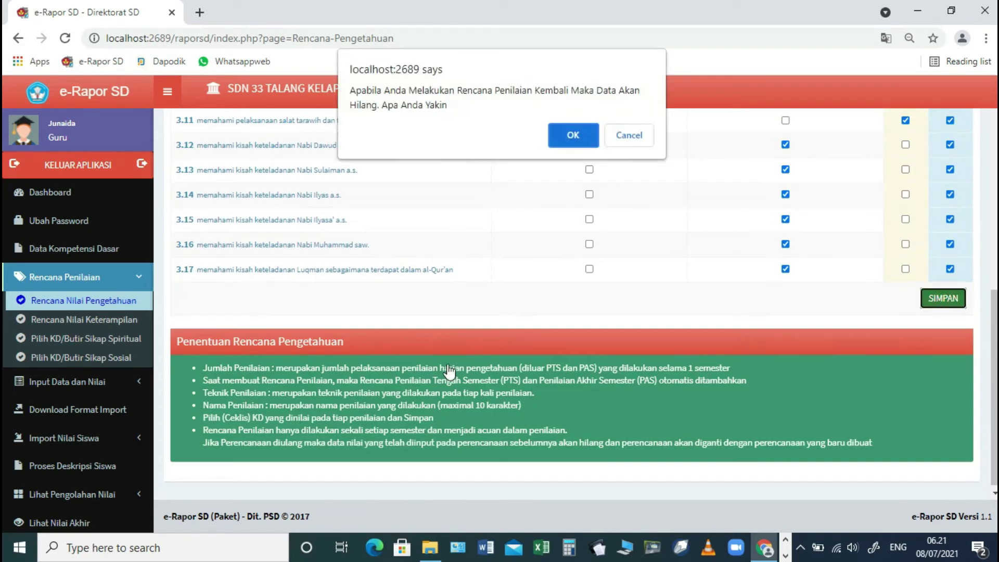
pyautogui.click(573, 135)
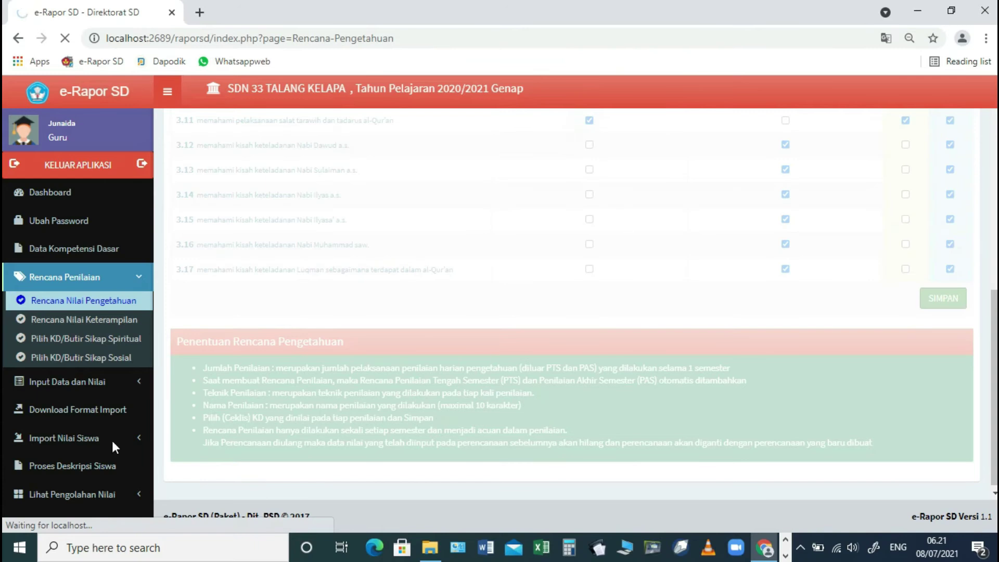
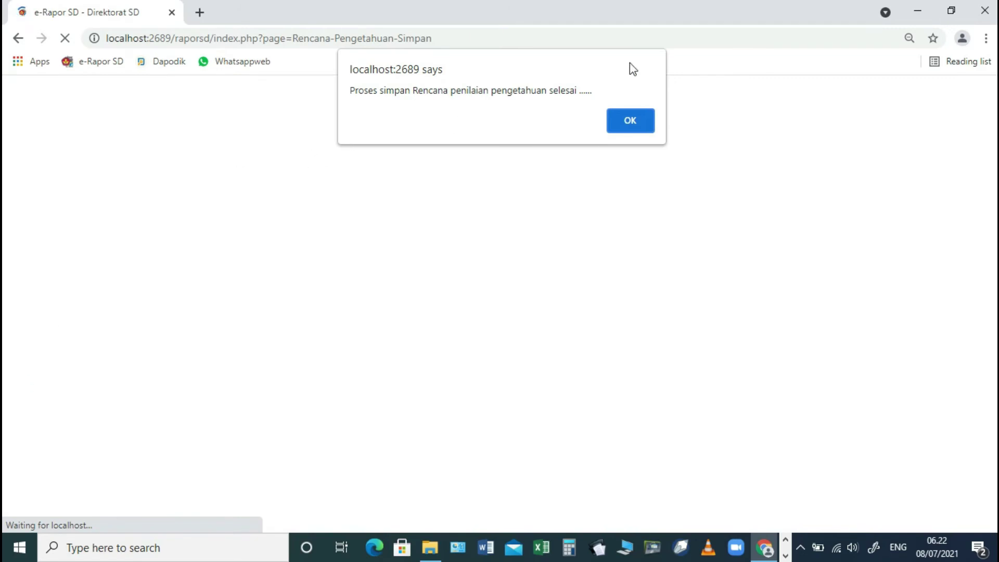
# - Dismiss the 'Proses simpan Rencana penilaian pengetahuan selesai' alert with OK
pyautogui.click(627, 121)
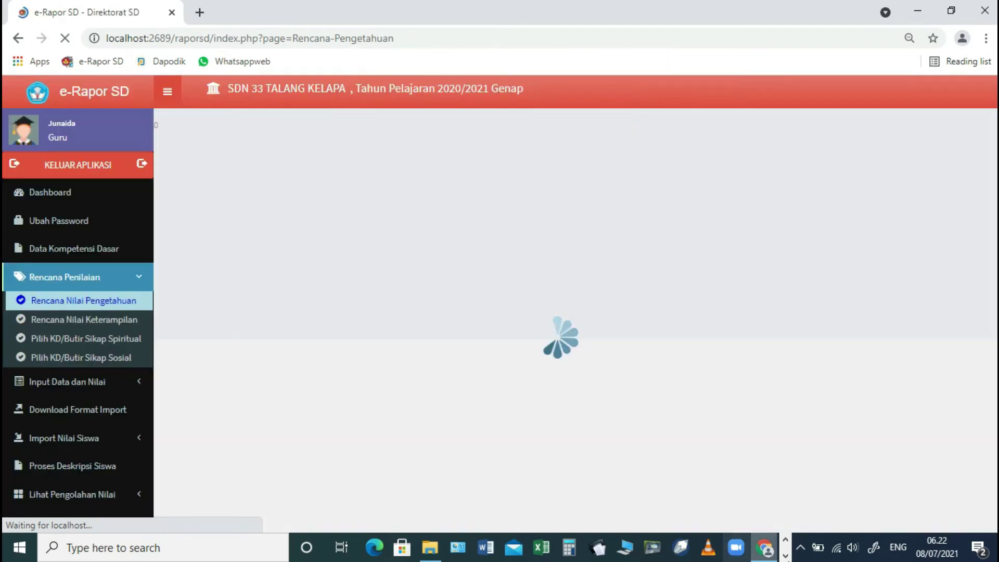
# - Save a 5.B Pendidikan Agama Islam skills plan with 1 assessment covering KDs 4.11 and 4.13
pyautogui.click(104, 318)
pyautogui.click(332, 206)
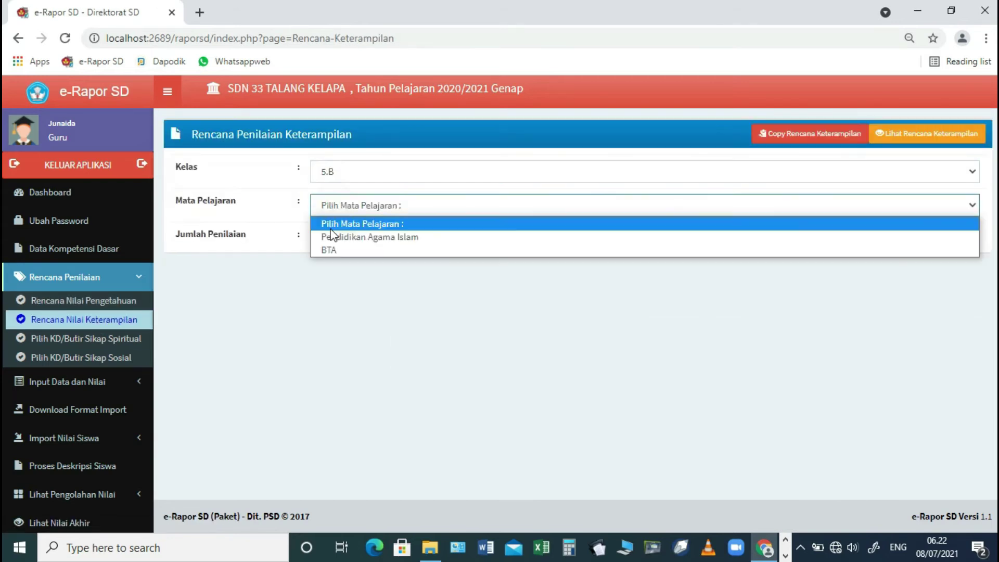
pyautogui.click(331, 237)
pyautogui.click(368, 235)
pyautogui.click(368, 270)
pyautogui.scroll(-4, 743, 341)
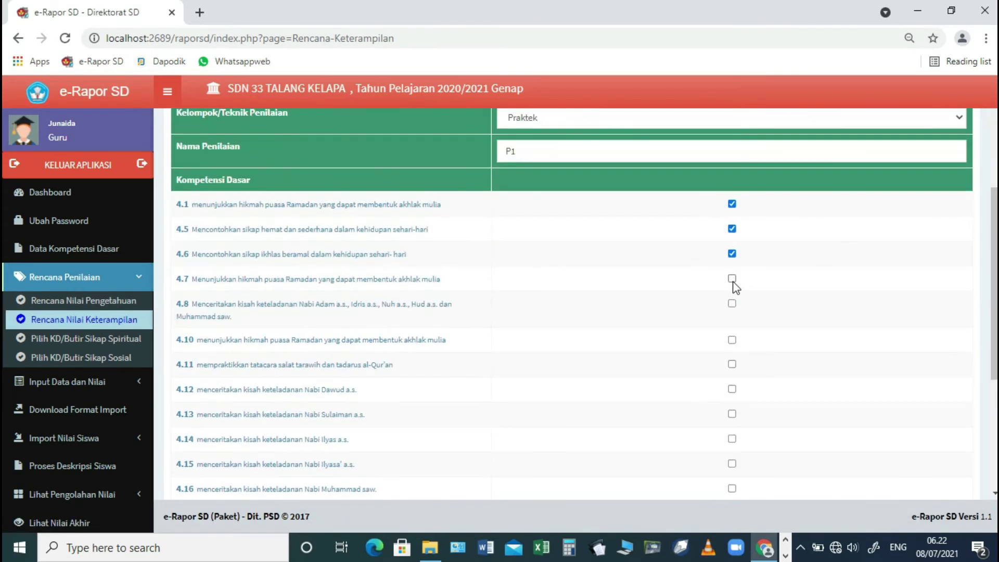
pyautogui.hotkey('ctrl', '+')
pyautogui.click(737, 363)
pyautogui.scroll(-3, 495, 383)
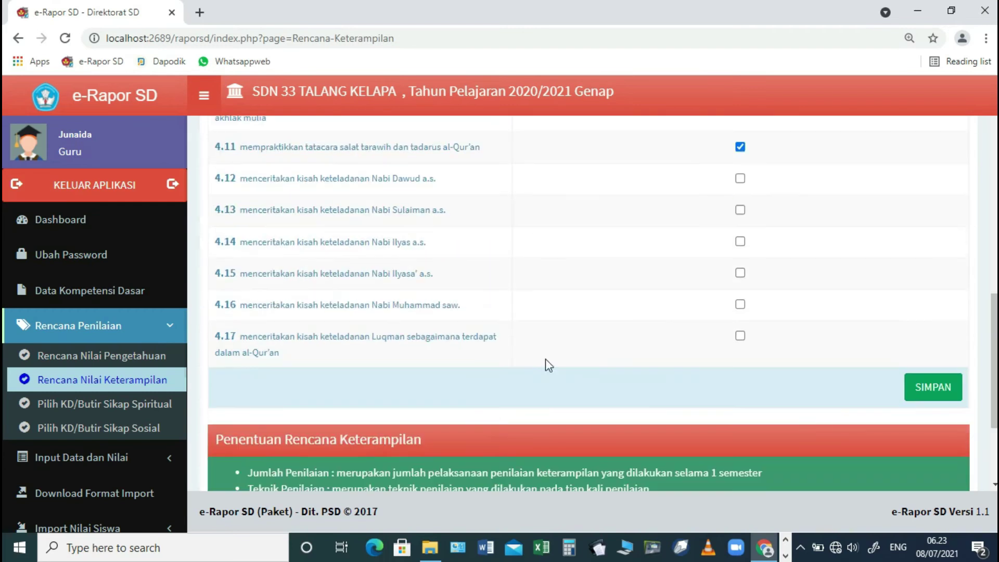
pyautogui.click(740, 211)
pyautogui.click(933, 387)
pyautogui.click(564, 137)
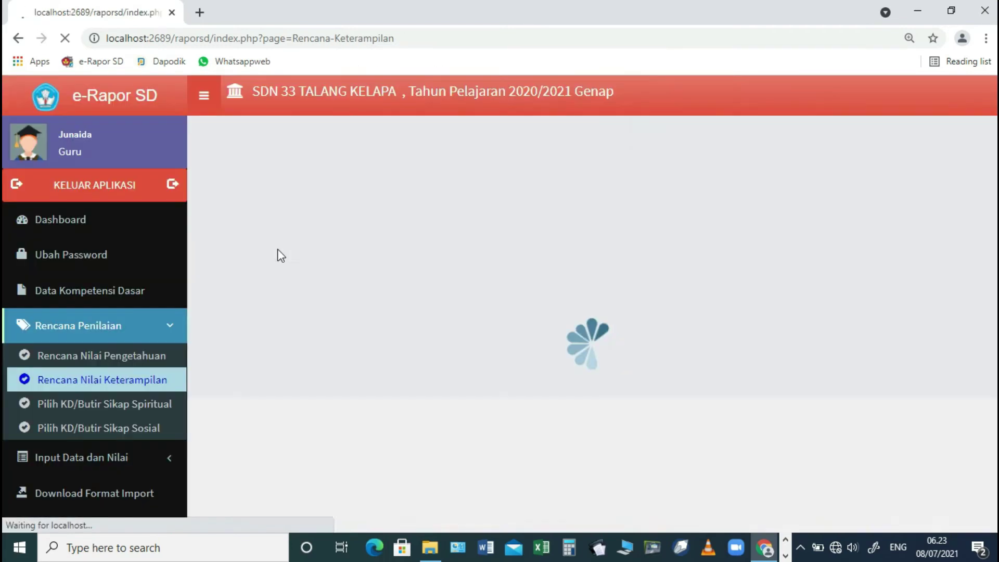
# - Load the spiritual attitude plan for 5.B Pendidikan Agama Islam and tick KDs 1.5, 1.8, 1.17
pyautogui.click(104, 403)
pyautogui.click(396, 198)
pyautogui.click(395, 221)
pyautogui.click(396, 232)
pyautogui.click(396, 270)
pyautogui.scroll(-3, 466, 345)
pyautogui.click(930, 218)
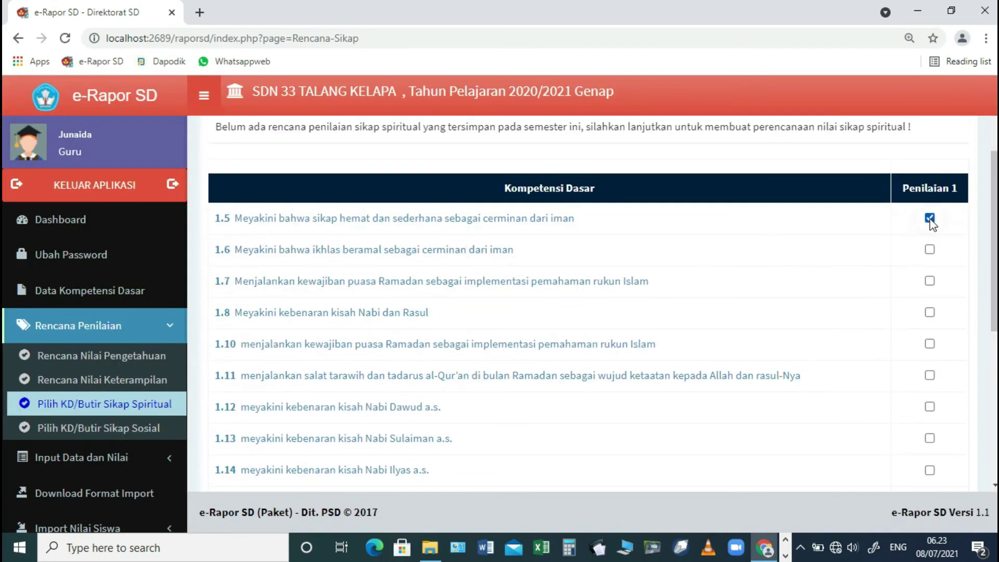
pyautogui.scroll(-2, 931, 318)
pyautogui.click(931, 245)
pyautogui.scroll(-3, 931, 245)
pyautogui.click(929, 346)
# - Tick spiritual items 5.1–5.4 and save the spiritual attitude plan
pyautogui.scroll(-2, 836, 362)
pyautogui.scroll(6, 952, 299)
pyautogui.scroll(-6, 907, 314)
pyautogui.click(930, 287)
pyautogui.click(930, 319)
pyautogui.click(929, 350)
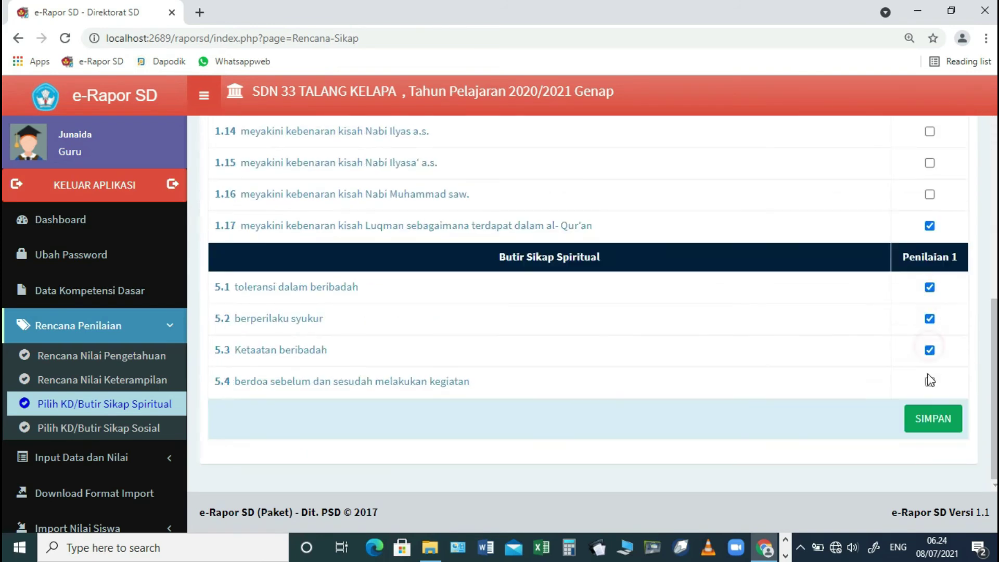
pyautogui.click(930, 381)
pyautogui.click(933, 418)
pyautogui.click(564, 137)
pyautogui.click(639, 122)
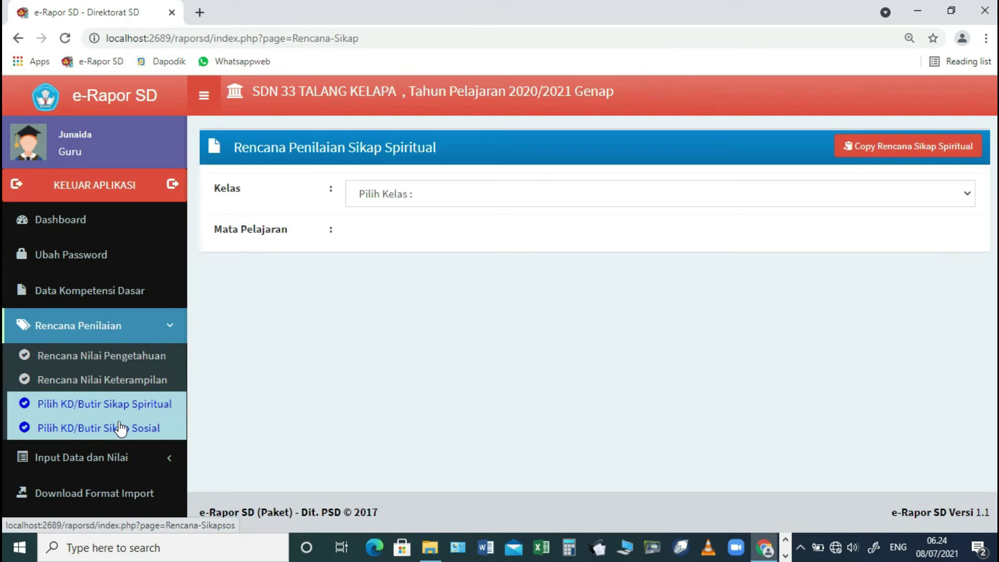
# - Save the 5.B Pendidikan Agama Islam social attitude plan with KDs 2.5, 2.6, 2.7 and 2.13
pyautogui.click(121, 427)
pyautogui.click(396, 241)
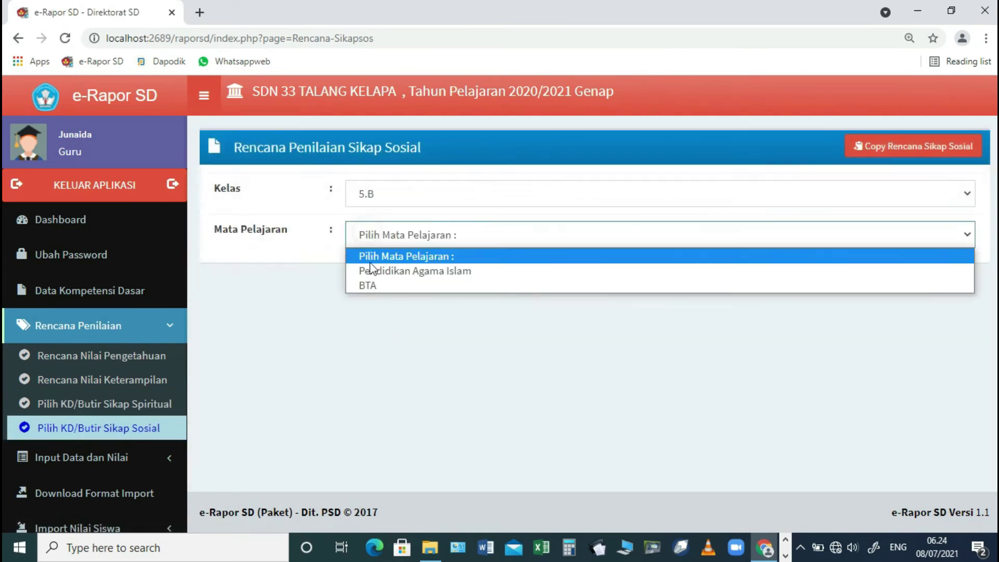
pyautogui.click(372, 271)
pyautogui.scroll(-2, 885, 263)
pyautogui.click(933, 220)
pyautogui.click(931, 251)
pyautogui.click(933, 281)
pyautogui.scroll(-2, 935, 290)
pyautogui.click(934, 292)
pyautogui.scroll(-2, 932, 302)
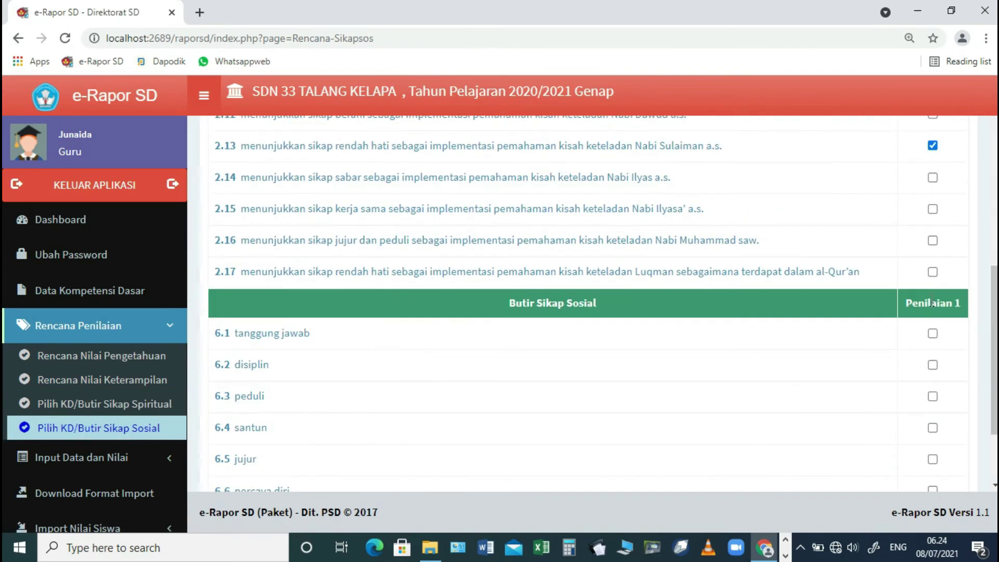
pyautogui.scroll(-2, 932, 380)
pyautogui.click(932, 417)
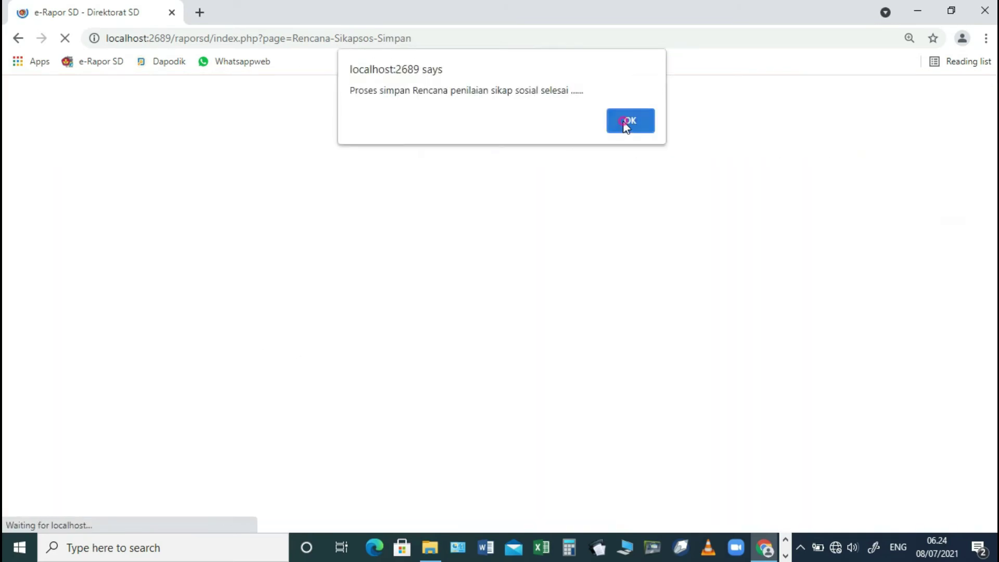
pyautogui.click(629, 123)
pyautogui.hotkey('ctrl', '-')
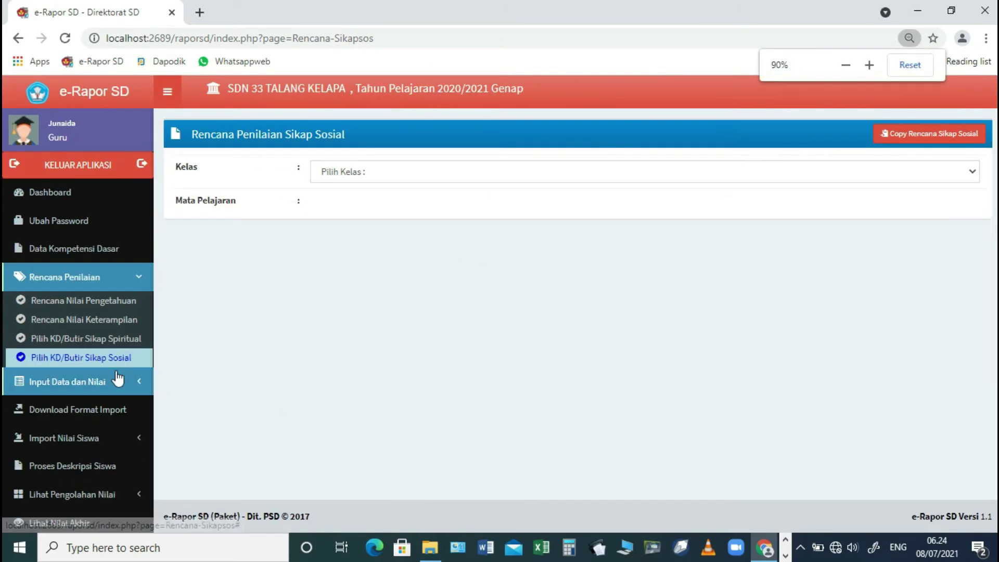
# - On the Download Format Import page, select class 5.B and Pendidikan Agama Islam
pyautogui.scroll(-2, 65, 344)
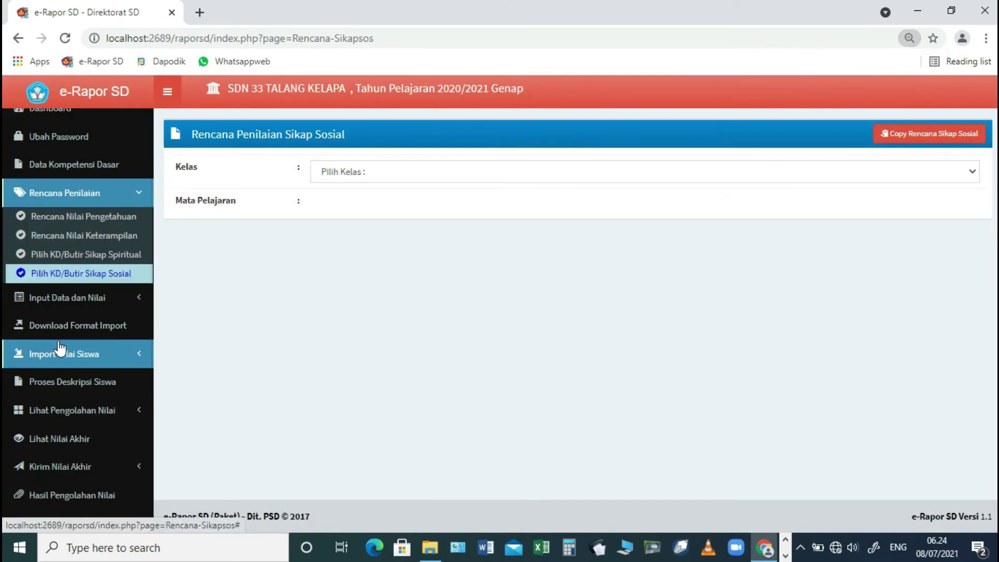
pyautogui.click(61, 300)
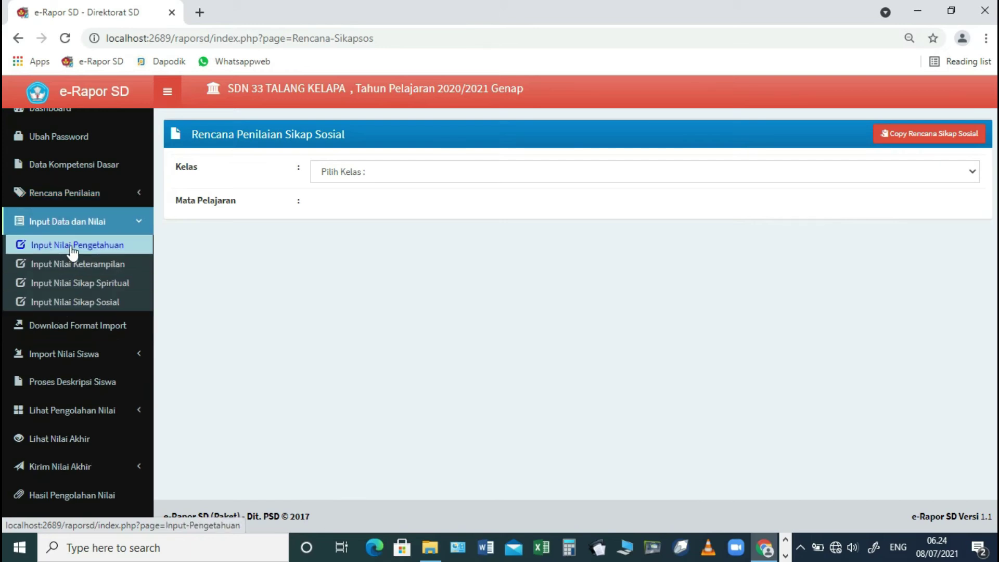
pyautogui.click(93, 328)
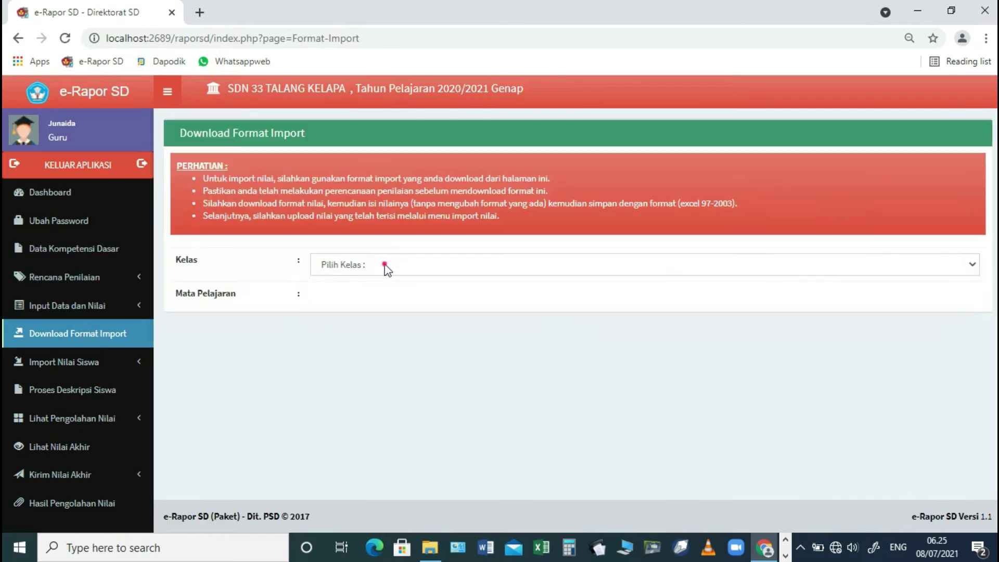
pyautogui.click(383, 263)
pyautogui.click(353, 374)
pyautogui.click(341, 301)
pyautogui.click(339, 330)
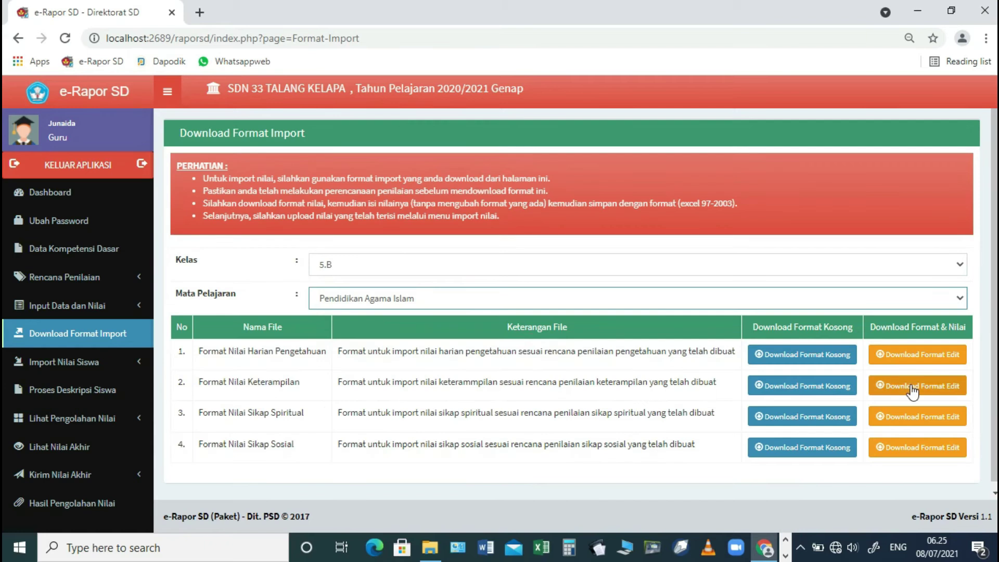
# - Download the filled PAI import format files and bring up the knowledge file's options
pyautogui.click(920, 360)
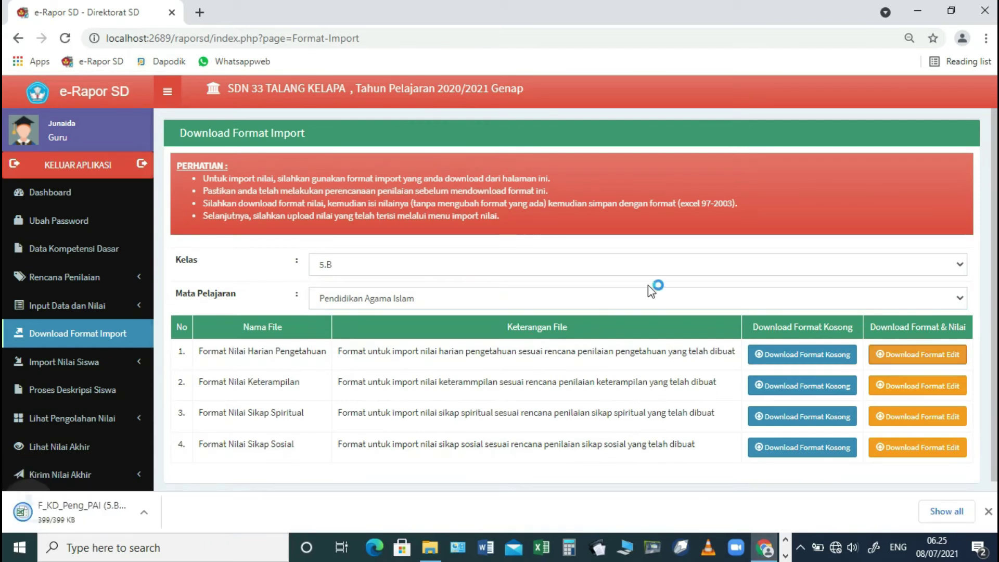
pyautogui.scroll(-1, 752, 368)
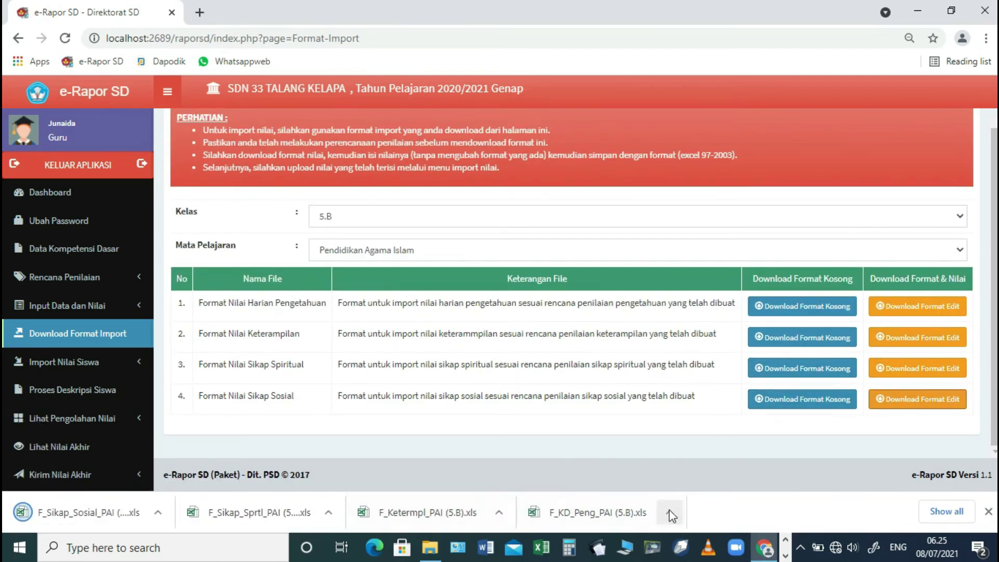
pyautogui.click(669, 513)
# - Copy the four PAI format files into D:\Dapodik\e RAPOR K13\FILE IMPORT PENILAIAN
pyautogui.click(691, 469)
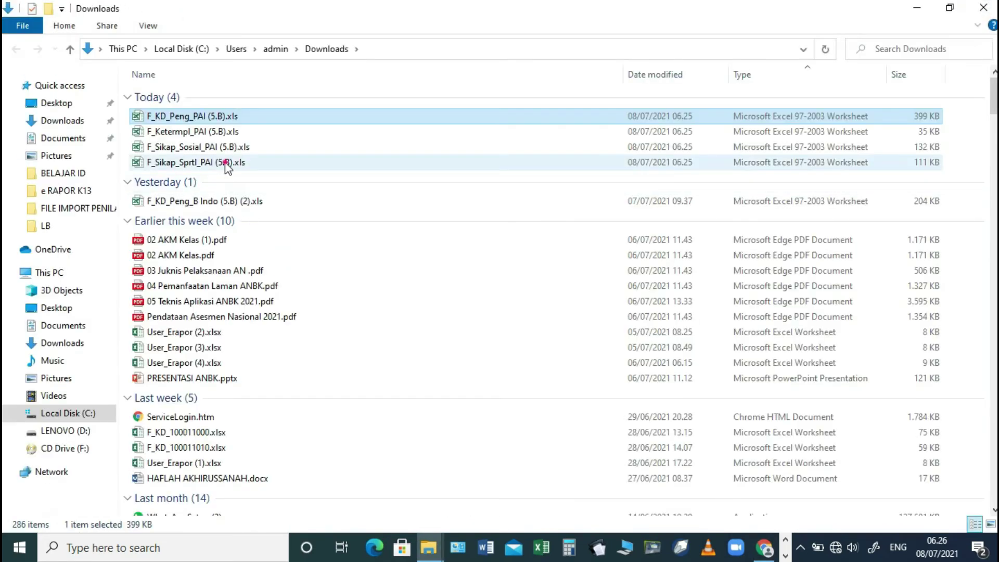
pyautogui.keyDown('shift'); pyautogui.click(222, 161); pyautogui.keyUp('shift')
pyautogui.click(65, 430)
pyautogui.doubleClick(161, 127)
pyautogui.doubleClick(174, 310)
pyautogui.doubleClick(196, 109)
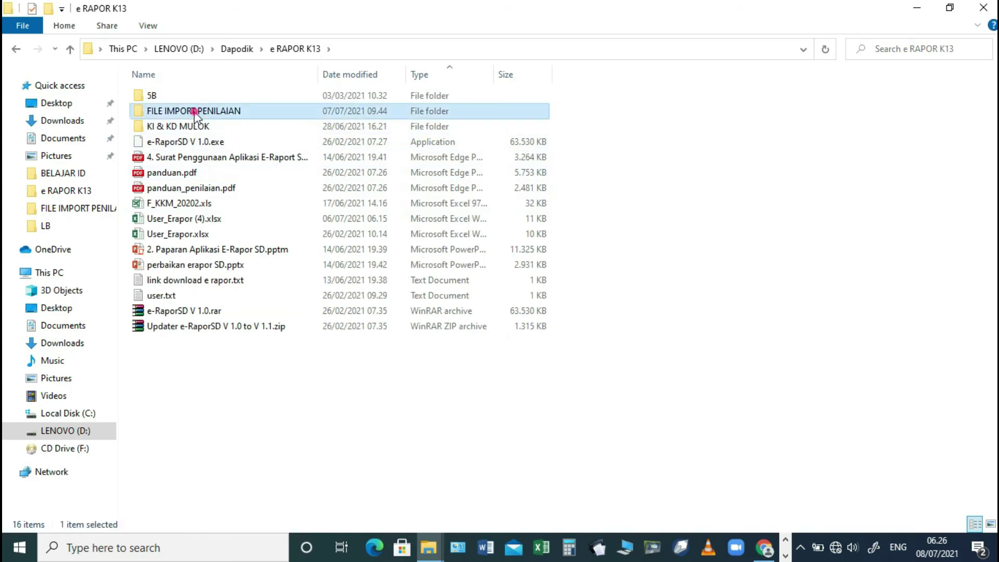
pyautogui.rightClick(251, 401)
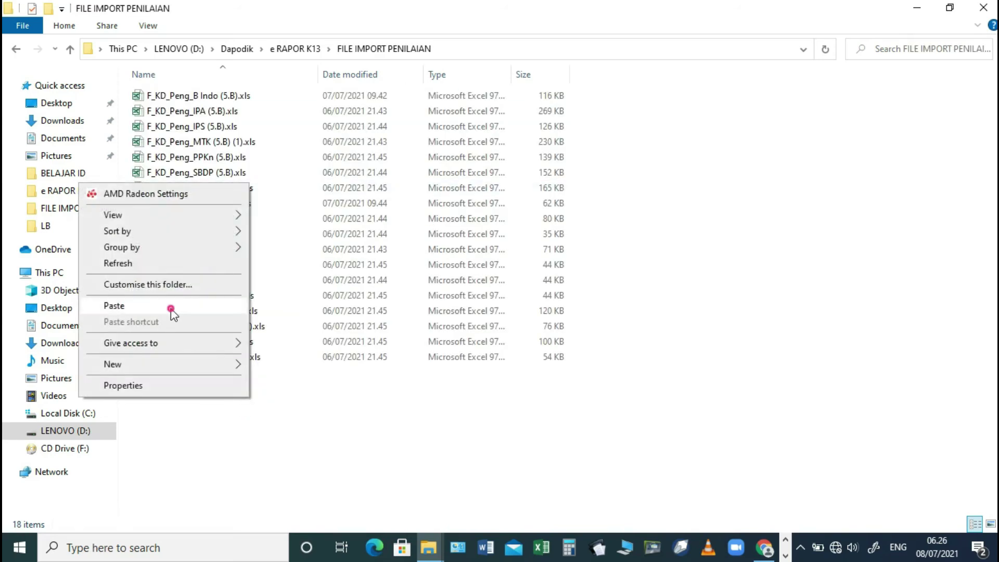
pyautogui.click(172, 308)
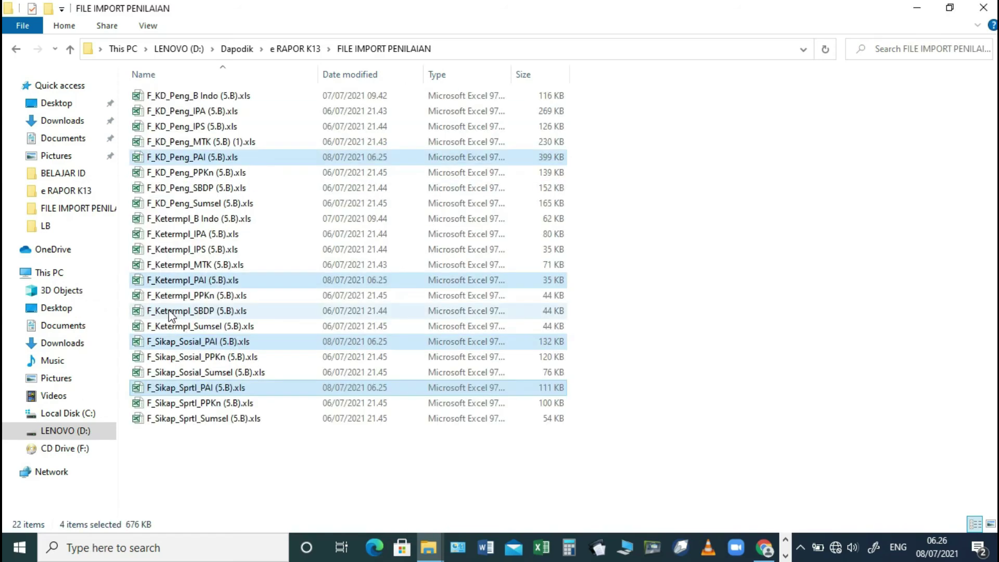
pyautogui.click(667, 245)
pyautogui.click(229, 97)
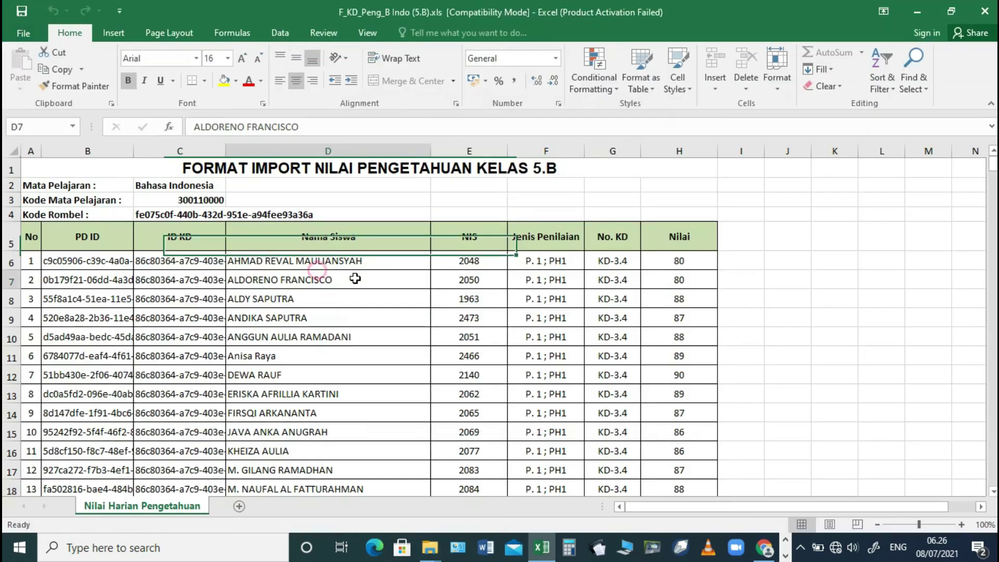
# - Open the PAI knowledge workbook and paste the B Indo Nilai scores starting at cell H6
pyautogui.moveTo(426, 550)
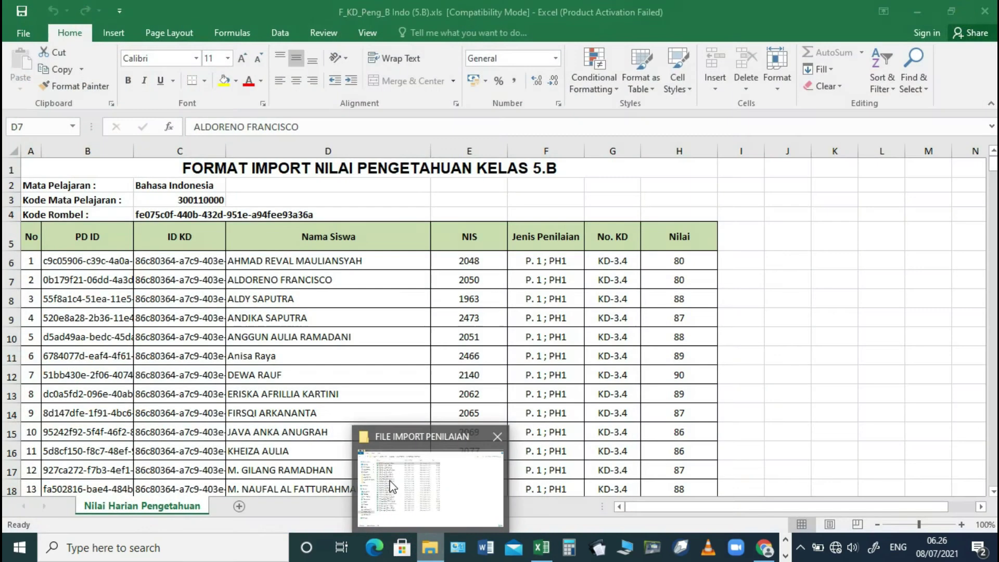
pyautogui.click(392, 486)
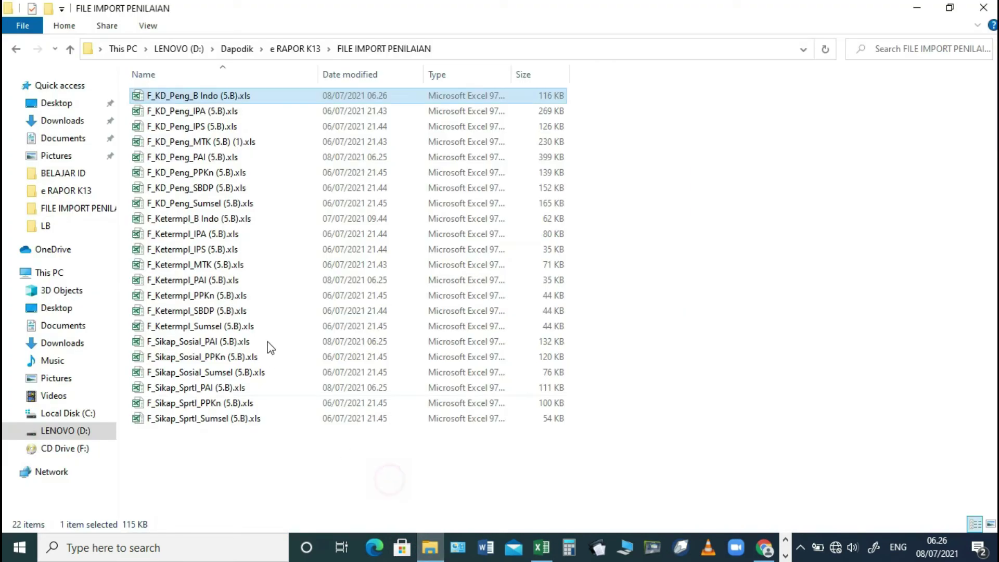
pyautogui.doubleClick(211, 158)
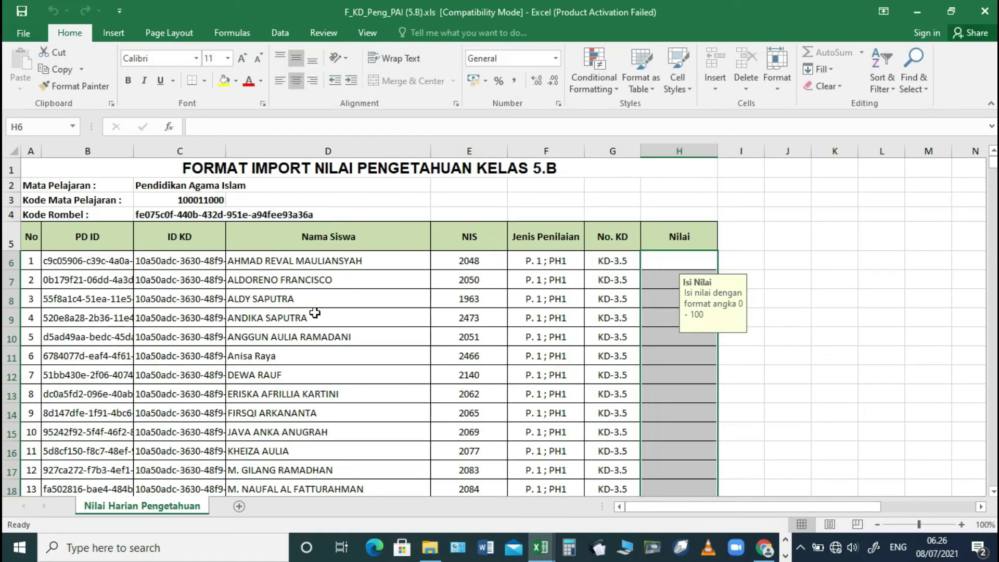
pyautogui.hotkey('alt', 'Tab')
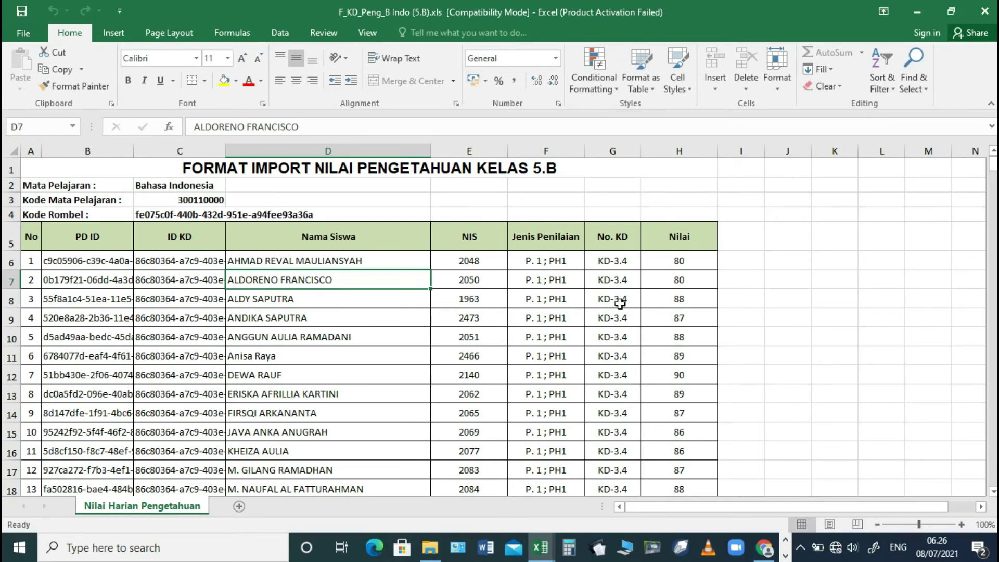
pyautogui.scroll(-5, 619, 304)
pyautogui.click(688, 282)
pyautogui.hotkey('shift', 'Down')
pyautogui.hotkey('shift', 'Down')
pyautogui.hotkey('shift', 'Down')
pyautogui.hotkey('shift', 'Down')
pyautogui.hotkey('shift', 'Down')
pyautogui.hotkey('shift', 'Down')
pyautogui.hotkey('shift', 'Down')
pyautogui.hotkey('shift', 'Down')
pyautogui.hotkey('shift', 'Down')
pyautogui.hotkey('shift', 'Down')
pyautogui.hotkey('shift', 'Down')
pyautogui.hotkey('shift', 'Down')
pyautogui.hotkey('shift', 'Down')
pyautogui.hotkey('shift', 'Down')
pyautogui.hotkey('shift', 'Down')
pyautogui.hotkey('shift', 'Down')
pyautogui.hotkey('shift', 'Down')
pyautogui.hotkey('shift', 'Down')
pyautogui.hotkey('shift', 'Down')
pyautogui.hotkey('shift', 'Down')
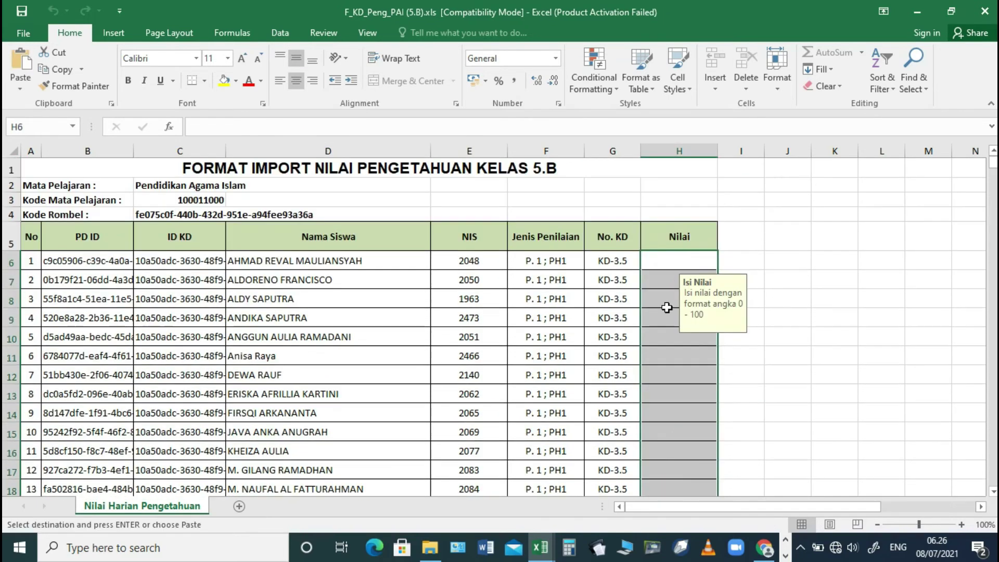
pyautogui.click(668, 261)
pyautogui.hotkey('ctrl', 'v')
pyautogui.scroll(-4, 680, 388)
pyautogui.click(689, 461)
pyautogui.moveTo(993, 167); pyautogui.dragTo(990, 449)
pyautogui.scroll(-15, 689, 408)
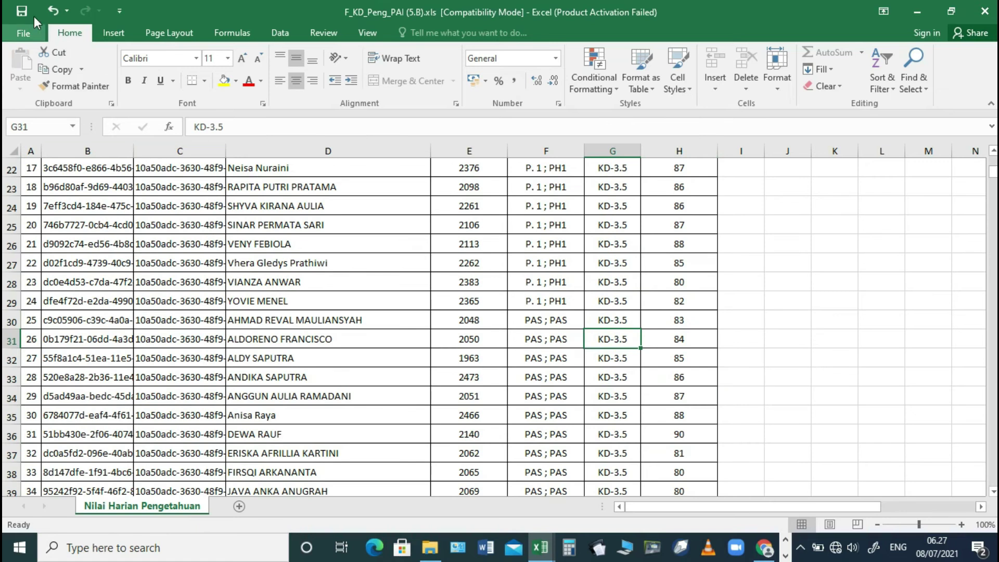
# - Save the workbook over the existing F_KD_Peng_PAI (5.B).xls in FILE IMPORT PENILAIAN
pyautogui.hotkey('alt', 'f')
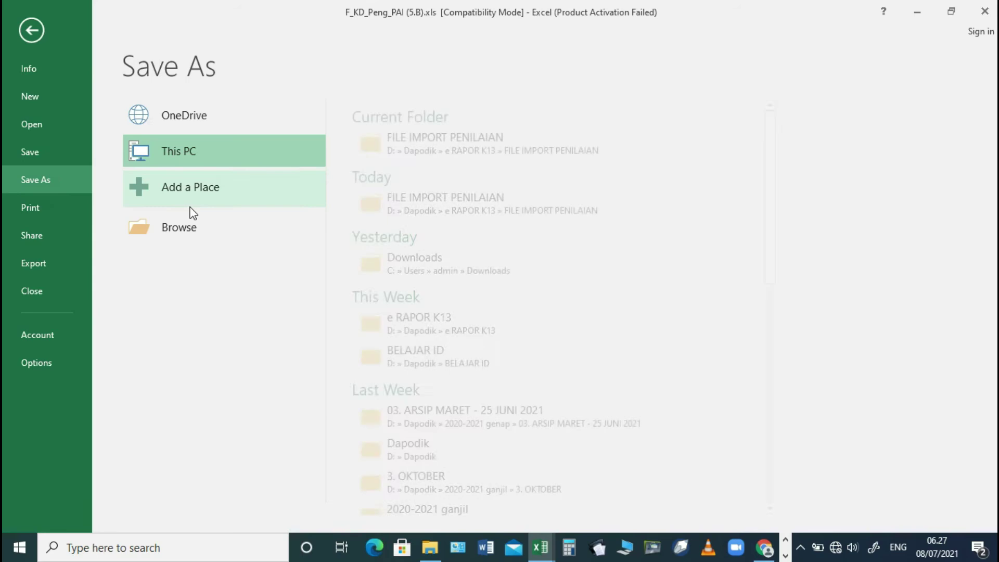
pyautogui.click(414, 154)
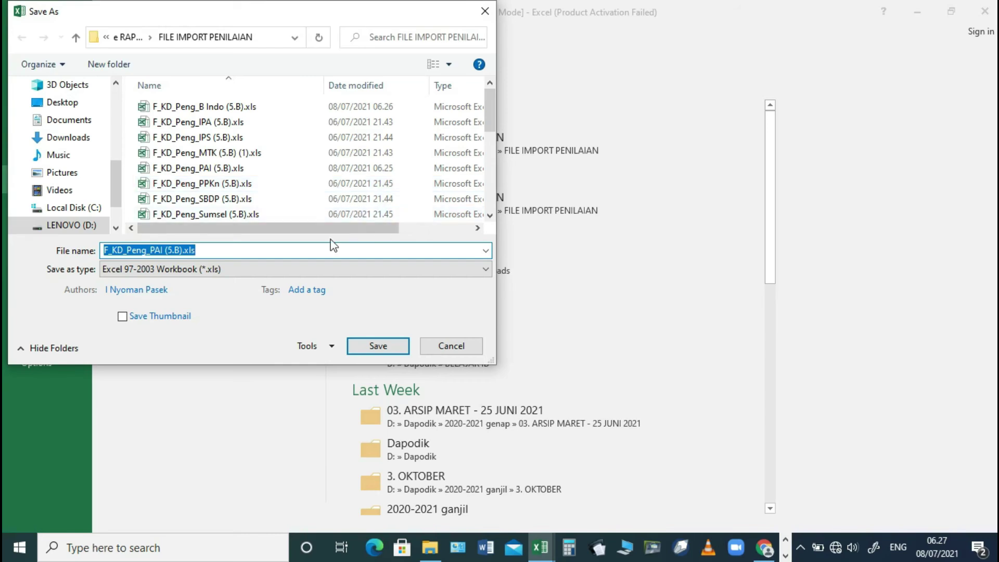
pyautogui.click(229, 167)
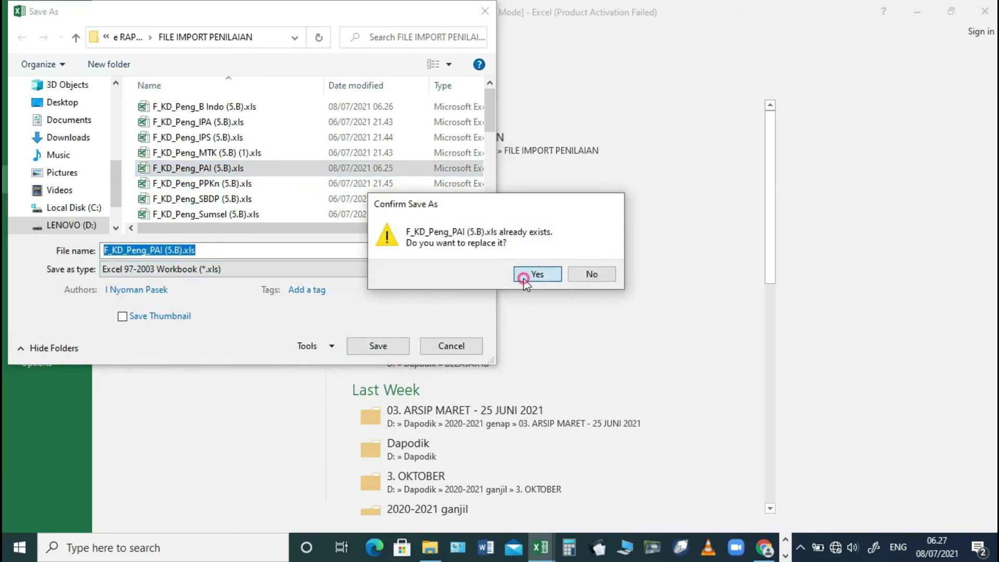
pyautogui.click(524, 277)
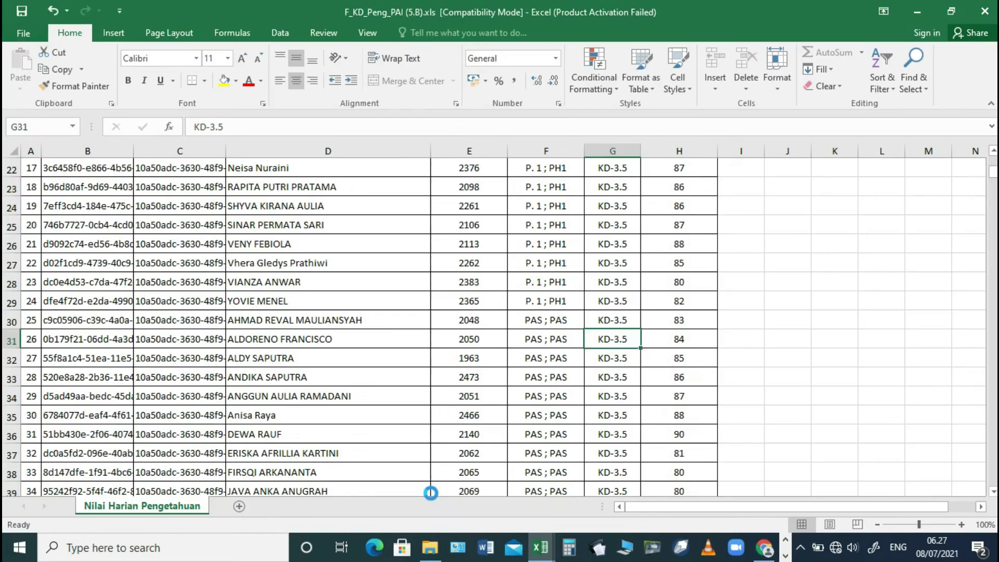
pyautogui.click(430, 548)
# - Open F_Ketermpl_PAI (5.B).xls and copy the scores in H41:H60
pyautogui.doubleClick(195, 279)
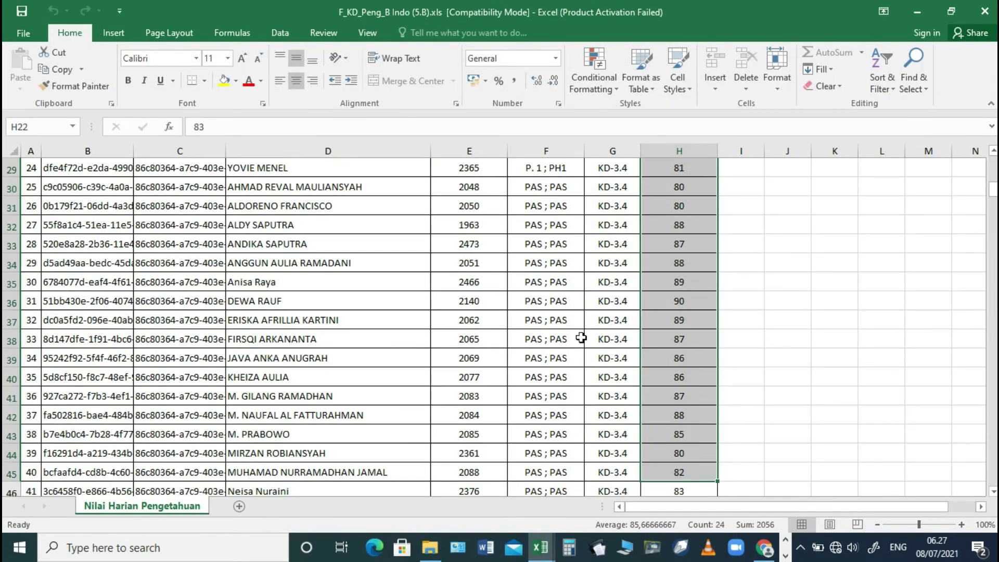
pyautogui.scroll(-2, 582, 339)
pyautogui.click(666, 279)
pyautogui.scroll(-2, 723, 274)
pyautogui.scroll(1, 723, 274)
pyautogui.hotkey('shift', 'Down')
pyautogui.hotkey('shift', 'Down')
pyautogui.hotkey('shift', 'Down')
pyautogui.hotkey('shift', 'Down')
pyautogui.hotkey('shift', 'Down')
pyautogui.hotkey('shift', 'Down')
pyautogui.hotkey('shift', 'Down')
pyautogui.hotkey('shift', 'Down')
pyautogui.hotkey('shift', 'Down')
pyautogui.hotkey('shift', 'Down')
pyautogui.hotkey('shift', 'Down')
pyautogui.hotkey('shift', 'Down')
pyautogui.hotkey('shift', 'Down')
pyautogui.hotkey('shift', 'Down')
pyautogui.hotkey('shift', 'Down')
pyautogui.hotkey('shift', 'Down')
pyautogui.hotkey('shift', 'Down')
pyautogui.hotkey('shift', 'Down')
pyautogui.hotkey('shift', 'Down')
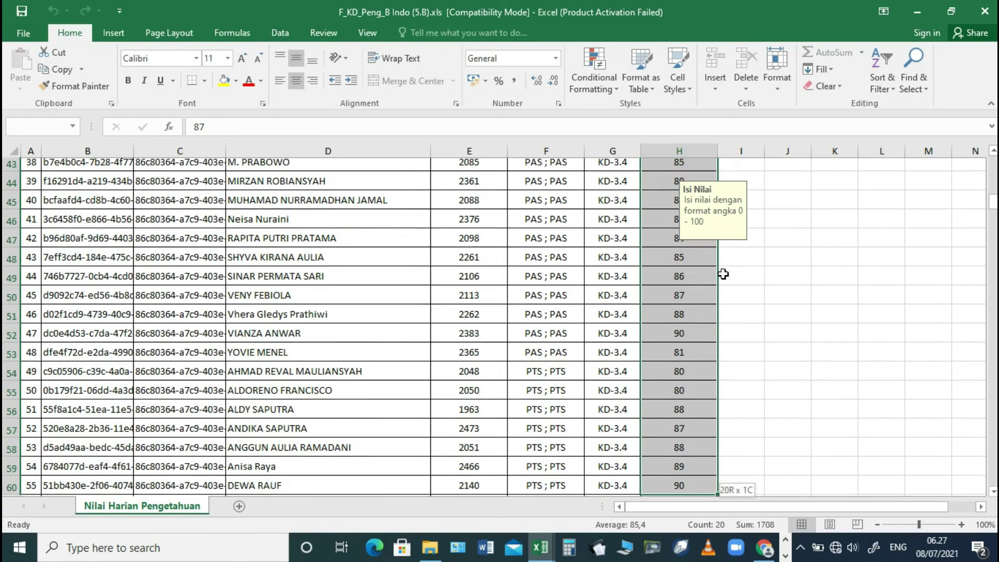
pyautogui.hotkey('ctrl', 'c')
# - Paste the copied scores into the skills workbook's score column and save it in FILE IMPORT PENILAIAN
pyautogui.hotkey('alt', 'Tab')
pyautogui.scroll(-16, 723, 274)
pyautogui.scroll(-6, 662, 343)
pyautogui.keyDown('shift'); pyautogui.click(662, 344); pyautogui.keyUp('shift')
pyautogui.hotkey('ctrl', 'v')
pyautogui.scroll(15, 663, 343)
pyautogui.click(318, 264)
pyautogui.click(22, 33)
pyautogui.click(36, 180)
pyautogui.click(429, 147)
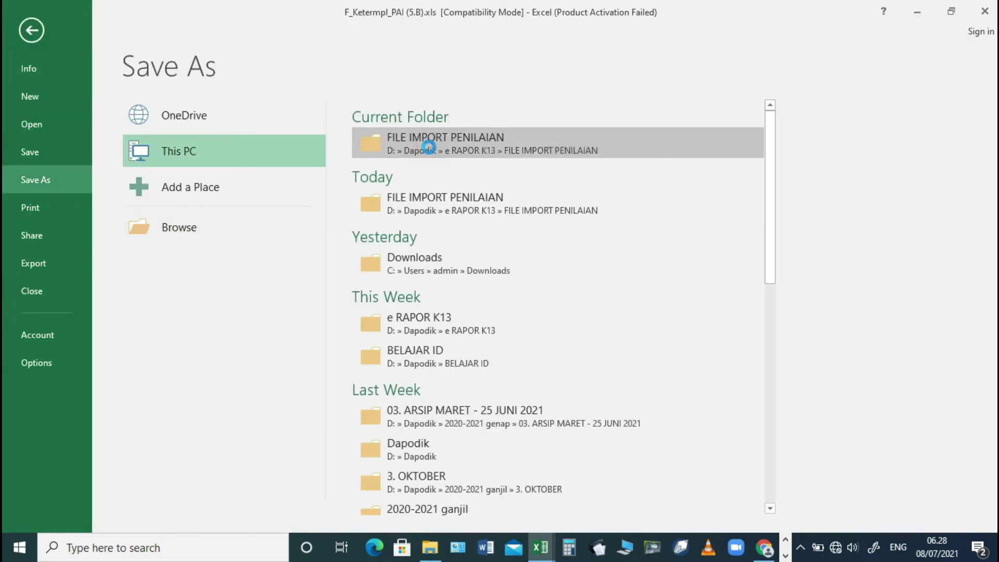
pyautogui.click(375, 346)
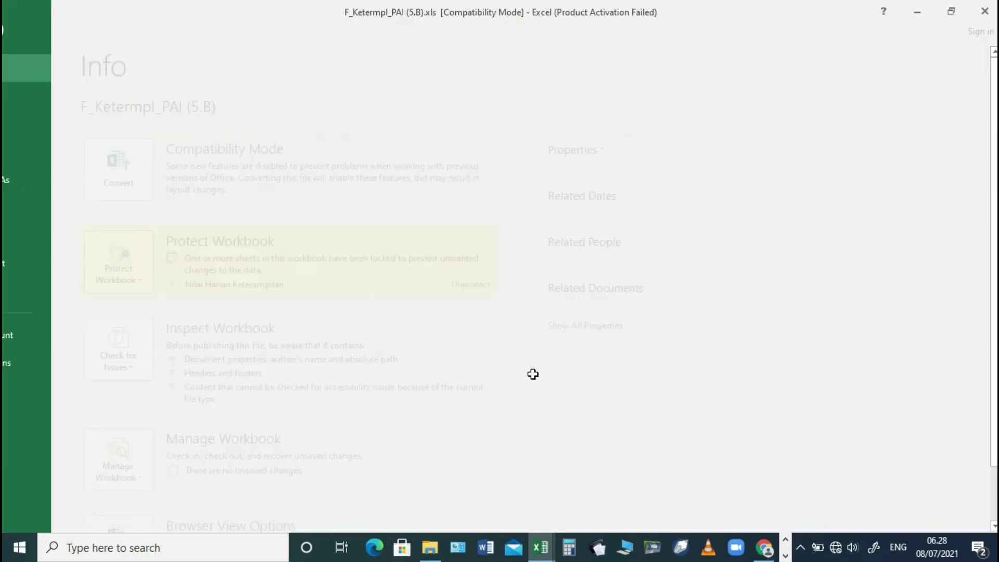
# - Open F_Sikap_Sosial_PAI (5.B).xls and change the H106 and H115 scores to 4
pyautogui.doubleClick(213, 341)
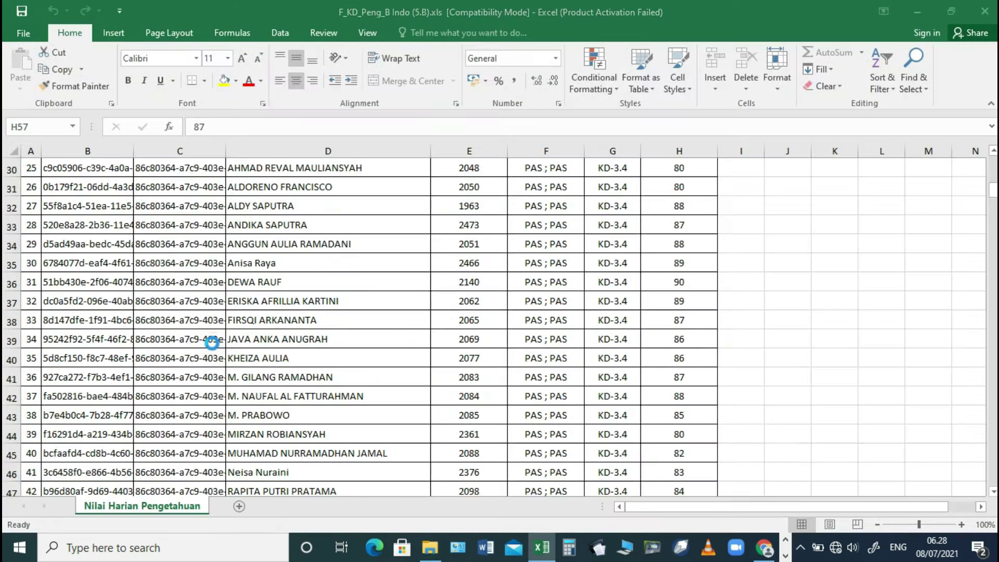
pyautogui.scroll(-2, 626, 305)
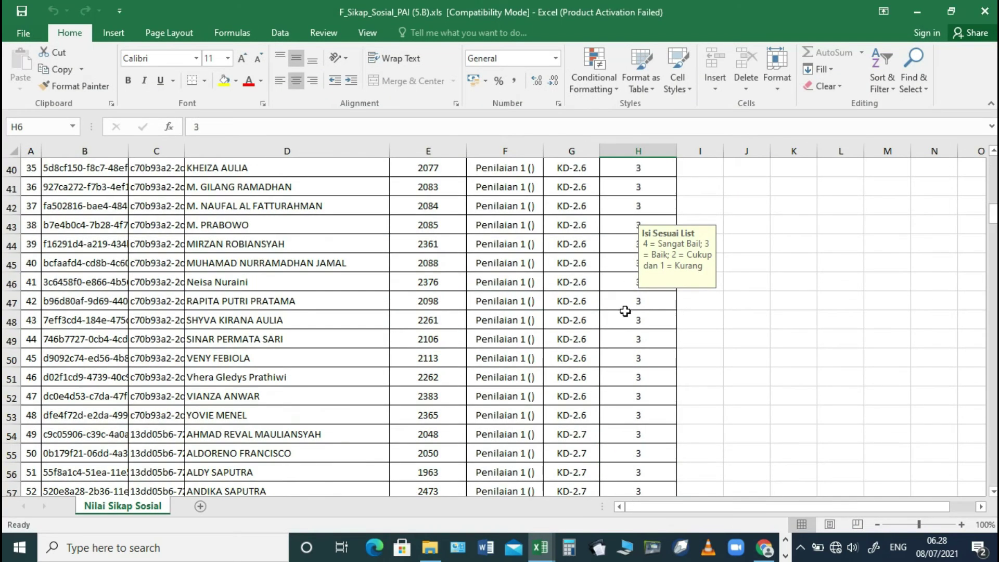
pyautogui.scroll(-20, 633, 311)
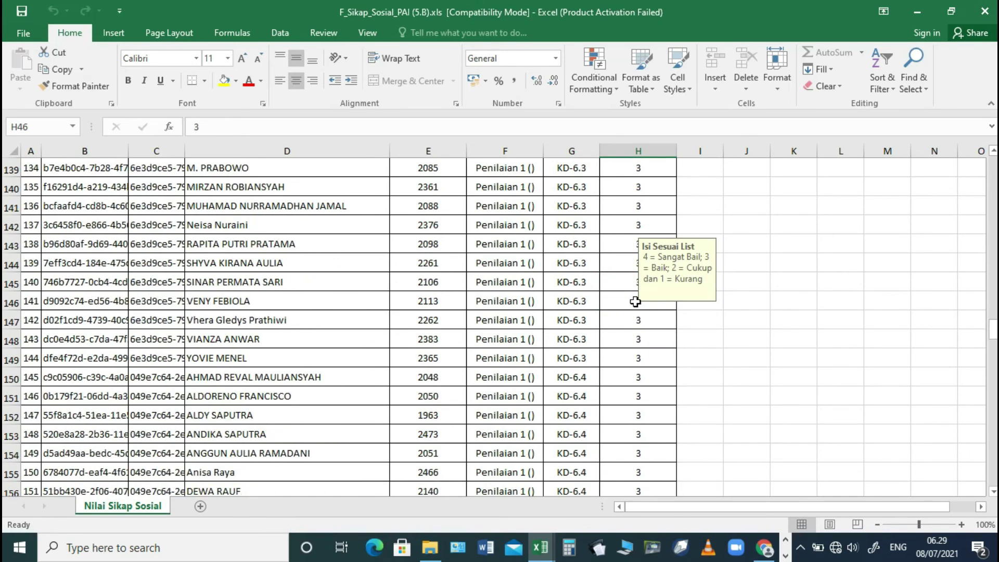
pyautogui.scroll(20, 520, 328)
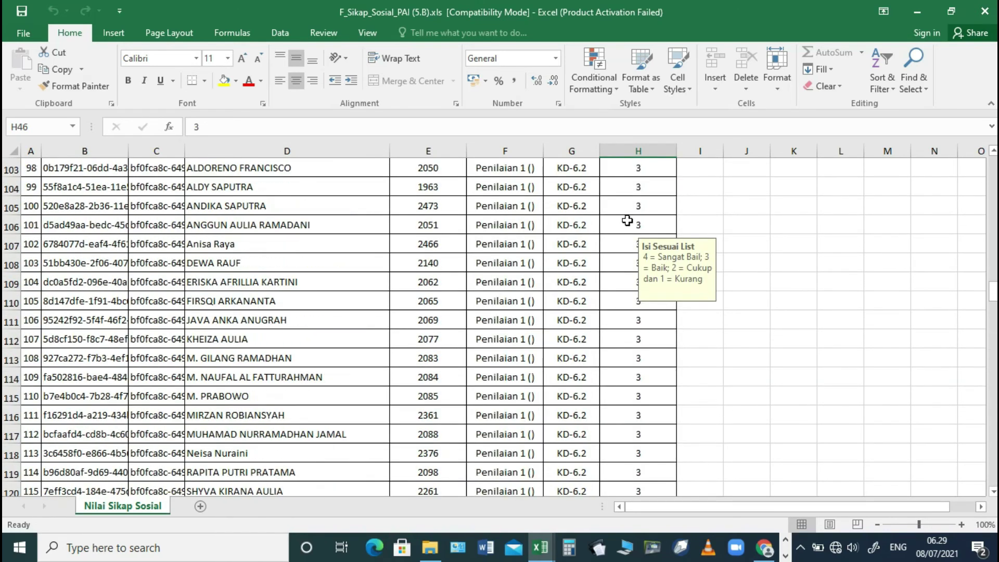
pyautogui.click(628, 223)
pyautogui.write('4')
pyautogui.click(640, 322)
pyautogui.click(638, 396)
pyautogui.write('4')
# - Adjust further social-attitude scores down the column, setting H269 to 4
pyautogui.scroll(-4, 635, 392)
pyautogui.click(634, 393)
pyautogui.scroll(-14, 634, 391)
pyautogui.click(635, 377)
pyautogui.scroll(-9, 635, 374)
pyautogui.click(635, 375)
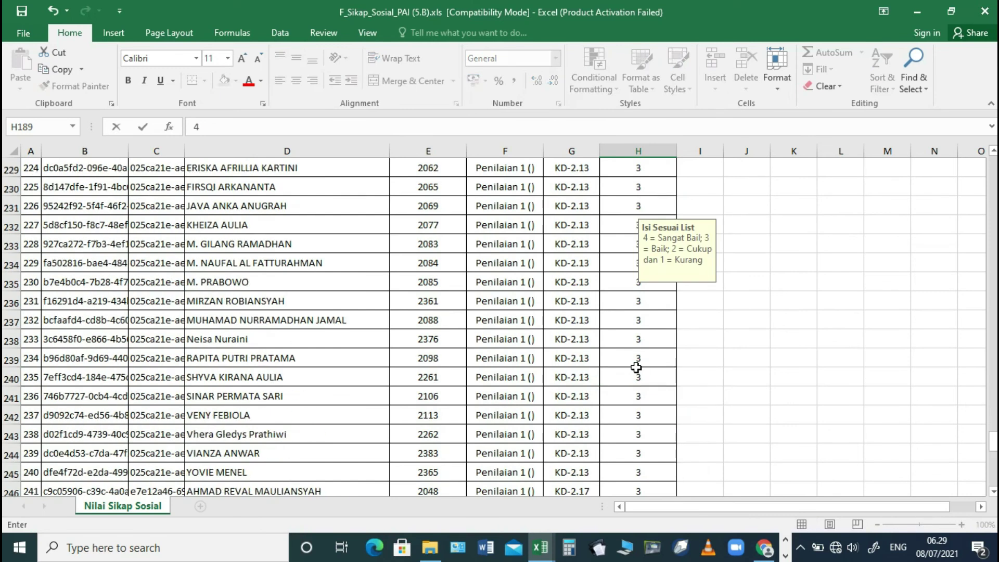
pyautogui.click(638, 244)
pyautogui.write('4')
pyautogui.click(571, 304)
pyautogui.click(23, 34)
# - Save the social-attitude workbook over the existing file and close it
pyautogui.click(37, 178)
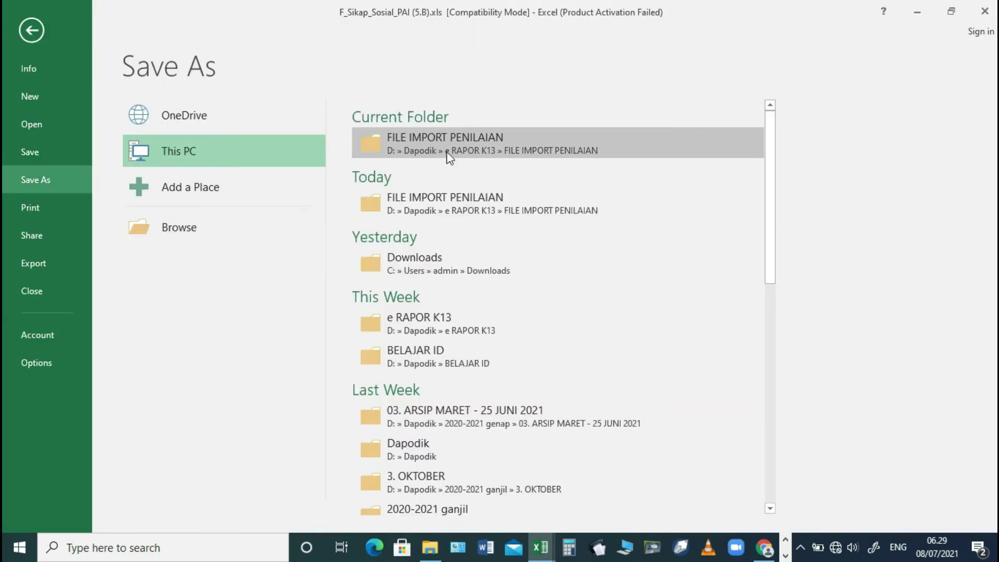
pyautogui.click(447, 151)
pyautogui.click(378, 346)
pyautogui.click(535, 273)
pyautogui.click(984, 10)
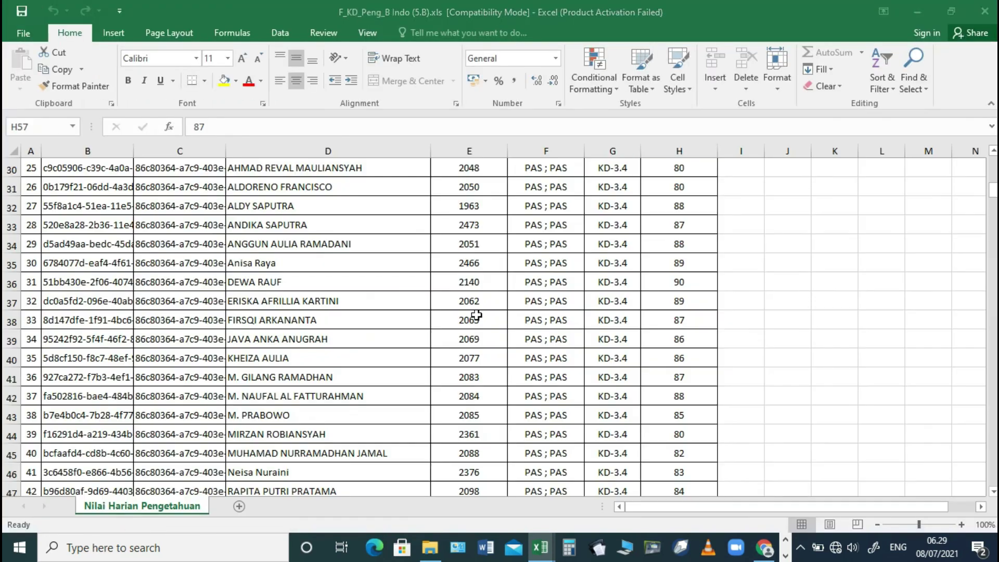
# - Open F_Sikap_Sprtl_PAI (5.B).xls, check its scores, and save it over the existing file
pyautogui.click(430, 547)
pyautogui.doubleClick(244, 388)
pyautogui.scroll(-5, 641, 302)
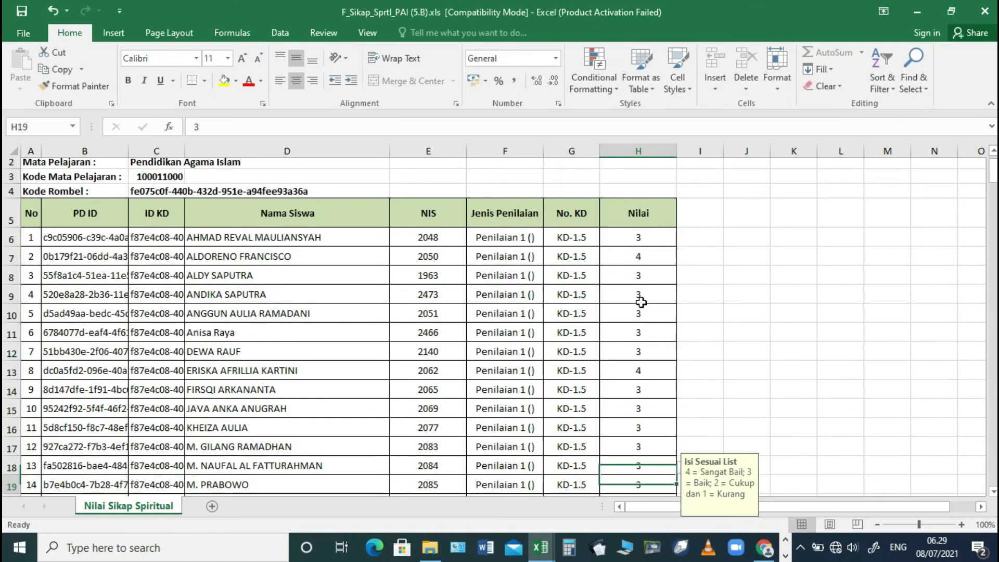
pyautogui.press('Down')
pyautogui.press('Down')
pyautogui.press('Down')
pyautogui.press('Down')
pyautogui.press('Down')
pyautogui.press('Down')
pyautogui.press('Down')
pyautogui.press('Down')
pyautogui.press('Down')
pyautogui.press('Down')
pyautogui.press('Down')
pyautogui.press('Down')
pyautogui.press('Down')
pyautogui.press('Down')
pyautogui.press('Down')
pyautogui.press('Down')
pyautogui.press('Down')
pyautogui.press('Down')
pyautogui.press('Down')
pyautogui.press('Down')
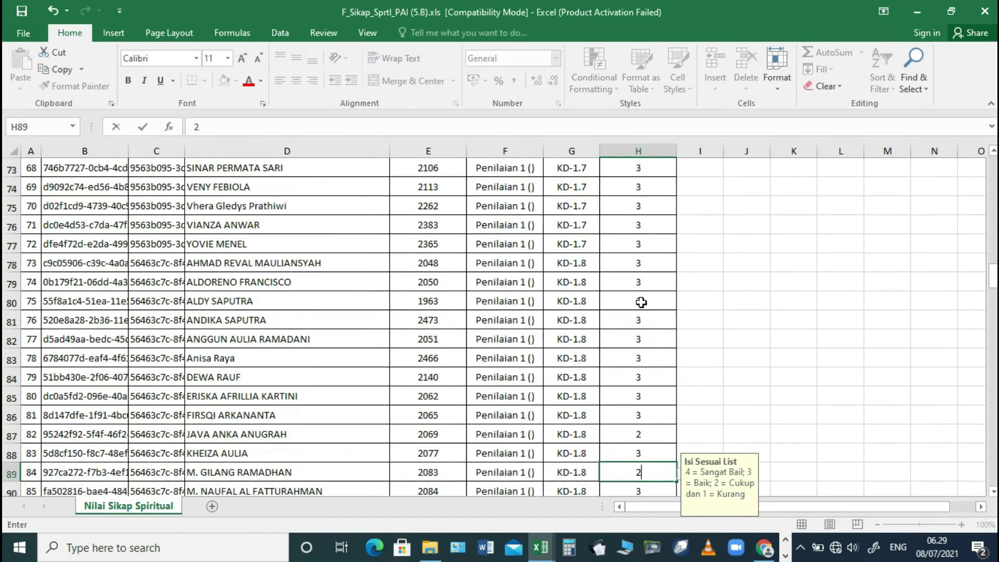
pyautogui.press('Down')
pyautogui.press('Down')
pyautogui.press('Down')
pyautogui.press('Down')
pyautogui.press('Down')
pyautogui.press('Down')
pyautogui.press('Down')
pyautogui.press('Down')
pyautogui.press('Down')
pyautogui.press('Down')
pyautogui.press('Down')
pyautogui.press('Down')
pyautogui.press('Down')
pyautogui.press('Down')
pyautogui.press('Down')
pyautogui.press('Down')
pyautogui.press('Down')
pyautogui.press('Down')
pyautogui.press('Down')
pyautogui.press('Down')
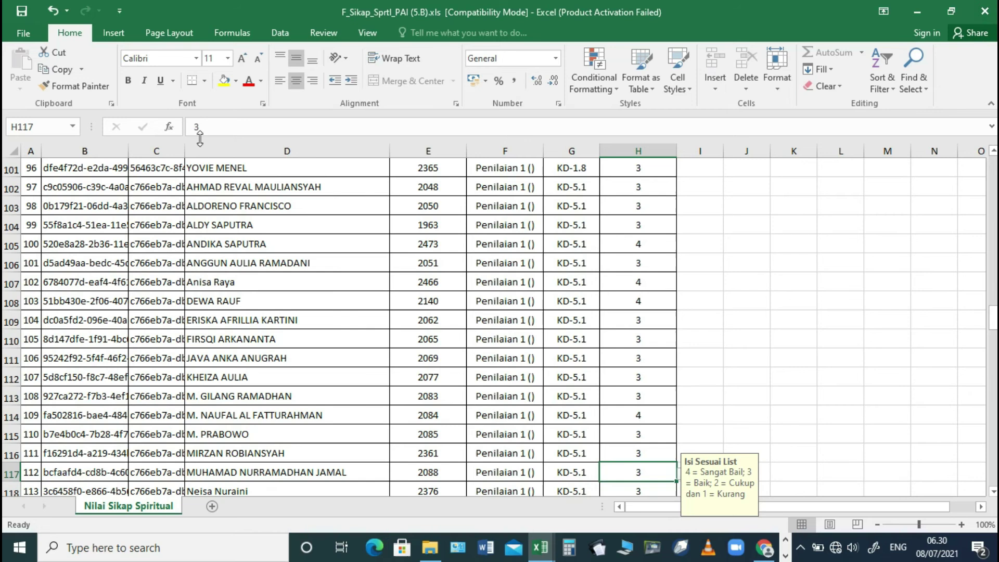
pyautogui.click(23, 33)
pyautogui.click(33, 178)
pyautogui.click(448, 144)
pyautogui.click(383, 345)
pyautogui.click(500, 275)
# - Close the workbooks and Excel, then go to e-Rapor's knowledge-score import page
pyautogui.hotkey('ctrl', 'w')
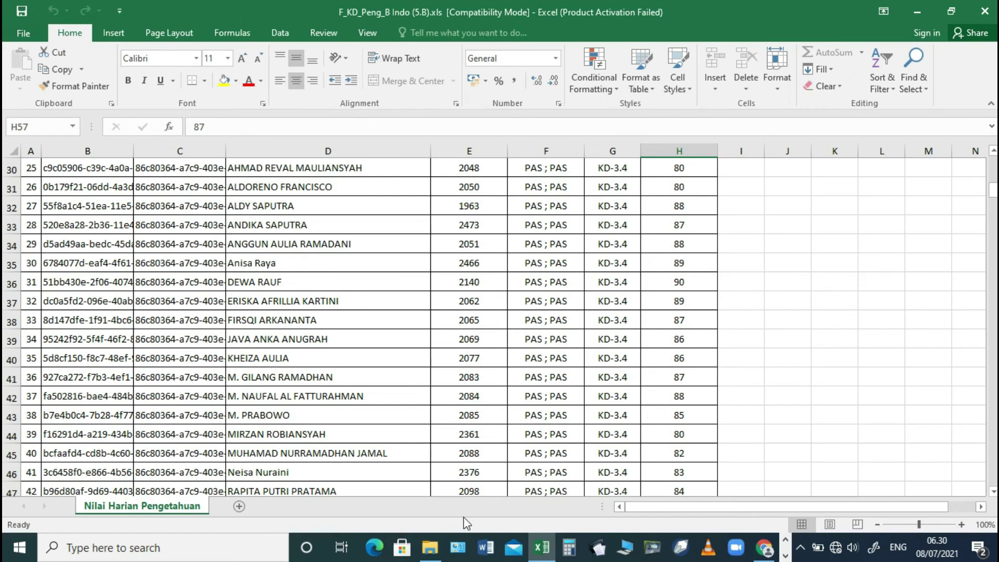
pyautogui.hotkey('alt', 'f')
pyautogui.hotkey('alt', 'F4')
pyautogui.click(750, 231)
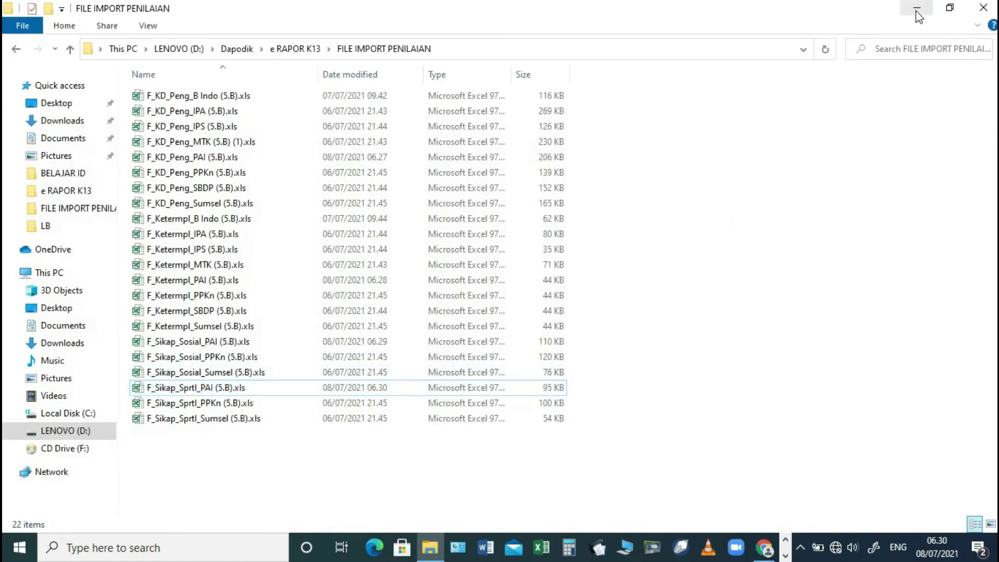
pyautogui.click(916, 10)
pyautogui.click(85, 362)
pyautogui.click(85, 384)
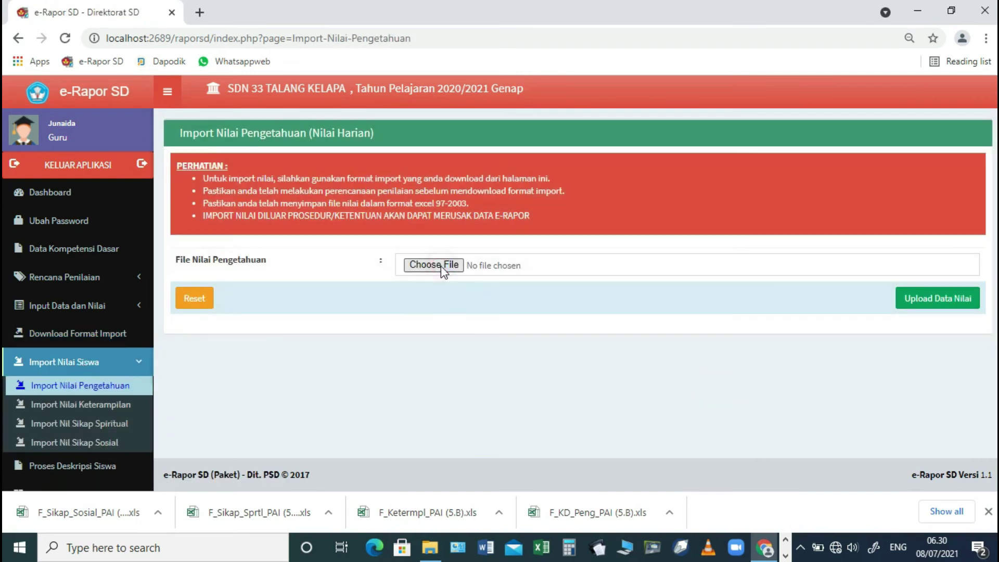
# - Upload the knowledge-score file F_KD_Peng_PAI (5.B).xls
pyautogui.click(441, 266)
pyautogui.click(200, 165)
pyautogui.click(379, 325)
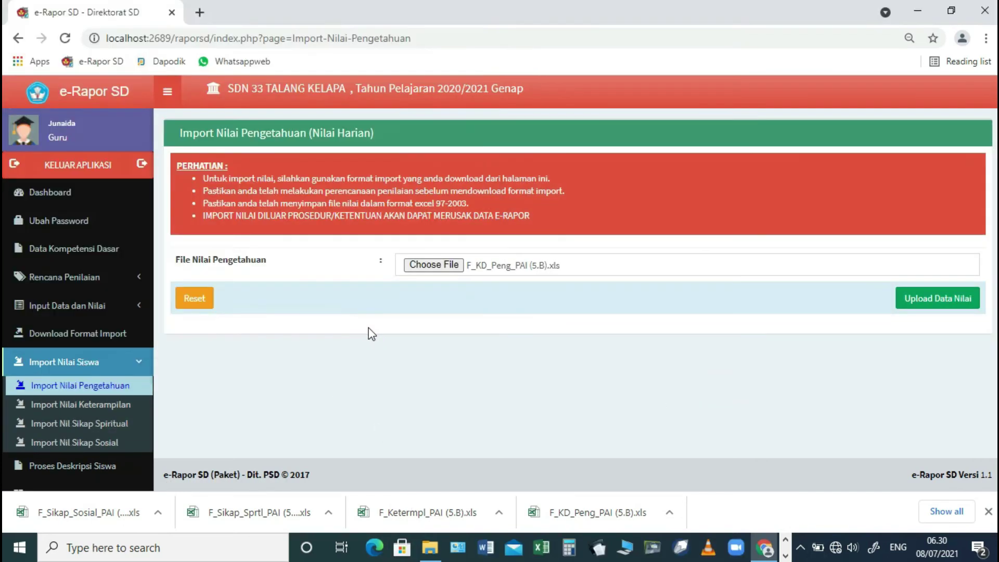
pyautogui.click(934, 299)
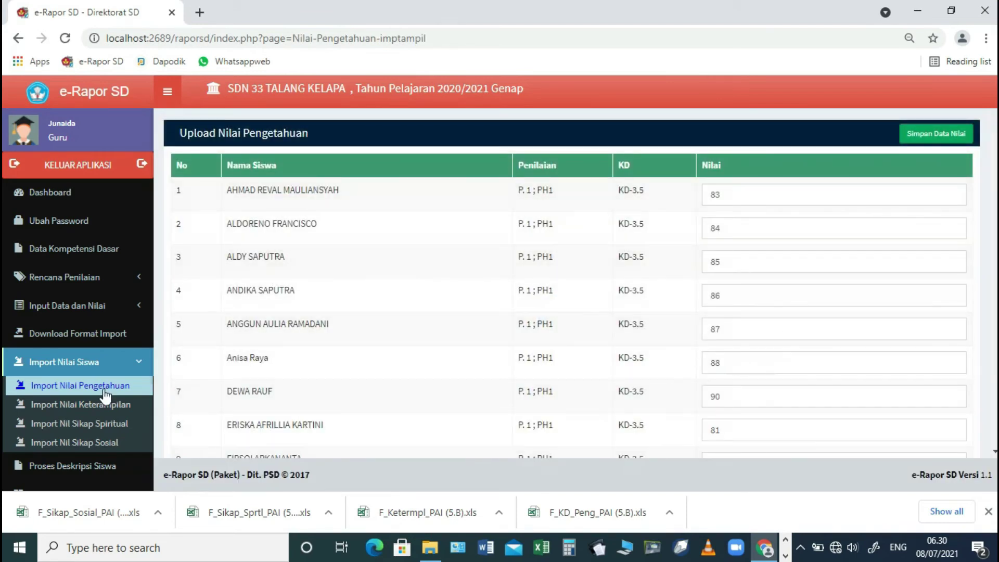
# - Import and save the skills scores from F_Ketermpl_PAI (5.B).xls
pyautogui.click(105, 403)
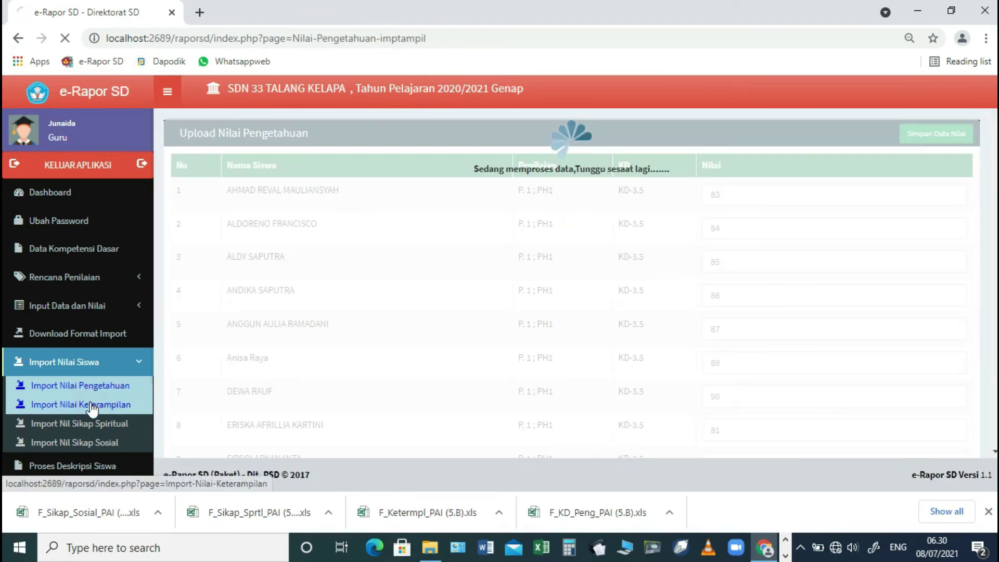
pyautogui.click(451, 267)
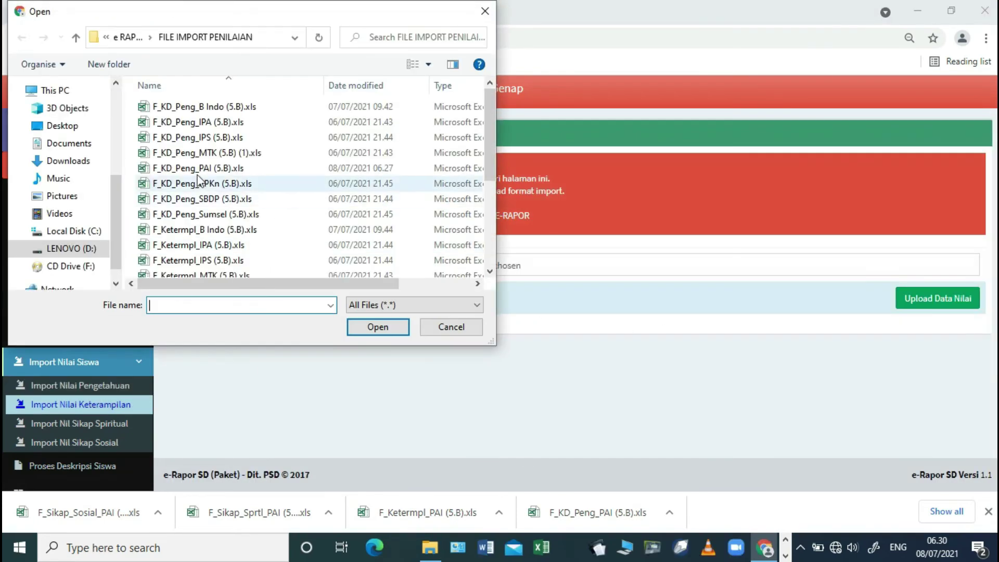
pyautogui.click(200, 254)
pyautogui.scroll(-1, 201, 253)
pyautogui.click(201, 253)
pyautogui.click(365, 327)
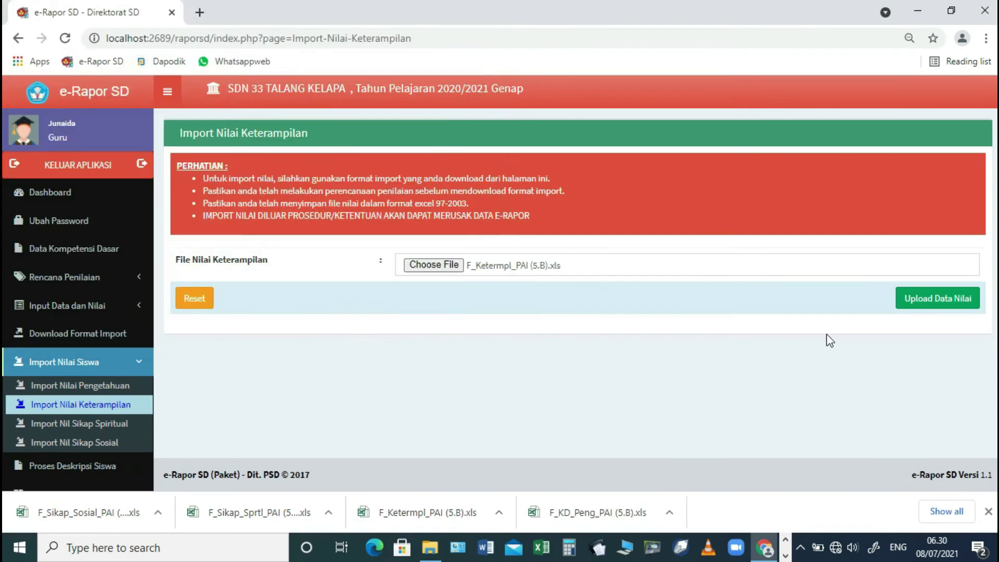
pyautogui.click(936, 298)
pyautogui.click(941, 137)
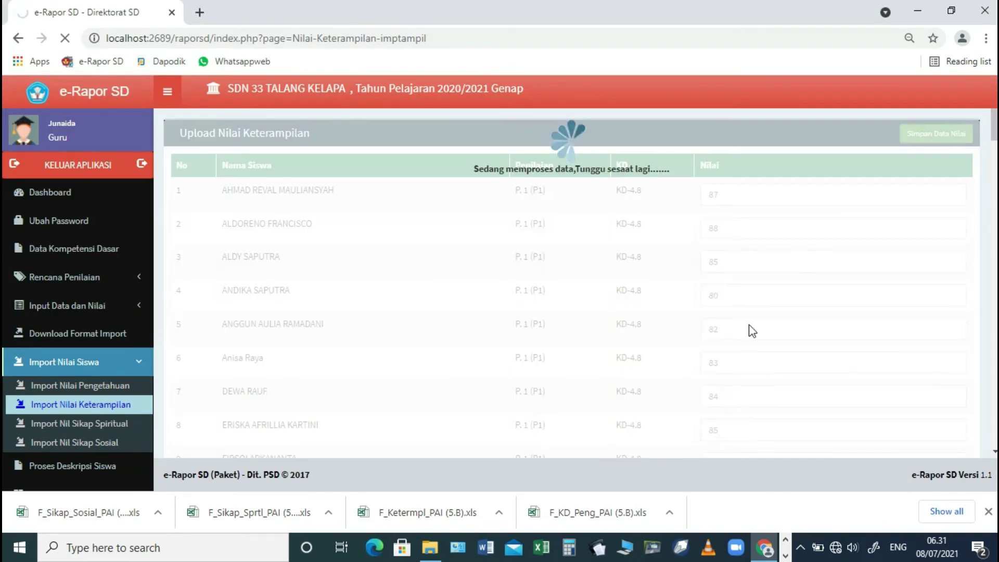
pyautogui.click(631, 134)
# - Re-upload F_KD_Peng_PAI (5.B).xls and save the 720 knowledge-score records
pyautogui.click(66, 387)
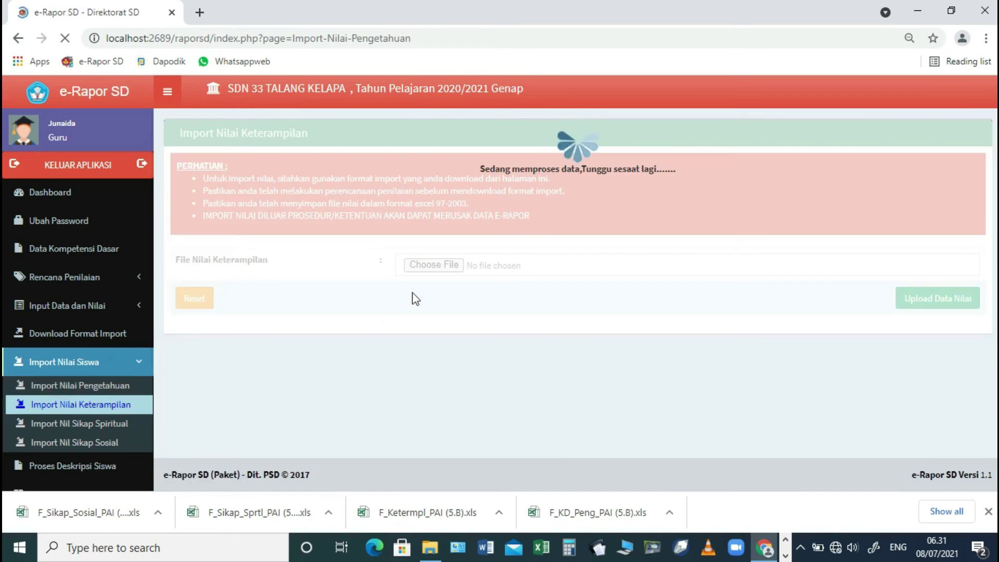
pyautogui.click(433, 265)
pyautogui.click(207, 168)
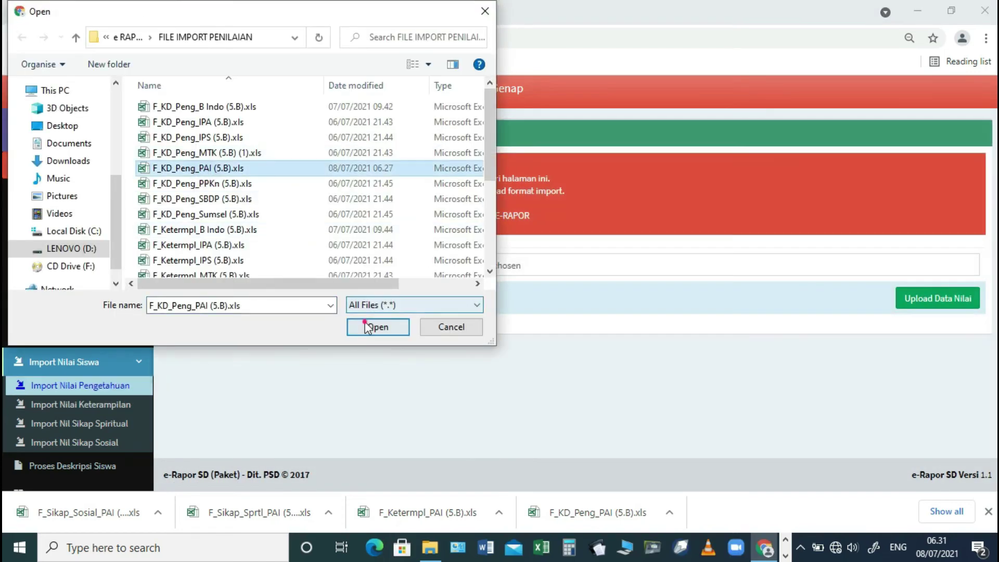
pyautogui.click(375, 327)
pyautogui.click(936, 298)
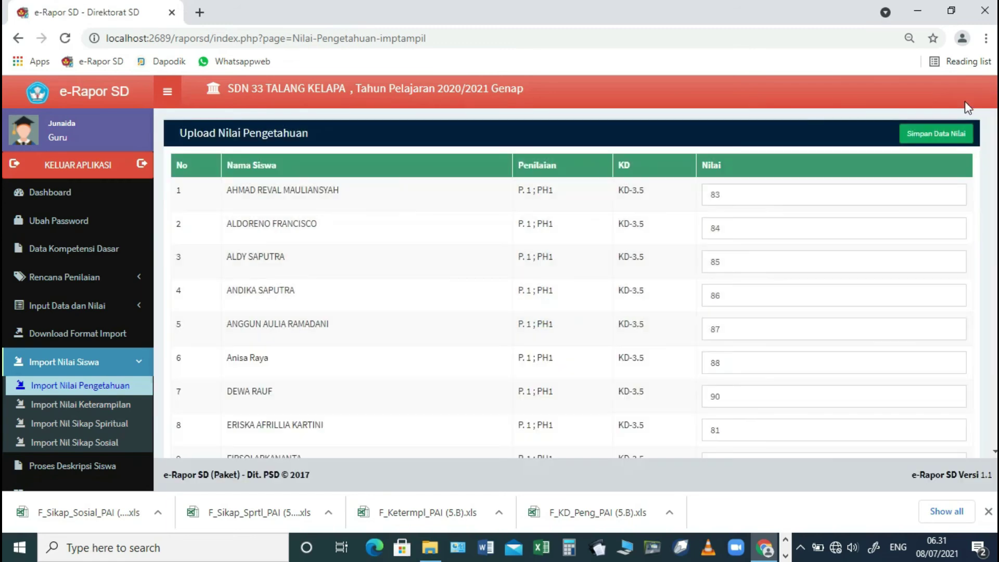
pyautogui.click(945, 134)
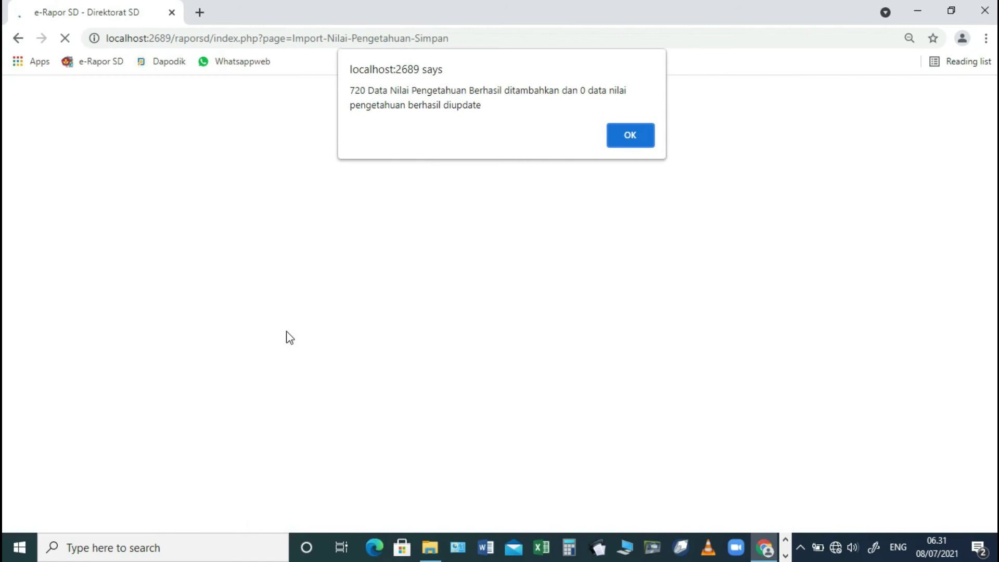
pyautogui.click(630, 136)
# - Import the spiritual-attitude scores from F_Sikap_Sprtl_PAI (5.B).xls
pyautogui.click(79, 423)
pyautogui.click(434, 266)
pyautogui.scroll(-2, 312, 250)
pyautogui.click(253, 240)
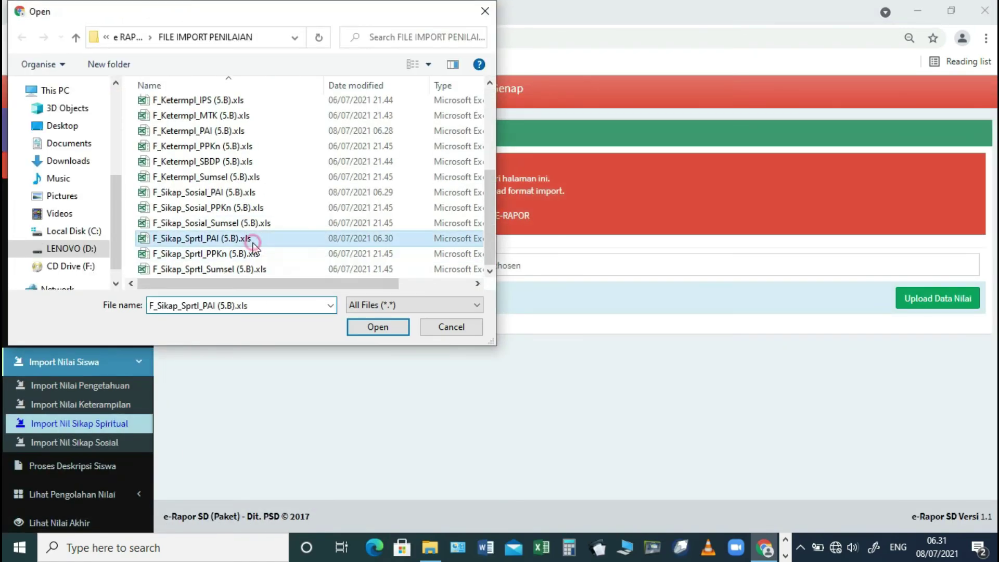
pyautogui.click(376, 328)
pyautogui.click(898, 308)
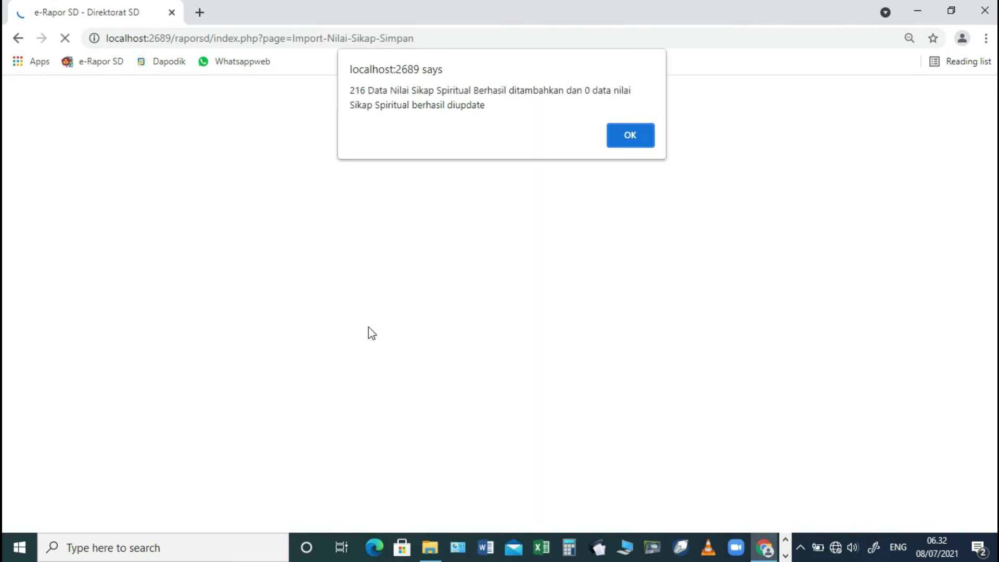
pyautogui.click(629, 127)
# - Import the social-attitude grades from F_Sikap_Sosial_PAI (5.B).xls and acknowledge the save
pyautogui.click(116, 447)
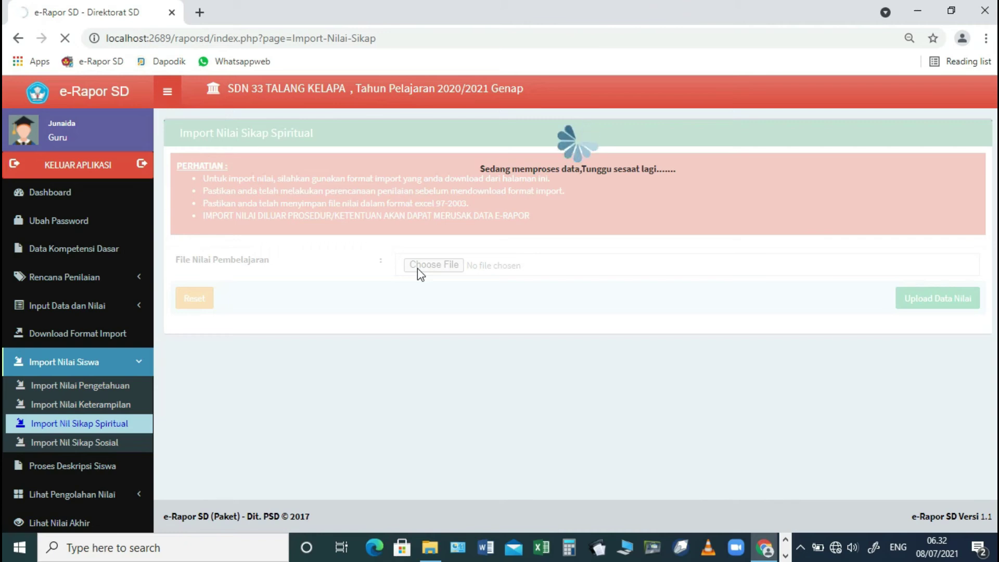
pyautogui.click(418, 268)
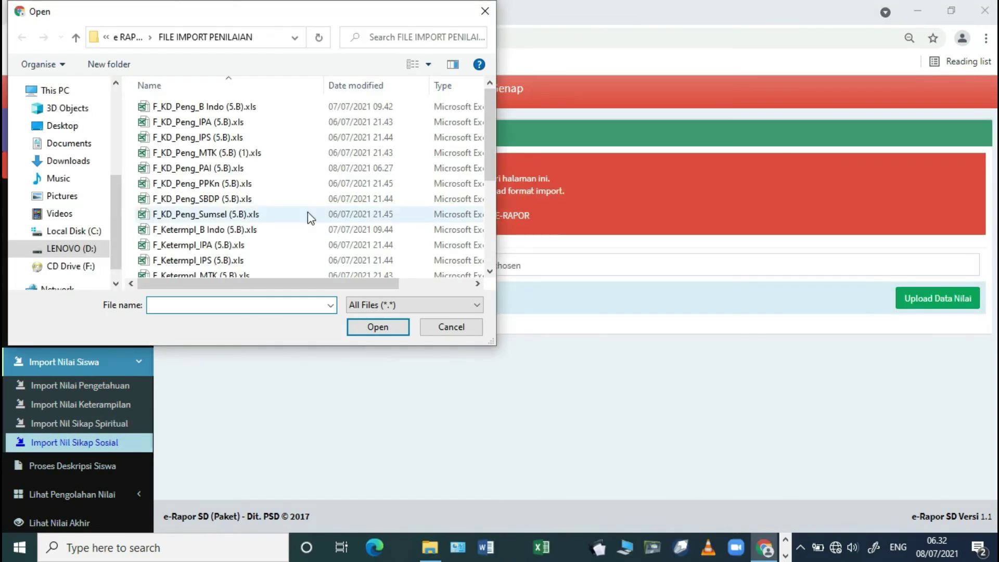
pyautogui.click(307, 214)
pyautogui.scroll(-3, 307, 214)
pyautogui.click(238, 191)
pyautogui.click(375, 328)
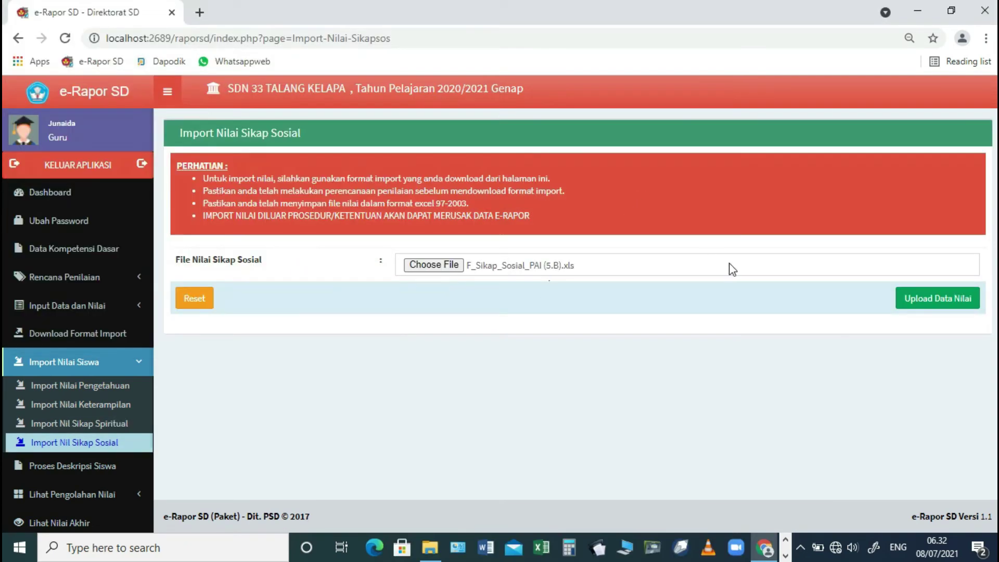
pyautogui.click(914, 306)
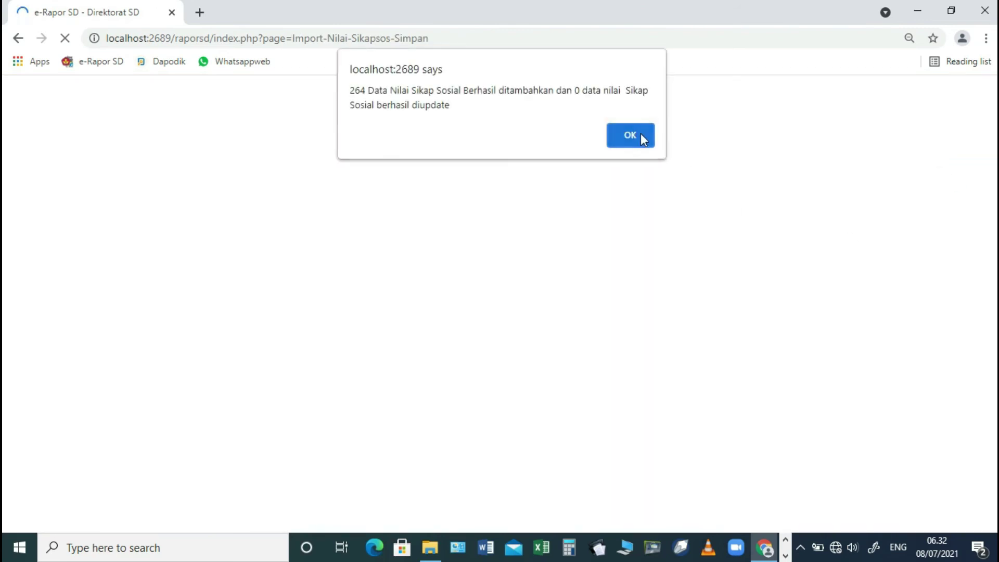
pyautogui.click(642, 135)
pyautogui.scroll(-2, 107, 385)
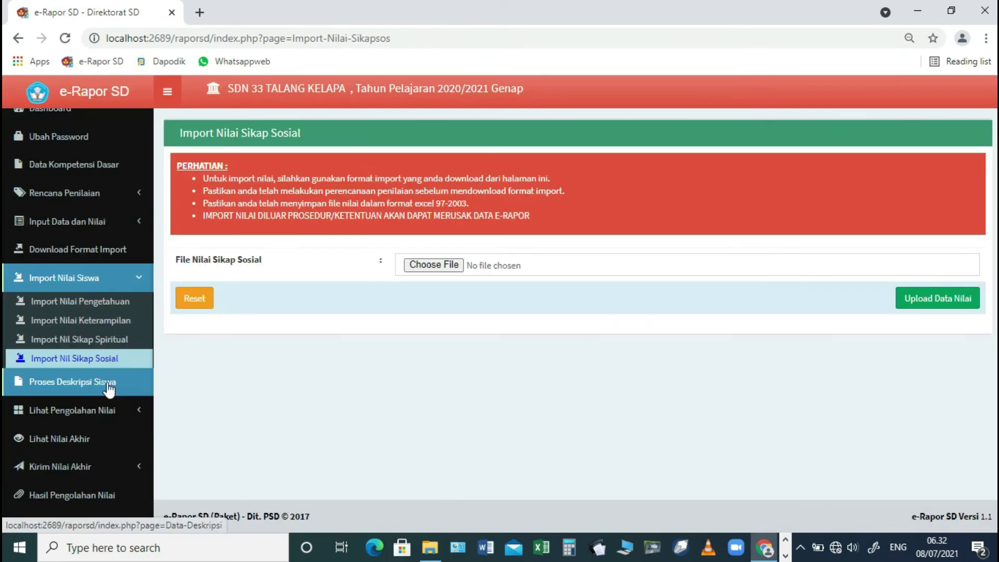
# - Save the generated descriptions for class 5.B Pendidikan Agama Islam, then go to processed knowledge grades
pyautogui.click(90, 385)
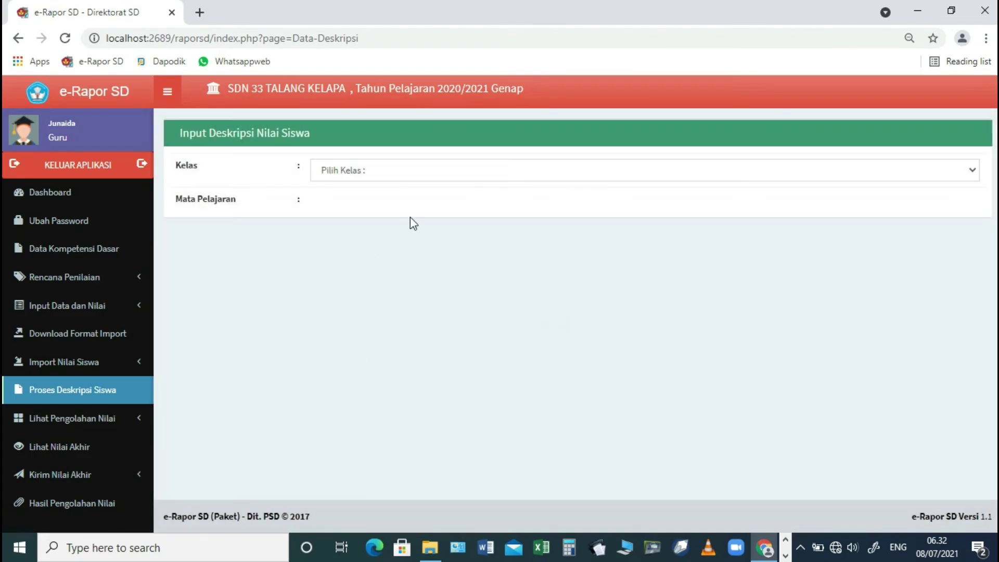
pyautogui.click(429, 170)
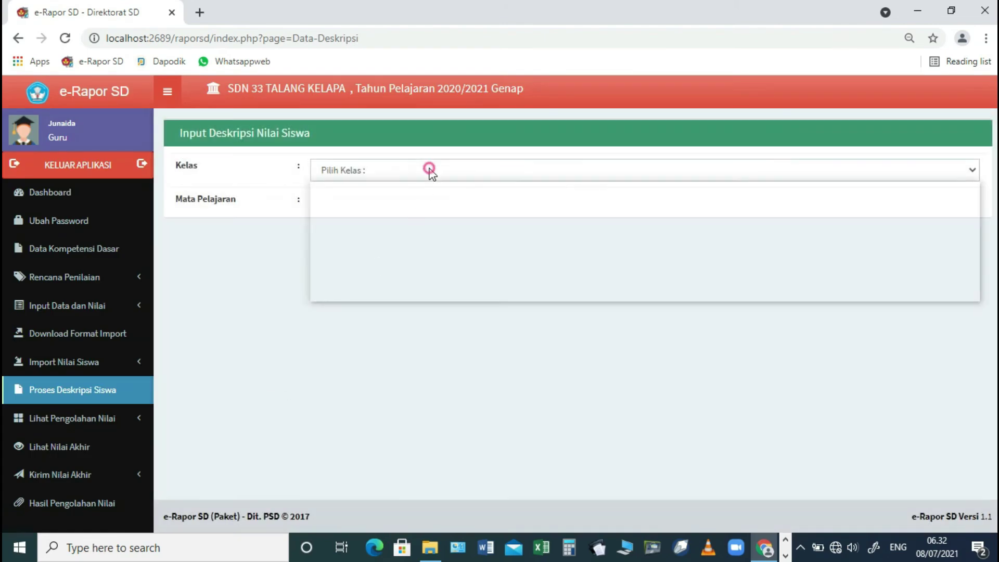
pyautogui.click(359, 278)
pyautogui.click(378, 202)
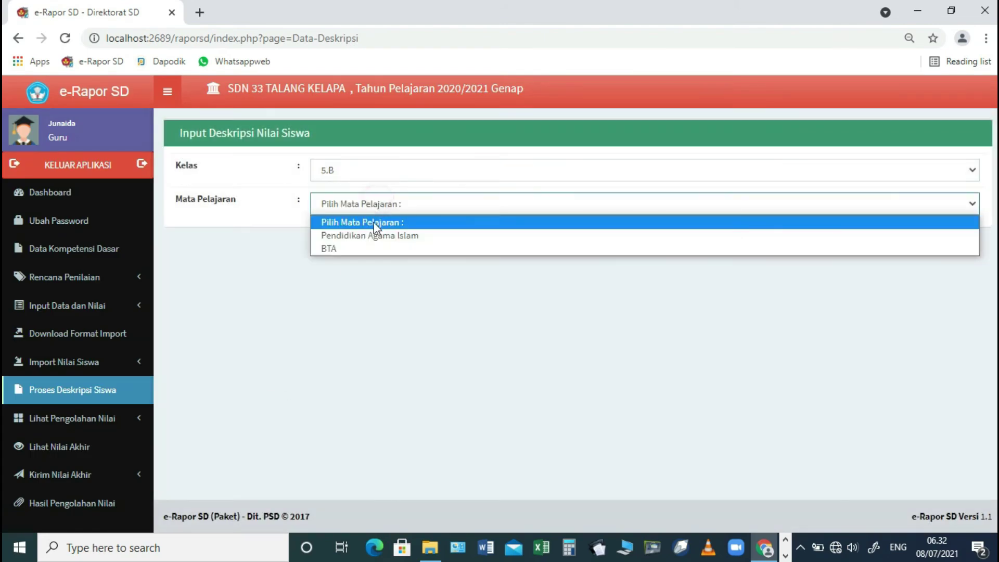
pyautogui.click(362, 235)
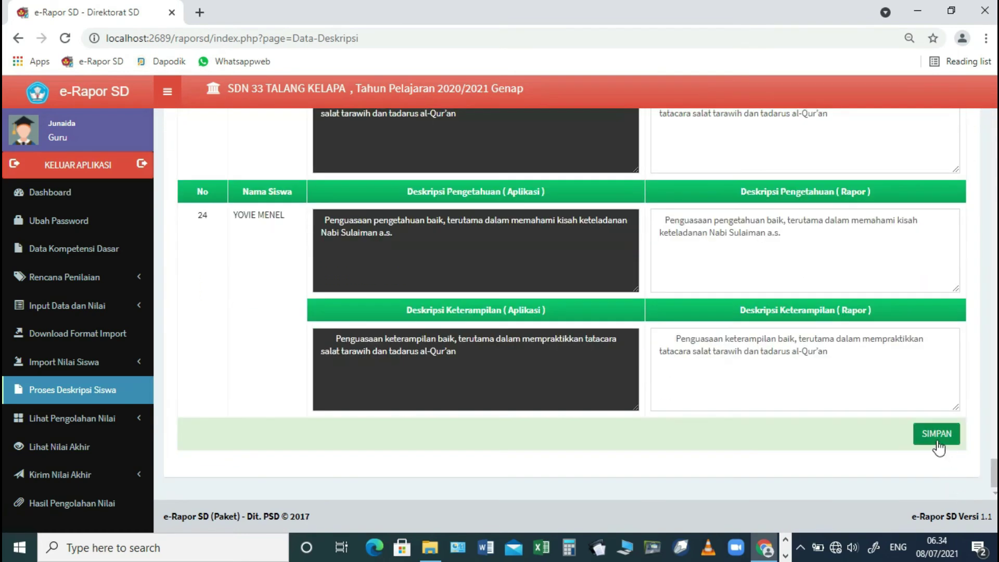
pyautogui.click(936, 433)
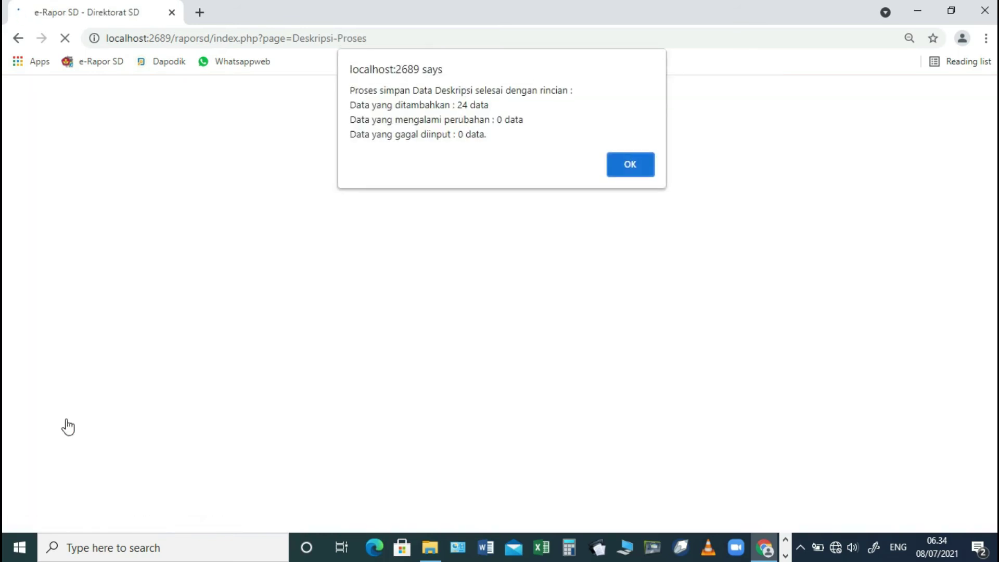
pyautogui.click(627, 166)
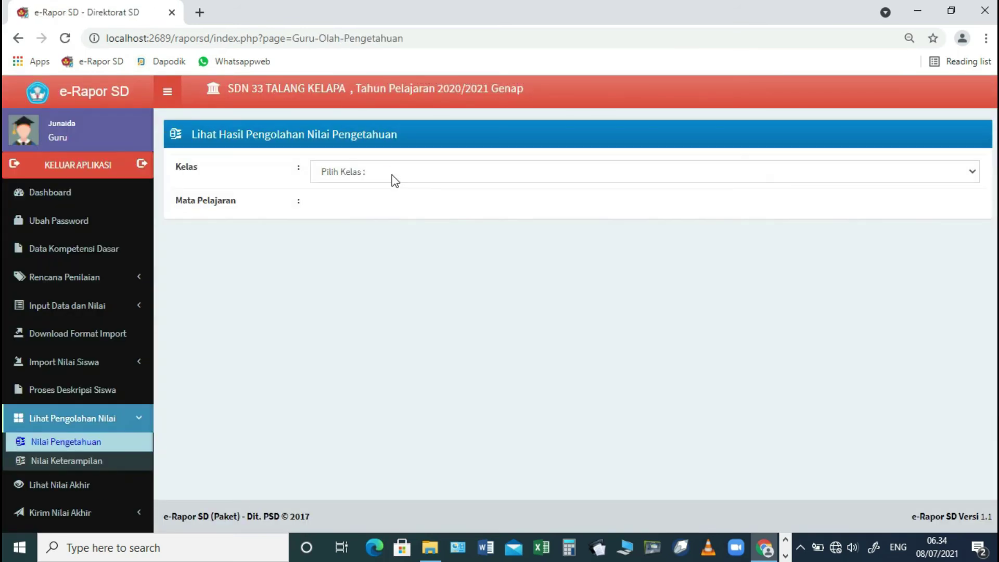
pyautogui.click(393, 174)
# - Review class 5.B's processed Pendidikan Agama Islam knowledge grades
pyautogui.click(338, 281)
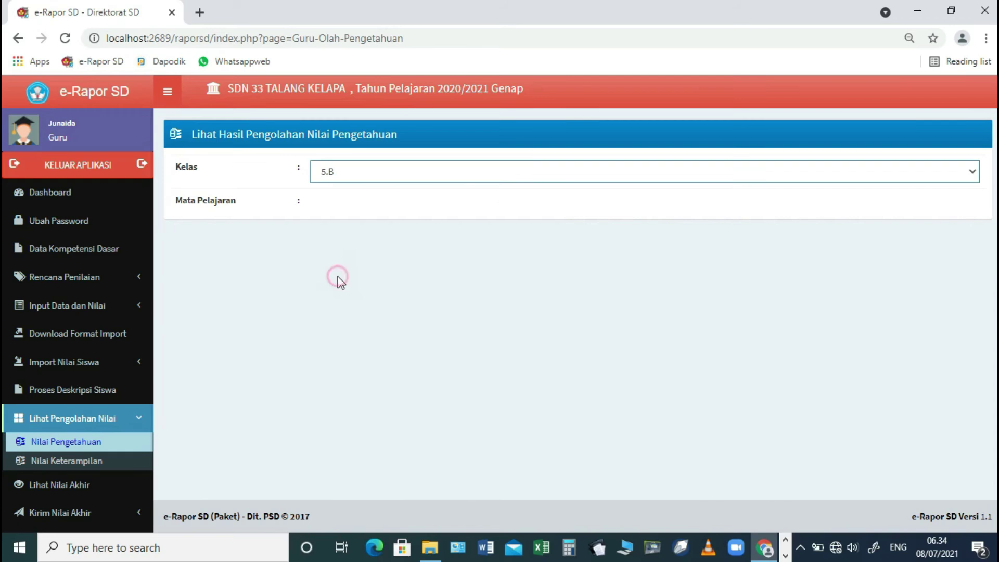
pyautogui.click(339, 205)
pyautogui.click(354, 238)
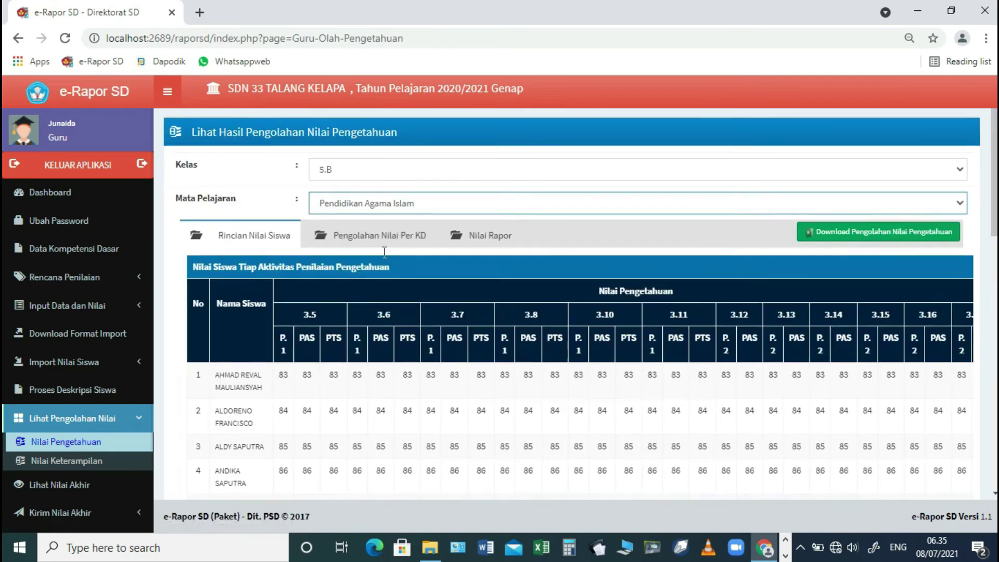
pyautogui.scroll(-1, 340, 290)
pyautogui.scroll(-5, 347, 487)
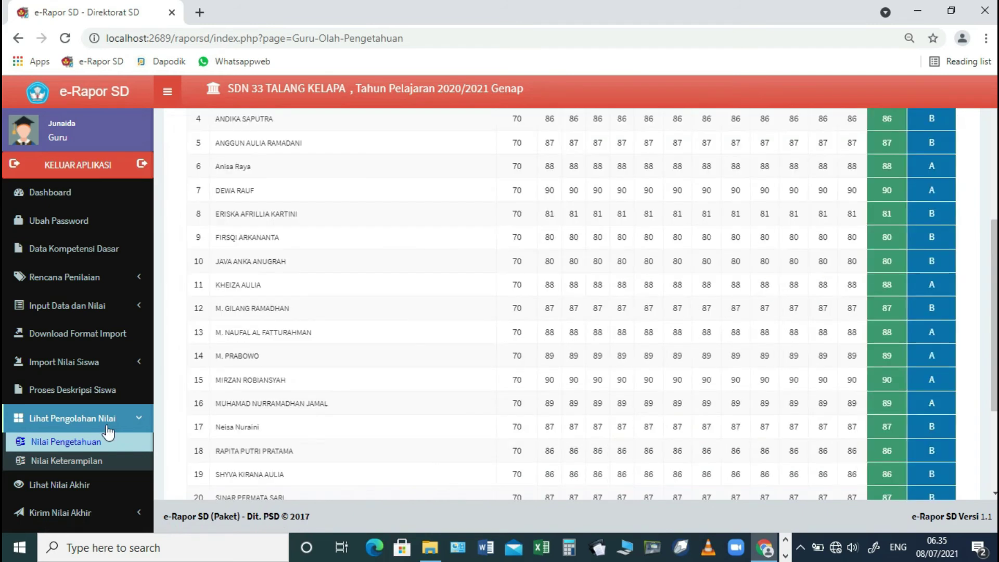
# - Review the processed skill grades for 5.B Pendidikan Agama Islam, then bring up the final grades
pyautogui.click(69, 461)
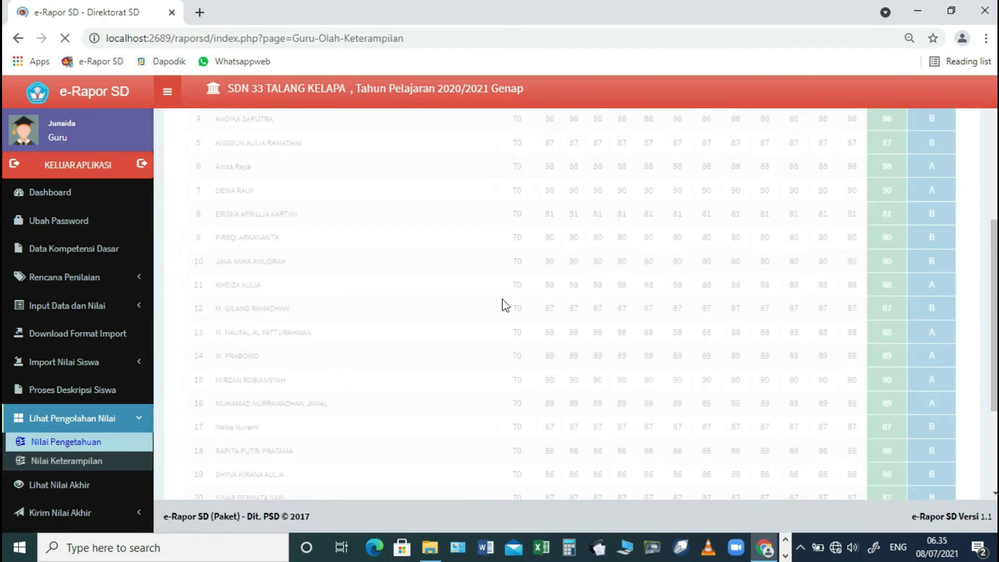
pyautogui.click(495, 177)
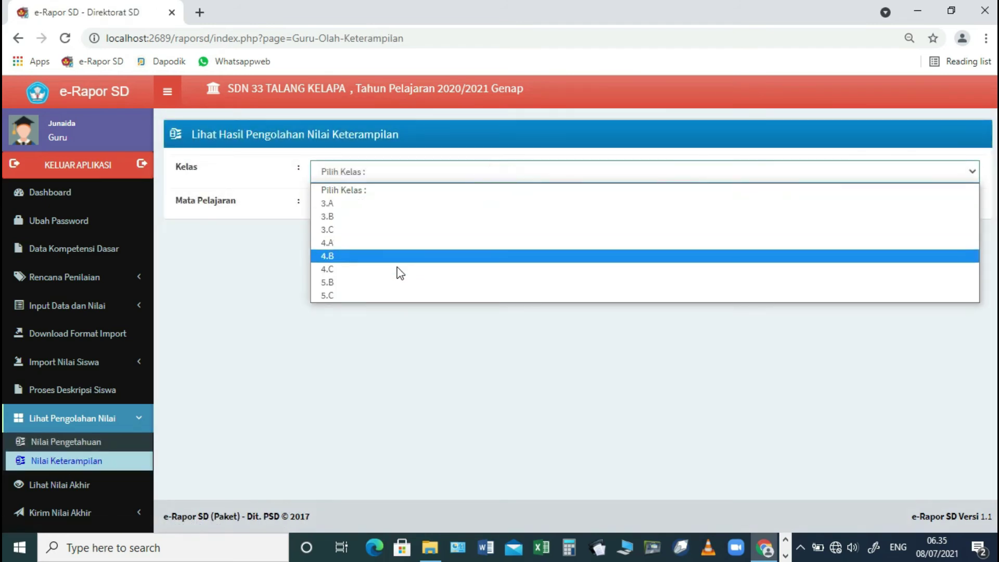
pyautogui.click(384, 285)
pyautogui.click(399, 212)
pyautogui.click(379, 234)
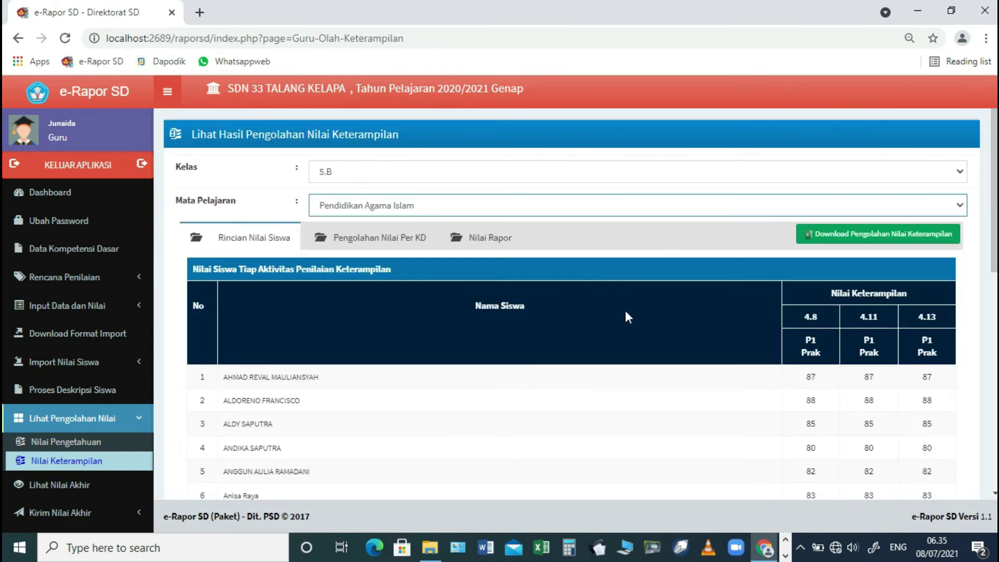
pyautogui.scroll(-7, 629, 317)
pyautogui.click(58, 484)
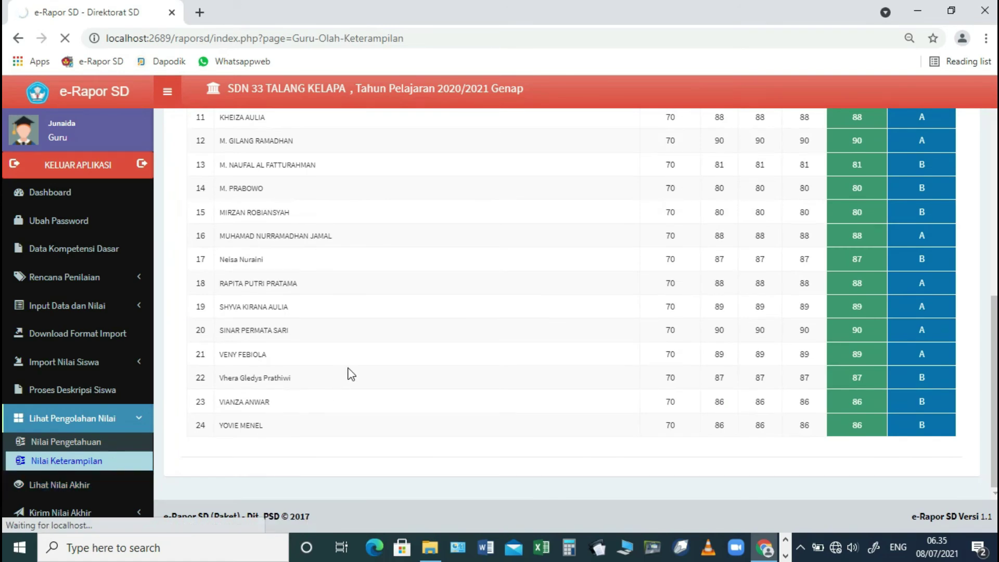
pyautogui.scroll(-1, 62, 392)
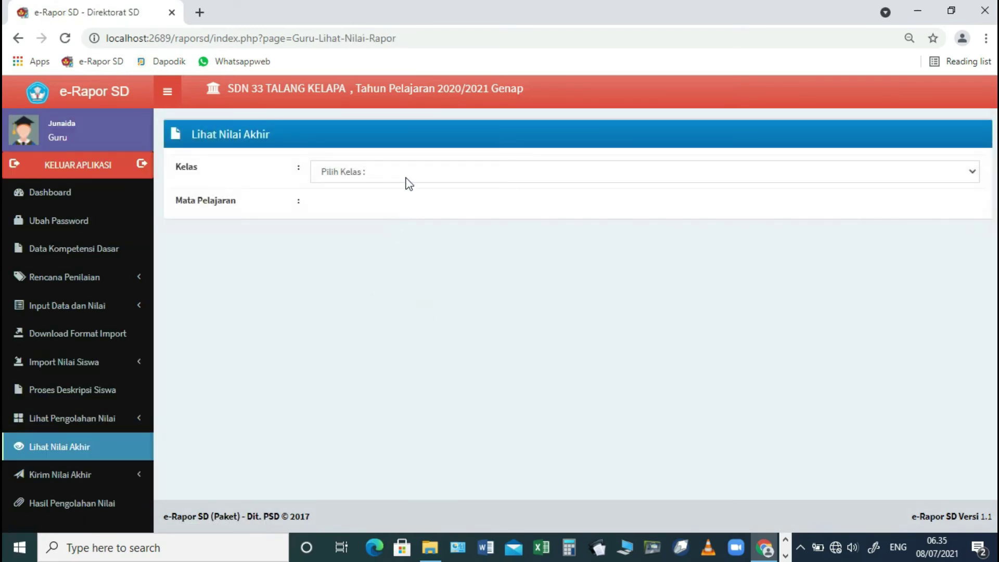
# - Check the final grades for class 5.B Pendidikan Agama Islam
pyautogui.click(407, 180)
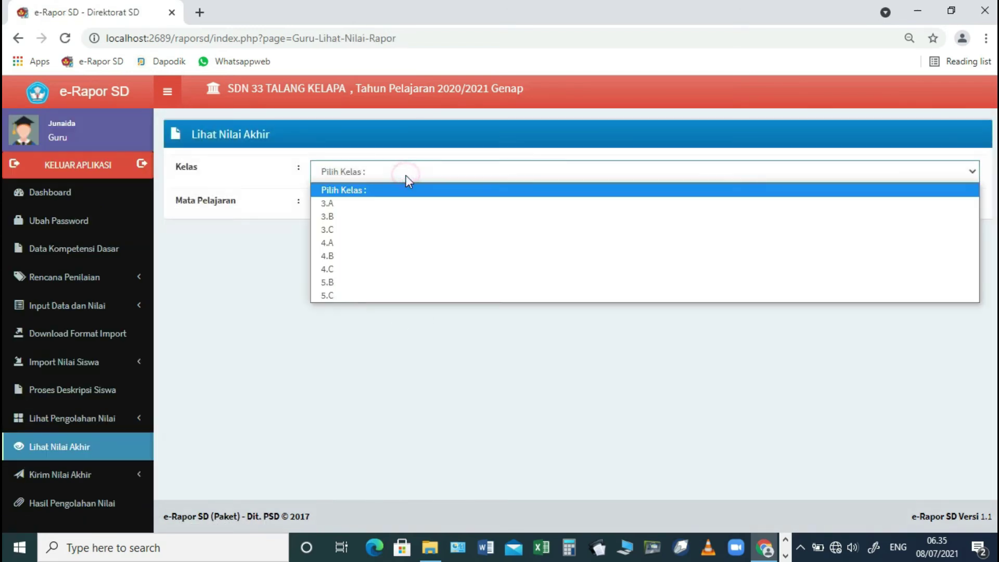
pyautogui.click(355, 281)
pyautogui.click(363, 207)
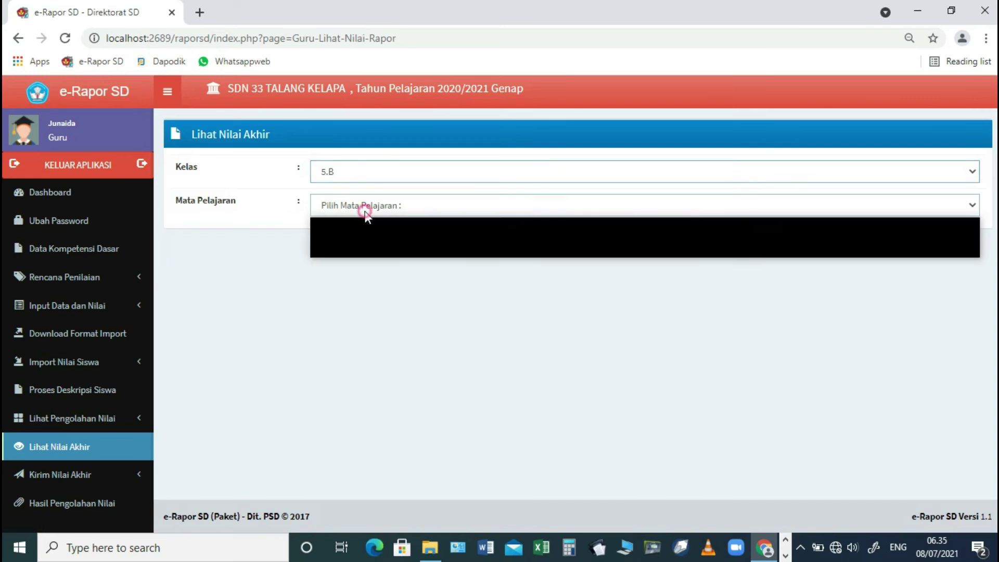
pyautogui.click(348, 236)
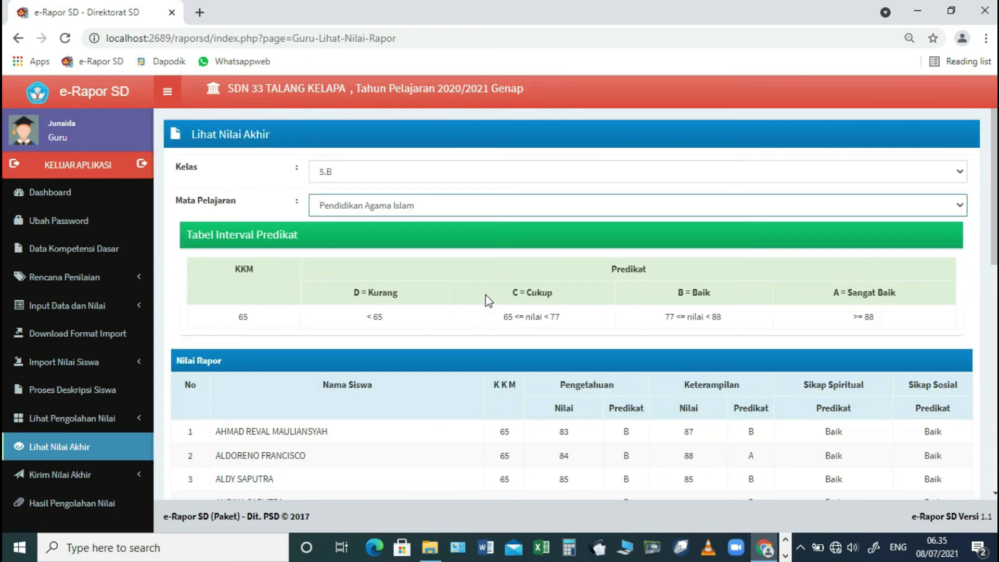
pyautogui.scroll(-1, 489, 296)
pyautogui.scroll(-1, 489, 302)
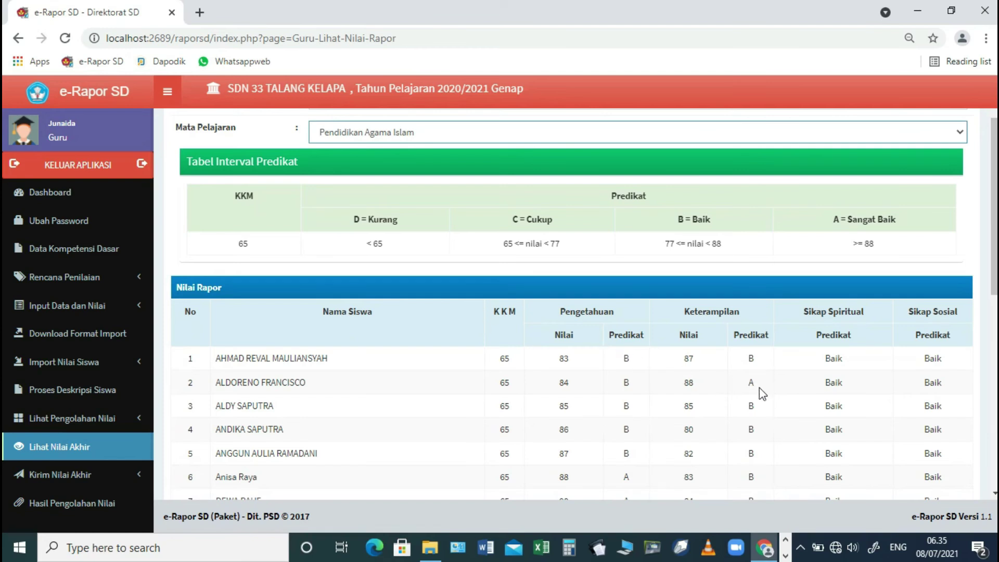
pyautogui.scroll(-10, 759, 388)
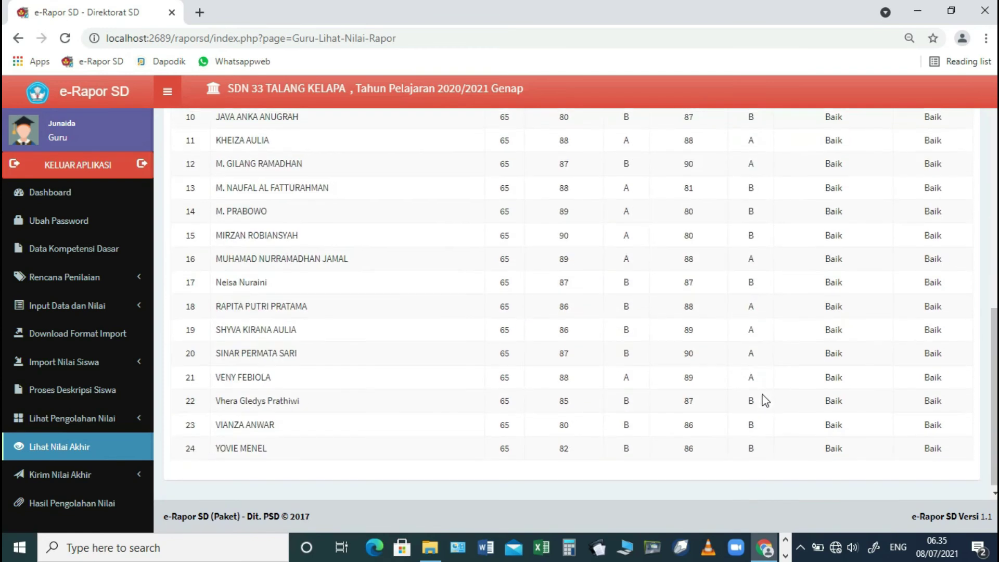
# - Send class 5.B's Pendidikan Agama Islam final grades to Nilai Akhir and confirm the message
pyautogui.click(68, 476)
pyautogui.click(78, 432)
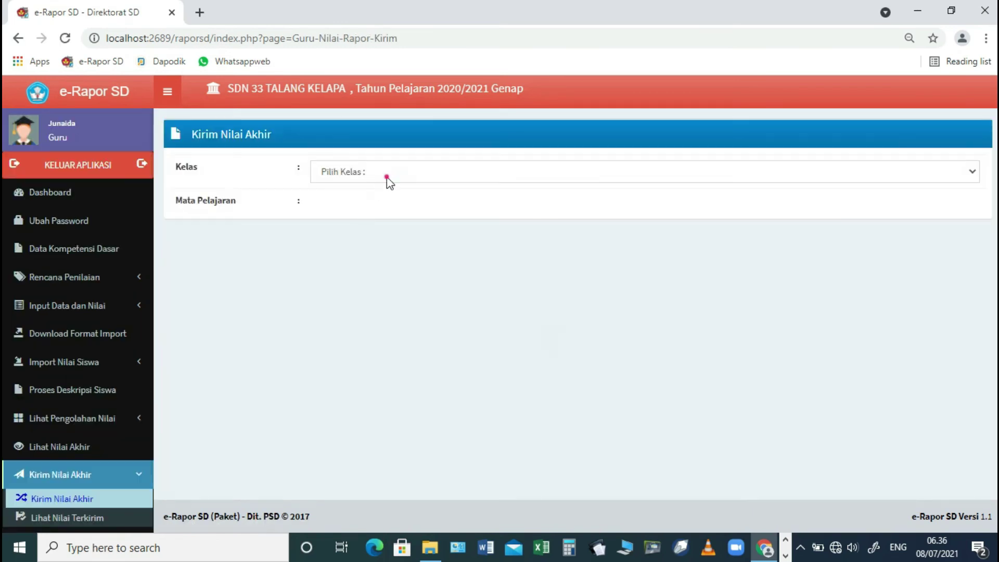
pyautogui.click(388, 180)
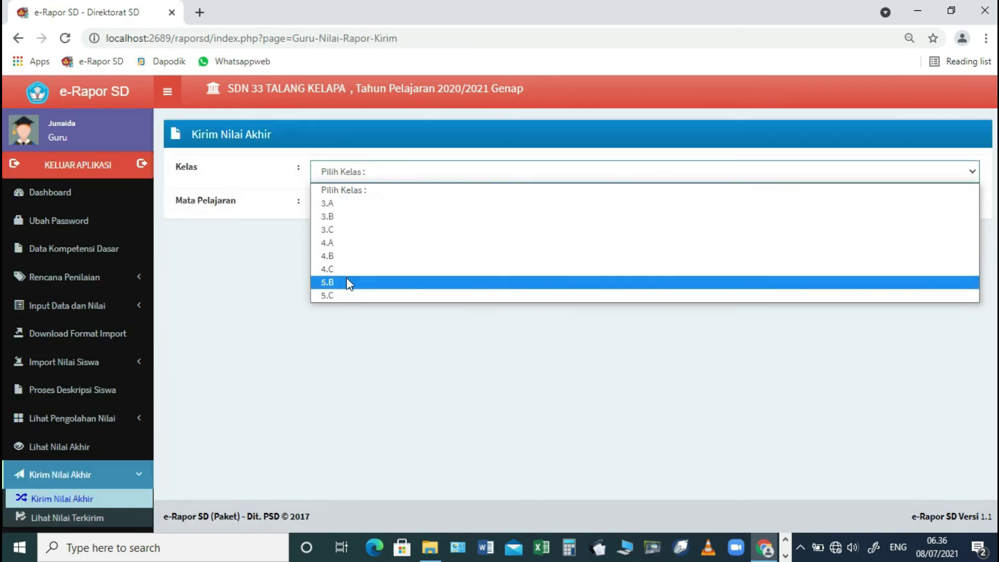
pyautogui.click(348, 283)
pyautogui.click(376, 205)
pyautogui.click(367, 236)
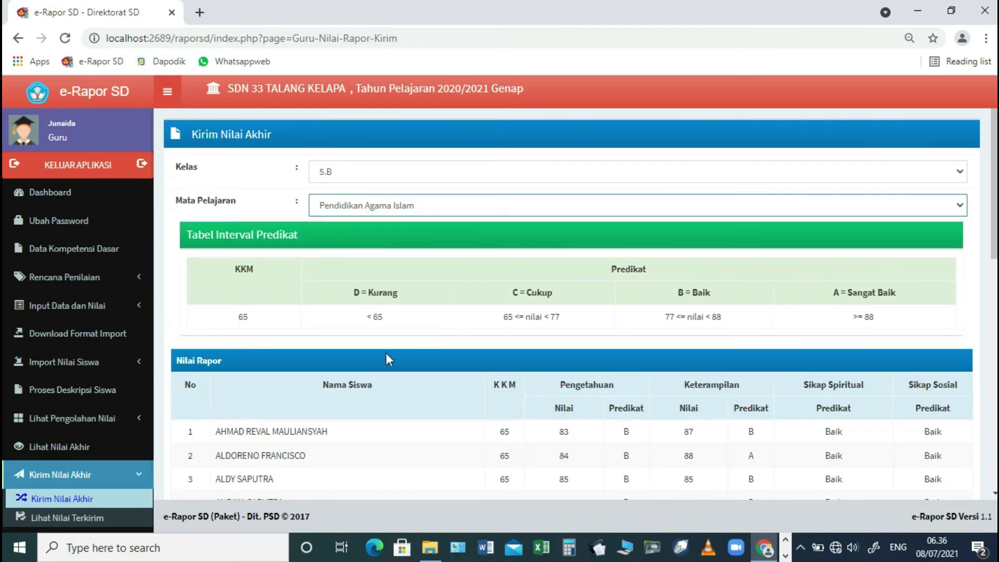
pyautogui.scroll(-4, 418, 333)
pyautogui.scroll(-6, 418, 336)
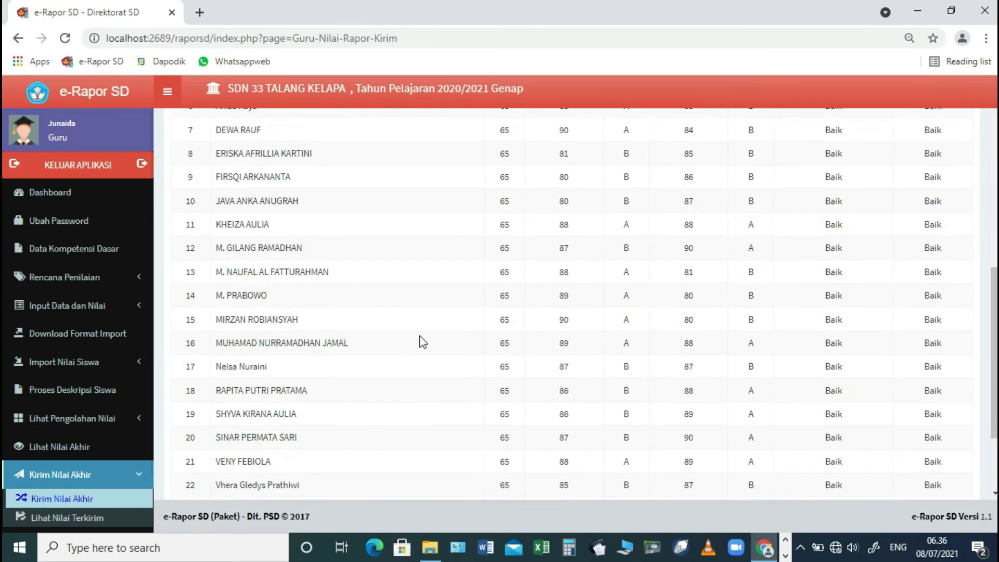
pyautogui.click(913, 439)
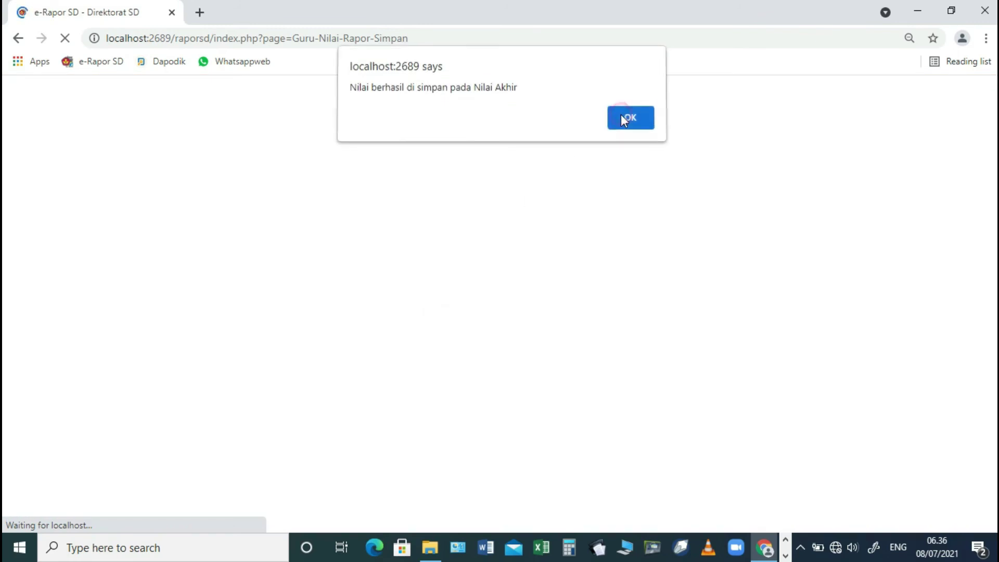
pyautogui.click(624, 120)
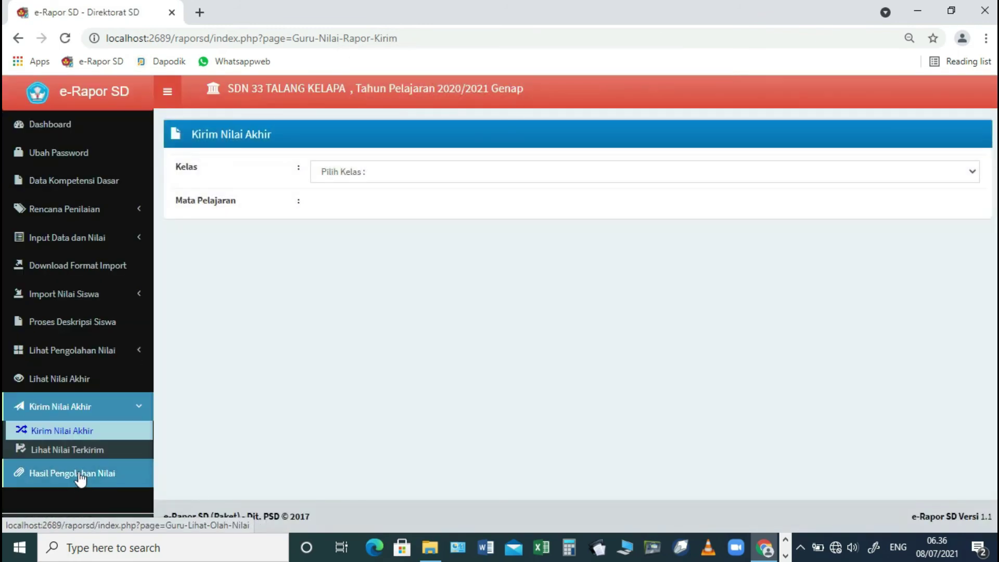
pyautogui.click(79, 475)
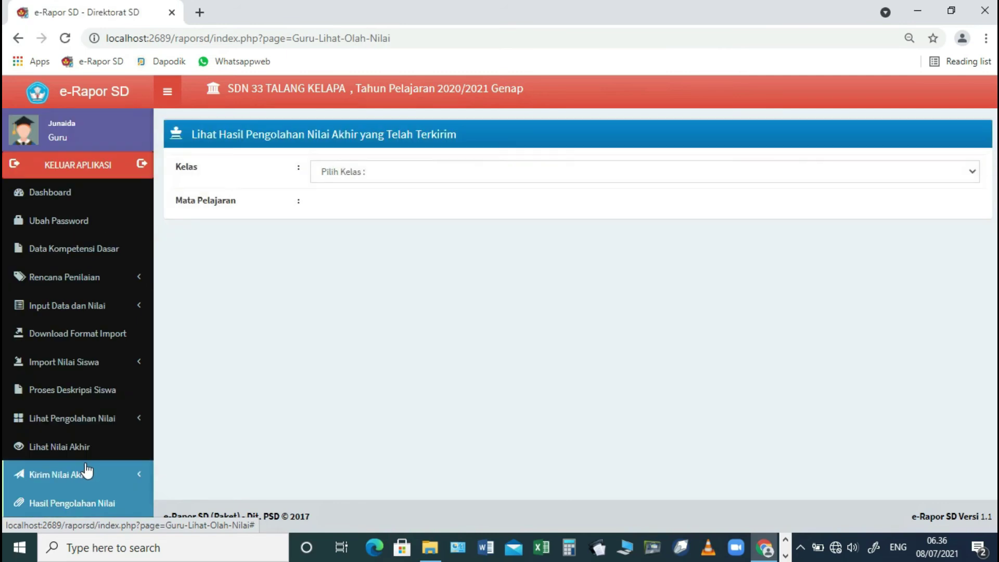
# - View the sent final grades for class 5.B, Pendidikan Agama Islam
pyautogui.scroll(-1, 86, 470)
pyautogui.click(79, 444)
pyautogui.click(56, 484)
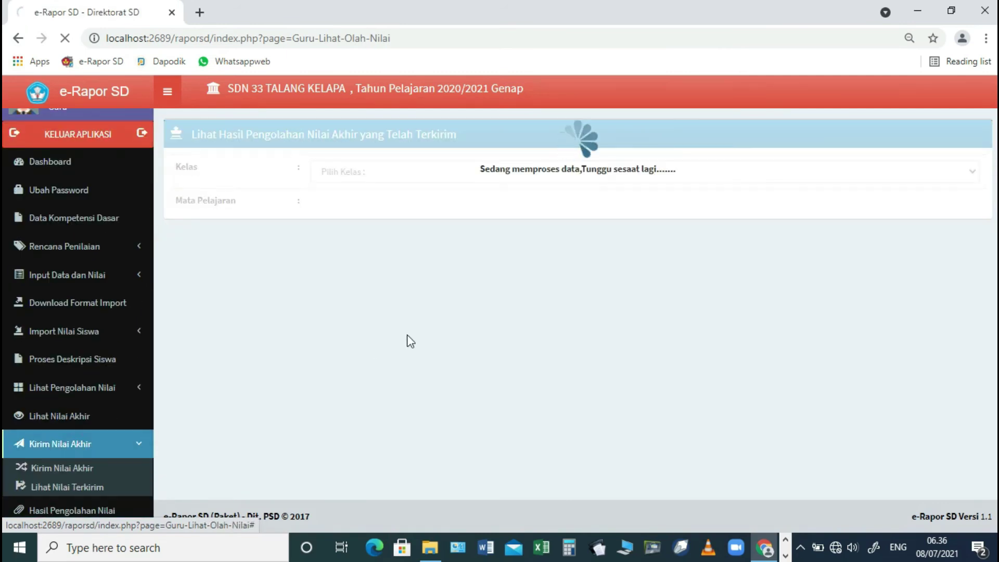
pyautogui.click(554, 174)
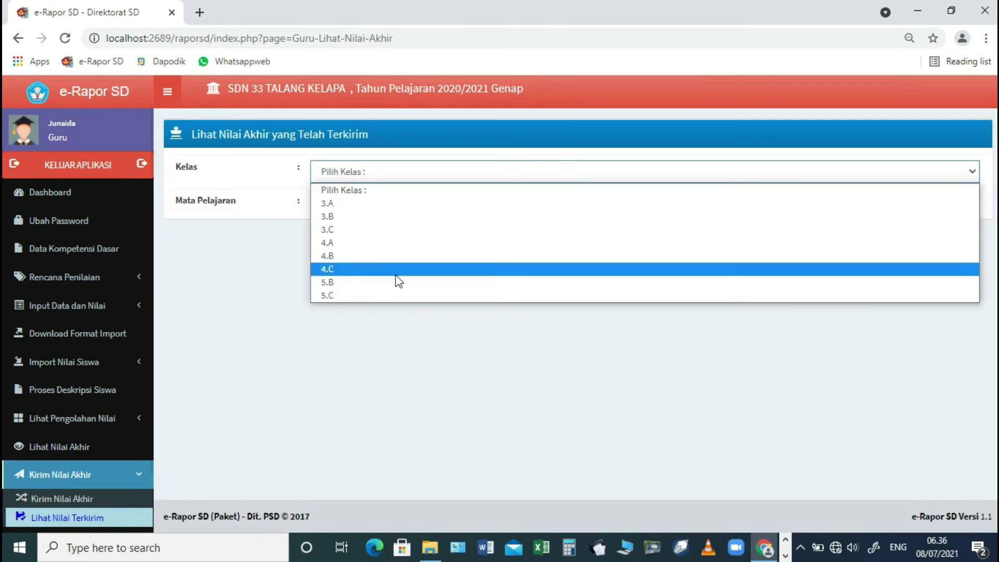
pyautogui.click(380, 281)
pyautogui.click(392, 211)
pyautogui.click(380, 237)
# - Check the processed 5.B Pendidikan Agama Islam results, then log out of the subject teacher account
pyautogui.scroll(-10, 425, 267)
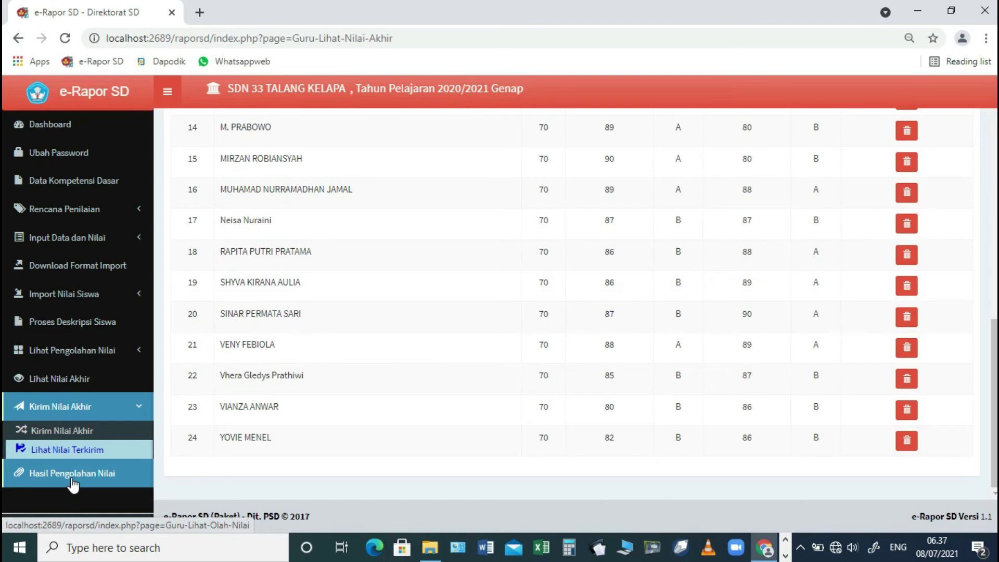
pyautogui.click(72, 481)
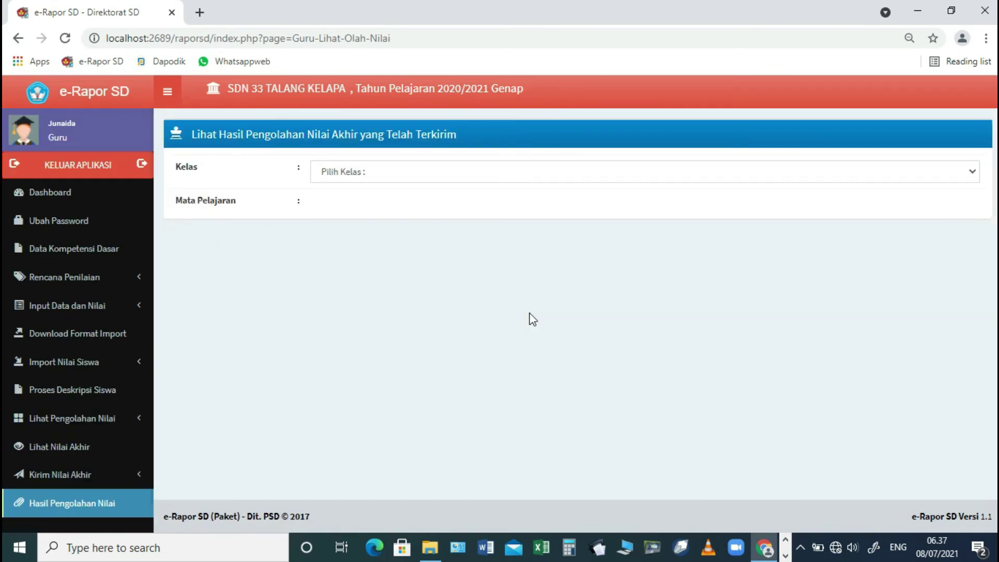
pyautogui.click(471, 177)
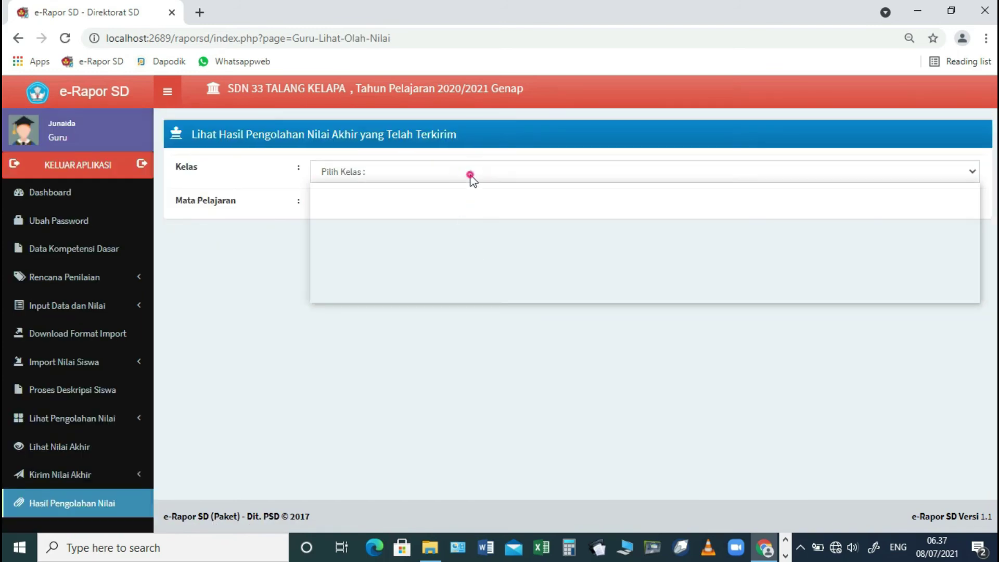
pyautogui.click(343, 292)
pyautogui.click(381, 210)
pyautogui.click(373, 237)
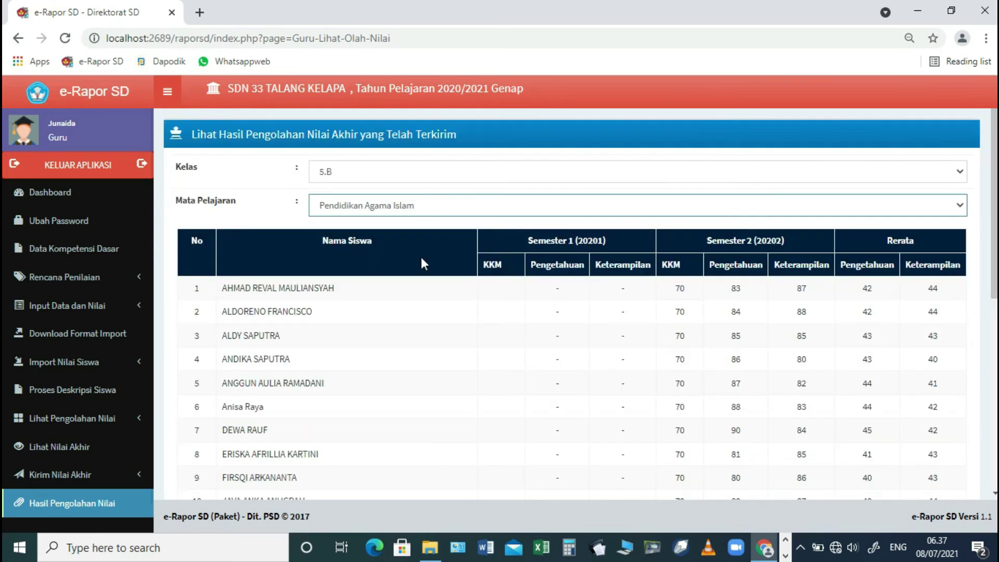
pyautogui.scroll(-1, 78, 245)
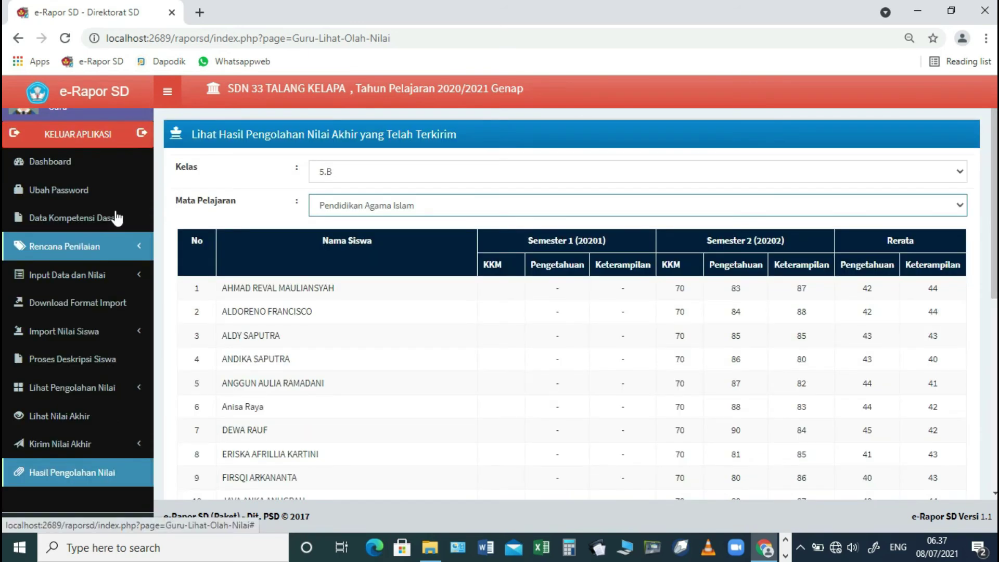
pyautogui.click(108, 140)
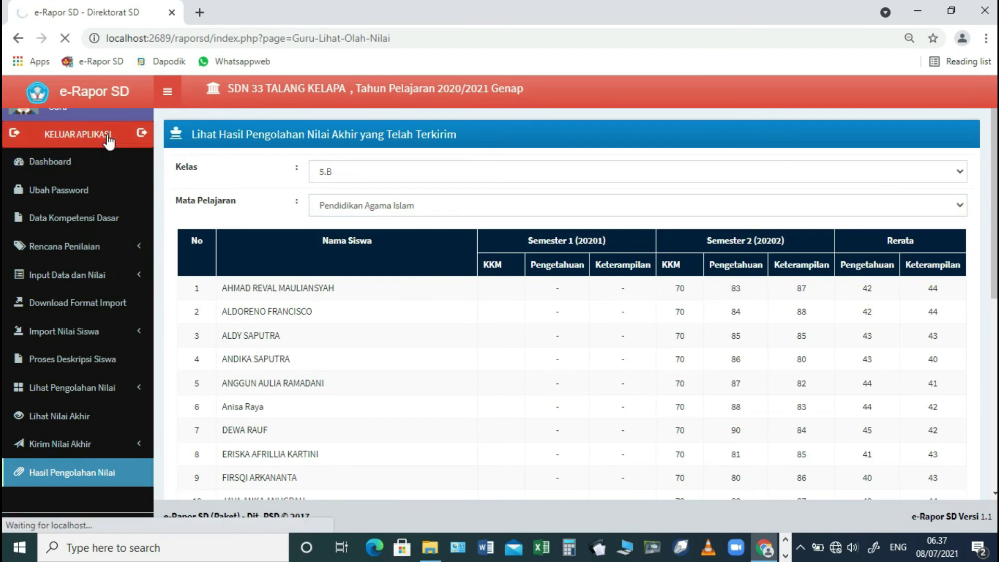
# - Log in with the saved homeroom teacher account at the Wali Kelas level and expand Input Data dan Nilai
pyautogui.doubleClick(592, 158)
pyautogui.write('wali')
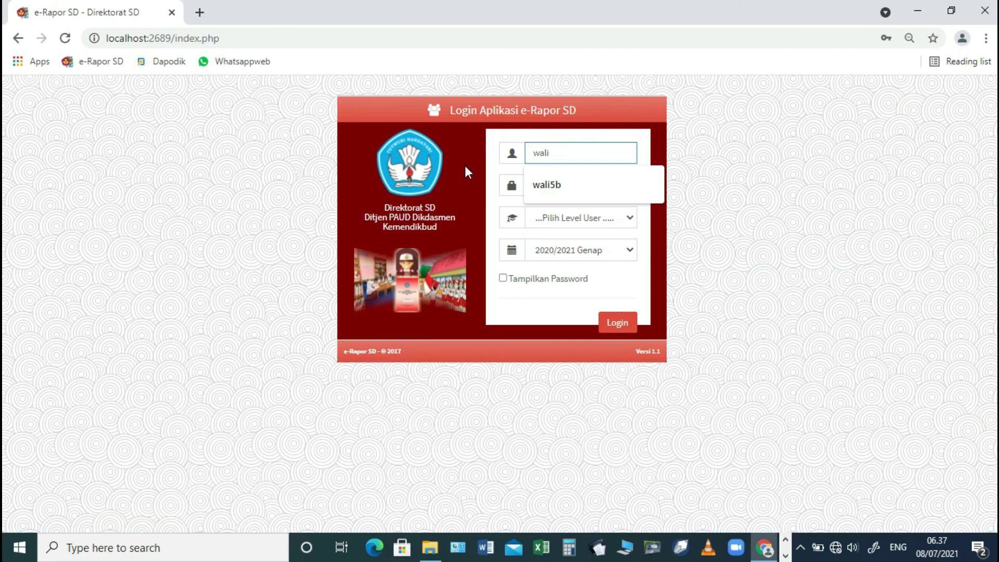
pyautogui.press('Down')
pyautogui.press('Return')
pyautogui.press('Tab')
pyautogui.write('••••••')
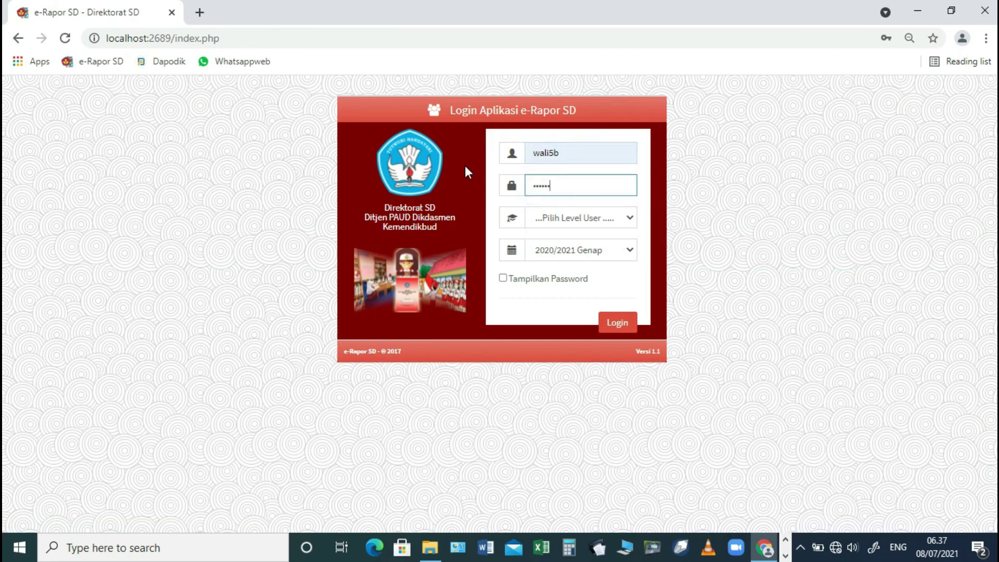
pyautogui.click(572, 218)
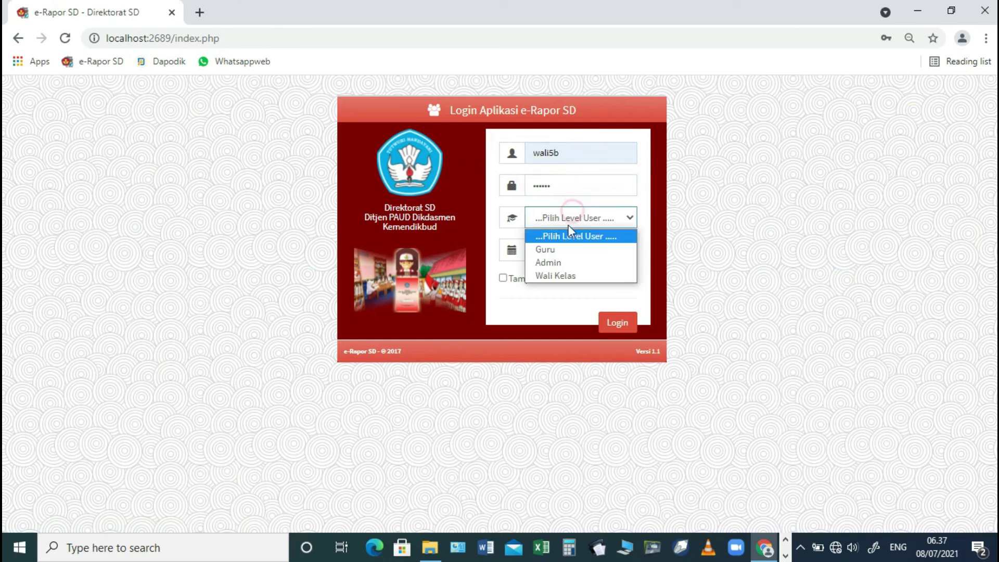
pyautogui.click(555, 275)
pyautogui.click(617, 323)
pyautogui.click(56, 307)
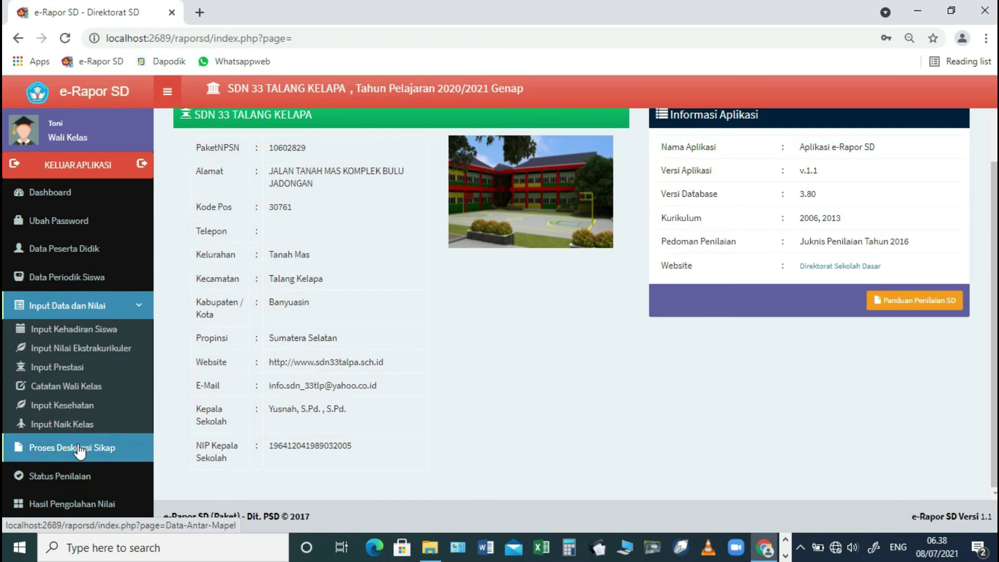
# - Show the Status Penilaian grading status for class 5.B
pyautogui.scroll(-2, 81, 452)
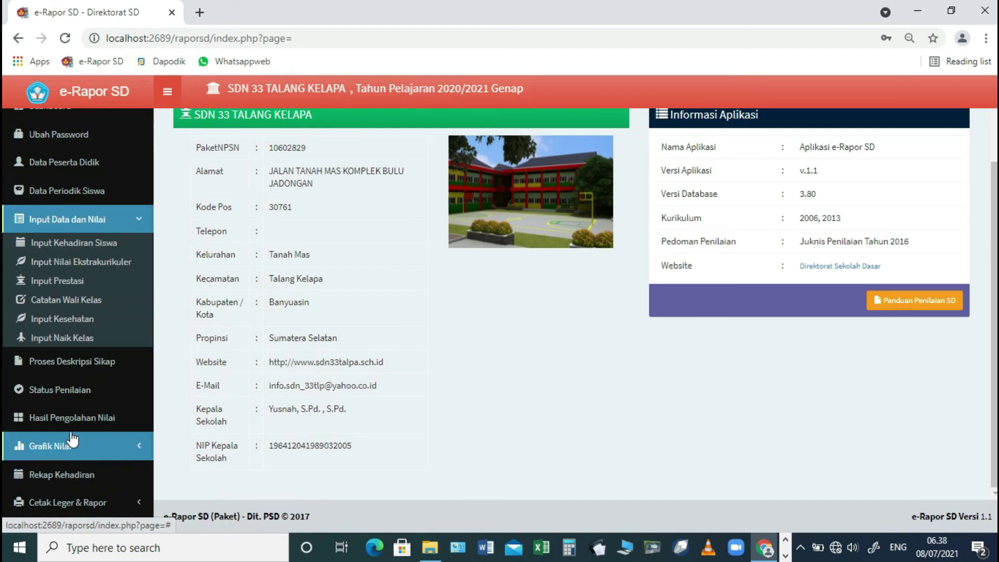
pyautogui.click(79, 390)
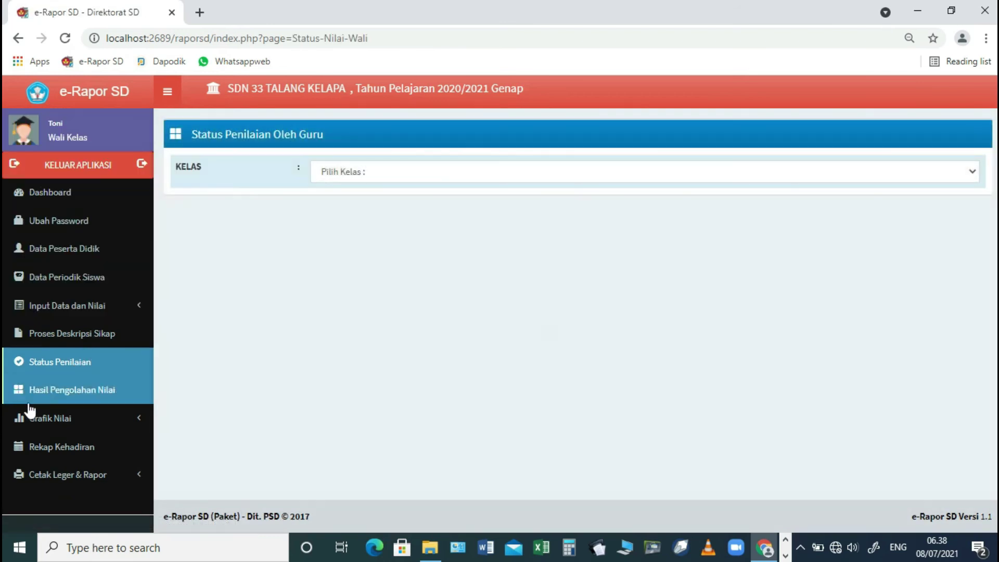
pyautogui.click(351, 176)
pyautogui.click(340, 204)
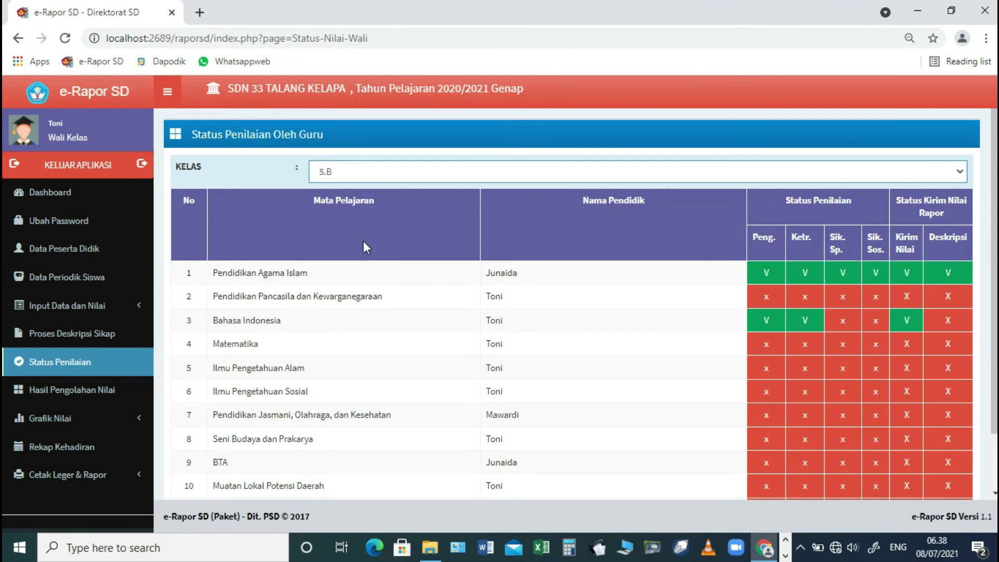
# - Generate attitude descriptions for all students with Reset Keterangan on Proses Deskripsi Sikap
pyautogui.click(73, 306)
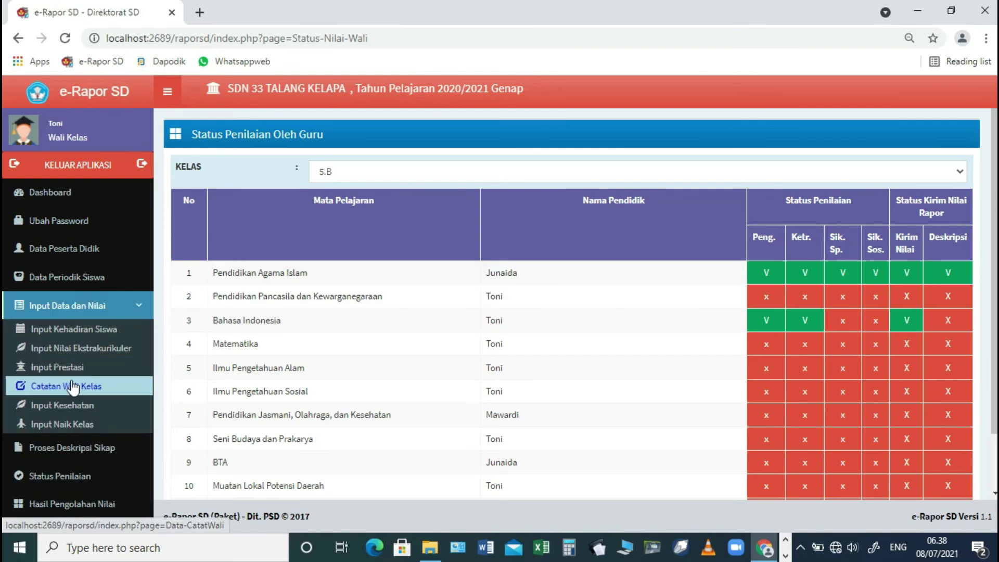
pyautogui.scroll(-2, 82, 416)
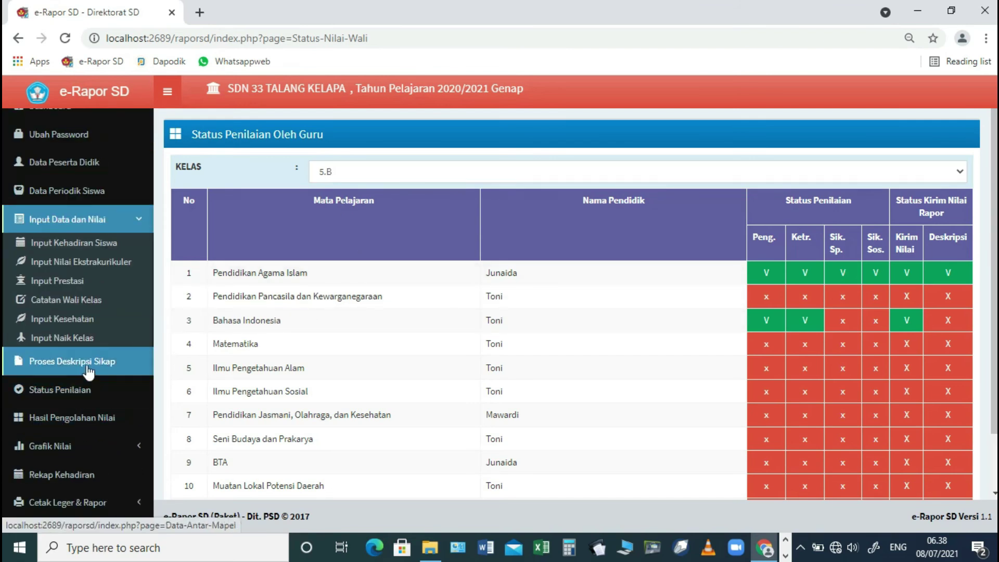
pyautogui.click(88, 370)
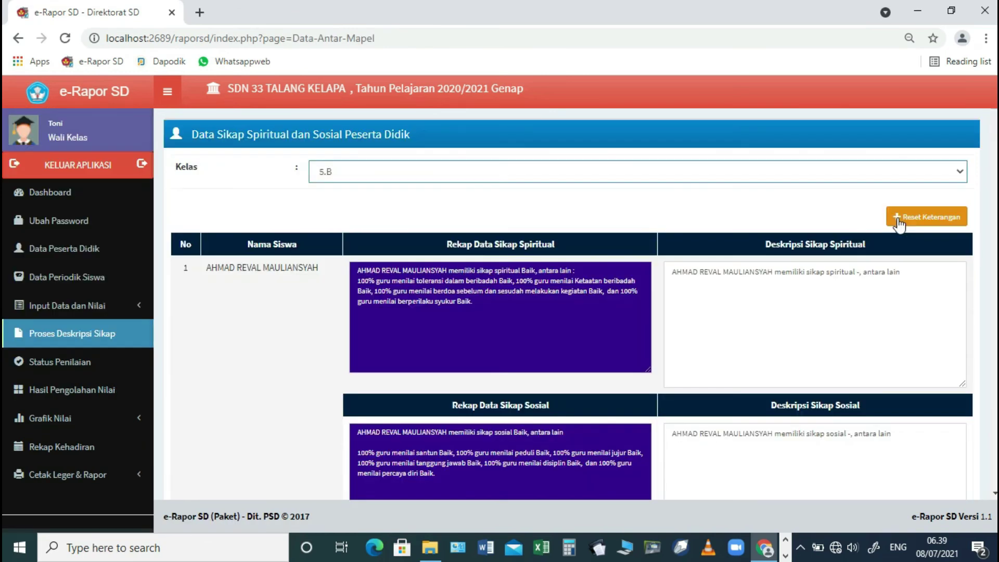
pyautogui.click(899, 223)
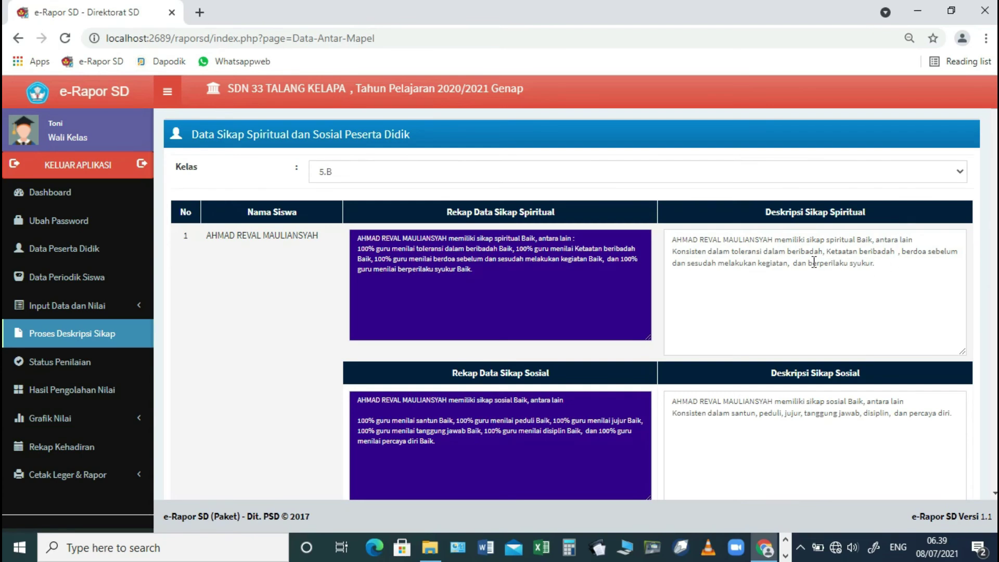
# - Save the generated attitude descriptions and dismiss the success message
pyautogui.scroll(-20, 879, 354)
pyautogui.click(946, 440)
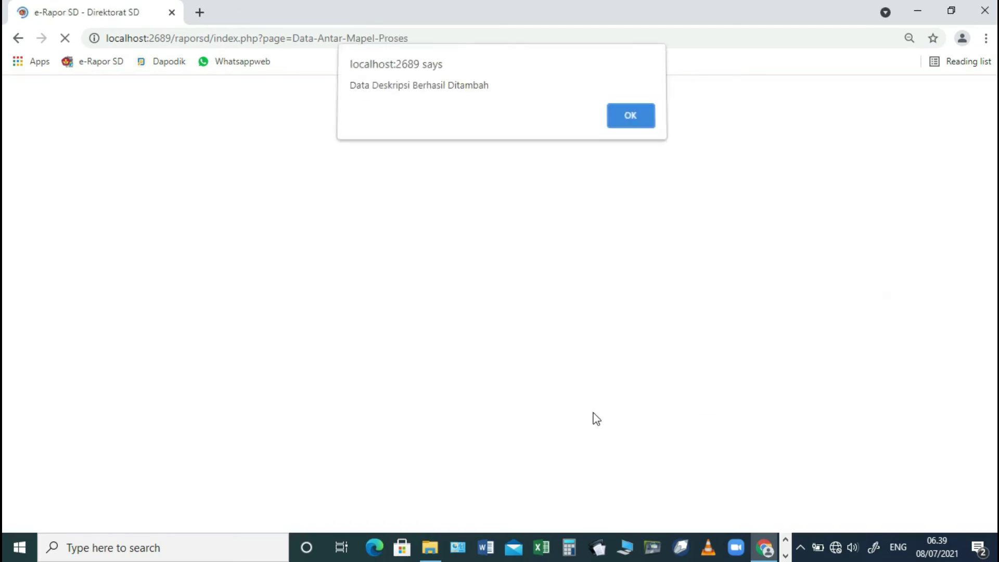
pyautogui.click(633, 121)
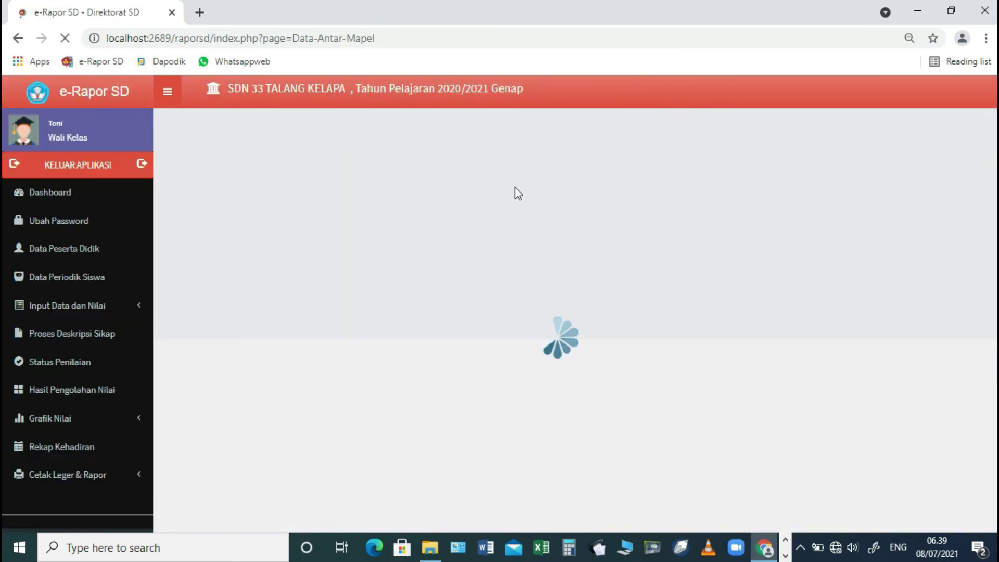
# - Show the Status Penilaian grading status for class 5.B
pyautogui.click(75, 371)
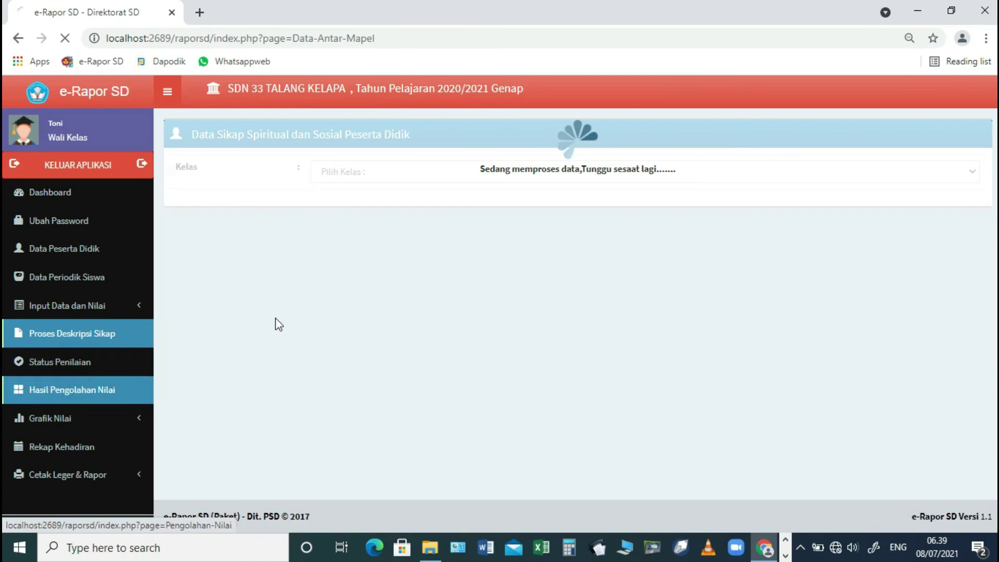
pyautogui.click(385, 178)
pyautogui.click(353, 207)
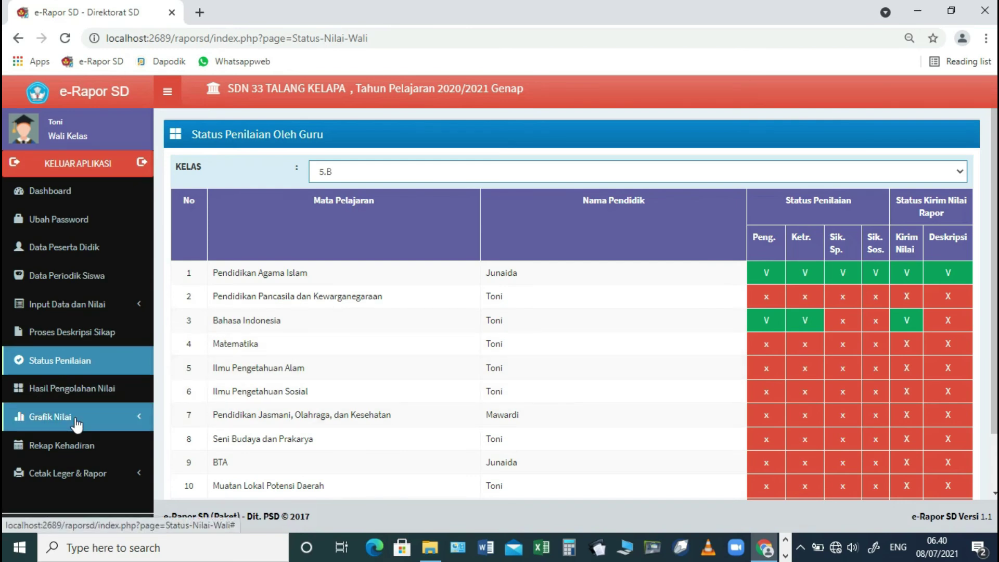
# - Generate the first 5.B student's semester report PDF with A4 portrait paper applied
pyautogui.click(68, 473)
pyautogui.scroll(-1, 70, 480)
pyautogui.click(65, 477)
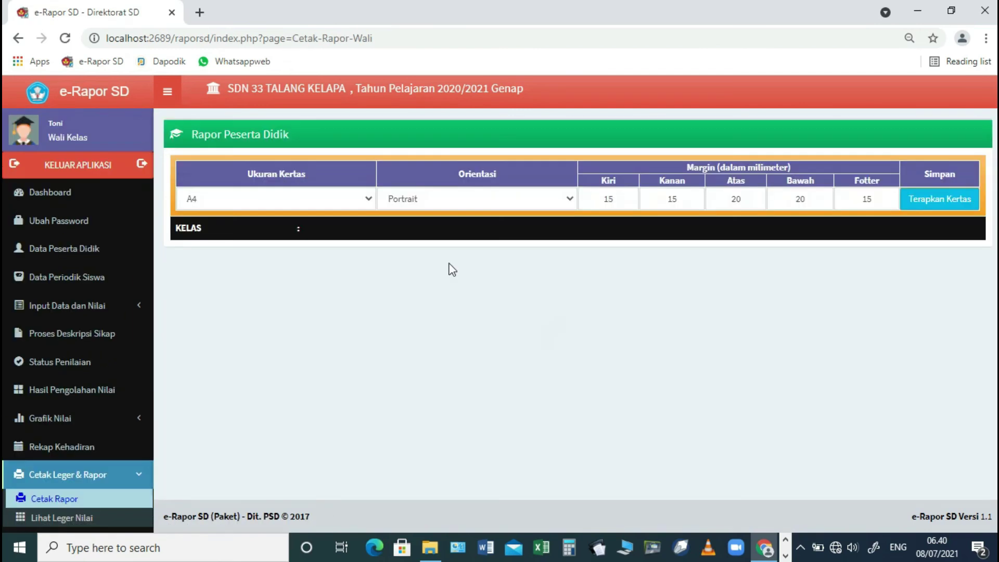
pyautogui.click(913, 202)
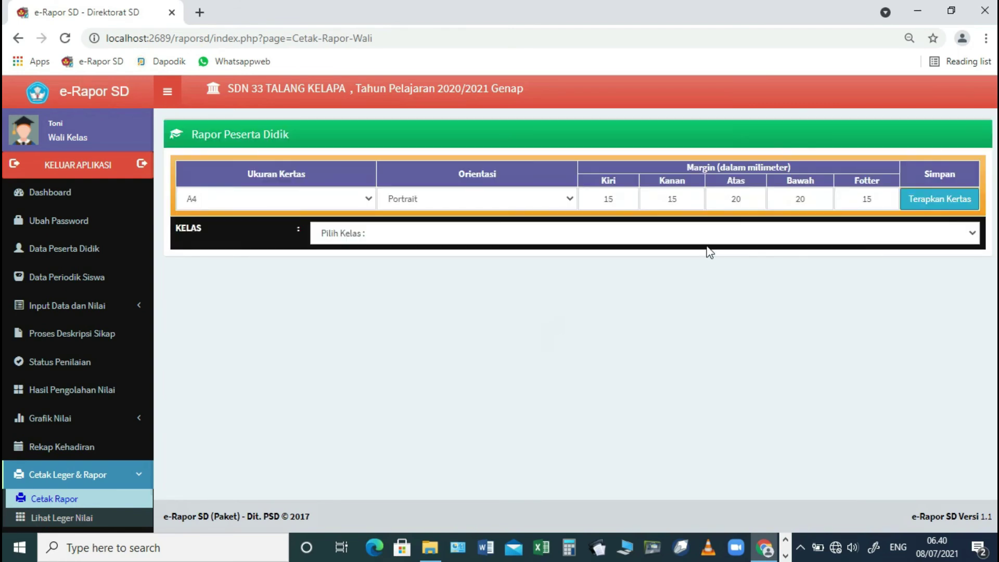
pyautogui.click(708, 235)
pyautogui.click(593, 266)
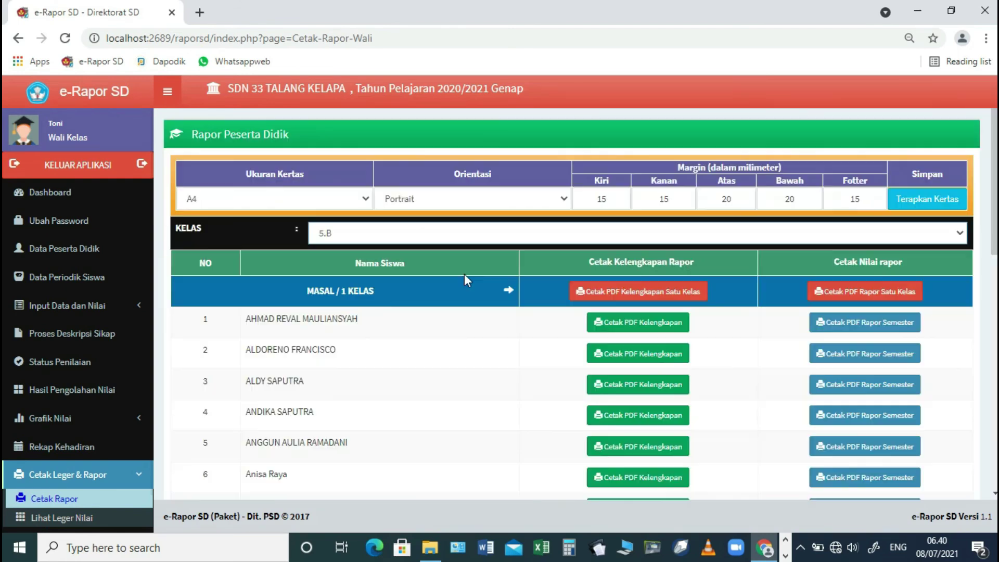
pyautogui.click(846, 322)
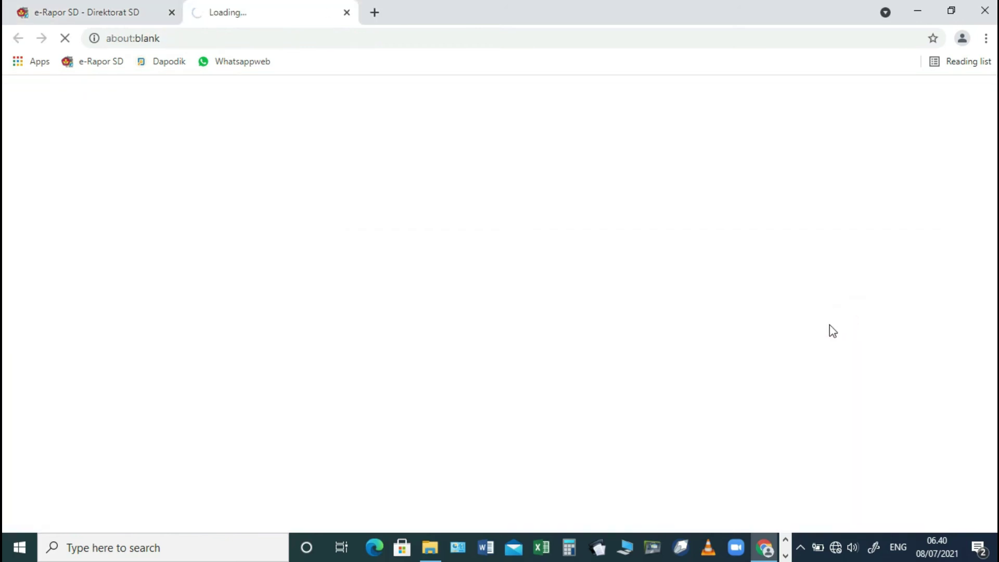
# - Scroll through the report PDF, return to e-Rapor, and log out of the homeroom teacher account
pyautogui.scroll(-3, 560, 276)
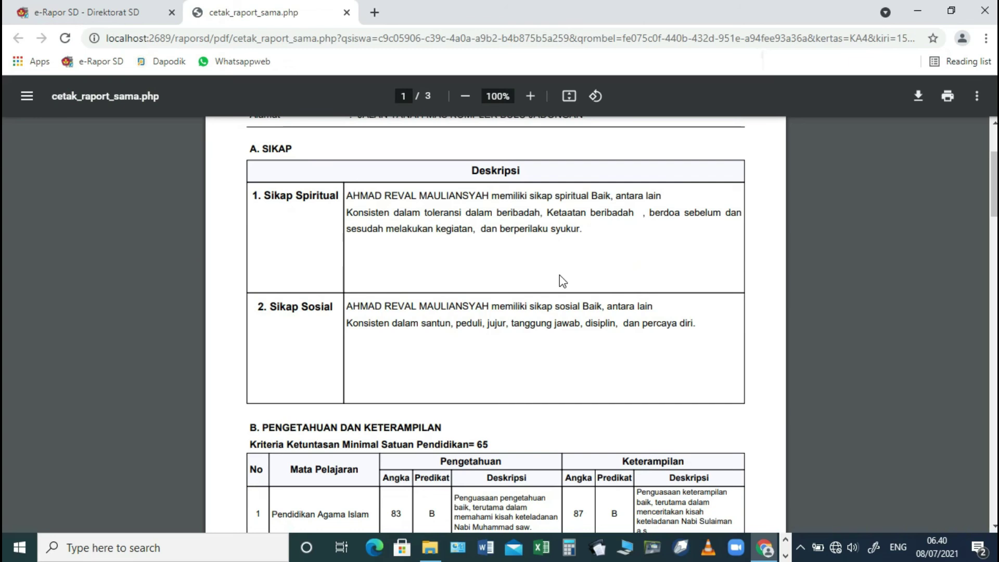
pyautogui.scroll(-3, 563, 283)
pyautogui.scroll(-2, 565, 285)
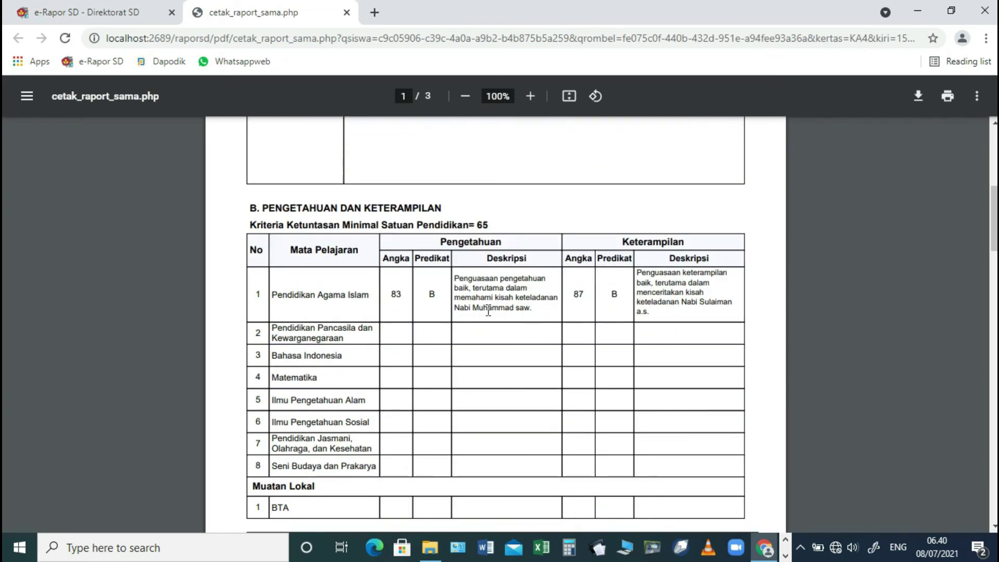
pyautogui.scroll(-2, 612, 287)
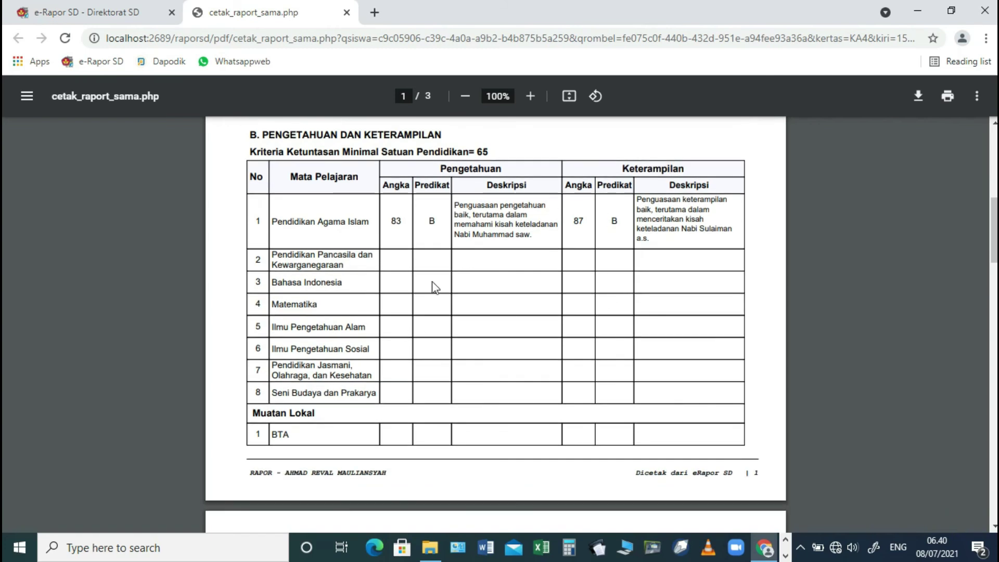
pyautogui.scroll(-6, 634, 285)
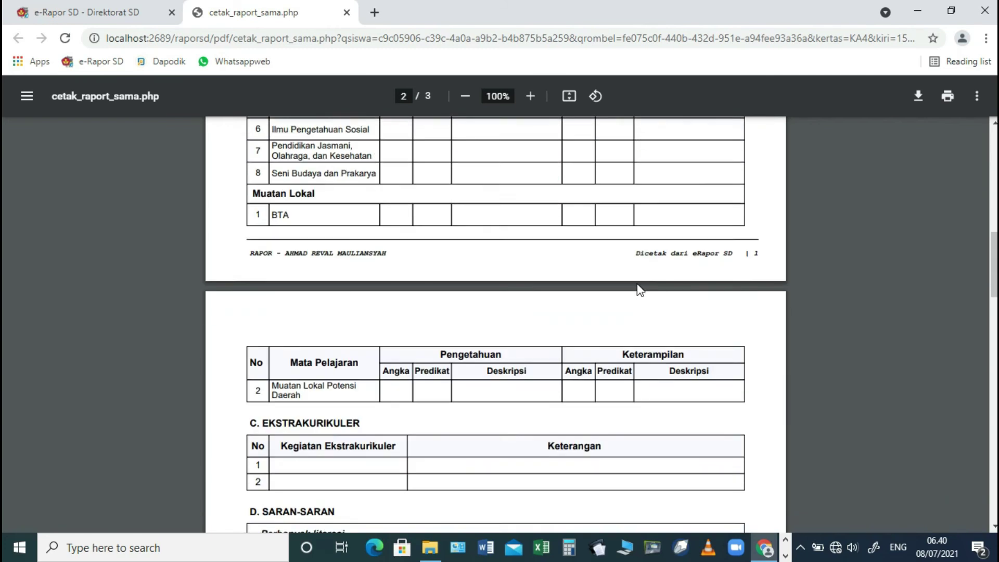
pyautogui.scroll(-3, 637, 285)
pyautogui.click(94, 12)
pyautogui.click(95, 165)
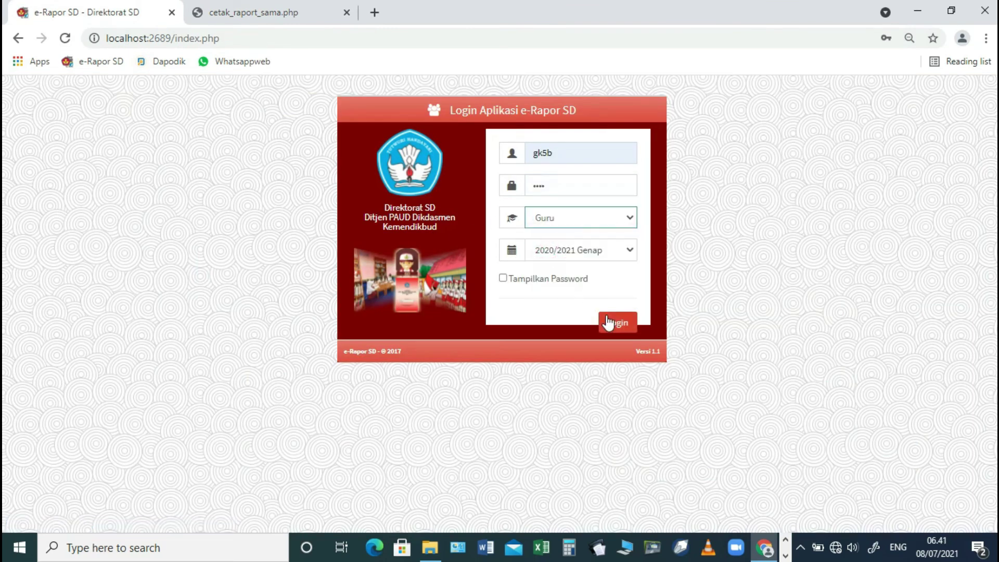
# - Sign in as the subject teacher and load the 5.B Bahasa Indonesia student description table
pyautogui.click(607, 321)
pyautogui.click(66, 390)
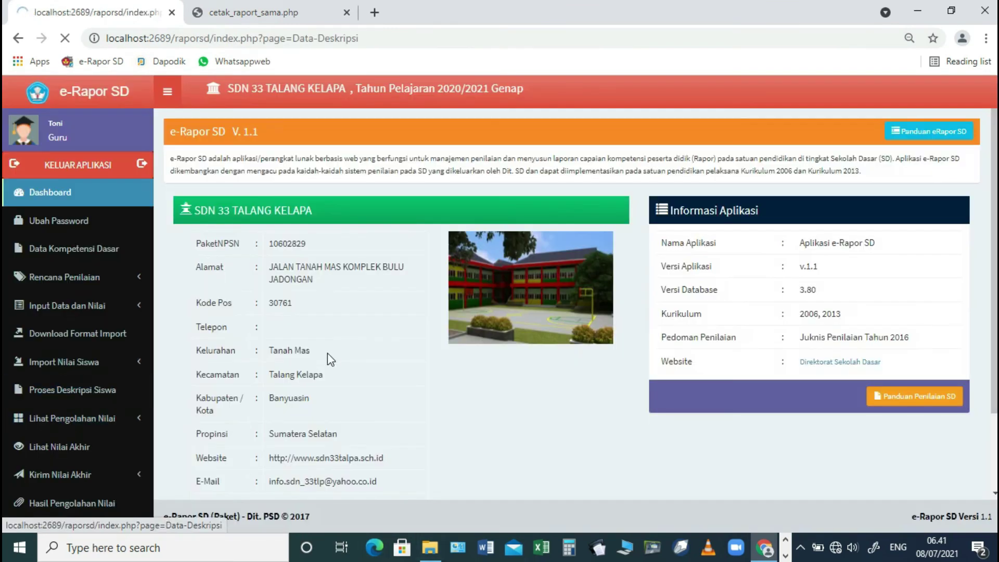
pyautogui.click(395, 176)
pyautogui.click(379, 198)
pyautogui.click(381, 204)
pyautogui.click(371, 235)
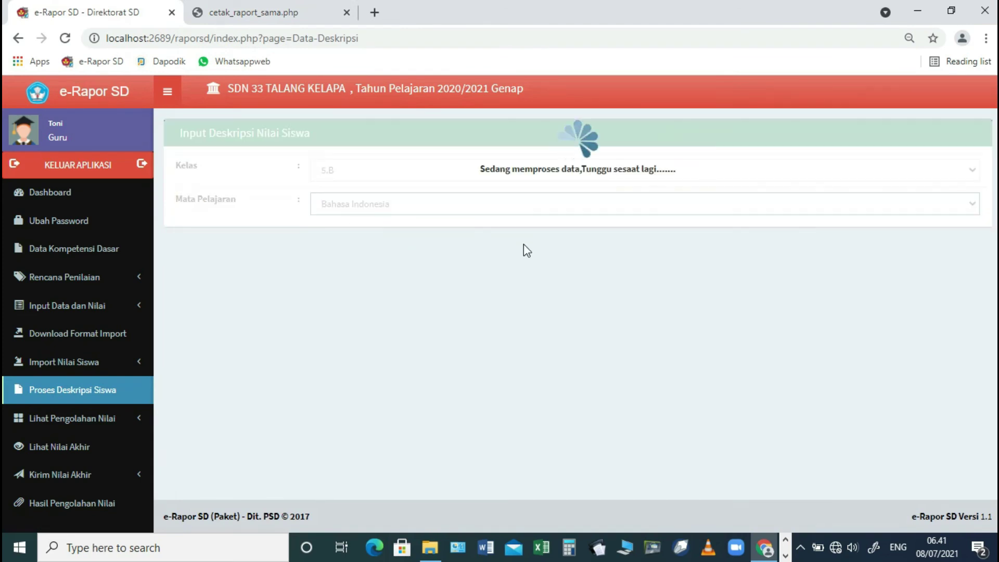
pyautogui.click(938, 239)
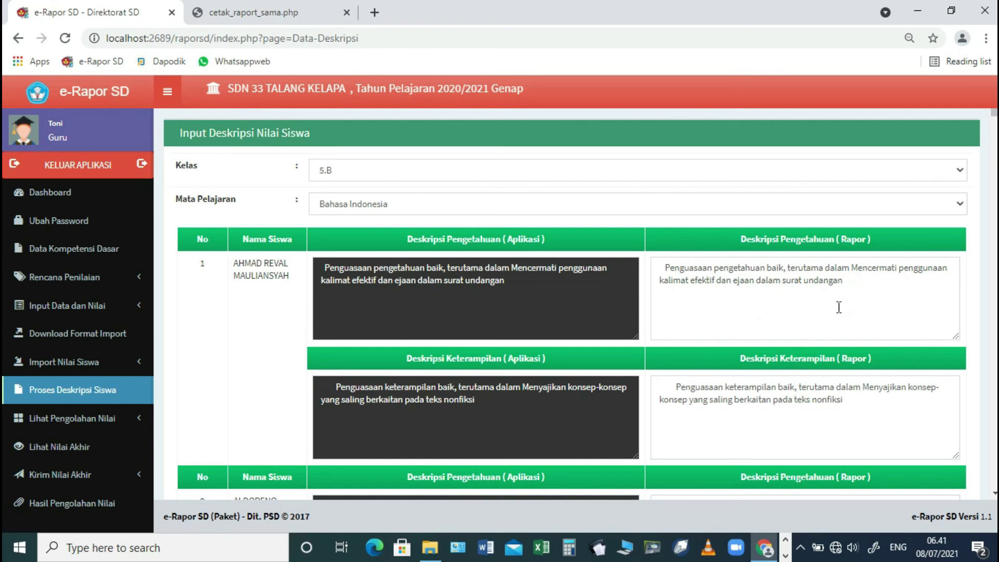
# - Save the Bahasa Indonesia student descriptions and dismiss the confirmation
pyautogui.scroll(-3, 845, 307)
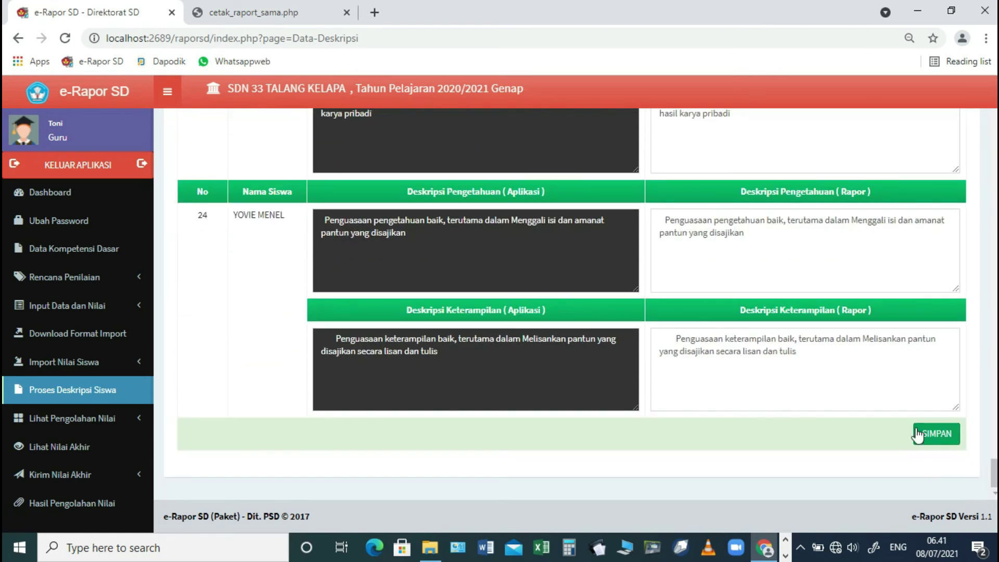
pyautogui.click(934, 433)
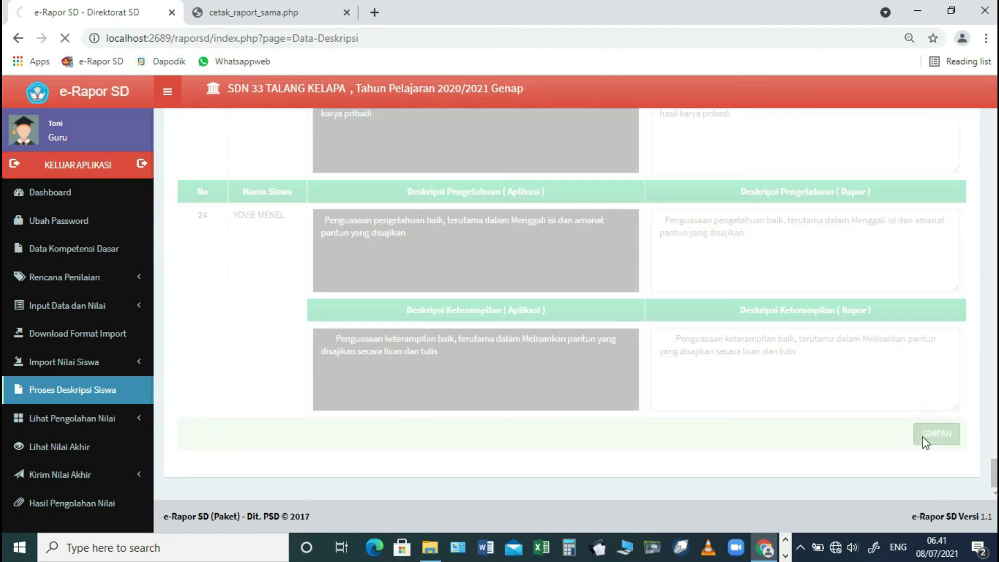
pyautogui.click(619, 164)
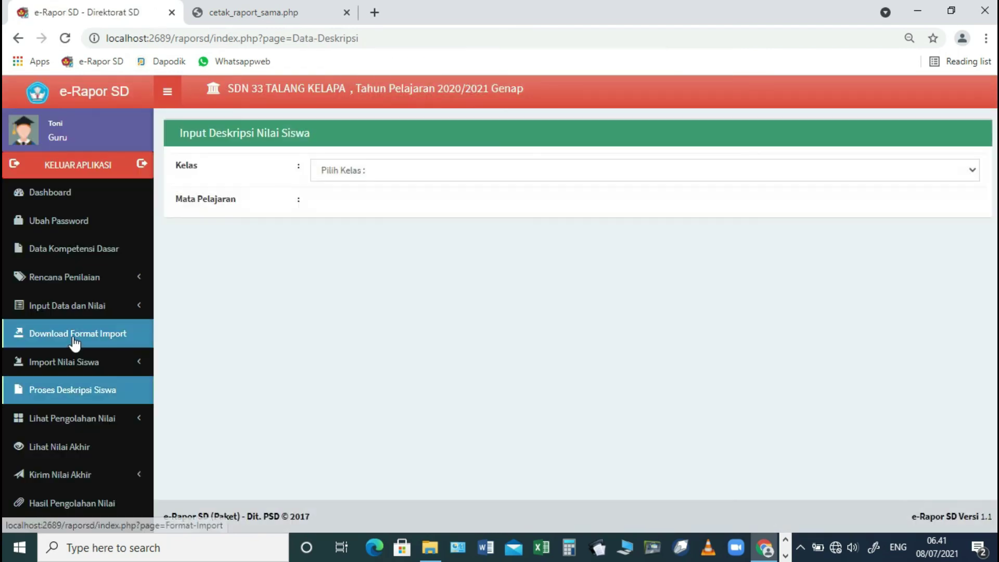
# - Send class 5.B's Bahasa Indonesia final grades with Kirim Nilai Akhir and acknowledge the confirmation
pyautogui.scroll(-1, 74, 383)
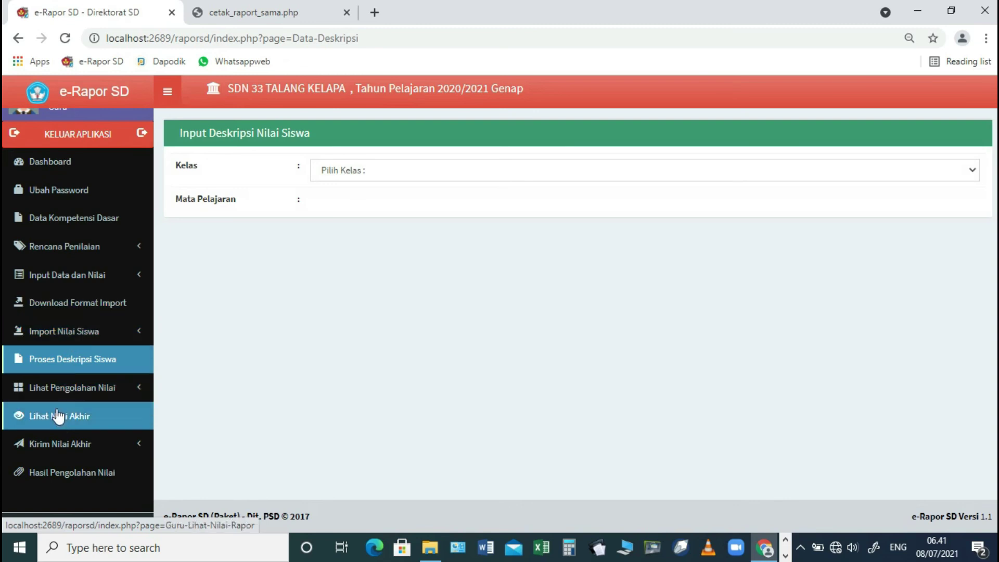
pyautogui.click(57, 443)
pyautogui.click(62, 469)
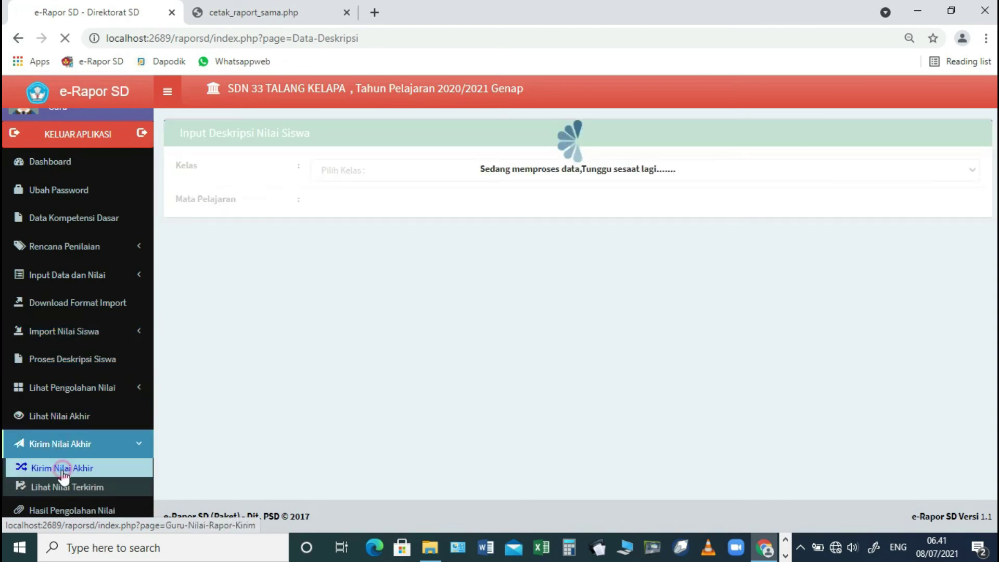
pyautogui.click(346, 171)
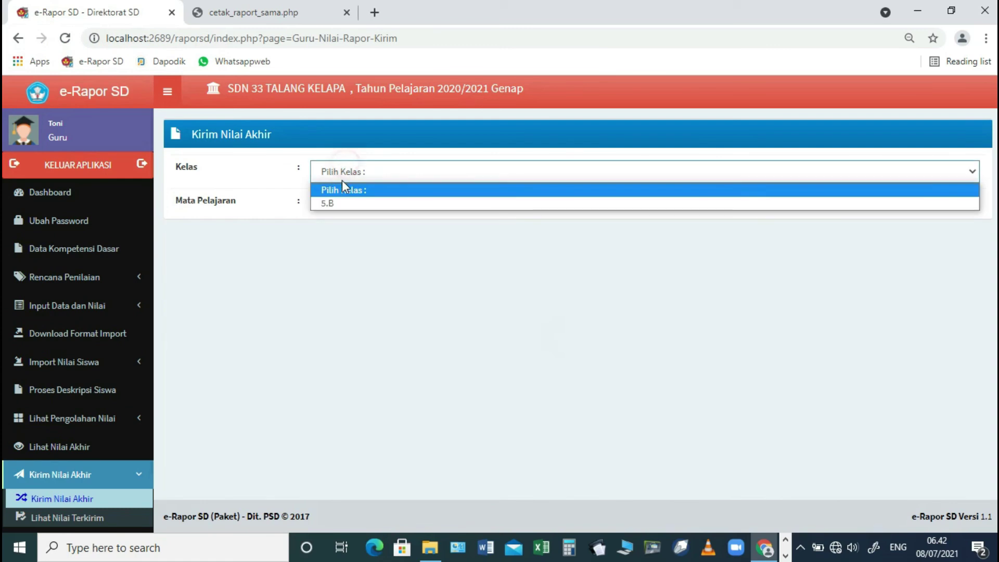
pyautogui.click(334, 201)
pyautogui.click(336, 205)
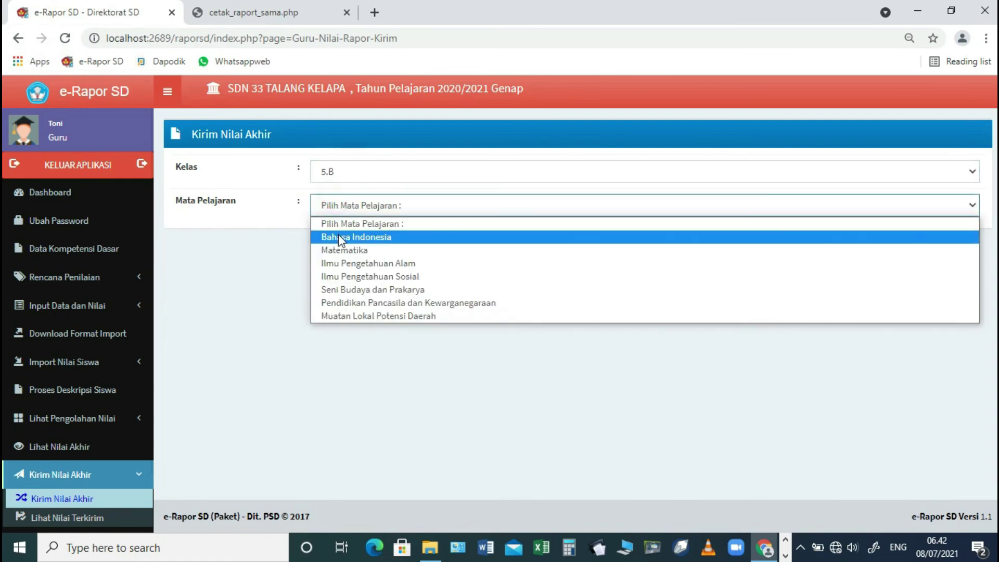
pyautogui.click(339, 236)
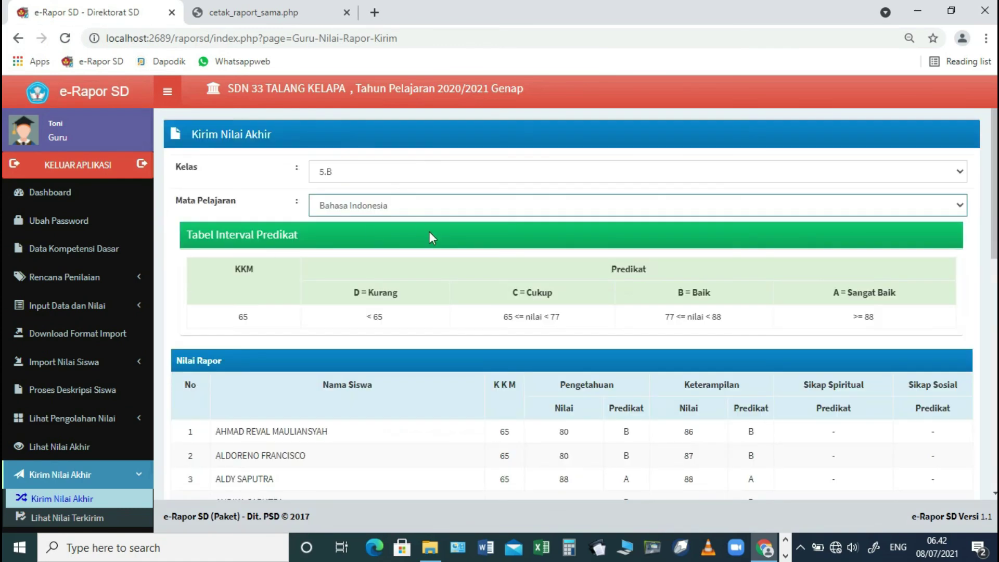
pyautogui.scroll(-10, 430, 233)
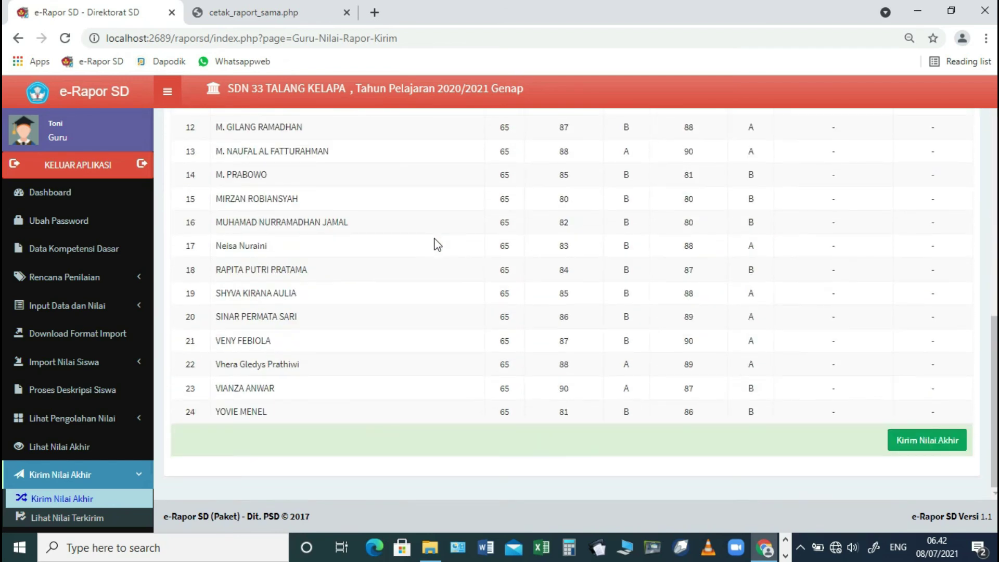
pyautogui.scroll(5, 883, 341)
pyautogui.scroll(-6, 883, 340)
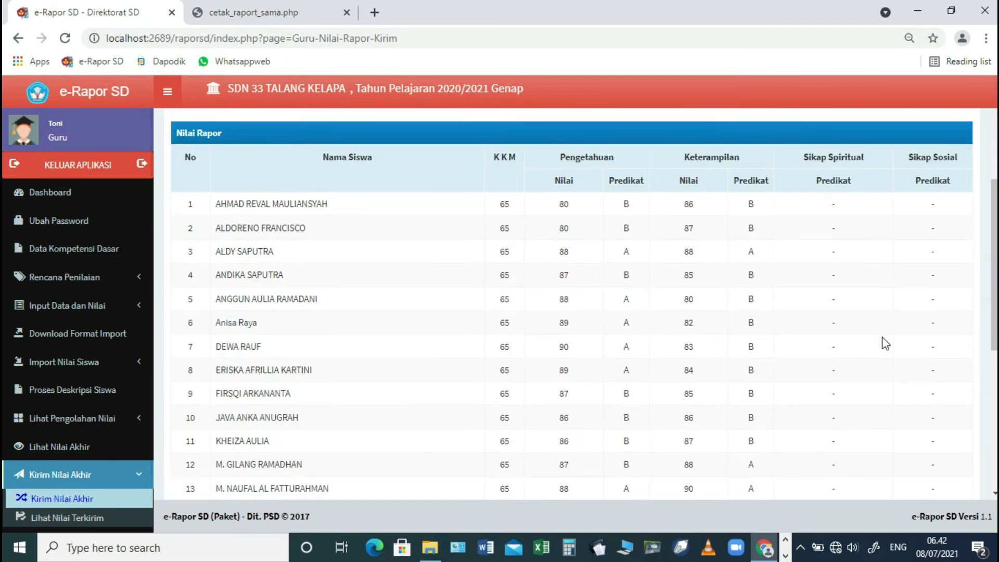
pyautogui.click(918, 441)
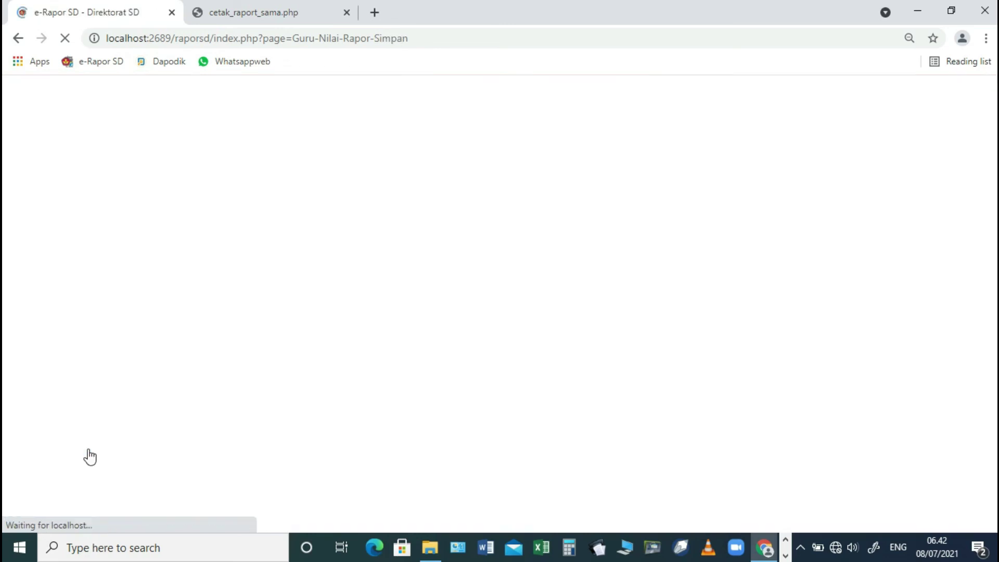
pyautogui.click(619, 119)
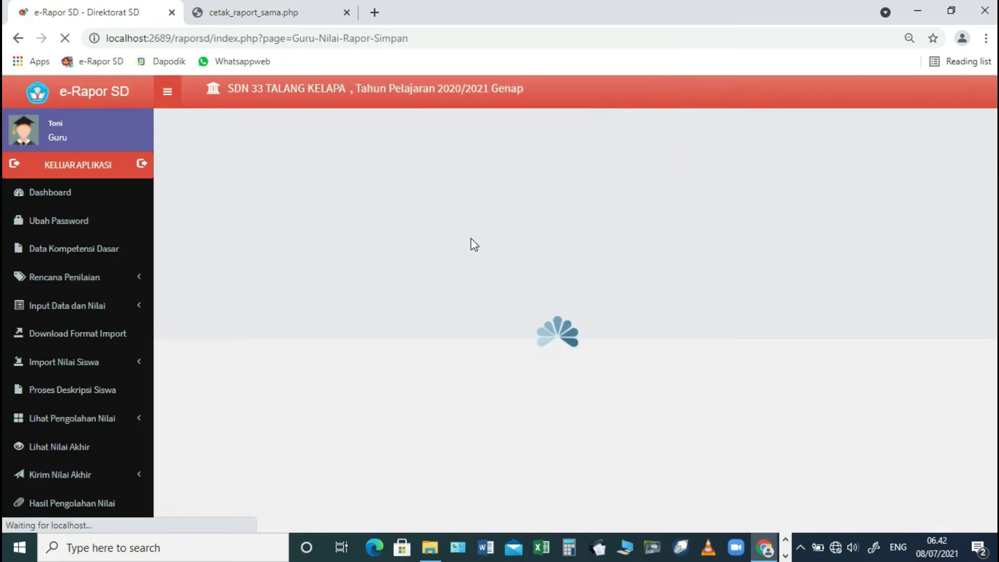
# - View the sent Bahasa Indonesia grades for class 5.B
pyautogui.click(67, 451)
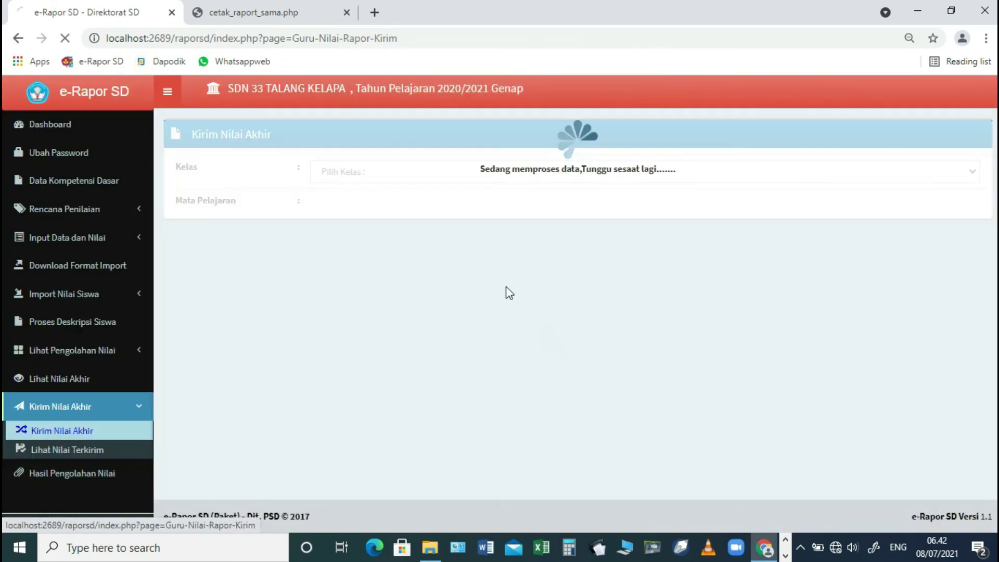
pyautogui.click(609, 175)
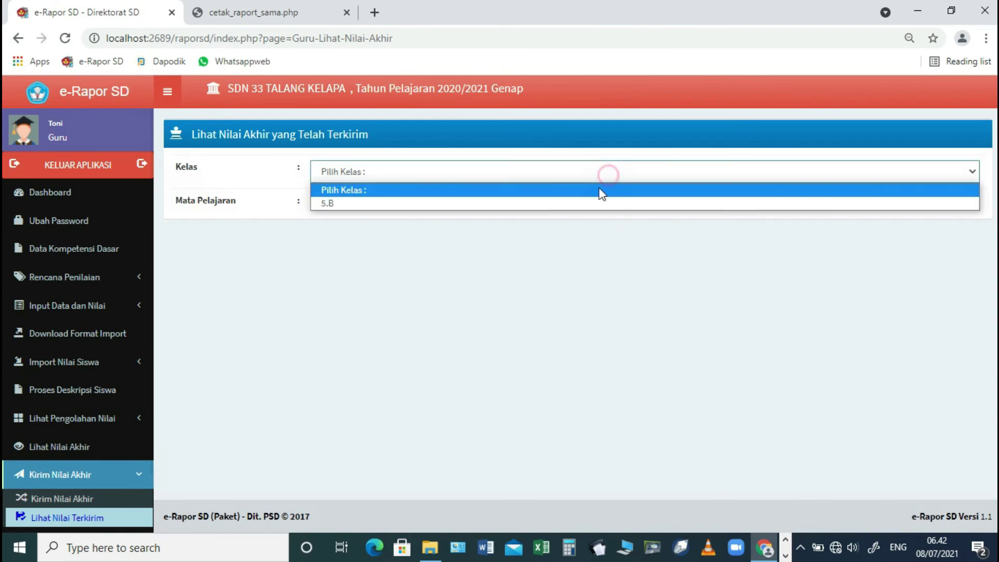
pyautogui.click(531, 205)
pyautogui.click(514, 208)
pyautogui.click(485, 237)
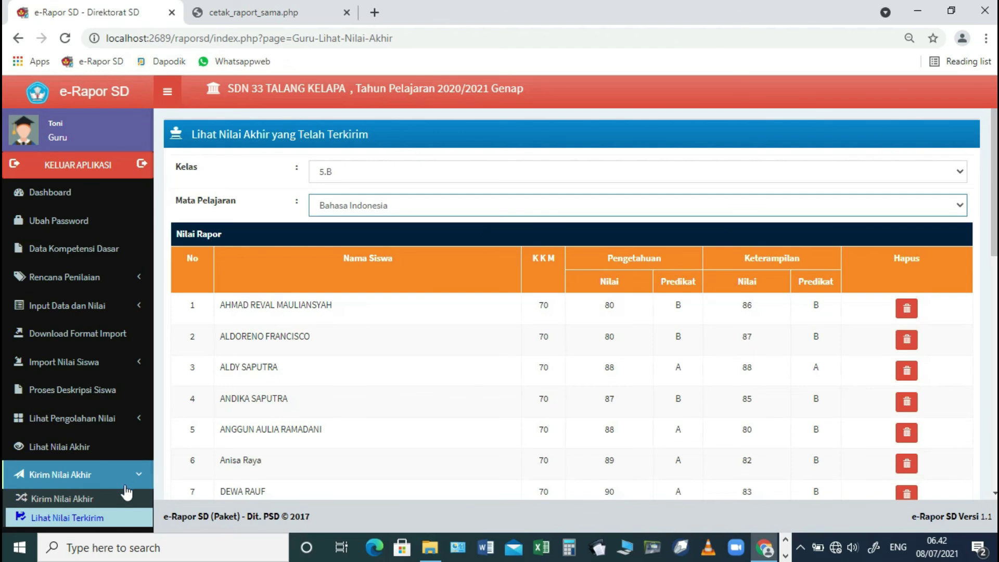
pyautogui.scroll(-2, 120, 489)
# - Check the processed 5.B Bahasa Indonesia results, then sign out of the subject teacher account
pyautogui.click(96, 473)
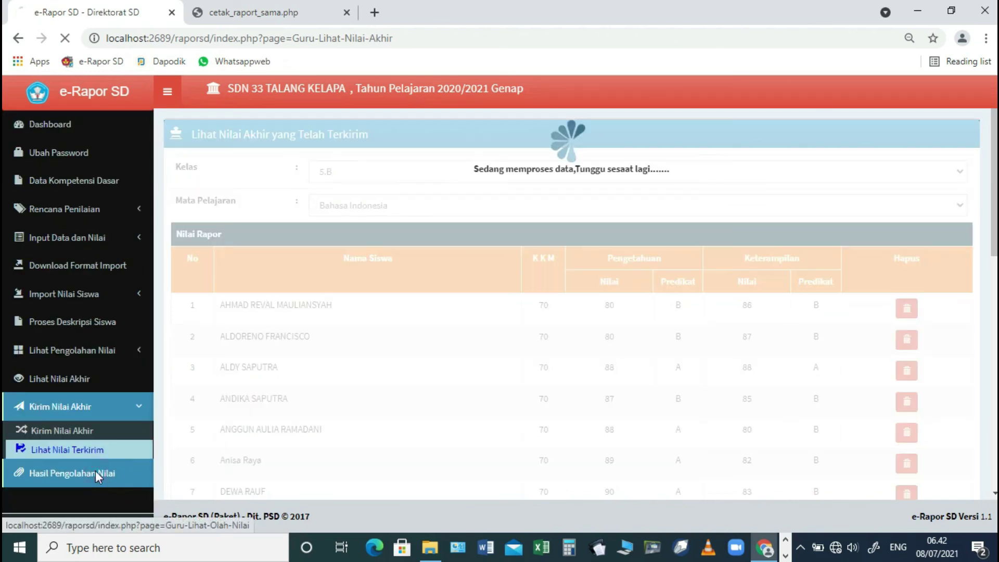
pyautogui.click(536, 171)
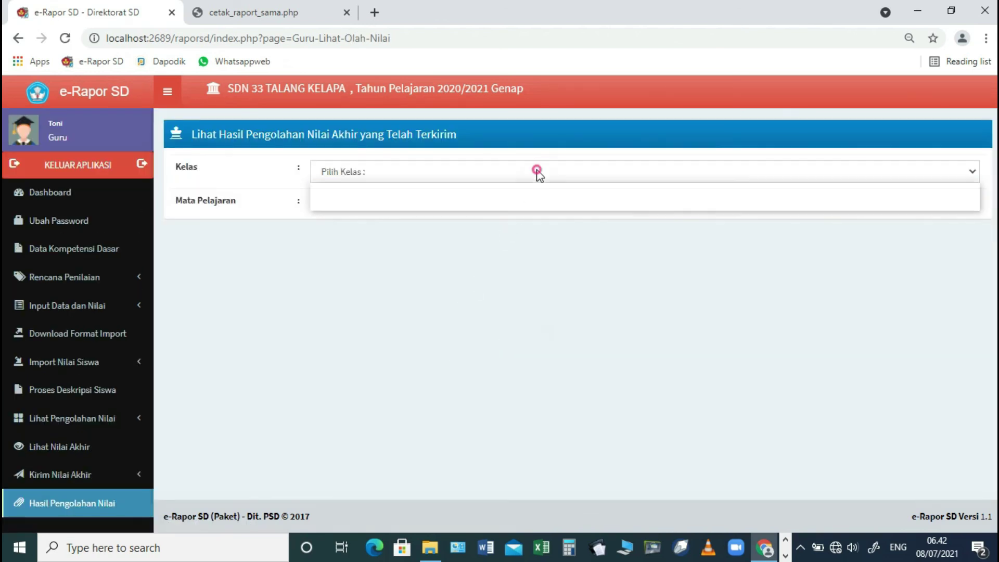
pyautogui.click(468, 208)
pyautogui.click(467, 202)
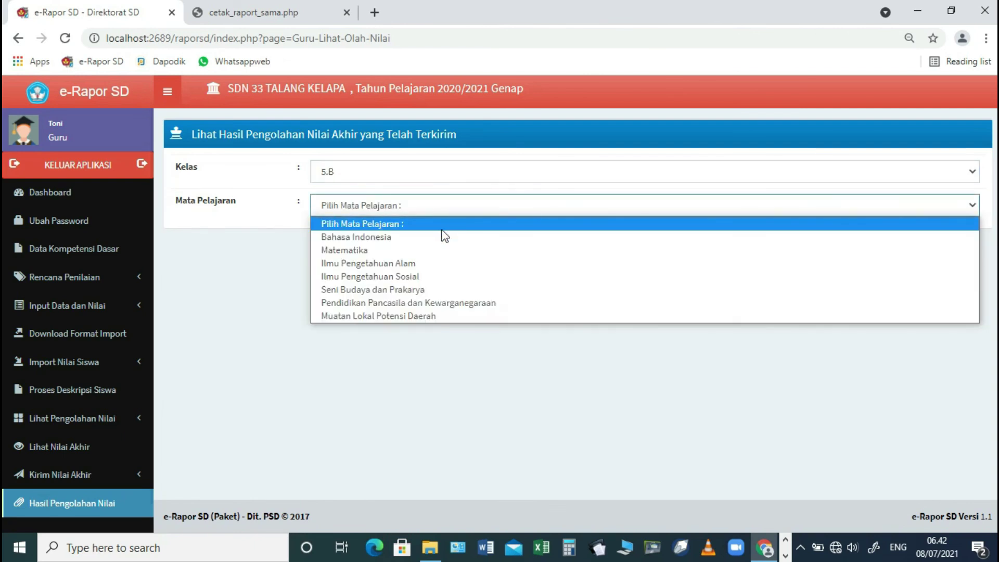
pyautogui.click(439, 236)
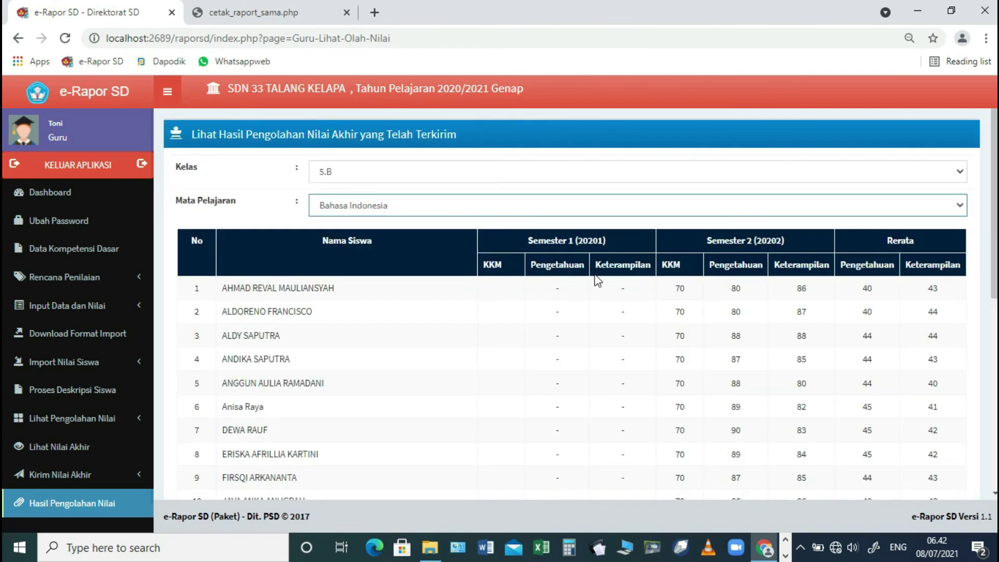
pyautogui.click(102, 165)
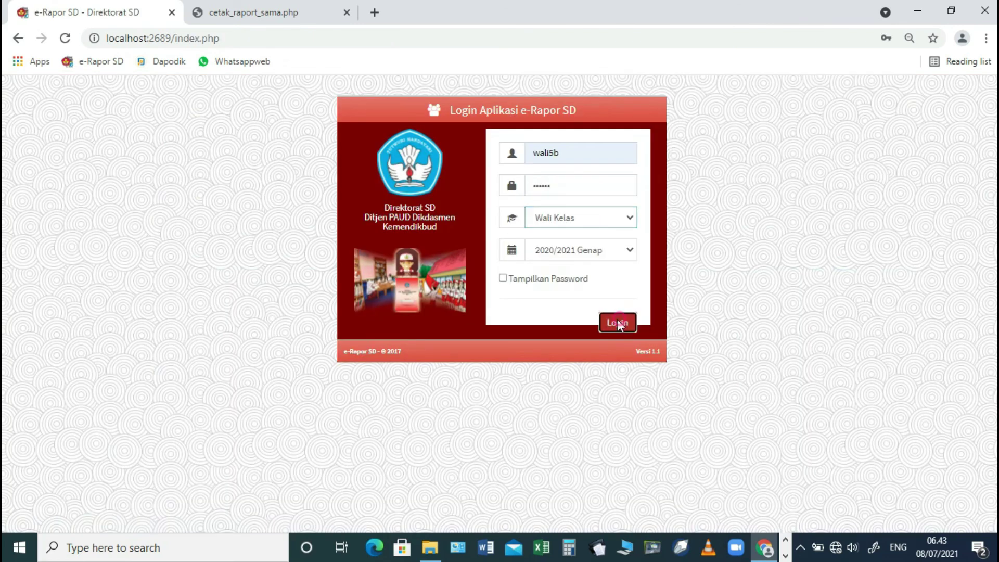
# - Sign in as homeroom teacher and generate the first 5.B student's semester report PDF on A4 portrait
pyautogui.click(617, 322)
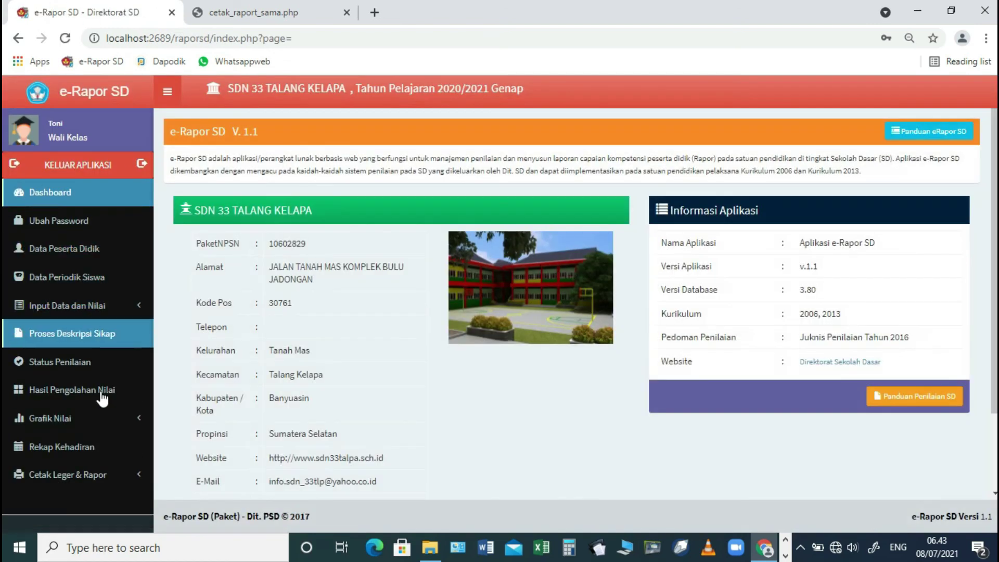
pyautogui.click(86, 481)
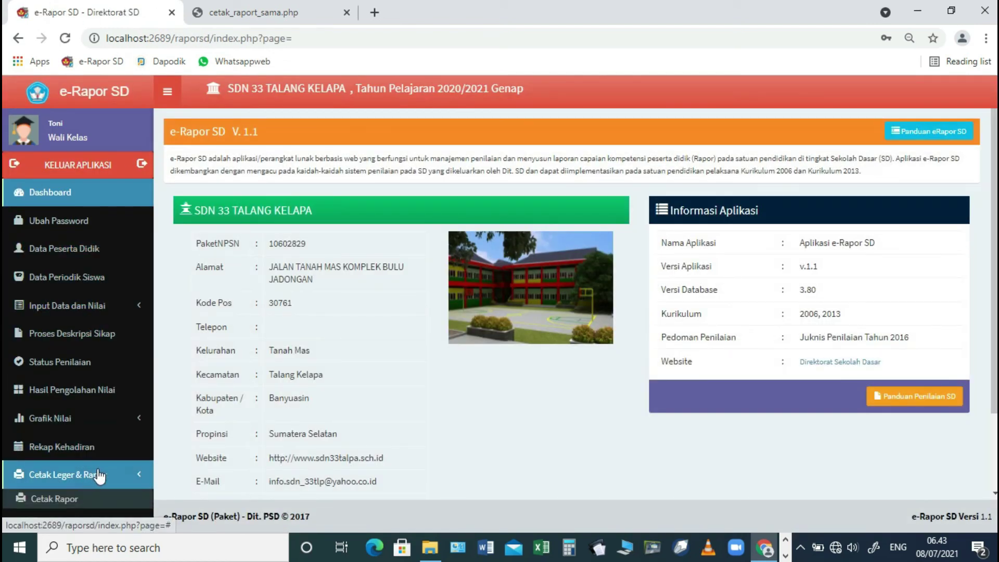
pyautogui.click(70, 498)
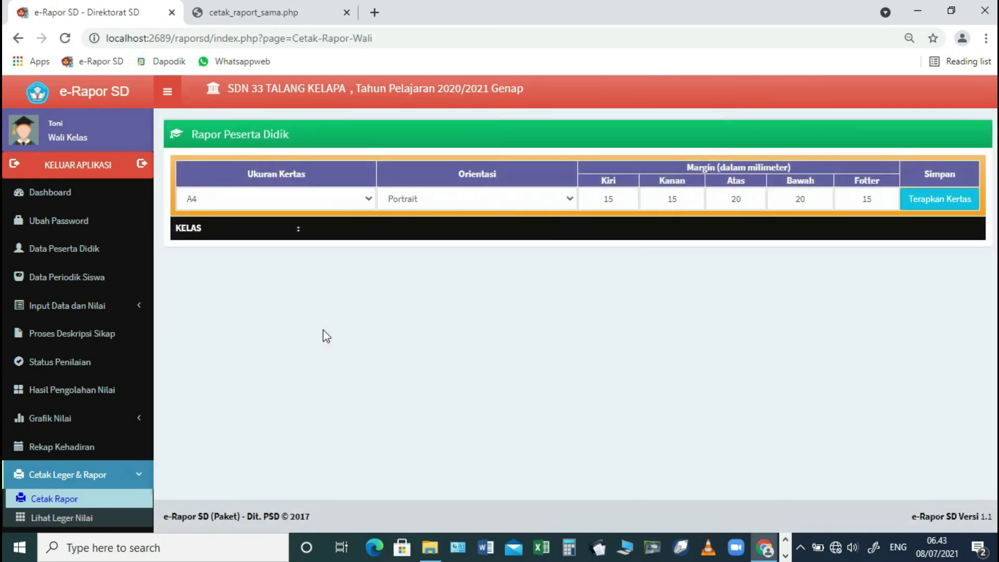
pyautogui.click(922, 203)
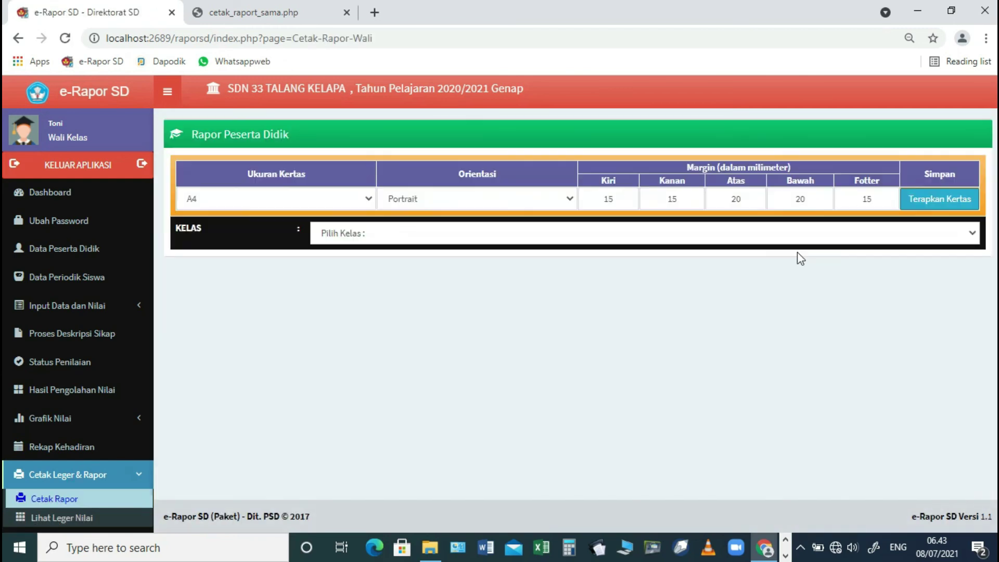
pyautogui.click(757, 235)
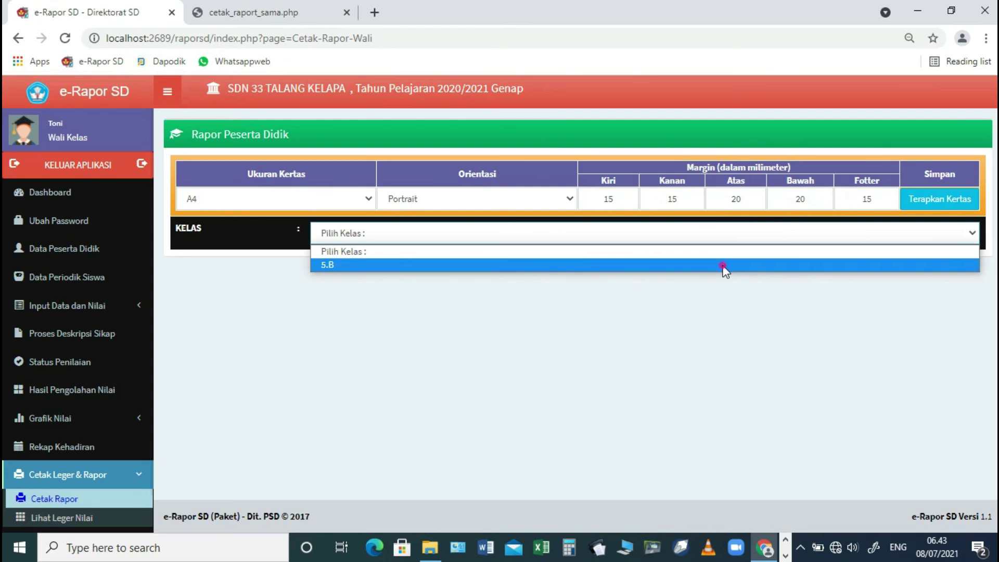
pyautogui.click(724, 266)
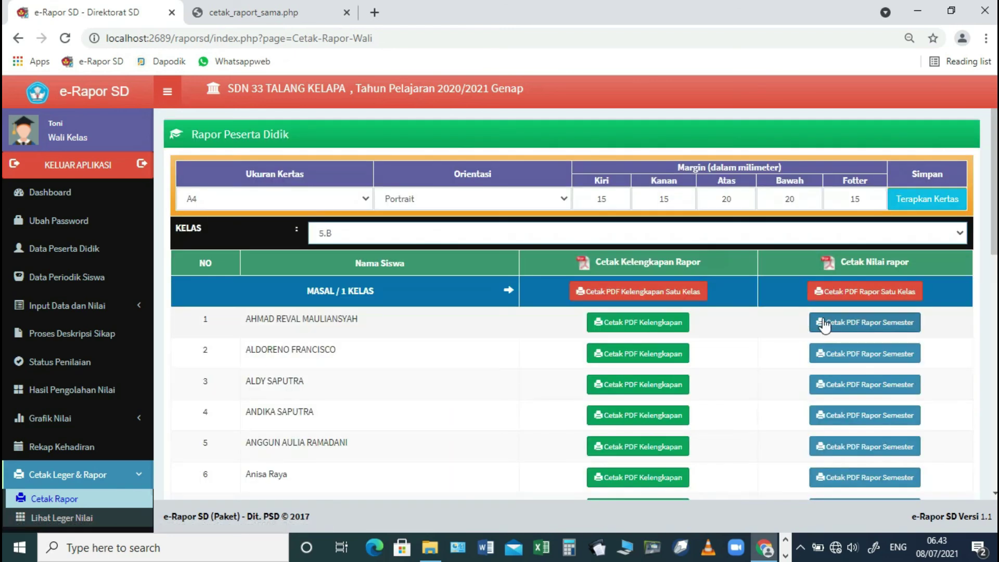
pyautogui.click(823, 325)
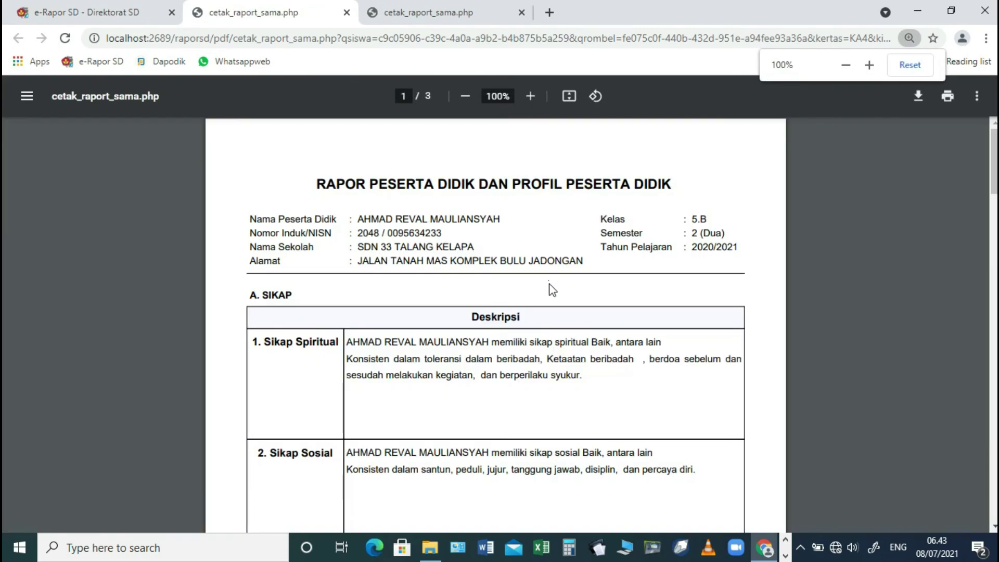
# - Scroll through the report PDF and go back to the e-Rapor SD Cetak Rapor page
pyautogui.scroll(-5, 552, 290)
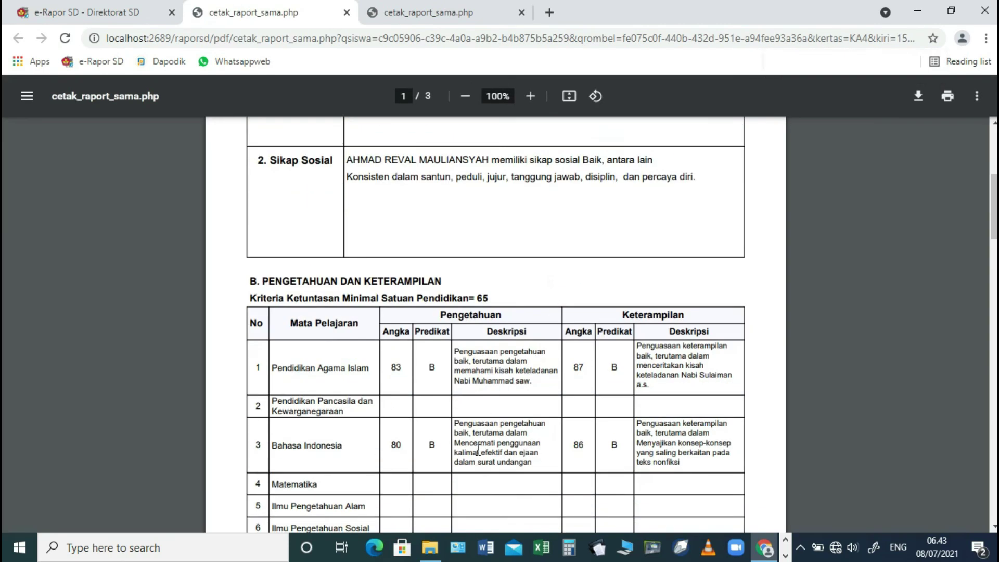
pyautogui.scroll(-2, 494, 440)
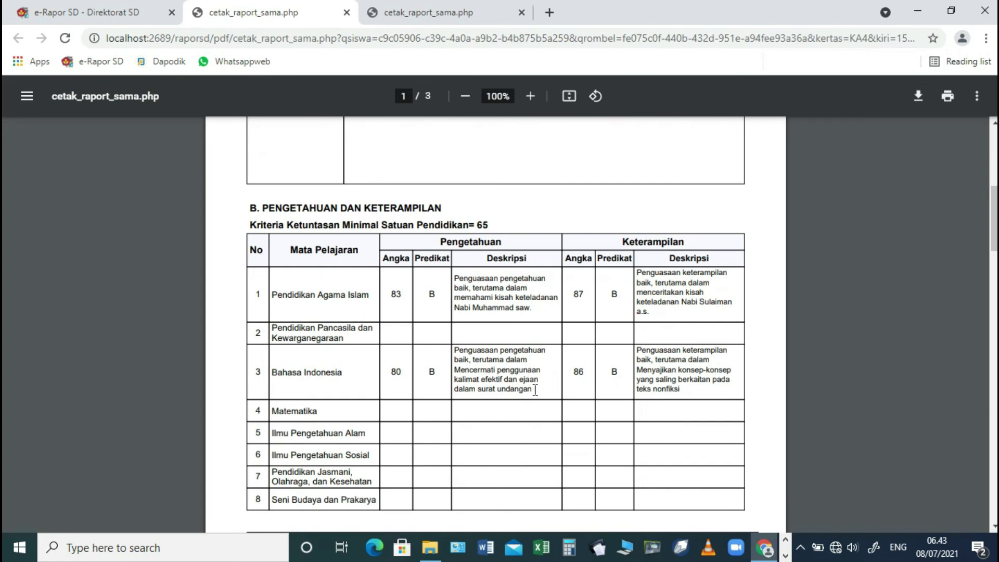
pyautogui.scroll(7, 535, 389)
pyautogui.click(121, 16)
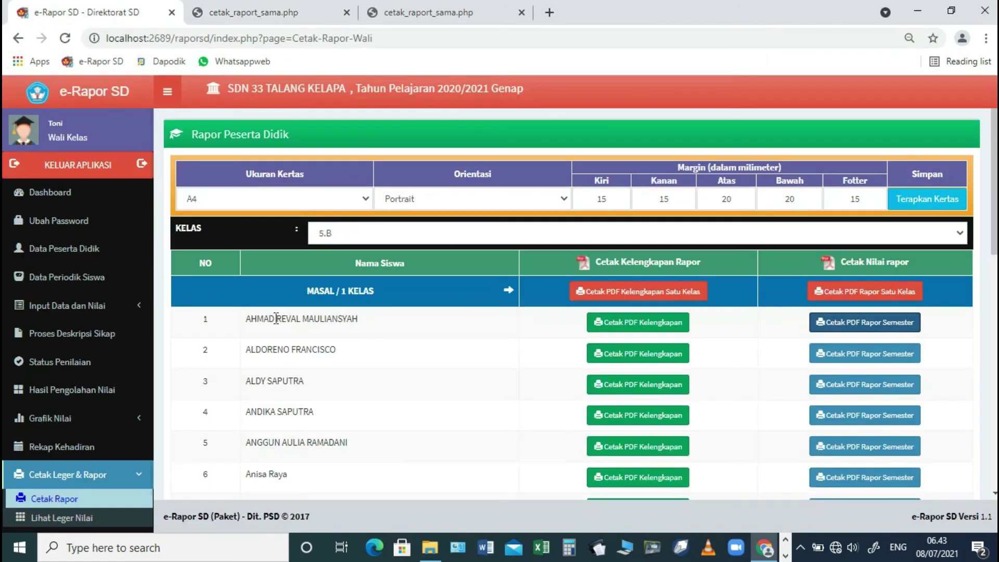
pyautogui.scroll(-1, 89, 351)
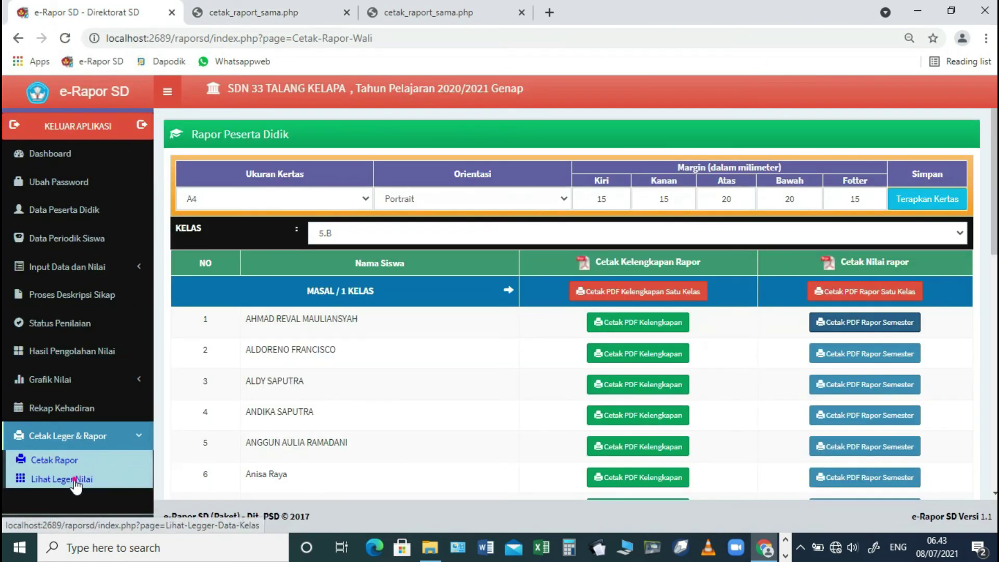
# - Display the grade leger for class 5.B via Lihat Leger Nilai
pyautogui.click(75, 482)
pyautogui.click(397, 184)
pyautogui.click(377, 205)
pyautogui.click(947, 208)
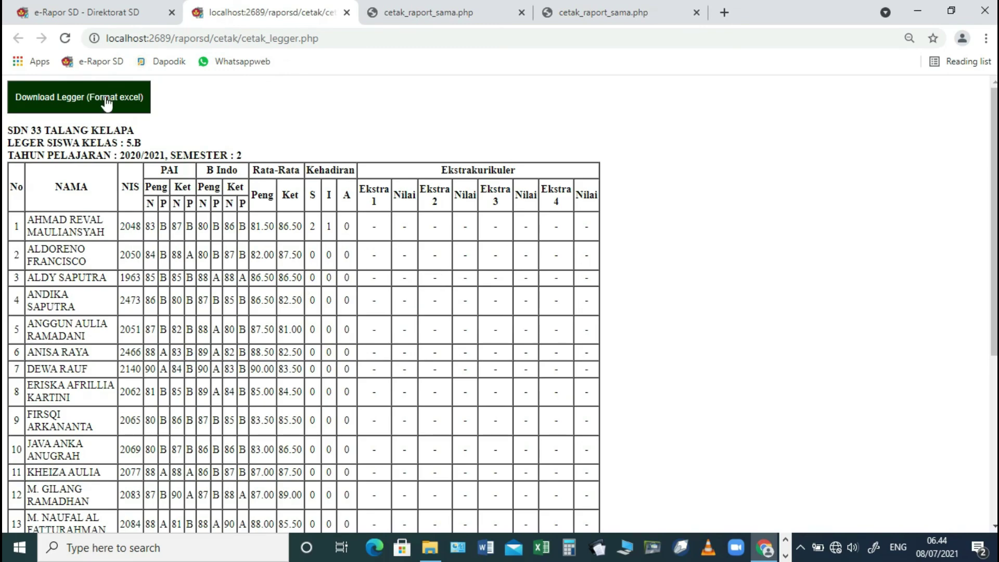
pyautogui.scroll(-5, 209, 229)
pyautogui.scroll(5, 208, 244)
# - Download the leger as Leger_K2013_5.B.xlsx, open it in Excel, and check cell L8
pyautogui.click(102, 99)
pyautogui.click(158, 512)
pyautogui.click(203, 418)
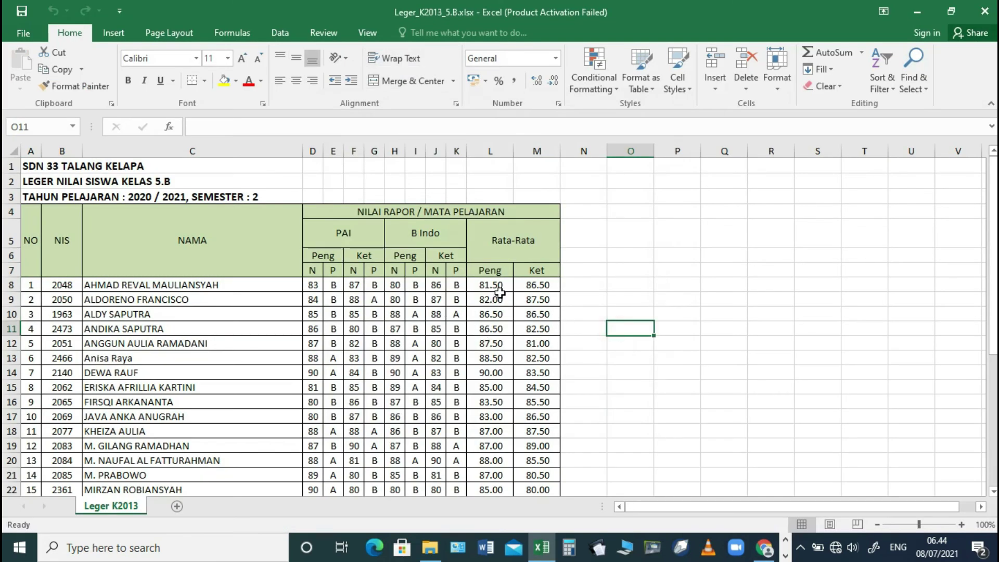
pyautogui.click(497, 287)
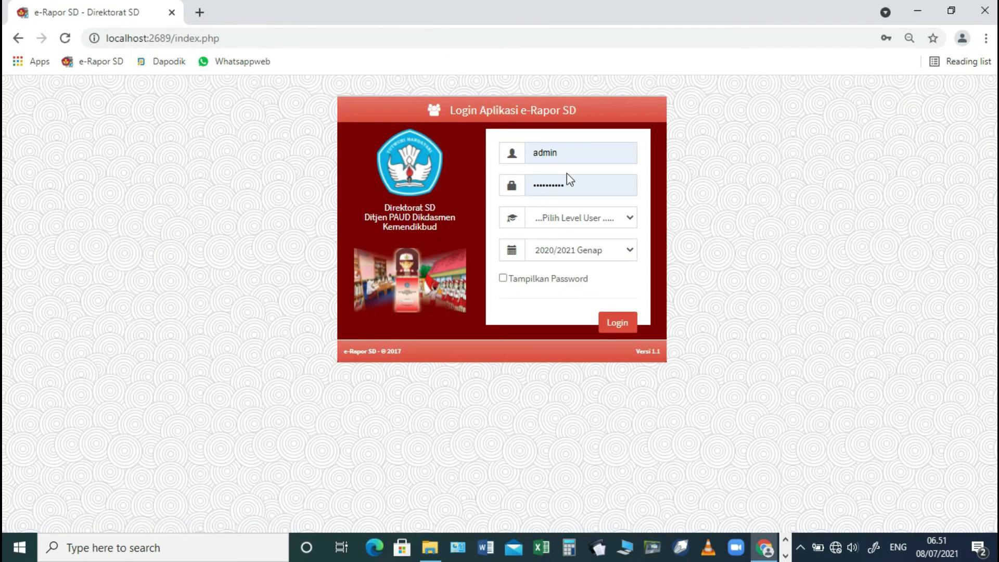
# - Log in to e-Rapor SD with the Admin user level
pyautogui.click(567, 219)
pyautogui.click(560, 261)
pyautogui.click(623, 323)
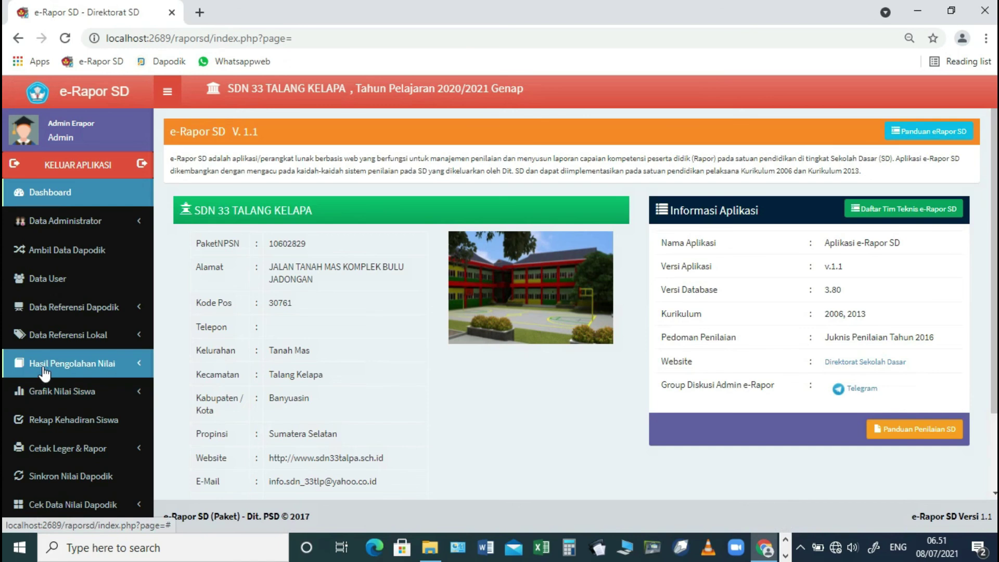
# - Back up the e-Rapor SD data to C:/backup_restore_erapor/backup and return to the dashboard
pyautogui.scroll(-2, 44, 375)
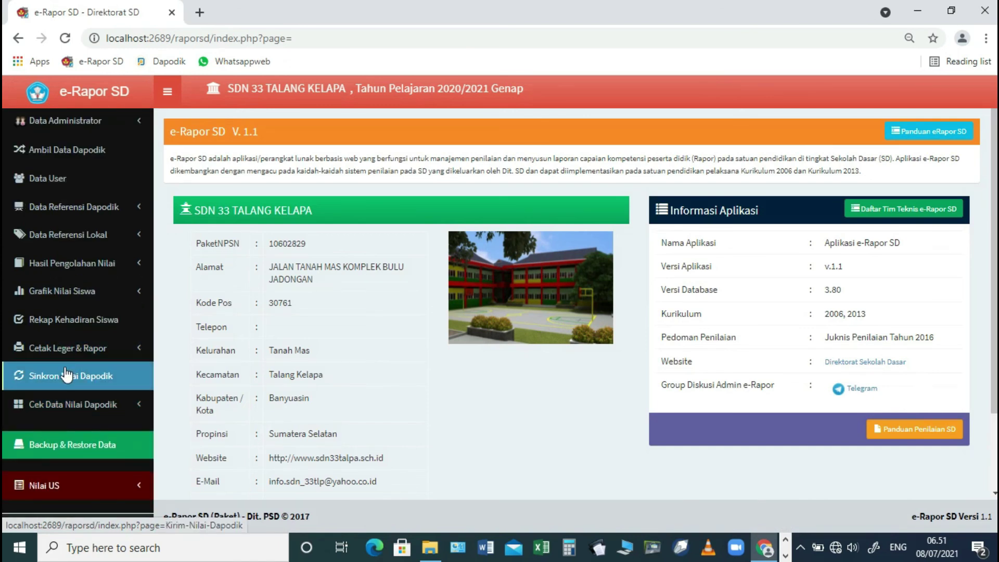
pyautogui.click(65, 443)
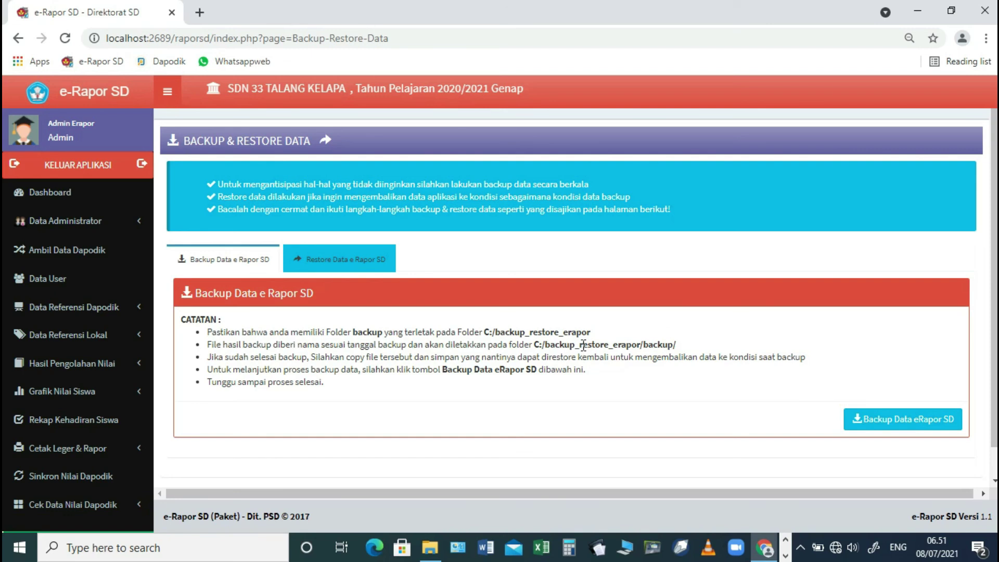
pyautogui.click(906, 420)
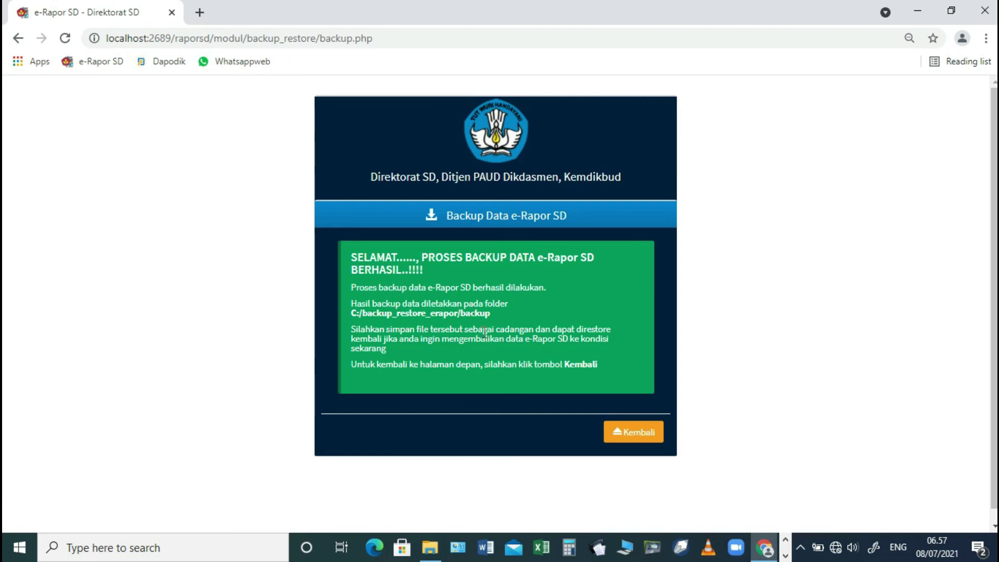
pyautogui.click(622, 431)
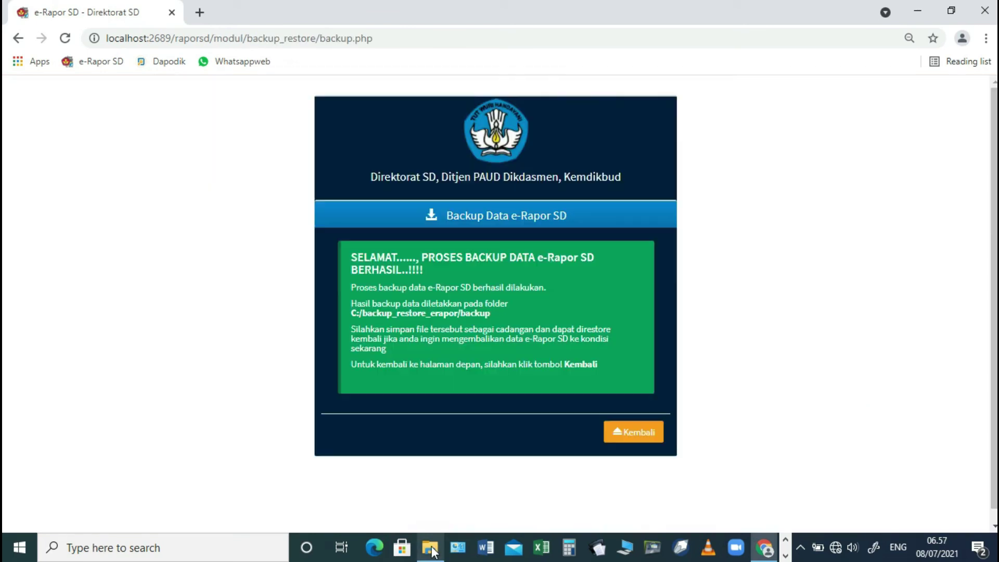
# - Copy BC_eraporSD_20210708.wdp from C:\backup_restore_erapor\backup
pyautogui.click(429, 549)
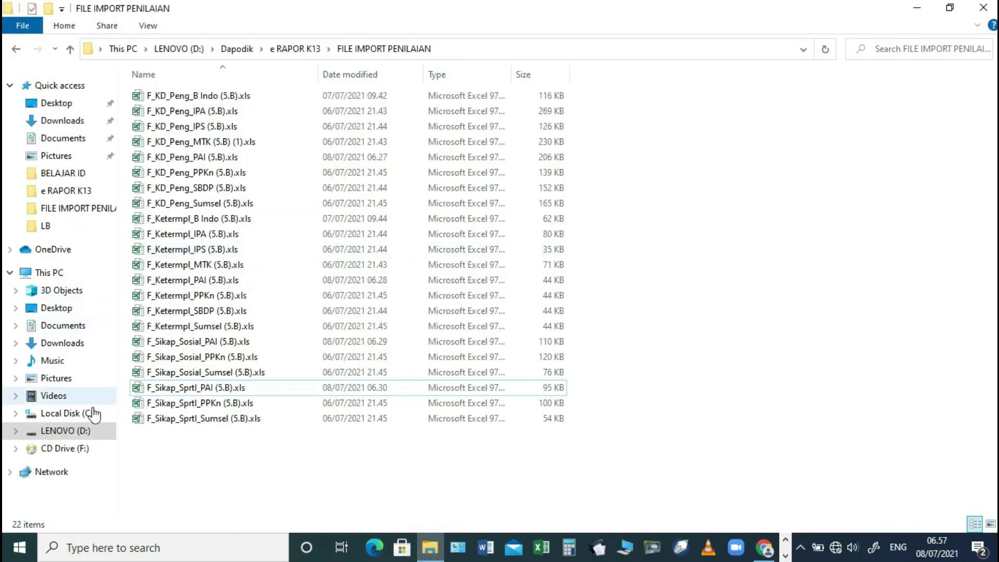
pyautogui.click(93, 414)
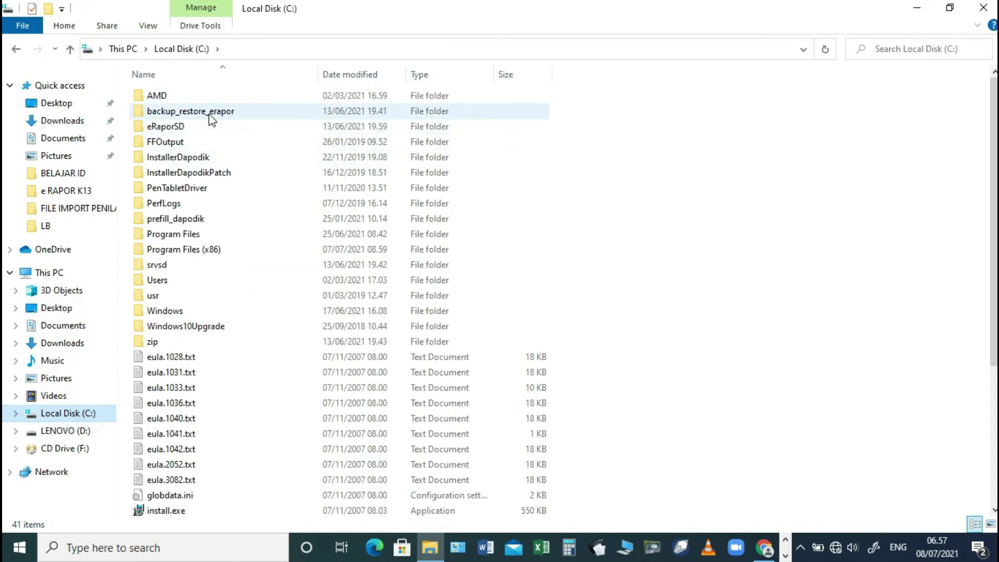
pyautogui.doubleClick(210, 120)
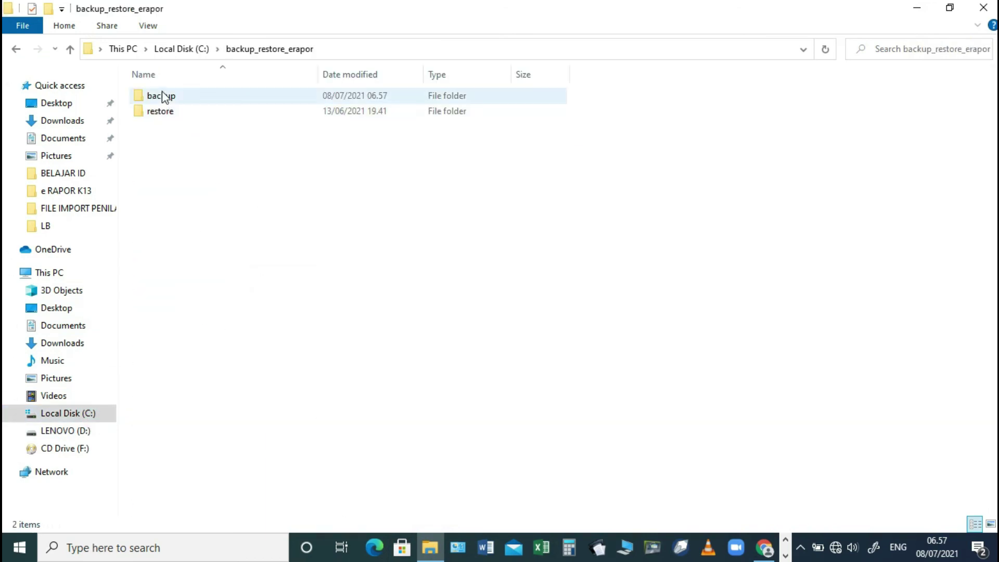
pyautogui.doubleClick(158, 98)
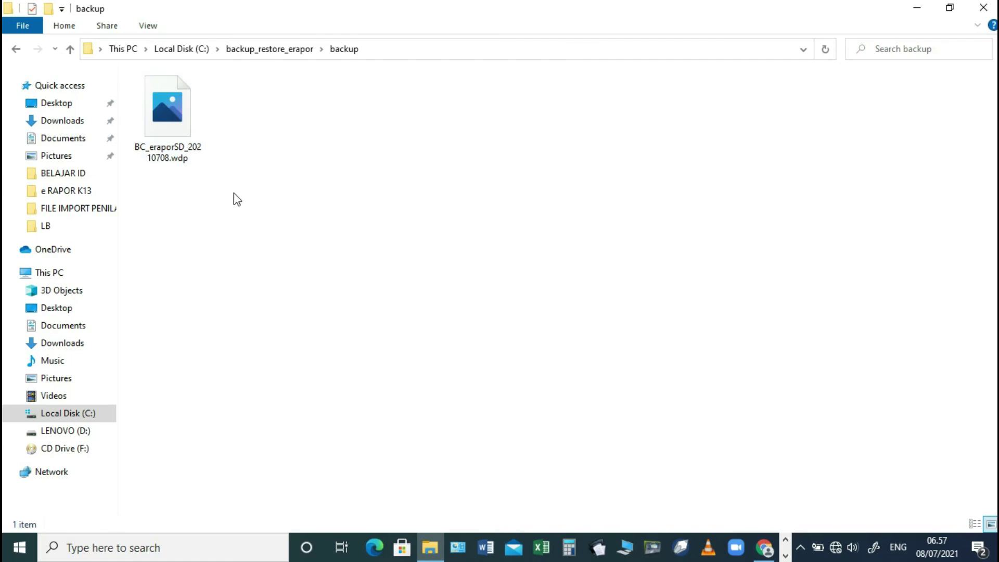
pyautogui.click(165, 115)
pyautogui.rightClick(164, 111)
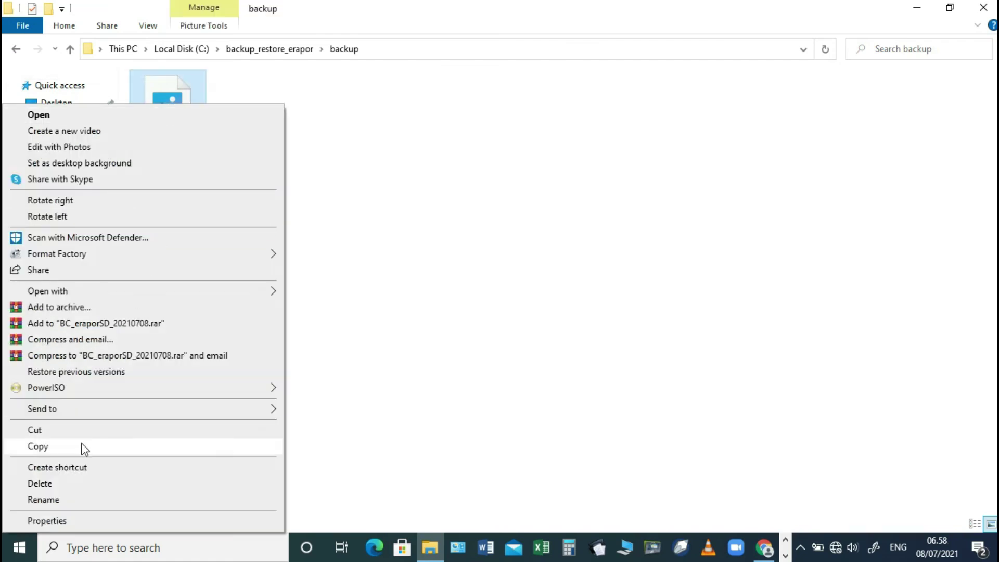
pyautogui.click(83, 448)
# - Create a new folder named FILE BACKUP inside D:\Dapodik\e RAPOR K13
pyautogui.click(73, 431)
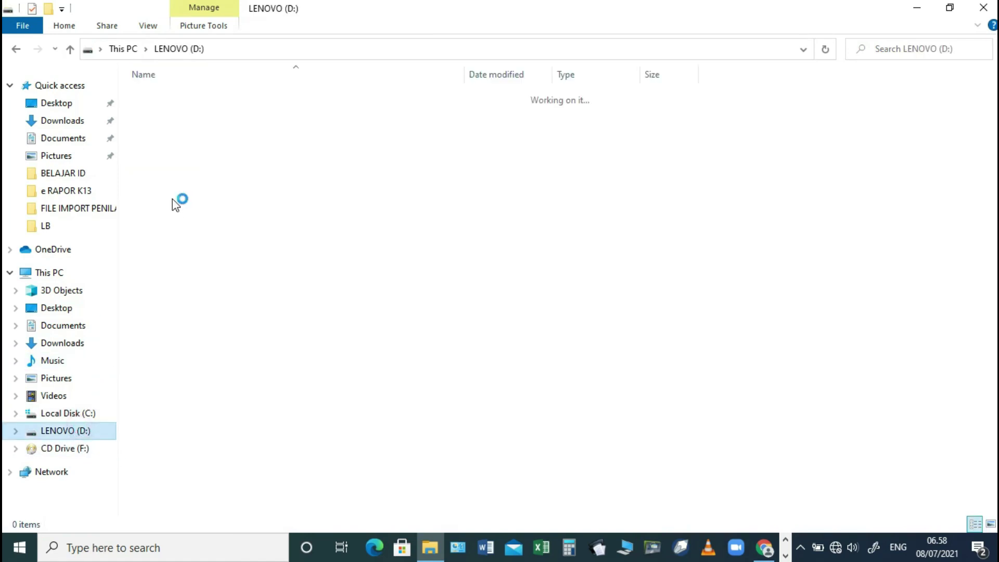
pyautogui.doubleClick(159, 128)
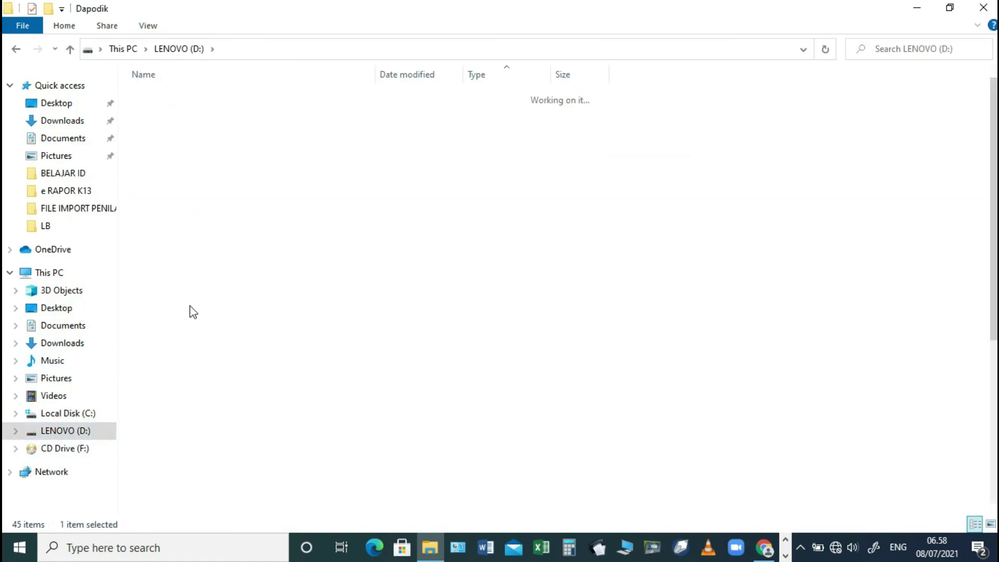
pyautogui.doubleClick(189, 311)
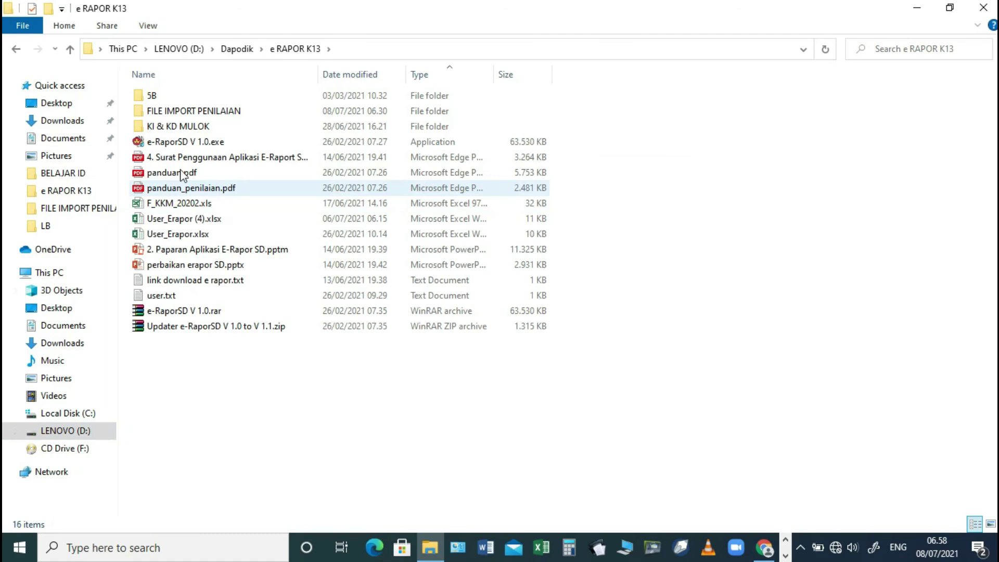
pyautogui.rightClick(233, 392)
pyautogui.click(192, 357)
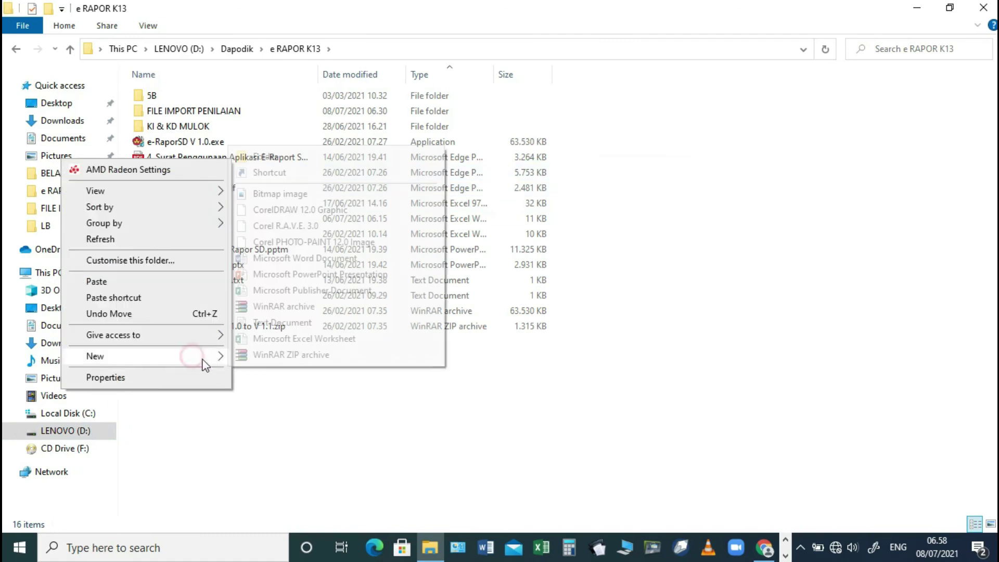
pyautogui.click(266, 157)
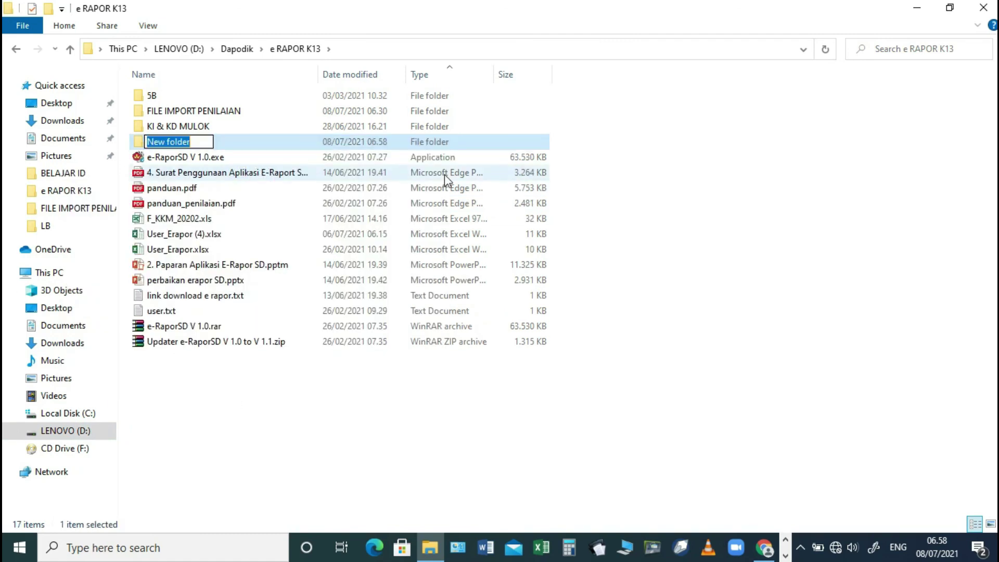
pyautogui.write('FILE')
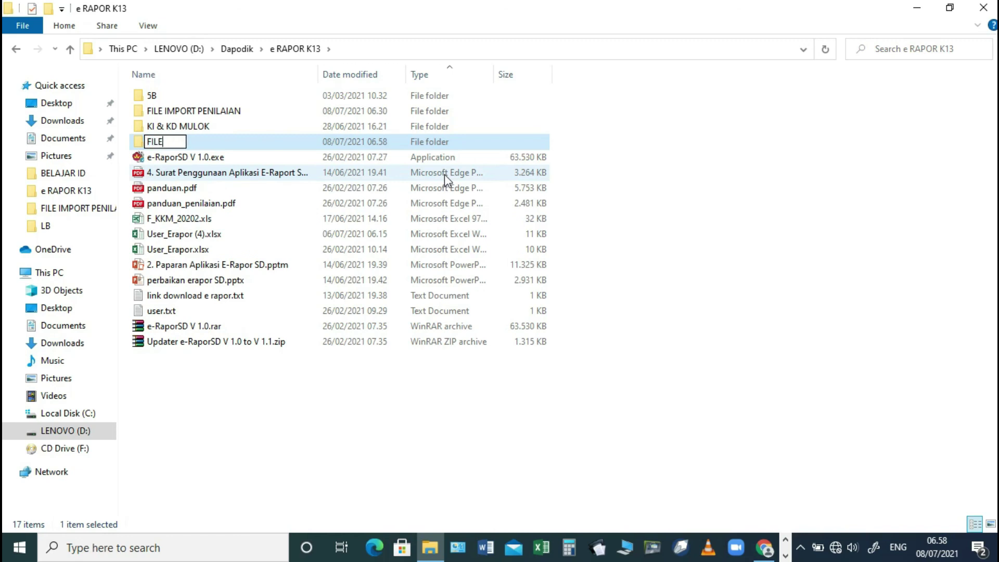
pyautogui.write(' BACKUP')
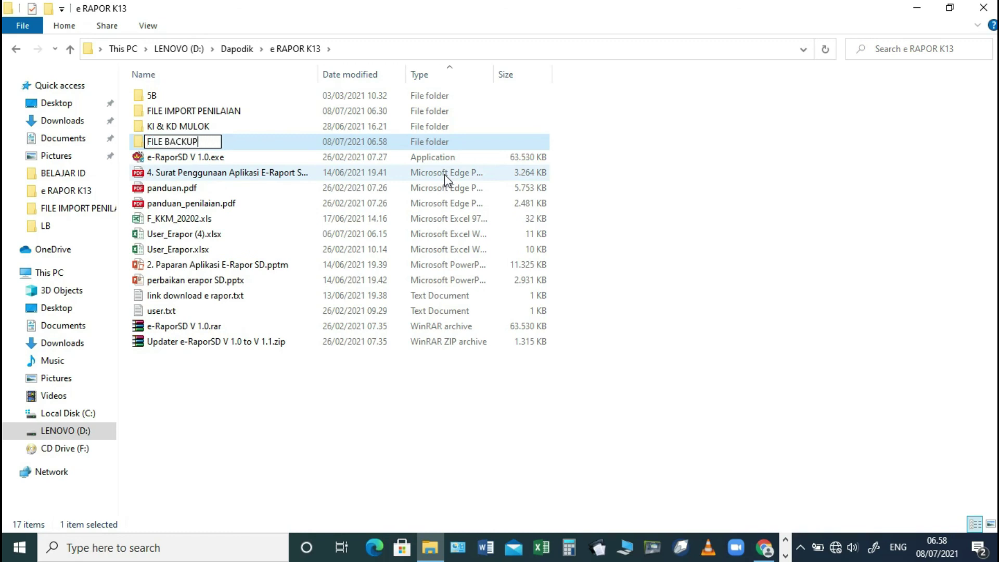
pyautogui.press('Return')
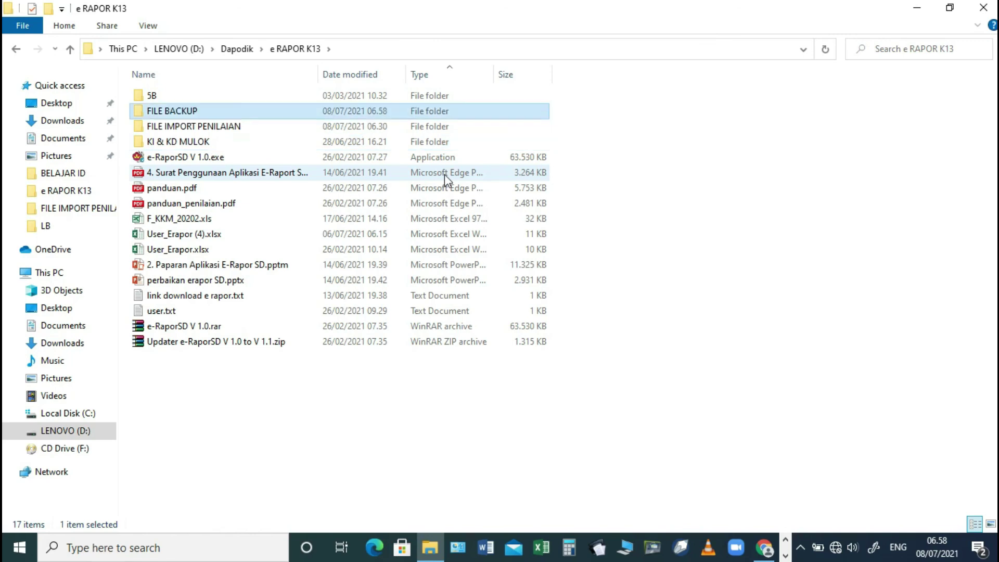
# - Paste the backup file into FILE BACKUP and return to the e-Rapor SD window
pyautogui.press('Return')
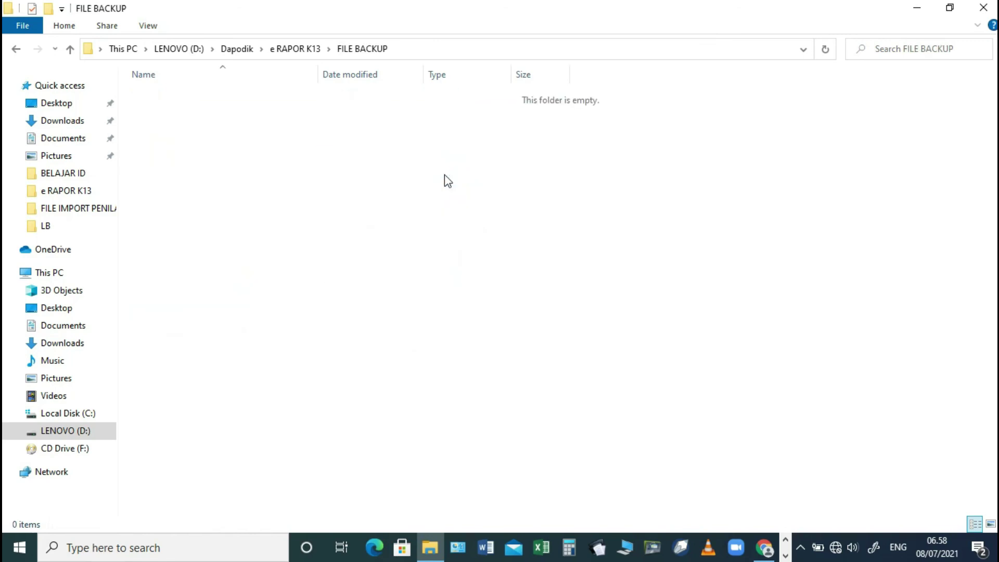
pyautogui.hotkey('ctrl', 'v')
pyautogui.click(444, 175)
pyautogui.hotkey('alt', 'Tab')
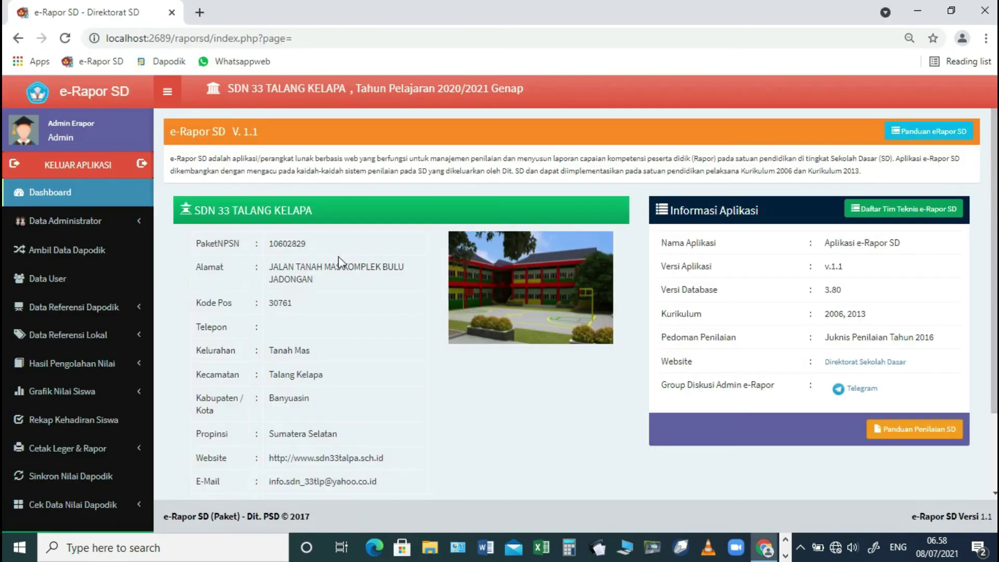